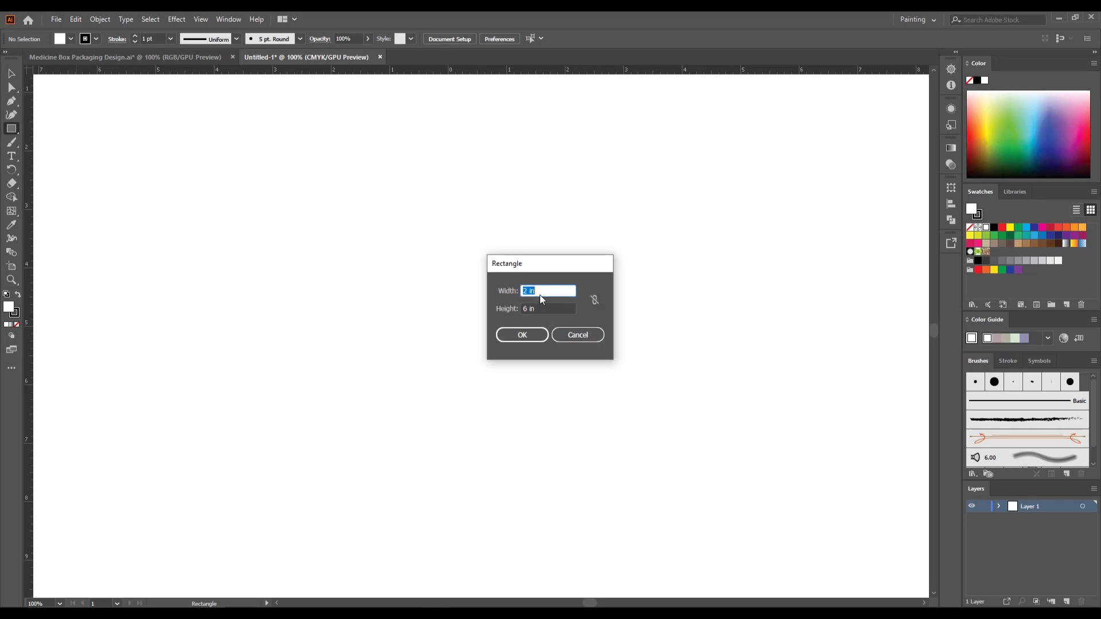
# - Create a 2 in by 6 in rectangle and move it up and toward the middle of the canvas
pyautogui.click(542, 291)
pyautogui.click(539, 336)
pyautogui.click(11, 74)
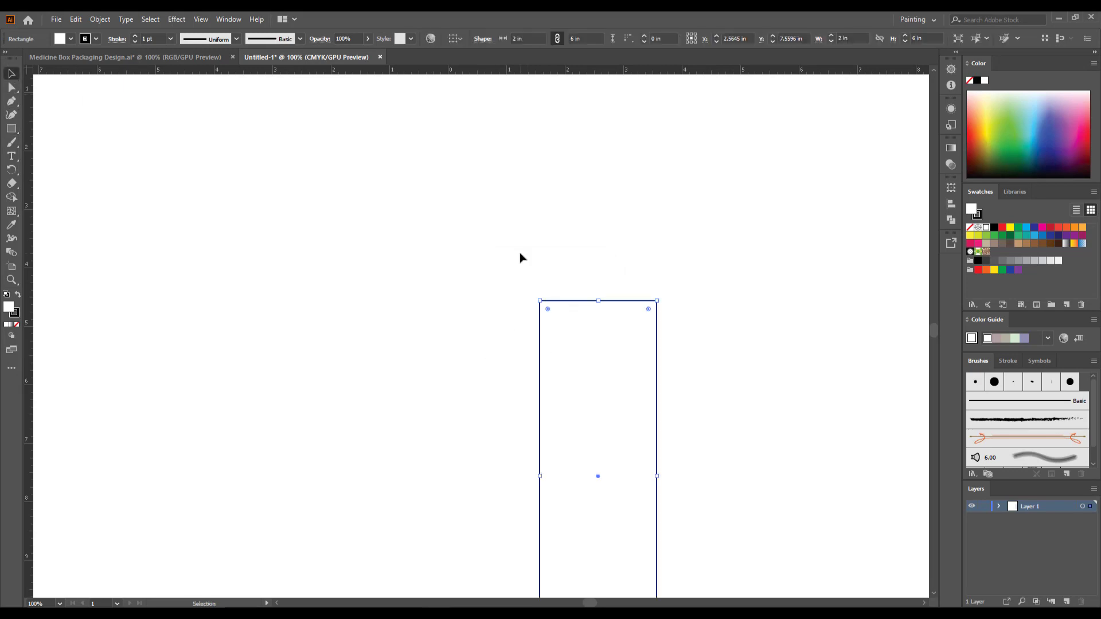
pyautogui.moveTo(569, 304); pyautogui.dragTo(361, 195)
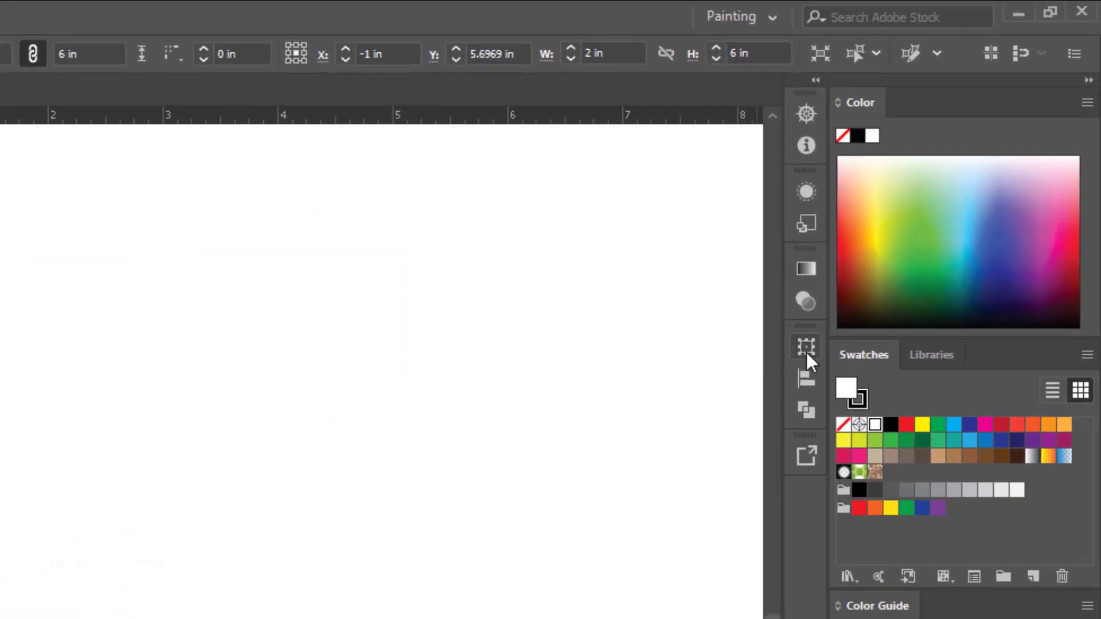
# - Set the rectangle's height to 4 in
pyautogui.click(807, 354)
pyautogui.click(698, 399)
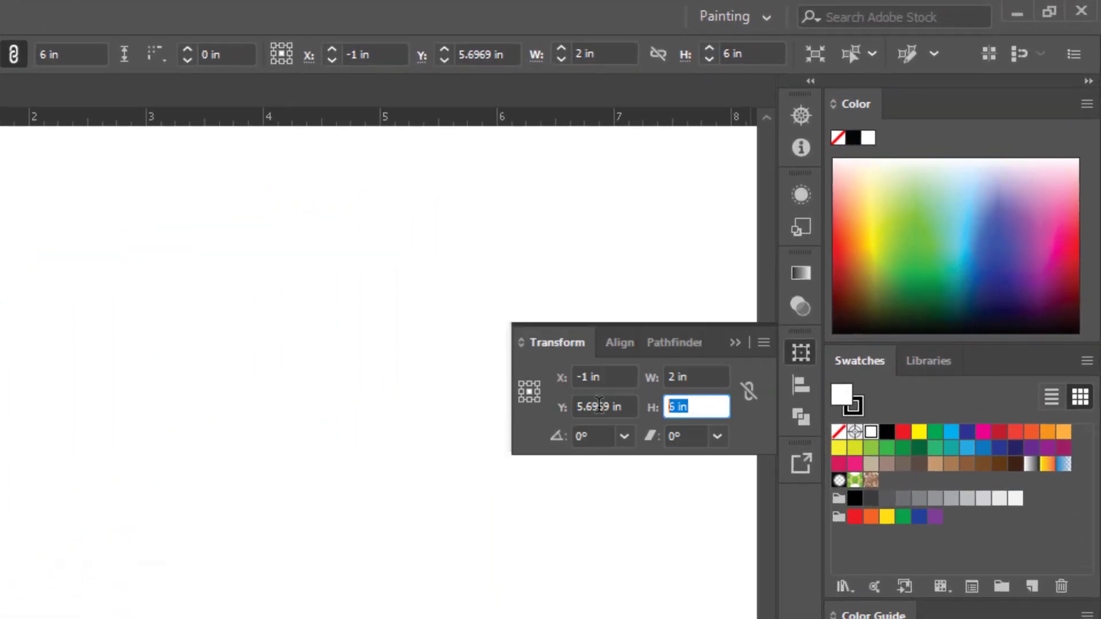
pyautogui.write('4')
pyautogui.press('Return')
pyautogui.click(469, 392)
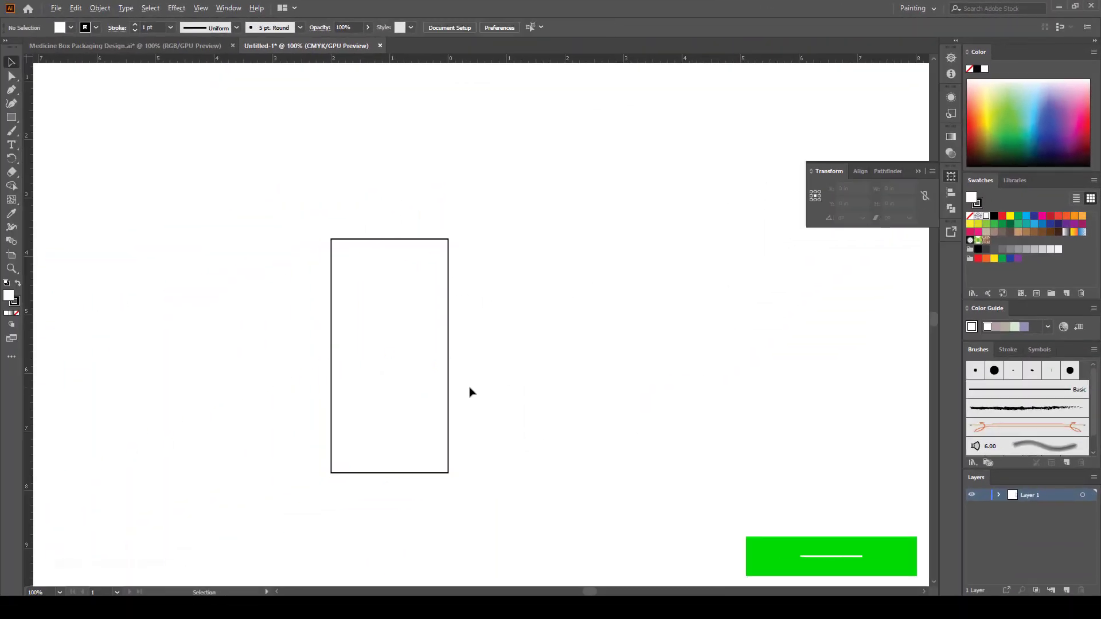
# - Duplicate the rectangle edge to edge toward the right to form a row of four 2 in by 4 in panels
pyautogui.scroll(2, 469, 392)
pyautogui.hscroll(-2, 516, 423)
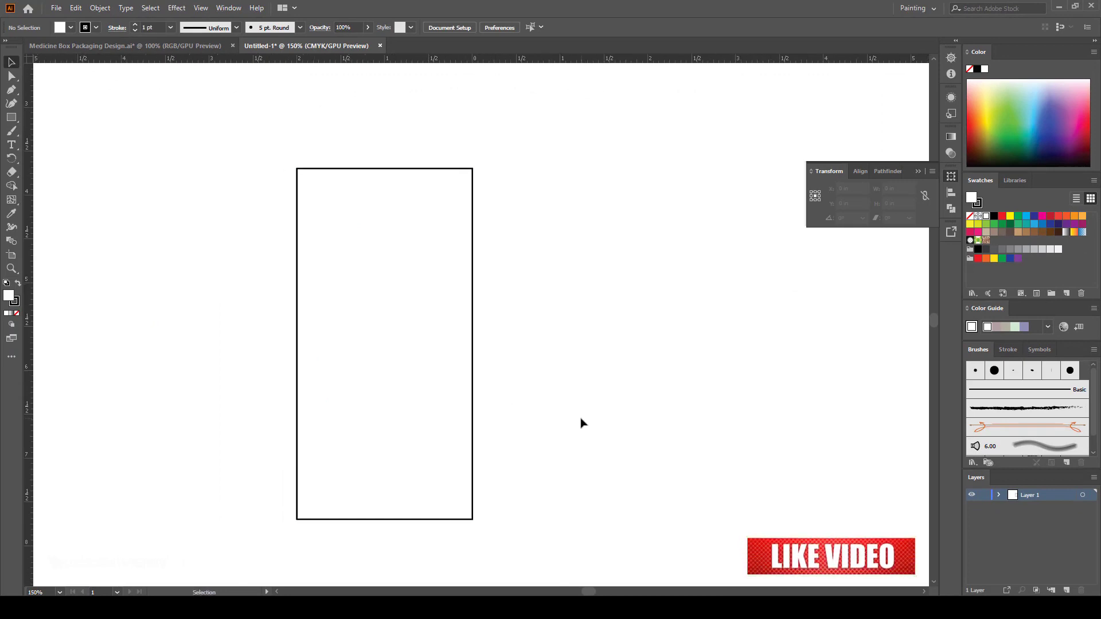
pyautogui.hscroll(2, 491, 415)
pyautogui.moveTo(433, 408); pyautogui.dragTo(467, 367)
pyautogui.scroll(-1, 597, 413)
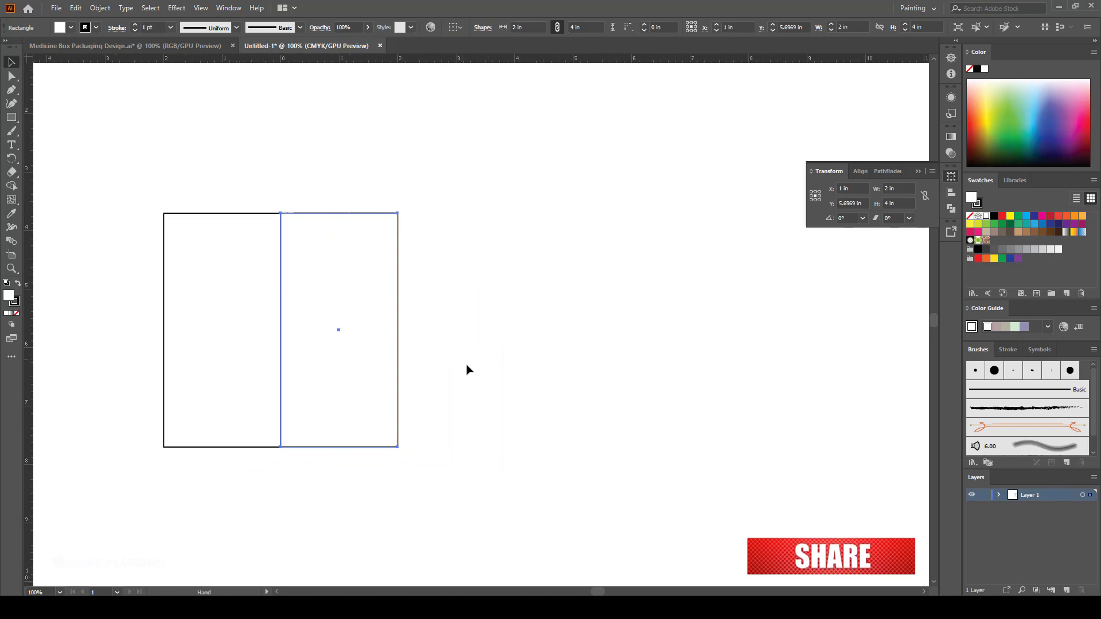
pyautogui.moveTo(452, 319); pyautogui.dragTo(235, 347)
pyautogui.moveTo(281, 396); pyautogui.dragTo(516, 403)
pyautogui.click(589, 506)
pyautogui.moveTo(774, 391); pyautogui.dragTo(805, 408)
pyautogui.moveTo(418, 224); pyautogui.dragTo(449, 231)
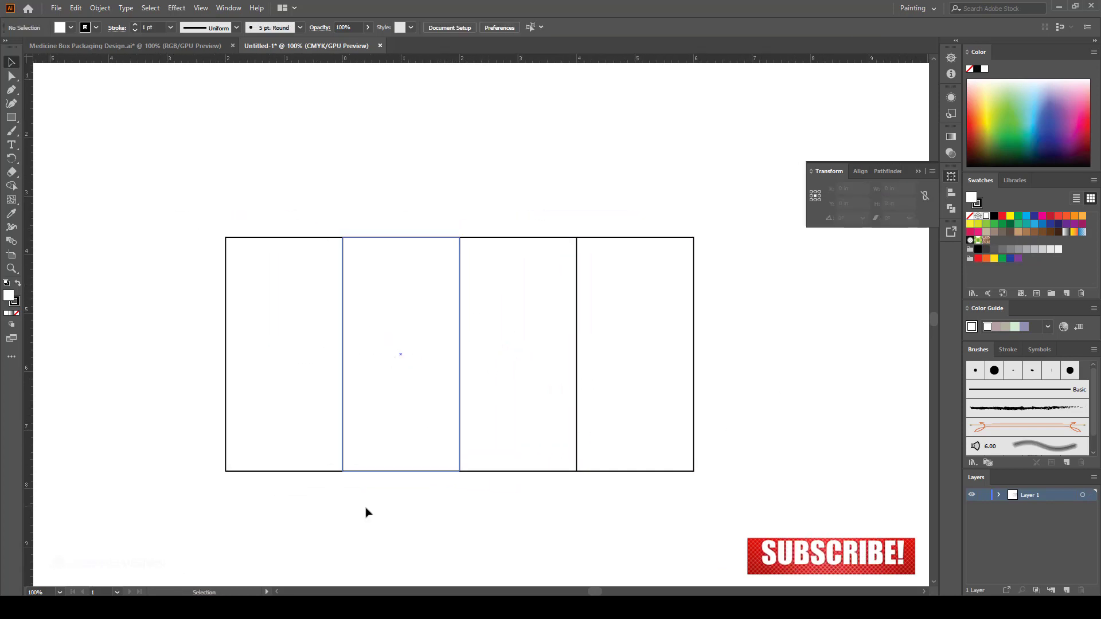
# - Duplicate the leftmost panel so the copy sits flush against its left edge
pyautogui.moveTo(190, 323); pyautogui.dragTo(275, 357)
pyautogui.moveTo(306, 368); pyautogui.dragTo(350, 373)
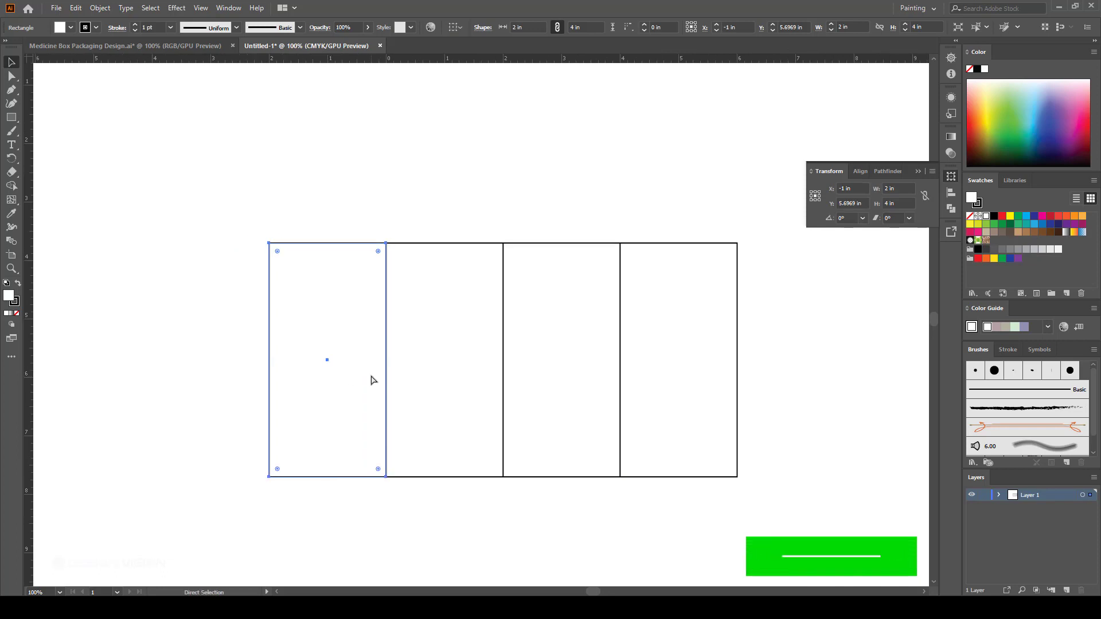
pyautogui.click(182, 247)
pyautogui.moveTo(259, 366); pyautogui.dragTo(197, 367)
pyautogui.click(229, 177)
pyautogui.click(255, 305)
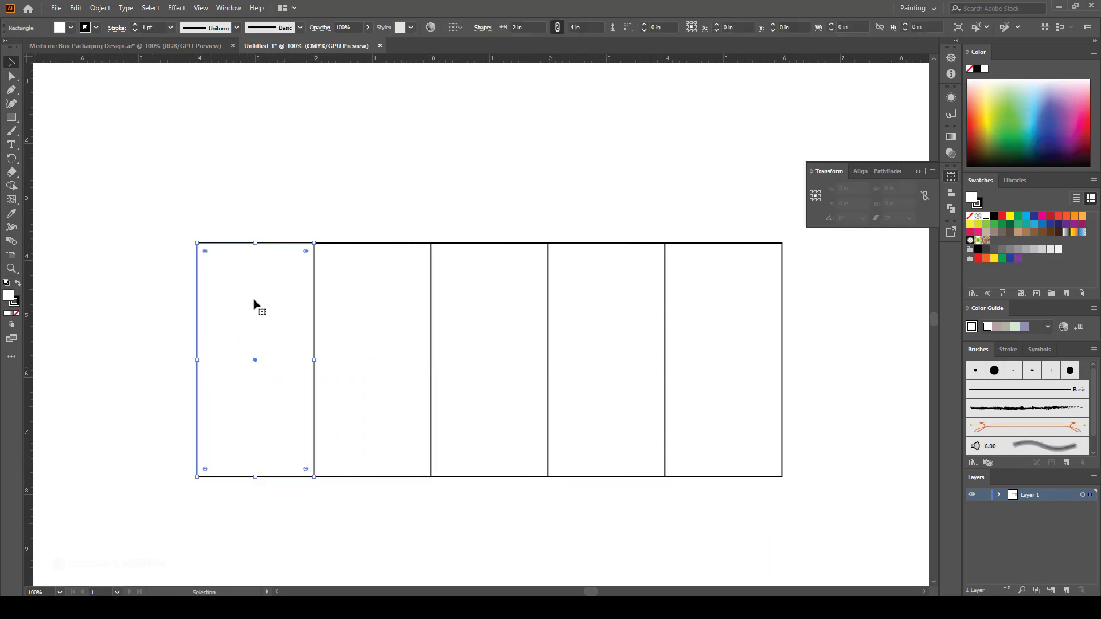
# - Narrow the new leftmost panel to a width of 0.5 in, keeping its right edge fixed
pyautogui.click(820, 197)
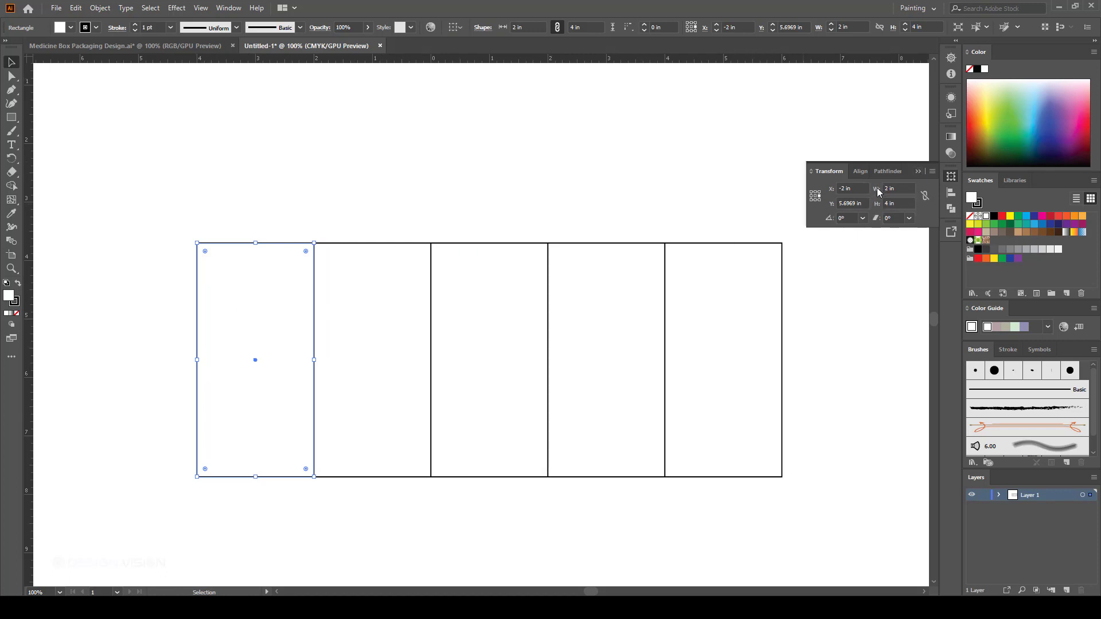
pyautogui.press('Return')
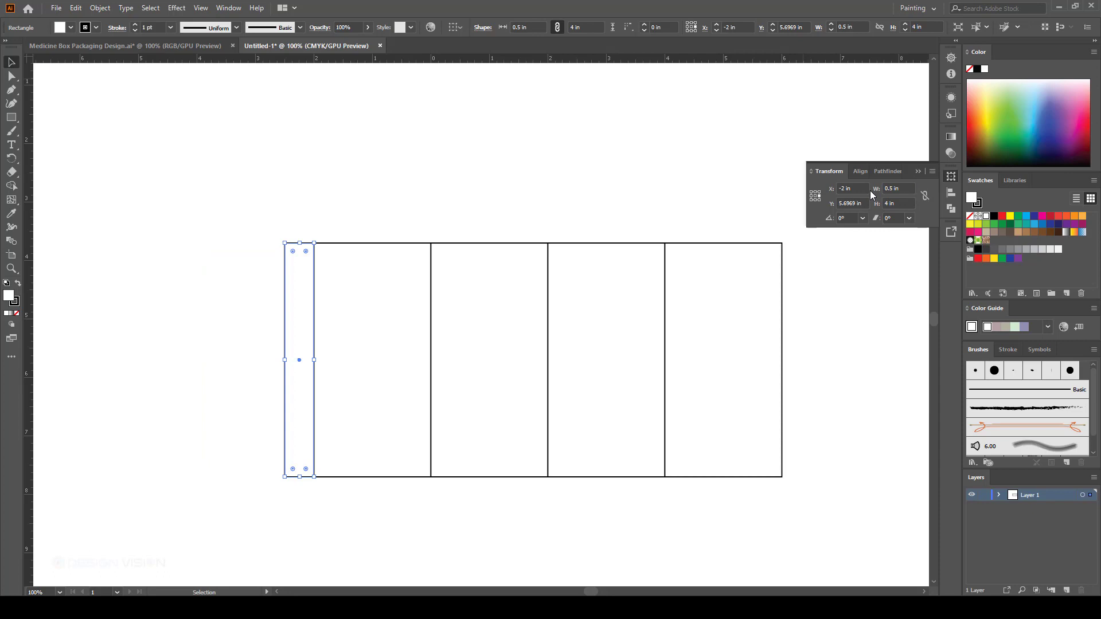
pyautogui.click(340, 208)
pyautogui.moveTo(262, 232); pyautogui.dragTo(295, 256)
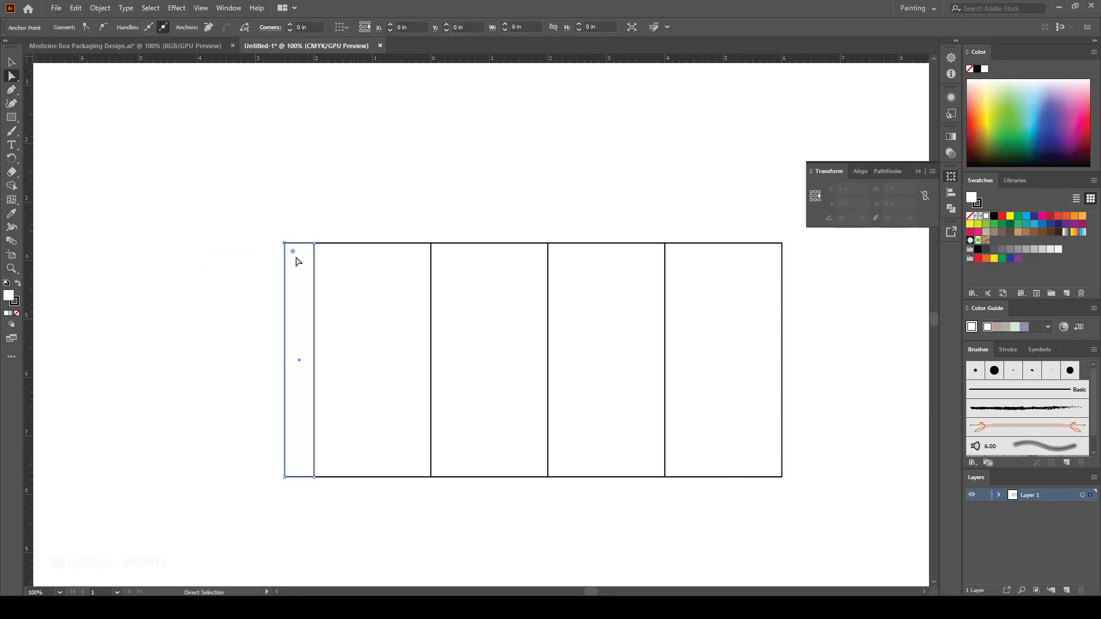
pyautogui.press('Down')
pyautogui.hotkey('ctrl', 'z')
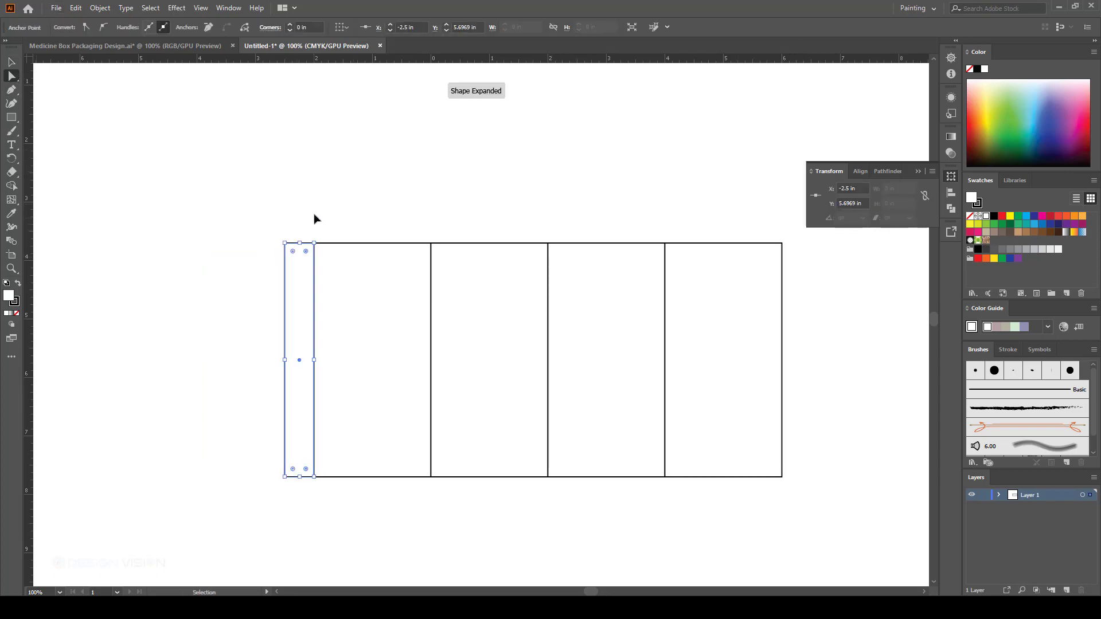
pyautogui.click(427, 136)
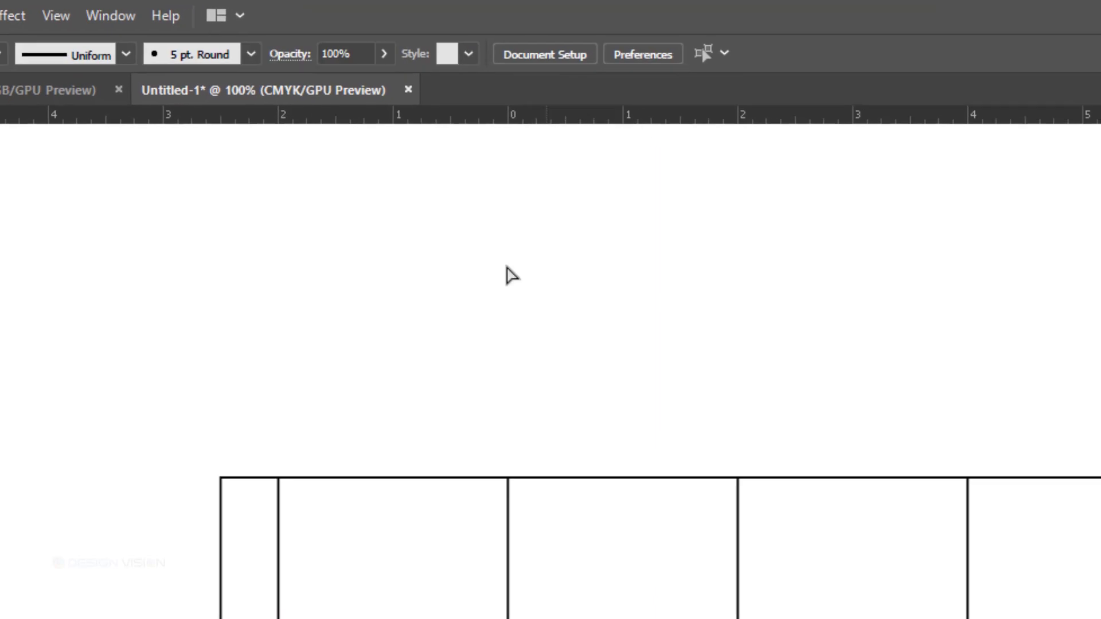
# - Set the keyboard increment preference to 2 mm
pyautogui.click(647, 59)
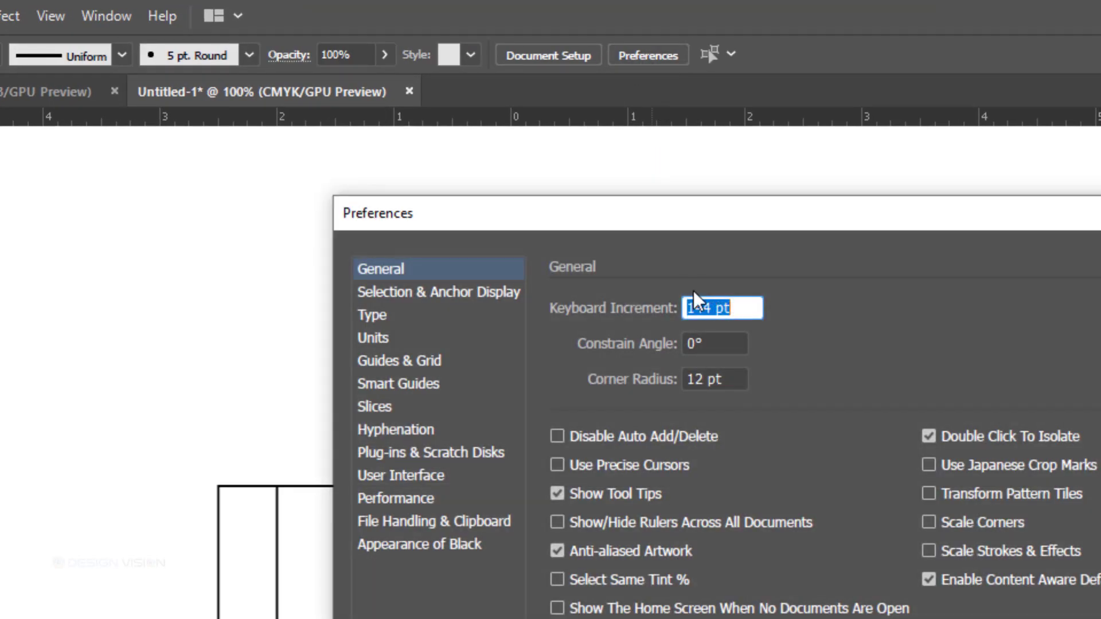
pyautogui.press('BackSpace')
pyautogui.write('2mm')
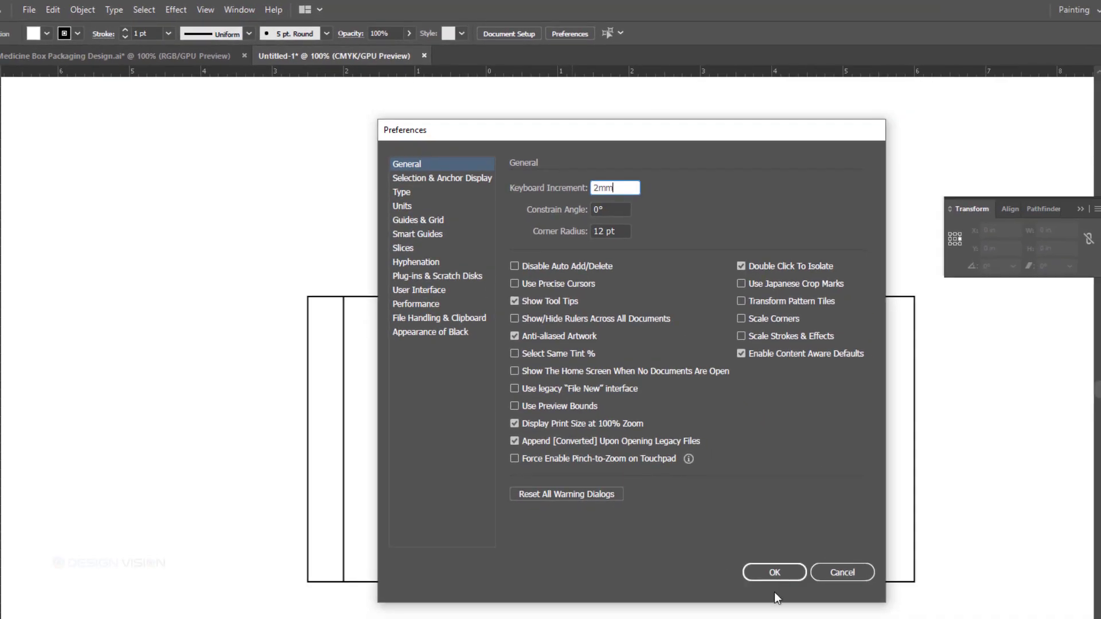
pyautogui.click(909, 618)
# - Taper the narrow side flap by nudging its top-left corner down and its bottom-left corner up by 2 mm each
pyautogui.moveTo(189, 314); pyautogui.dragTo(285, 377)
pyautogui.moveTo(282, 270); pyautogui.dragTo(296, 268)
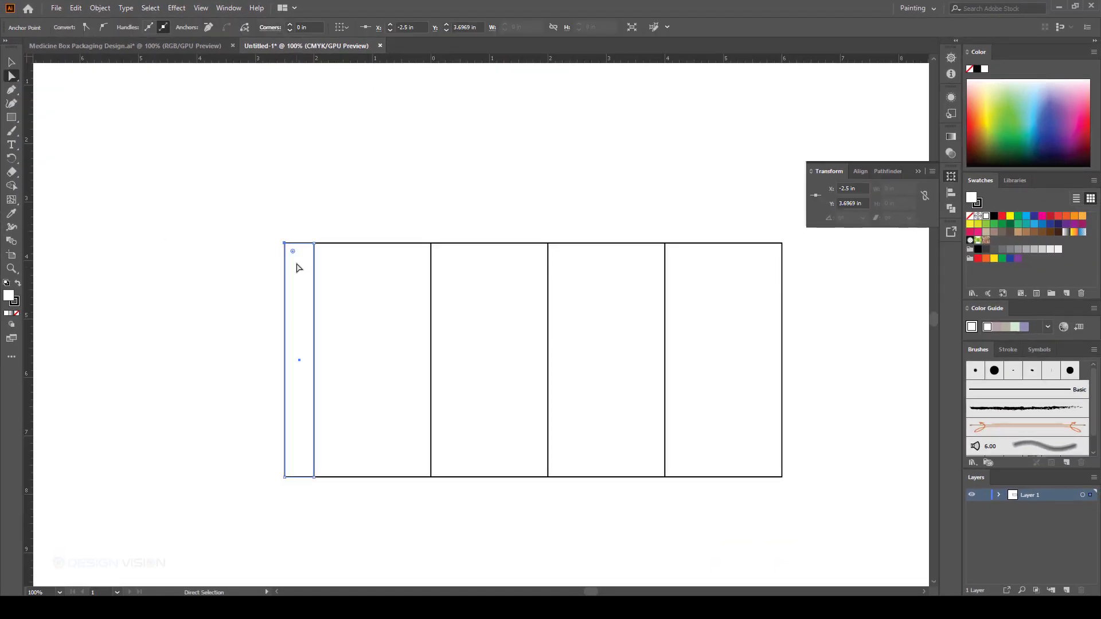
pyautogui.press('Down')
pyautogui.click(281, 378)
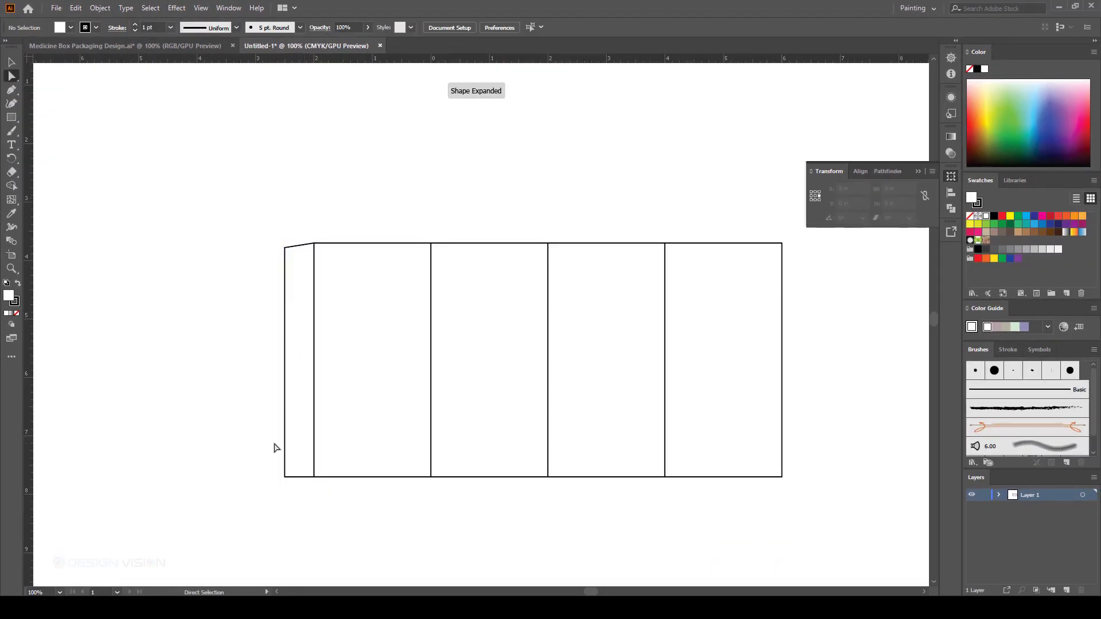
pyautogui.moveTo(274, 447); pyautogui.dragTo(305, 498)
pyautogui.press('Up')
pyautogui.click(237, 293)
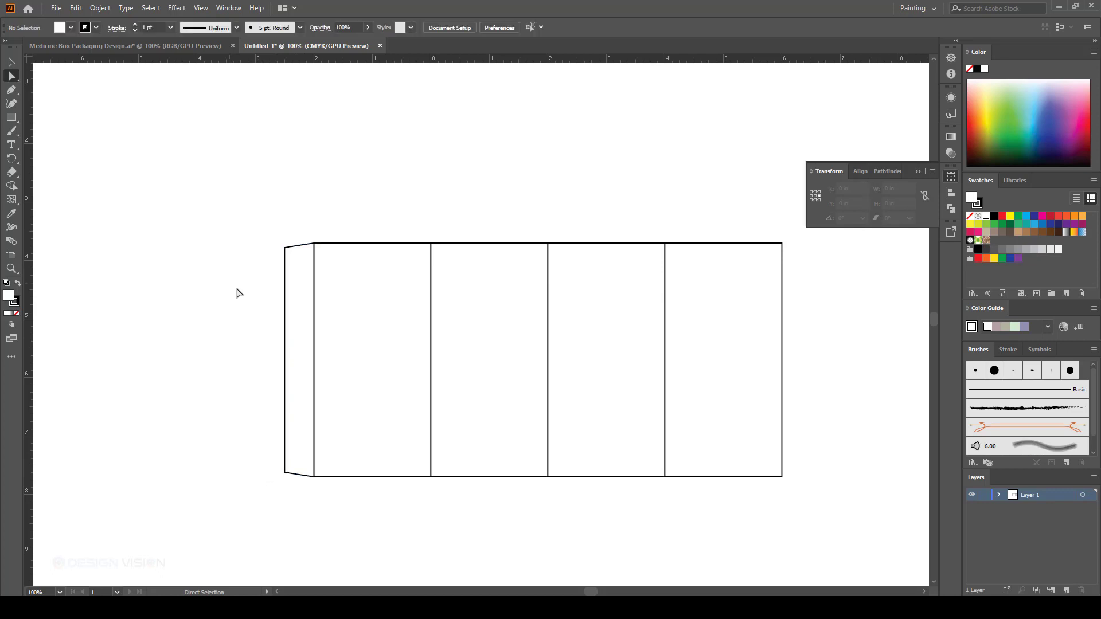
# - Round the two outer corners of the narrow side flap slightly, giving the upper one a radius of about 0.05 in
pyautogui.scroll(4, 271, 223)
pyautogui.moveTo(261, 261); pyautogui.dragTo(337, 333)
pyautogui.click(309, 304)
pyautogui.click(325, 322)
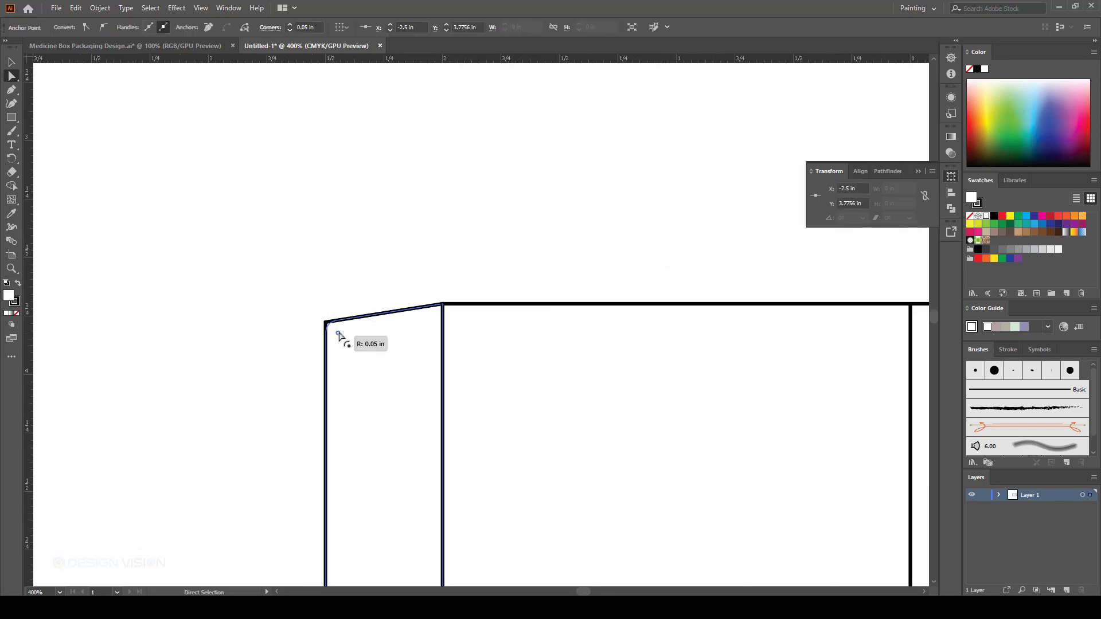
pyautogui.scroll(-4, 328, 269)
pyautogui.click(309, 321)
pyautogui.scroll(3, 324, 426)
pyautogui.moveTo(316, 429); pyautogui.dragTo(341, 425)
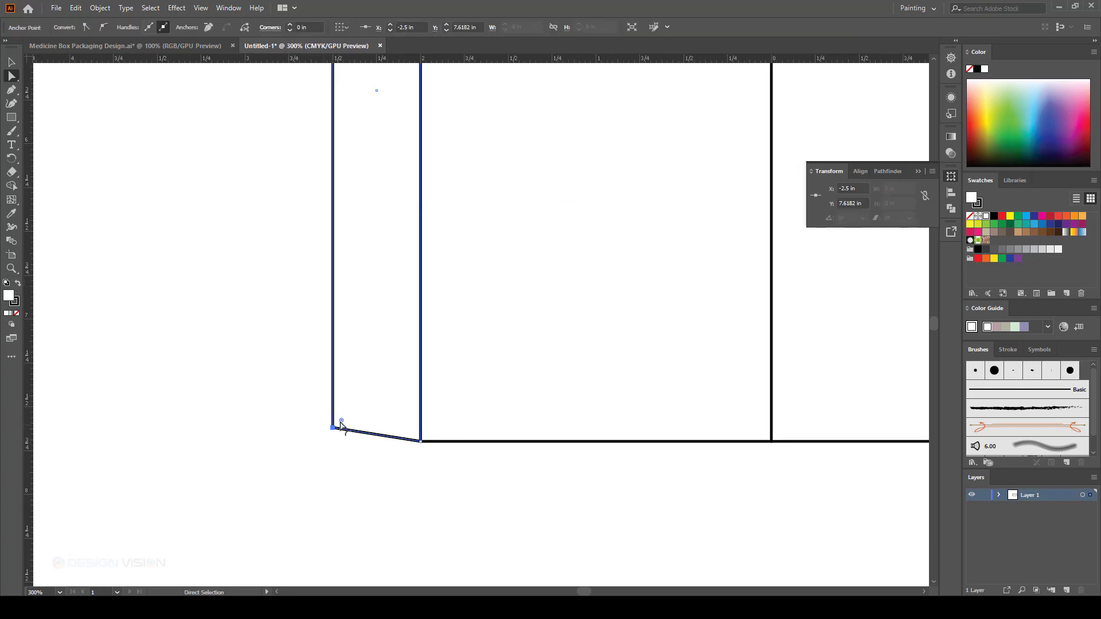
pyautogui.click(298, 421)
pyautogui.scroll(-5, 297, 422)
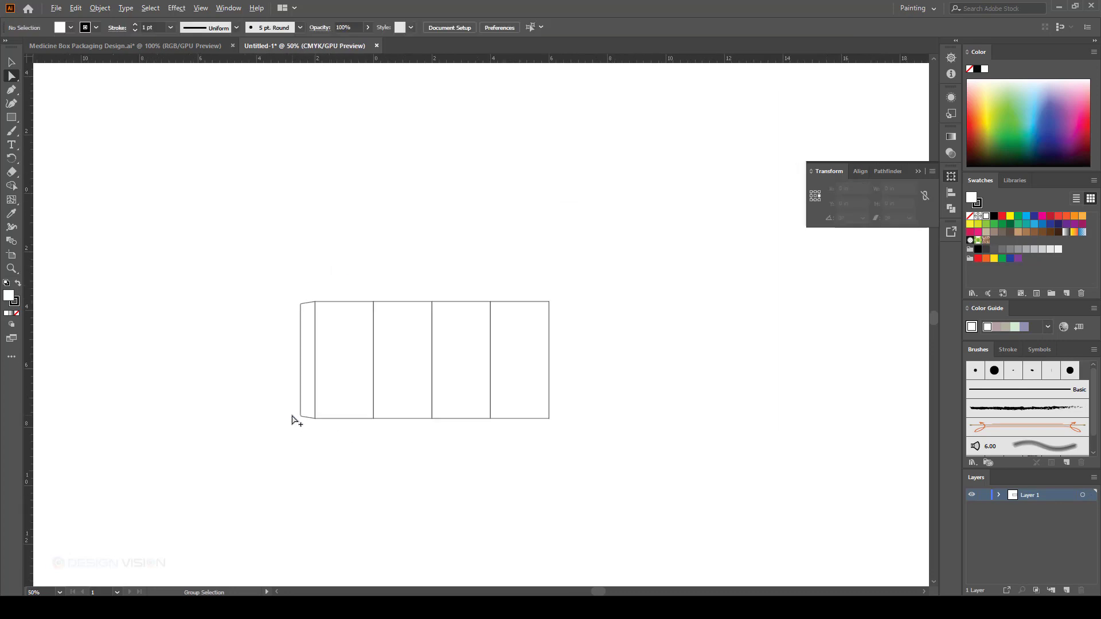
# - Duplicate the first full-width panel straight up so the copy stands on its top edge
pyautogui.click(11, 63)
pyautogui.scroll(2, 376, 415)
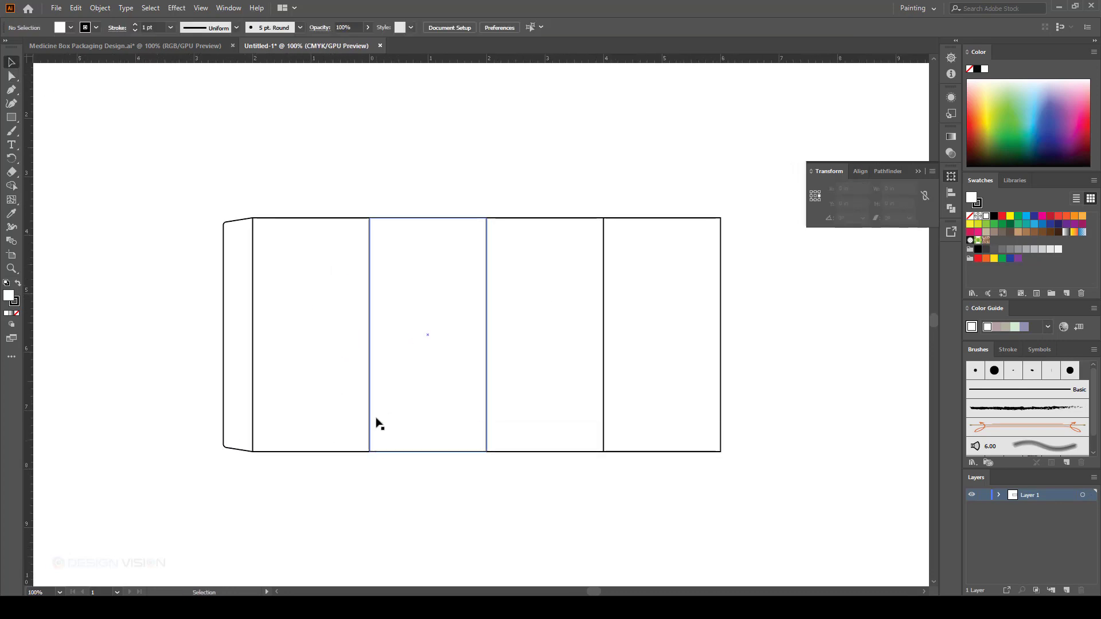
pyautogui.moveTo(500, 145); pyautogui.dragTo(464, 144)
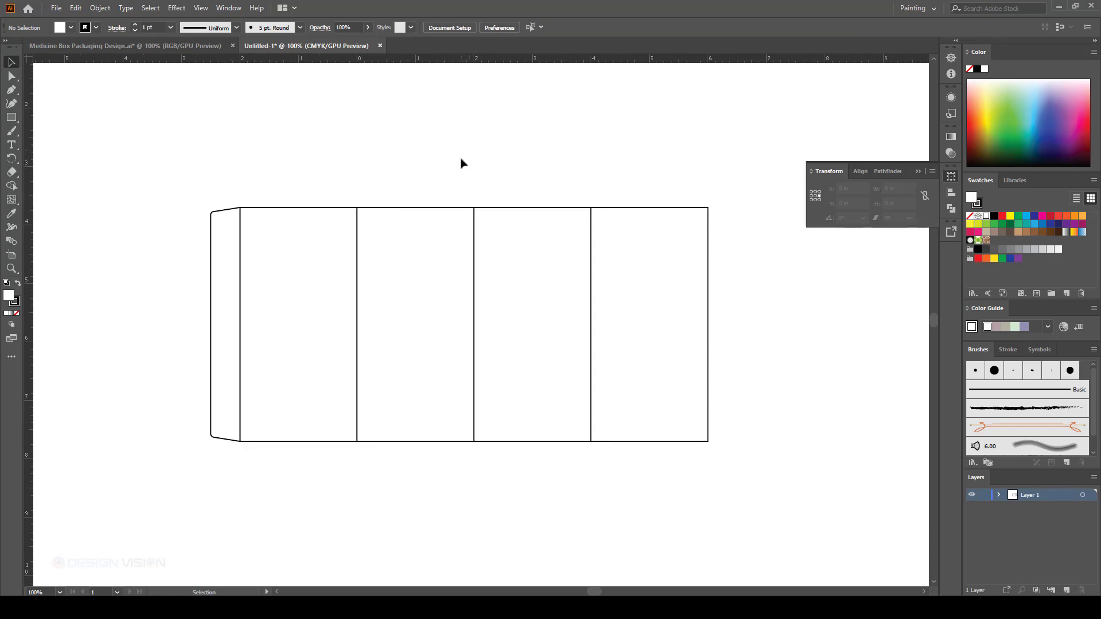
pyautogui.moveTo(395, 166); pyautogui.dragTo(391, 168)
pyautogui.scroll(1, 432, 428)
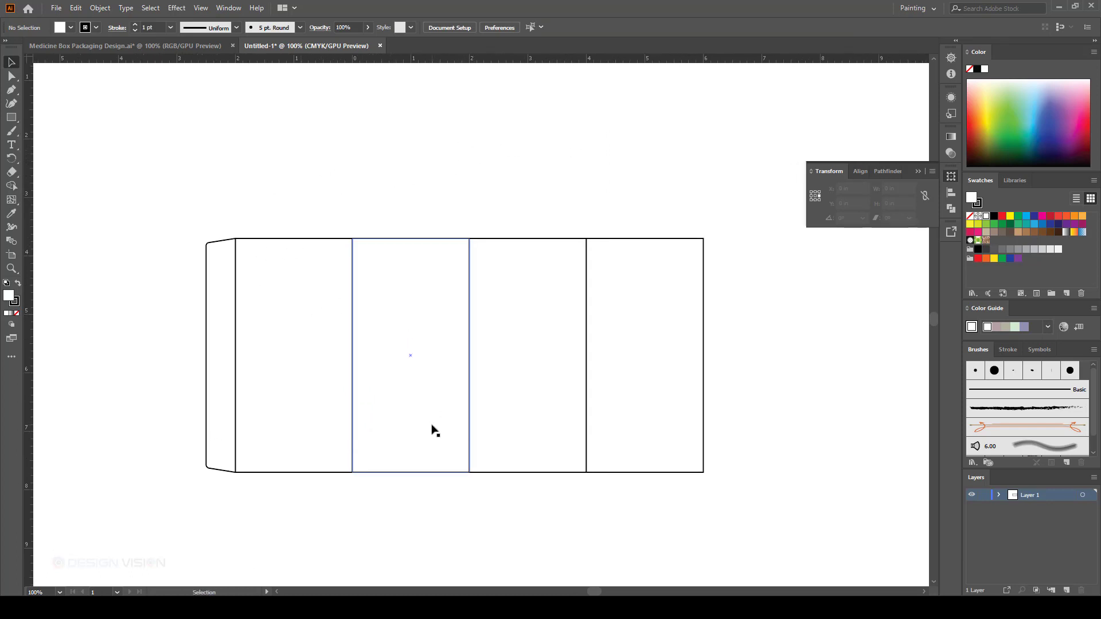
pyautogui.scroll(-1, 344, 447)
pyautogui.click(318, 320)
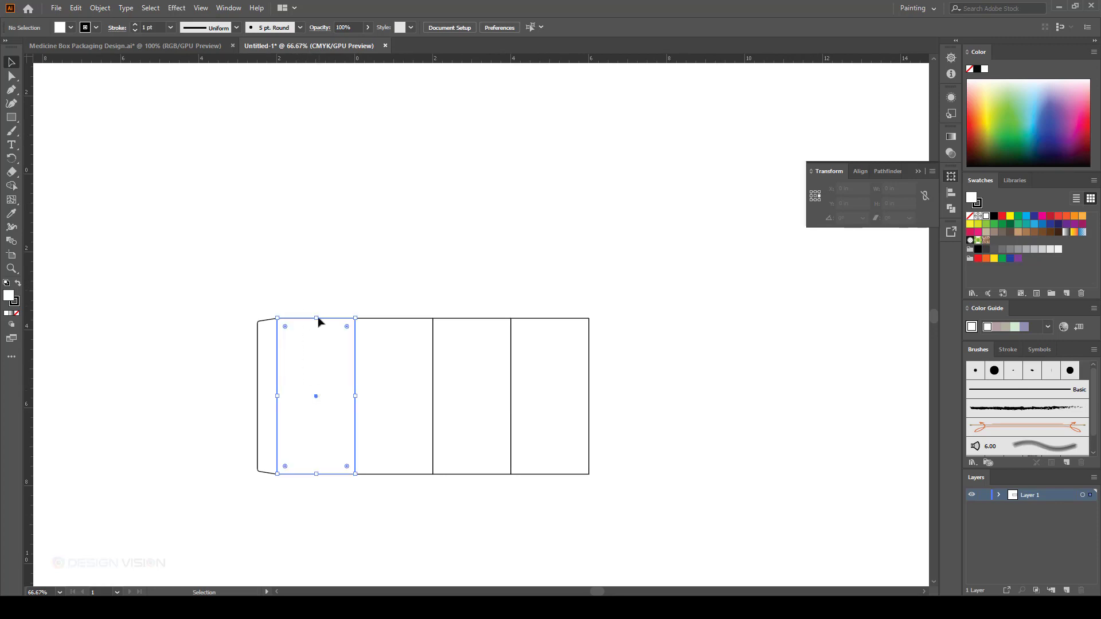
pyautogui.moveTo(320, 469); pyautogui.dragTo(322, 313)
pyautogui.click(418, 298)
pyautogui.scroll(1, 321, 310)
pyautogui.click(425, 356)
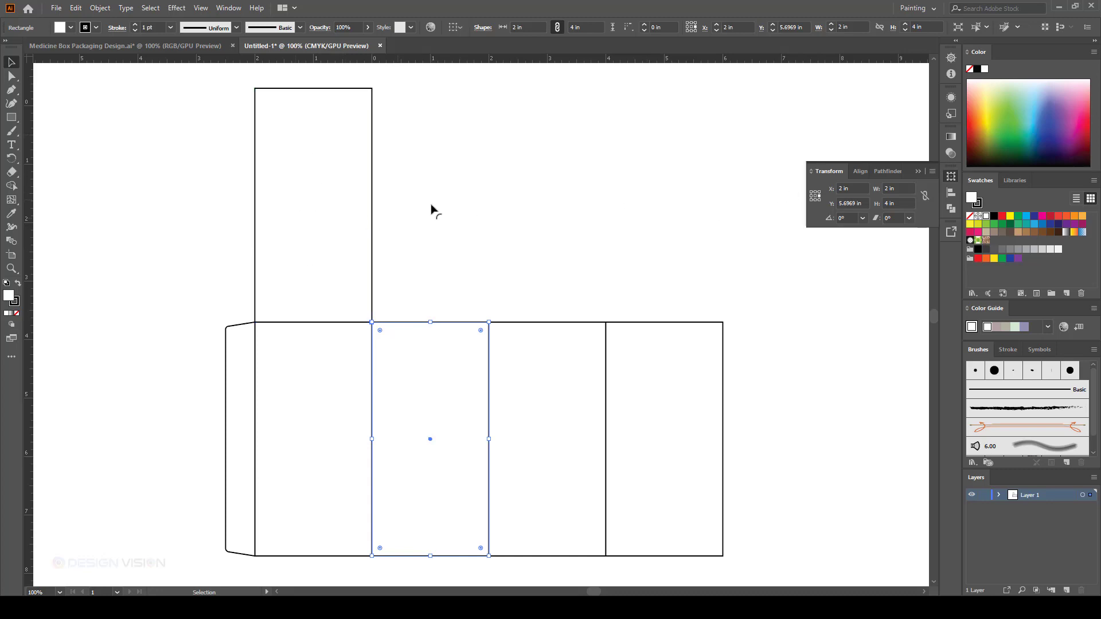
pyautogui.click(453, 234)
# - Set the upper copy's height to 2 in and move it down to rest on the first panel's top edge
pyautogui.click(345, 198)
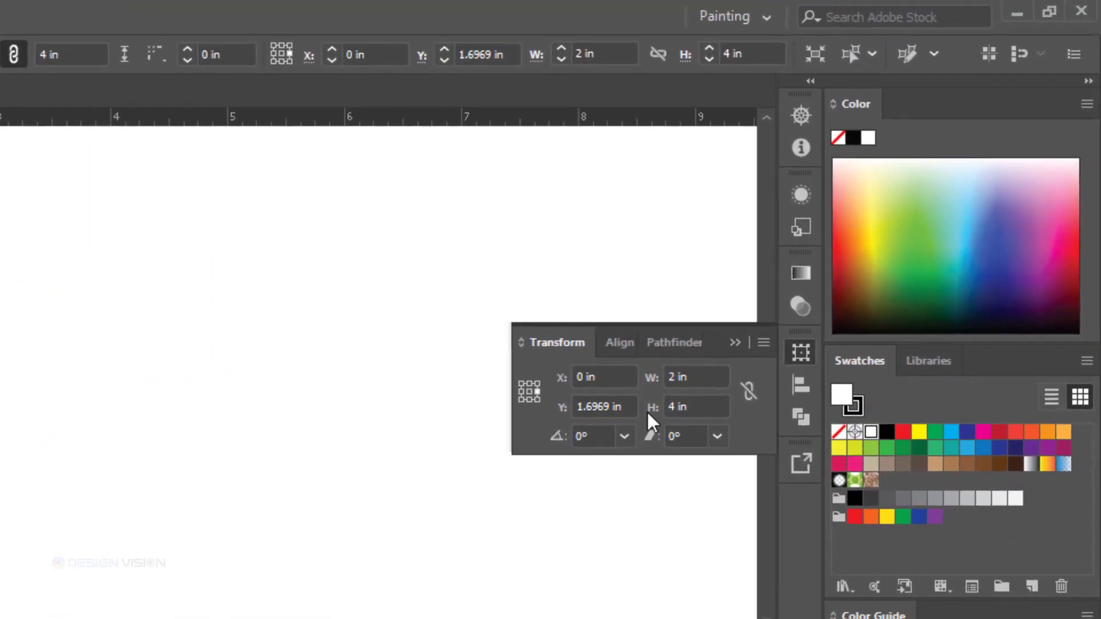
pyautogui.click(656, 376)
pyautogui.click(656, 408)
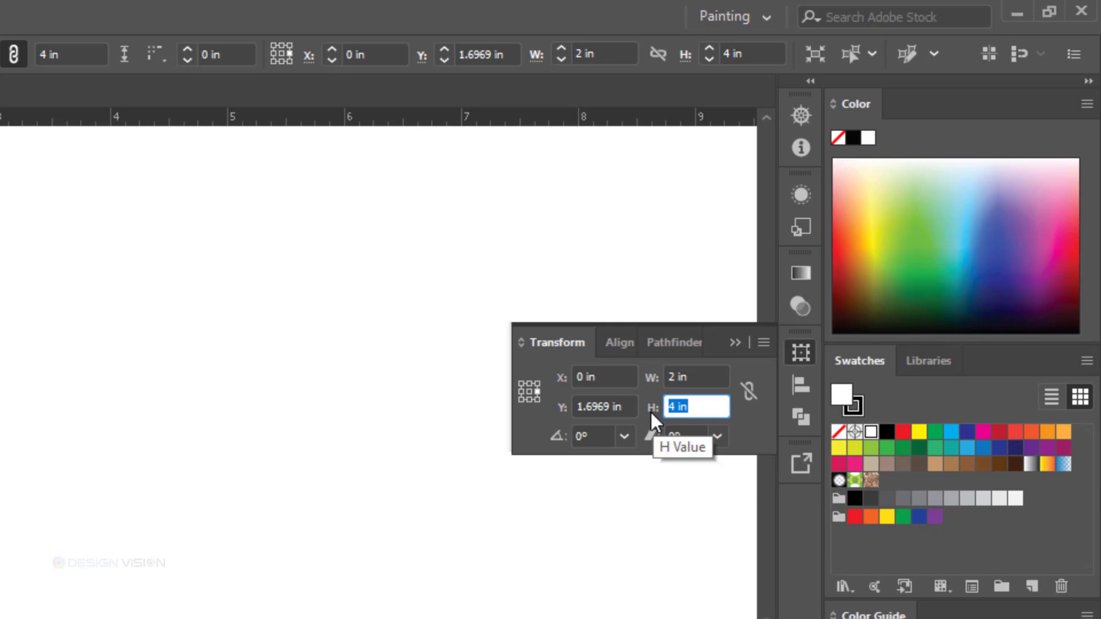
pyautogui.write('2')
pyautogui.press('Return')
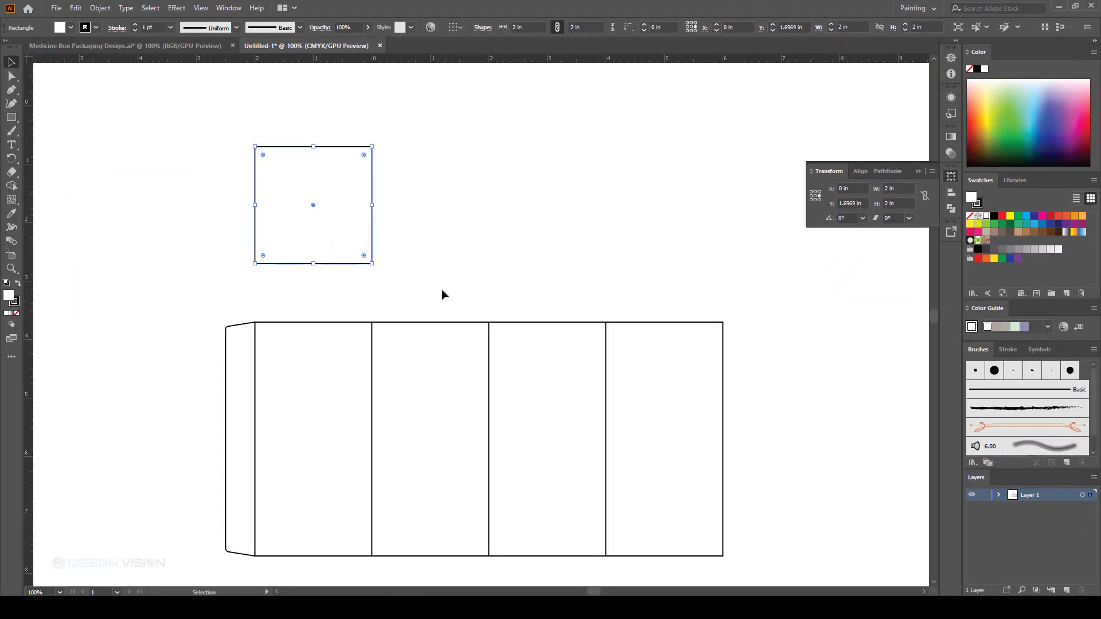
pyautogui.moveTo(372, 264); pyautogui.dragTo(374, 322)
pyautogui.click(390, 319)
pyautogui.click(467, 341)
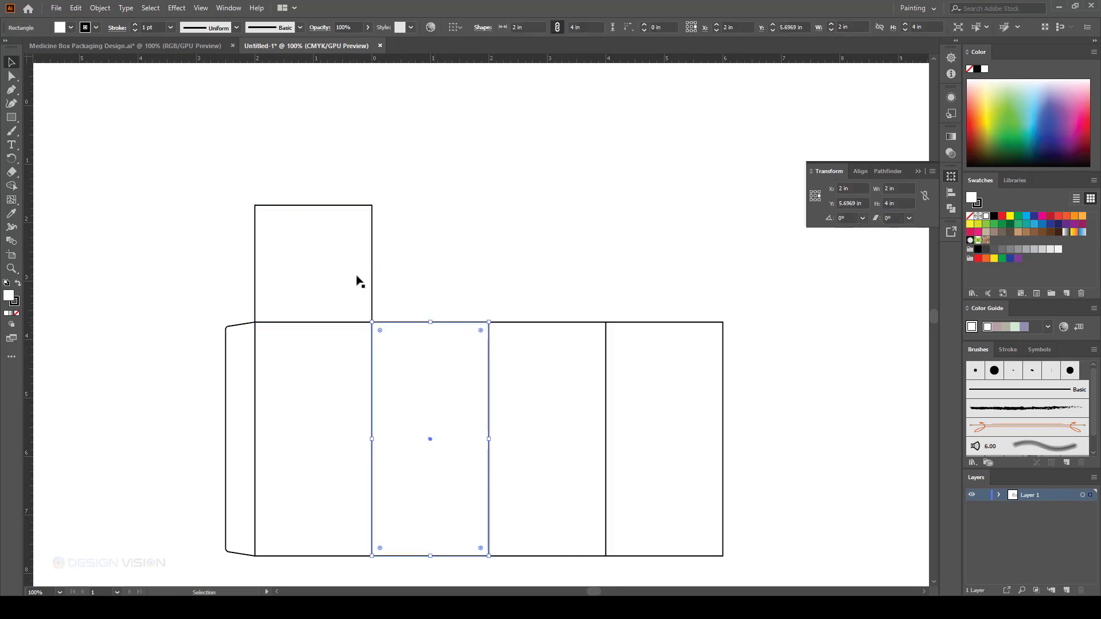
# - Duplicate the 2 in square lid panel directly above itself, edge to edge
pyautogui.click(445, 196)
pyautogui.click(318, 239)
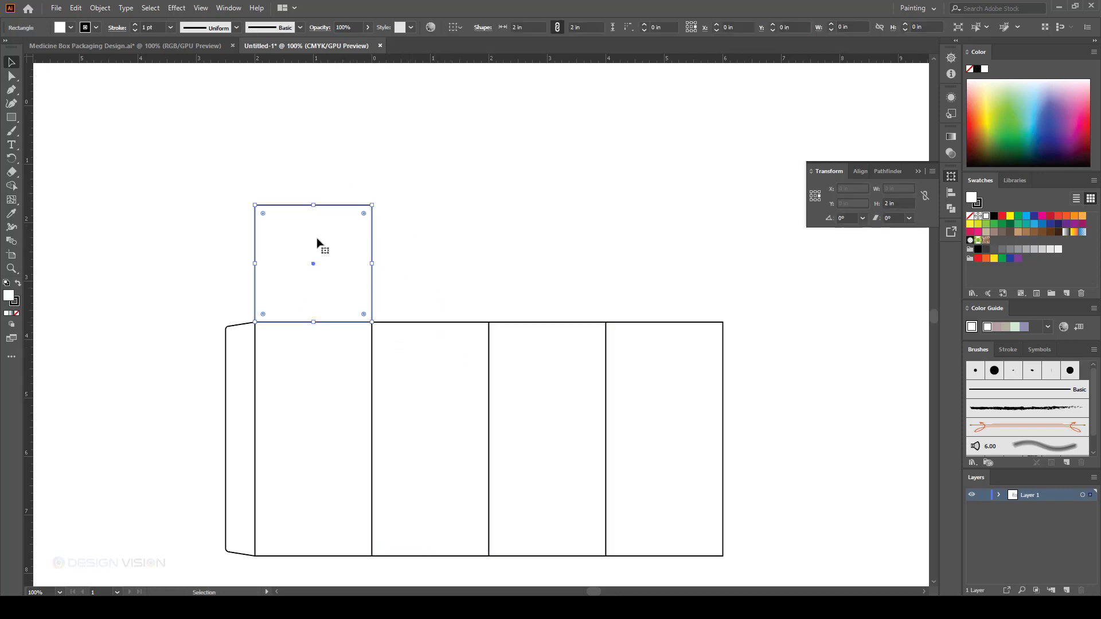
pyautogui.click(455, 230)
pyautogui.moveTo(430, 296); pyautogui.dragTo(402, 200)
pyautogui.click(487, 256)
pyautogui.moveTo(430, 161); pyautogui.dragTo(447, 242)
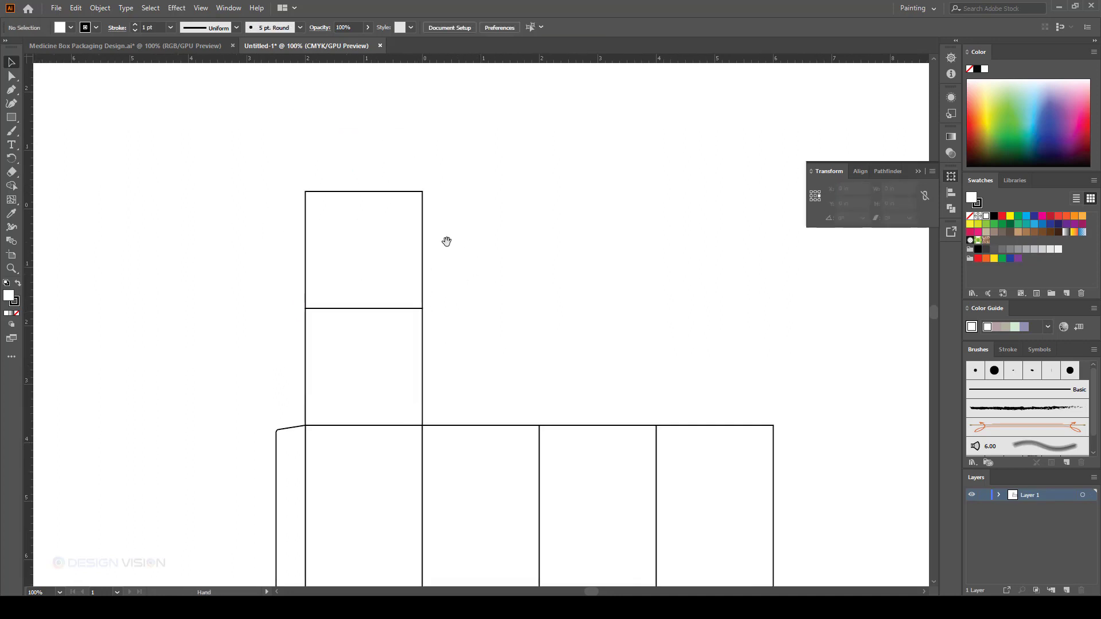
# - Reduce the topmost square to a height of 0.6 in, keeping its bottom edge fixed on the lid panel
pyautogui.click(402, 231)
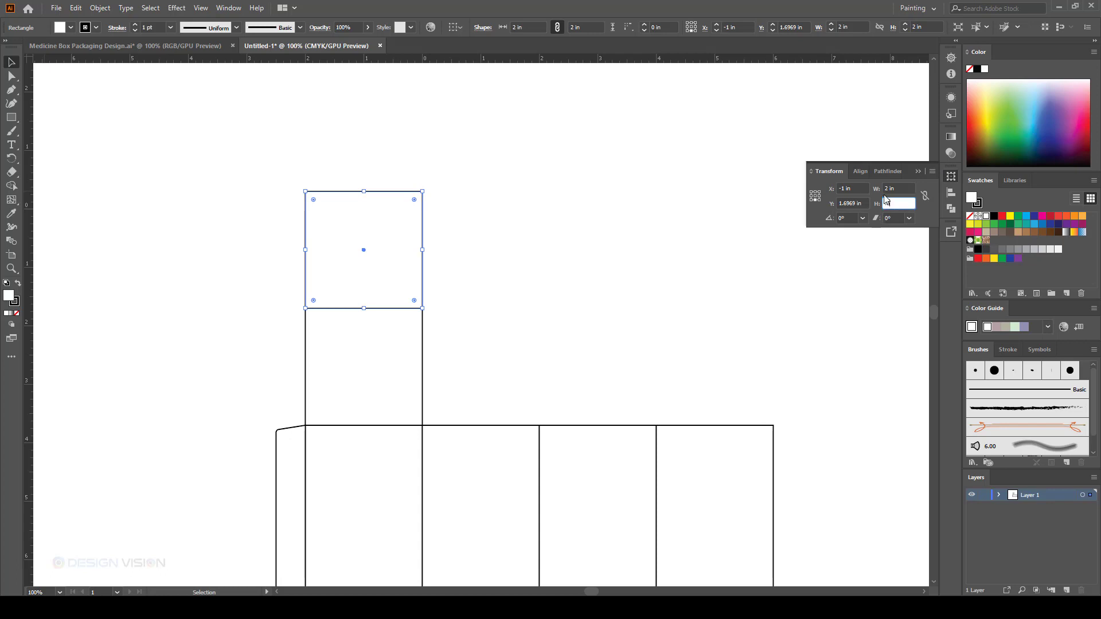
pyautogui.write('0.6')
pyautogui.press('Return')
pyautogui.click(520, 310)
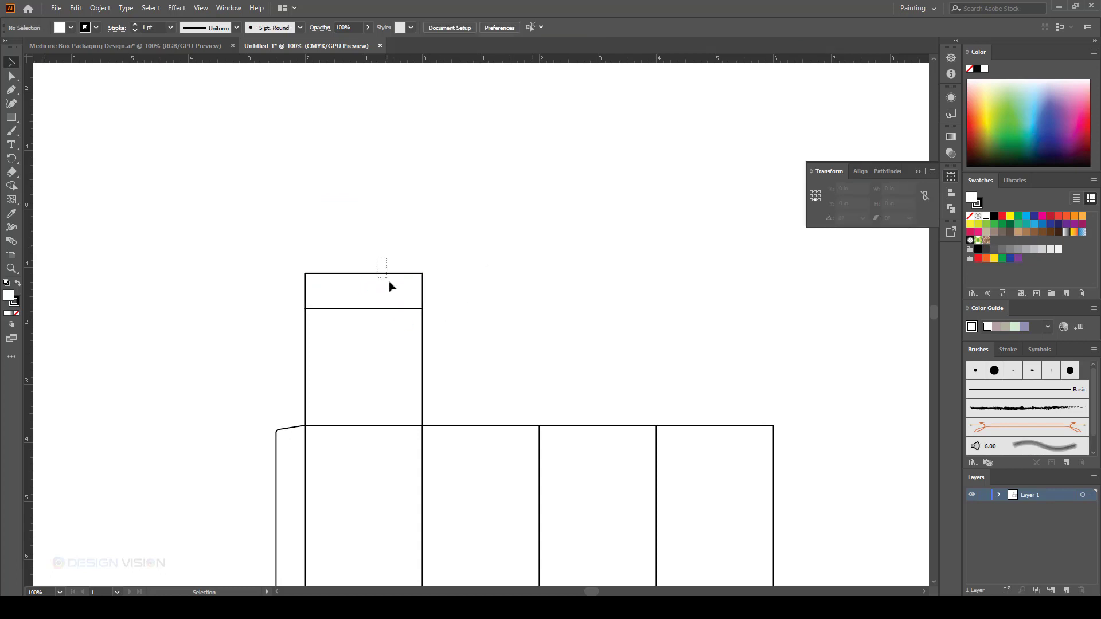
# - Set the height of the topmost tuck flap to 0.5 in, keeping its bottom edge on the lid panel
pyautogui.click(388, 285)
pyautogui.click(879, 205)
pyautogui.write('0.5')
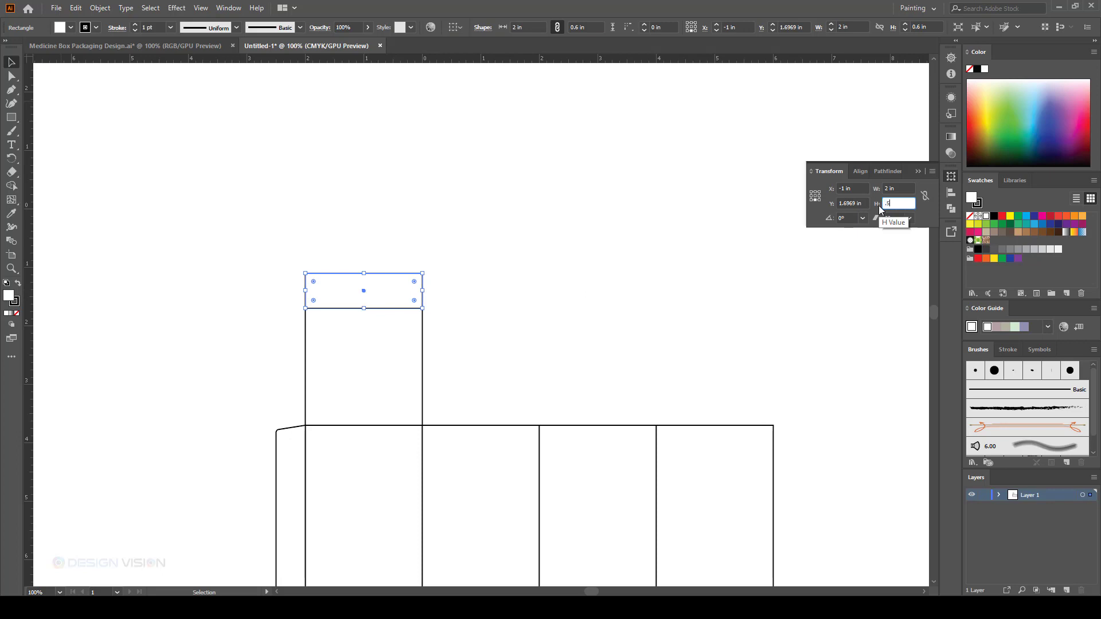
pyautogui.press('Return')
pyautogui.click(546, 264)
# - Taper the tuck flap by moving its upper corners inward to X -1.8425 in and X -0.1575 in
pyautogui.scroll(1, 388, 298)
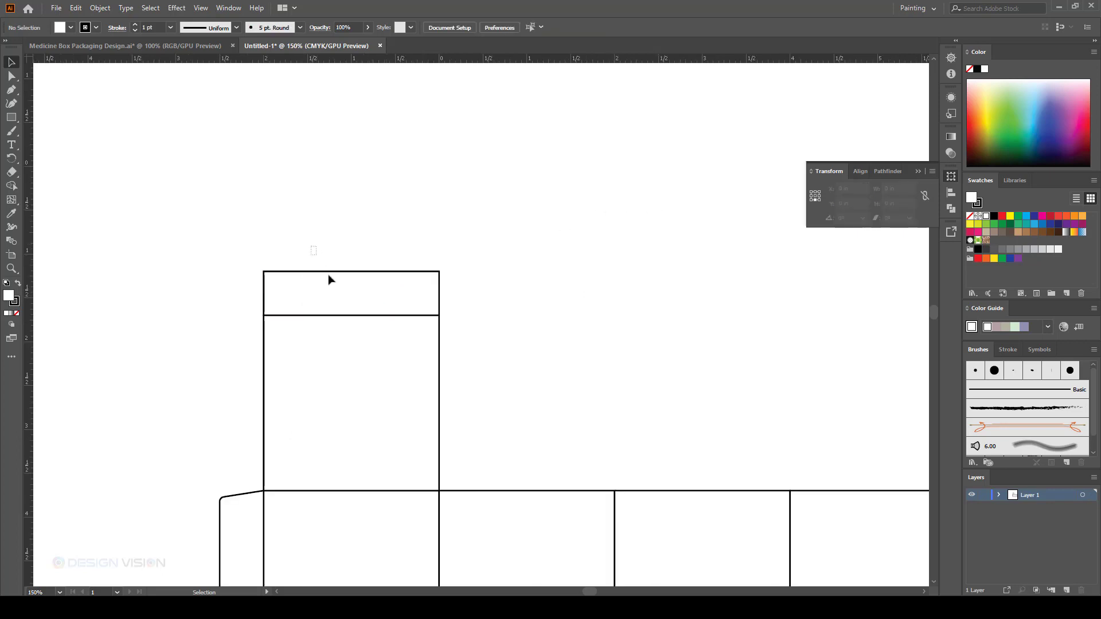
pyautogui.click(329, 277)
pyautogui.click(270, 261)
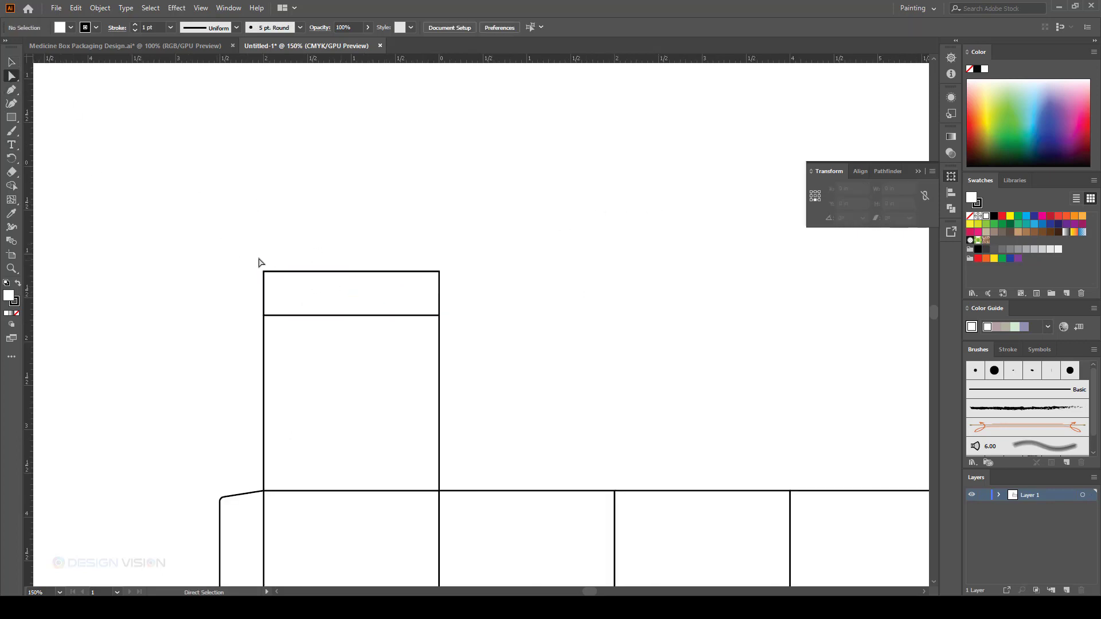
pyautogui.moveTo(257, 259); pyautogui.dragTo(279, 291)
pyautogui.hotkey('shift', 'Right')
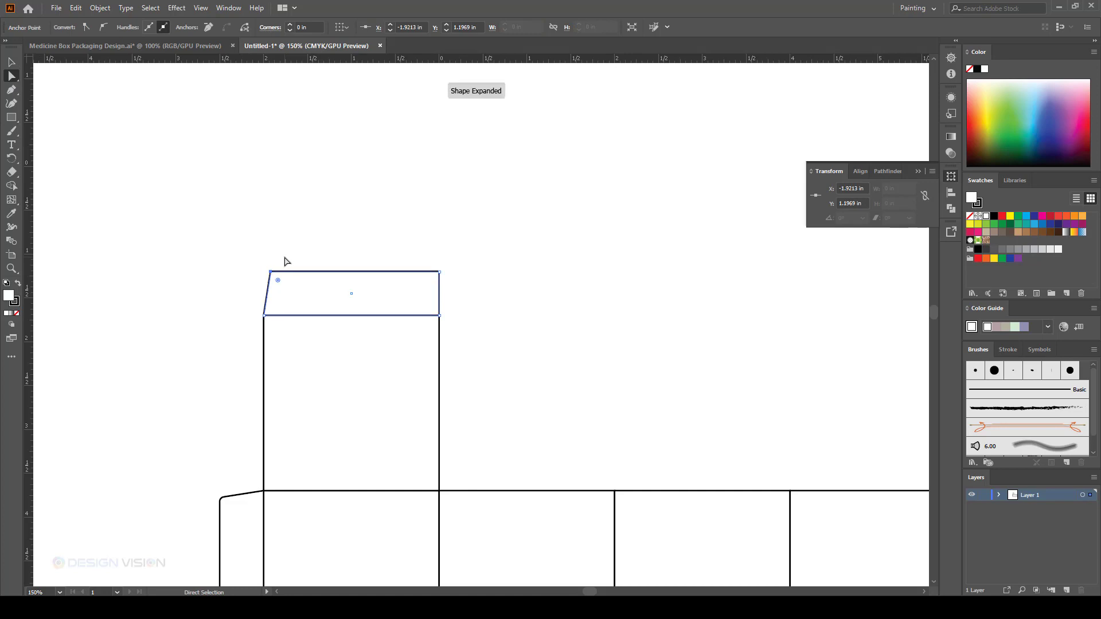
pyautogui.press('Right')
pyautogui.moveTo(430, 251); pyautogui.dragTo(510, 302)
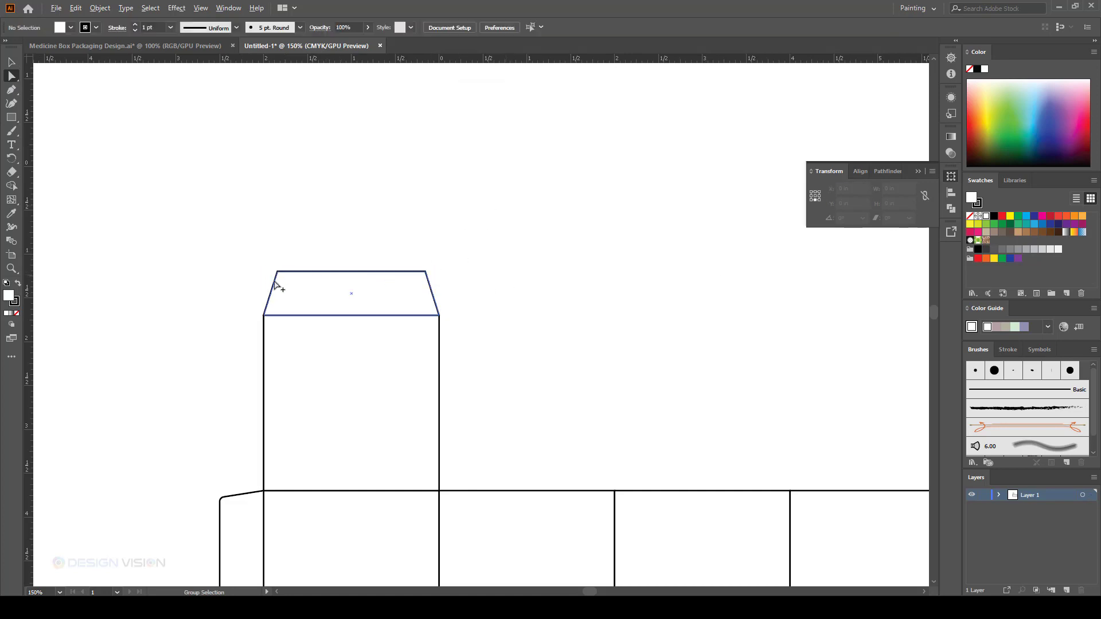
# - Round both upper corners of the tuck flap to a 0.1 in radius
pyautogui.scroll(2, 275, 283)
pyautogui.moveTo(251, 235); pyautogui.dragTo(295, 280)
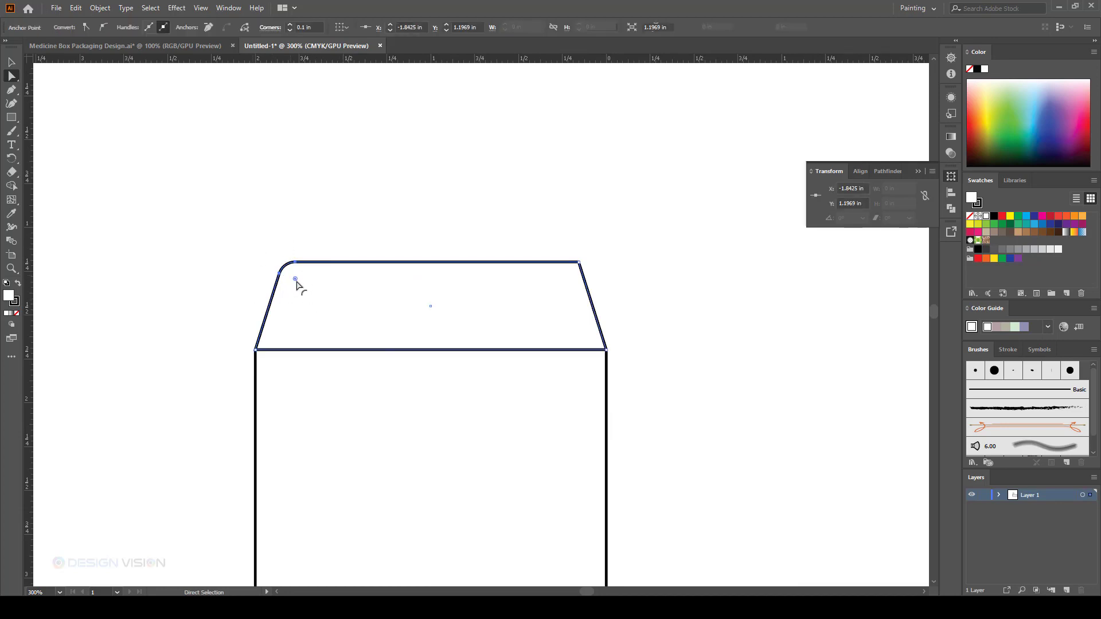
pyautogui.moveTo(477, 218); pyautogui.dragTo(688, 305)
pyautogui.moveTo(572, 273); pyautogui.dragTo(567, 285)
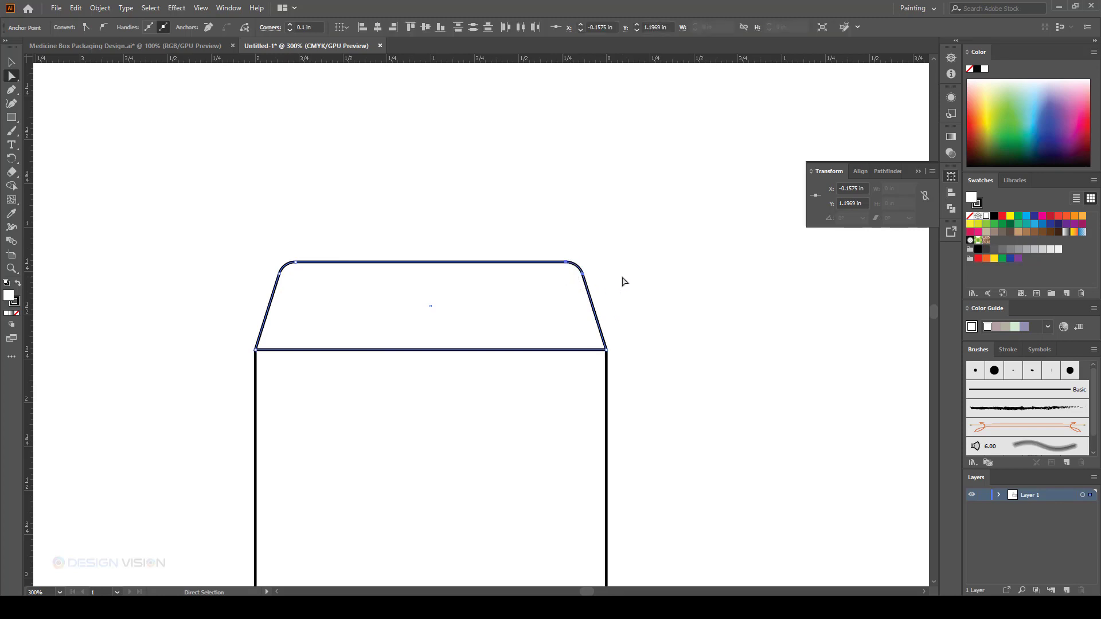
pyautogui.click(622, 282)
# - Add 2 in by 1.2353 in flap rectangles on the top edges of the side panels beside the lid, sized to a horizontal guide
pyautogui.hotkey('ctrl', '0')
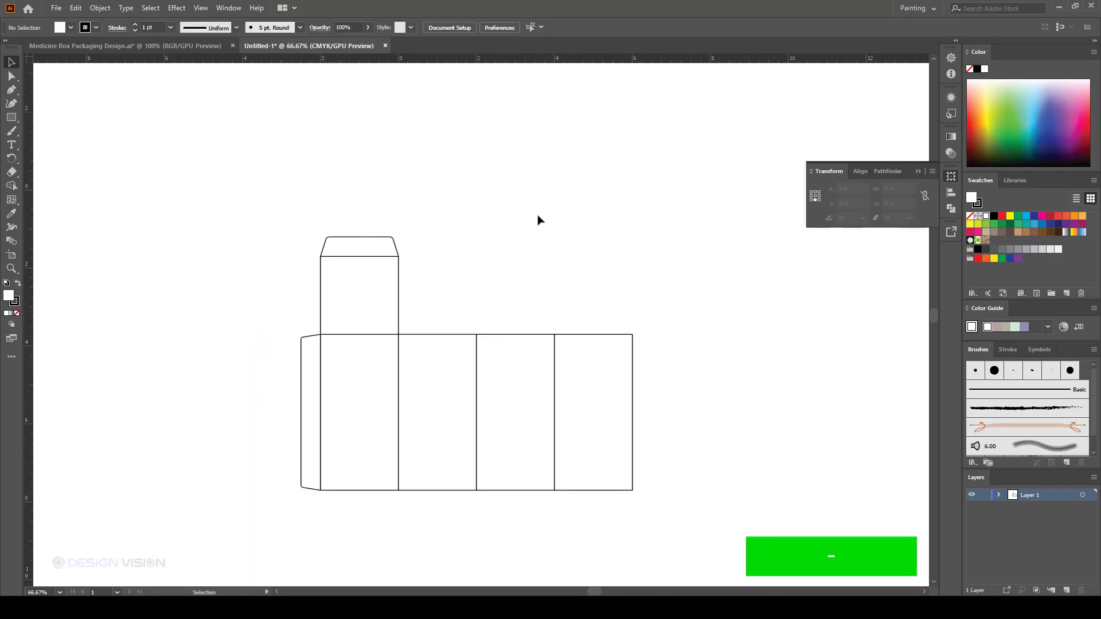
pyautogui.hotkey('ctrl', '1')
pyautogui.press('v')
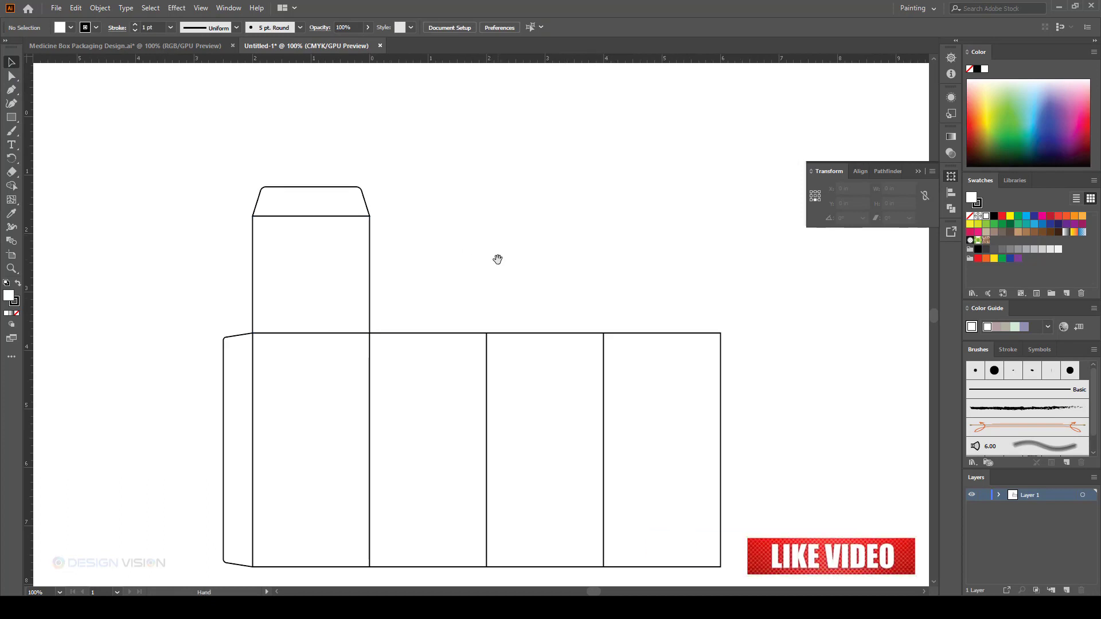
pyautogui.hscroll(2, 499, 258)
pyautogui.scroll(-2, 420, 243)
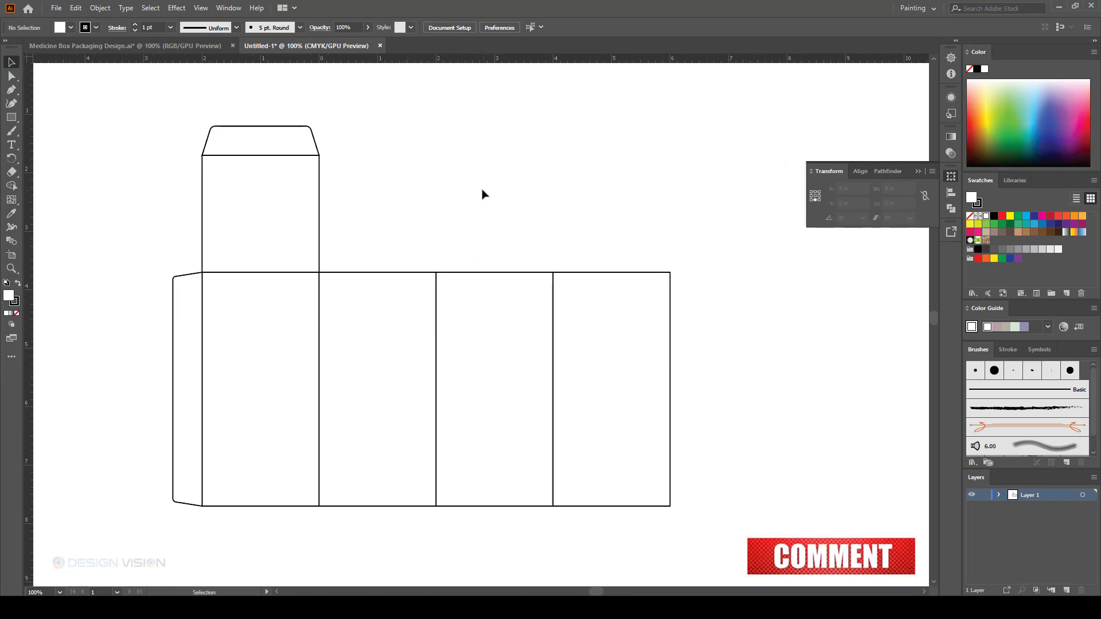
pyautogui.moveTo(429, 200); pyautogui.dragTo(447, 231)
pyautogui.moveTo(176, 136); pyautogui.dragTo(415, 215)
pyautogui.moveTo(393, 59); pyautogui.dragTo(345, 211)
pyautogui.moveTo(384, 262); pyautogui.dragTo(605, 278)
pyautogui.scroll(3, 604, 369)
pyautogui.moveTo(505, 131); pyautogui.dragTo(501, 293)
# - Delete the flap rectangles above the third and fourth panels and remove the horizontal guide
pyautogui.click(533, 332)
pyautogui.press('Delete')
pyautogui.click(620, 344)
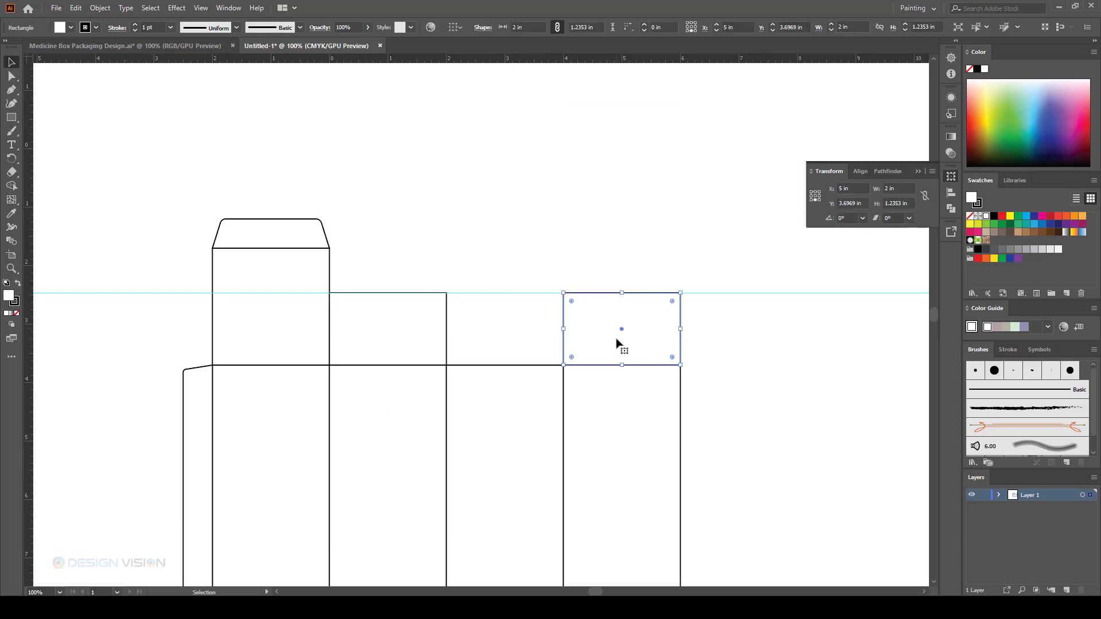
pyautogui.press('Delete')
pyautogui.moveTo(669, 270); pyautogui.dragTo(665, 323)
pyautogui.press('Delete')
# - Add an anchor point on the outer edge of the second panel's flap near its base, at X 2 in, Y 3.5792 in
pyautogui.scroll(2, 402, 381)
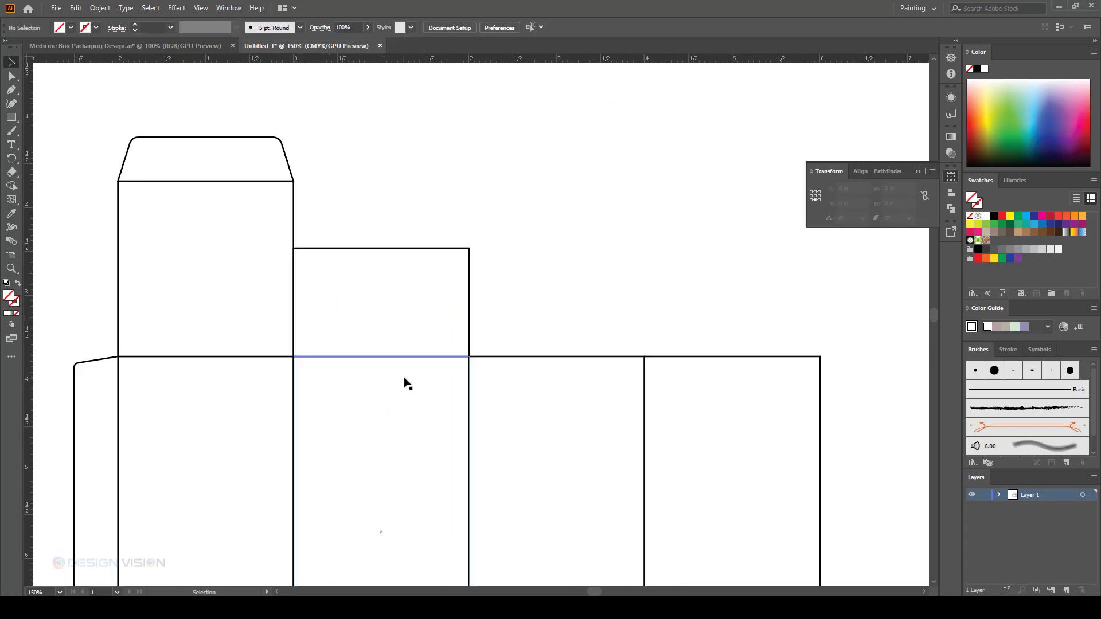
pyautogui.moveTo(550, 287); pyautogui.dragTo(458, 311)
pyautogui.click(12, 76)
pyautogui.click(490, 205)
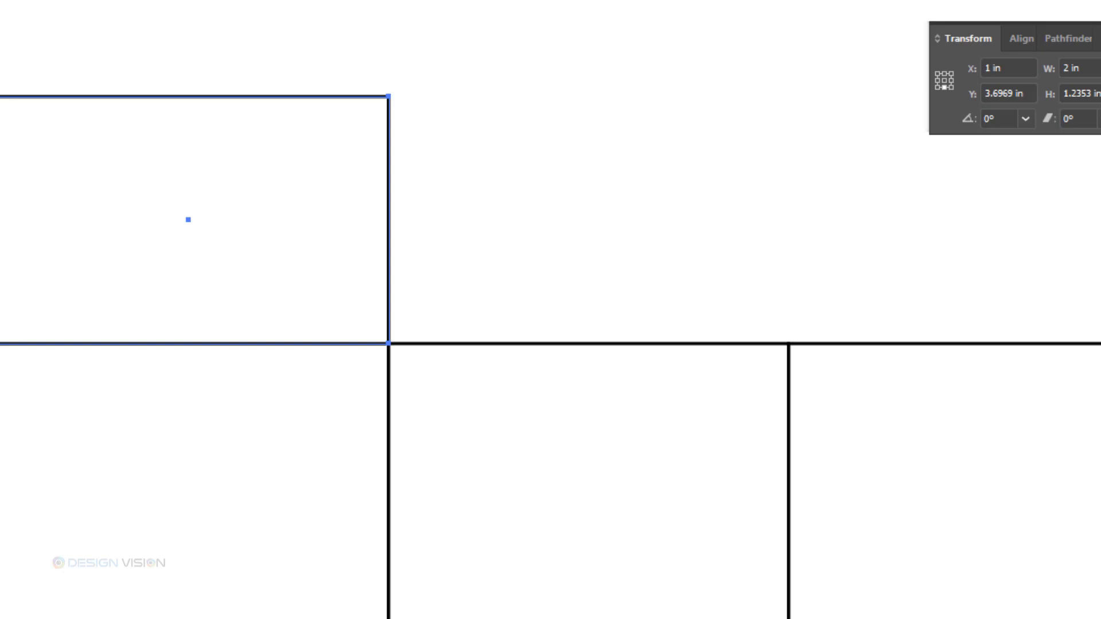
pyautogui.press('v')
pyautogui.hotkey('ctrl', '-')
pyautogui.click(406, 48)
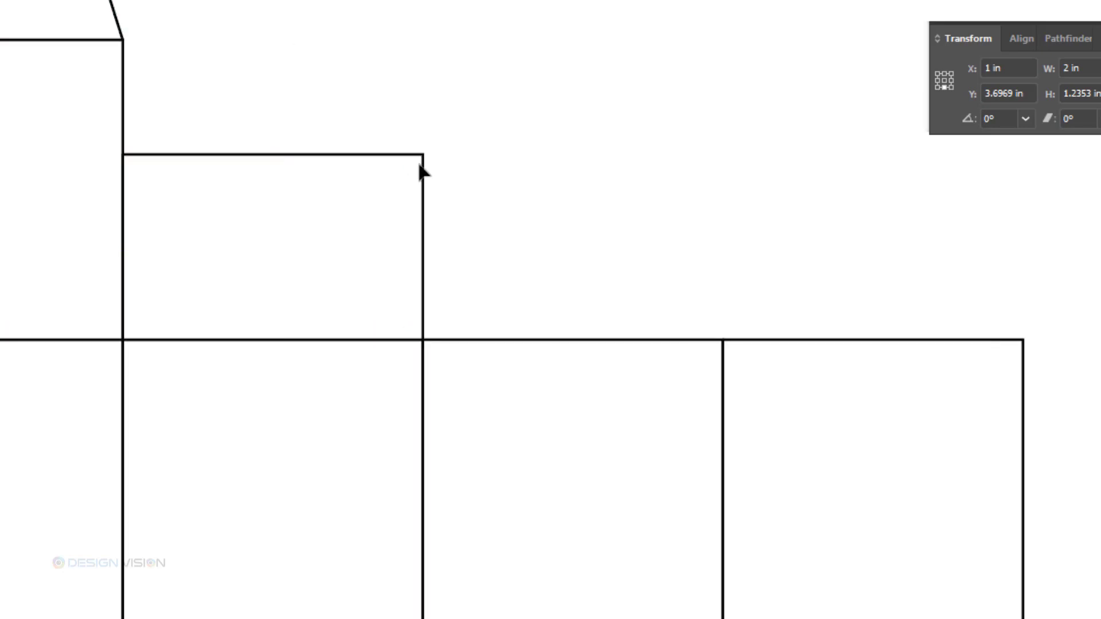
pyautogui.moveTo(421, 165); pyautogui.dragTo(531, 162)
pyautogui.moveTo(405, 96); pyautogui.dragTo(433, 178)
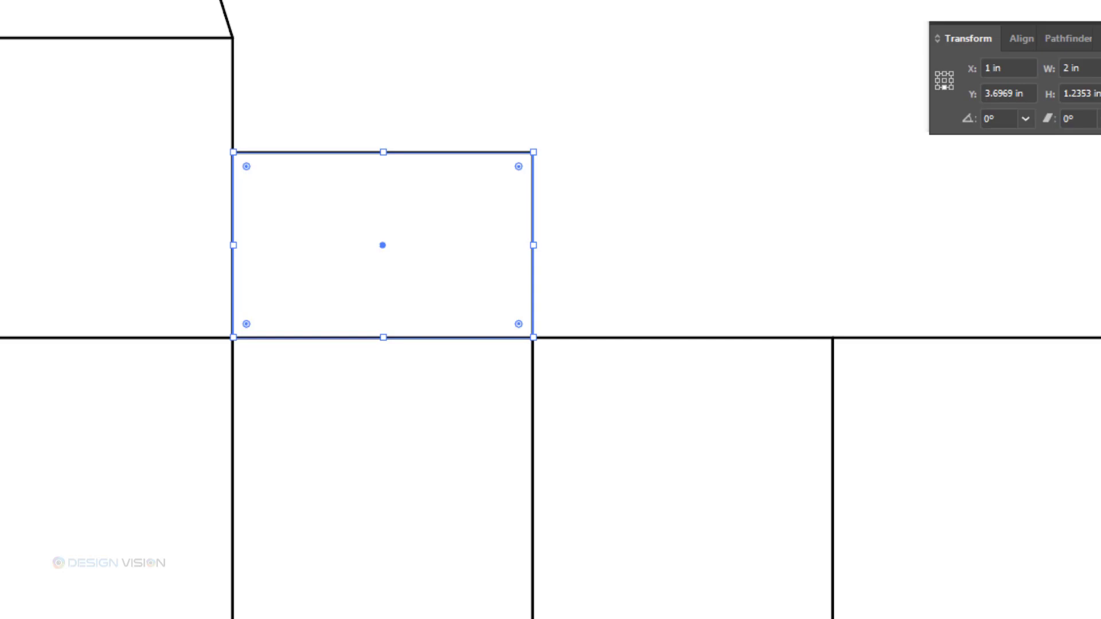
pyautogui.press('a')
pyautogui.click(533, 318)
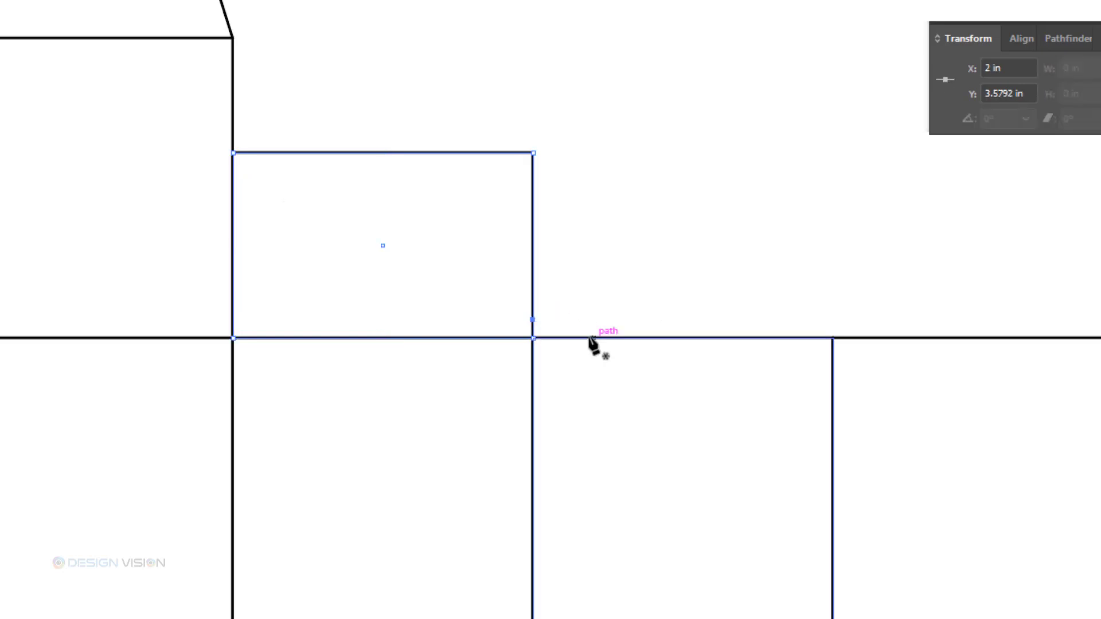
pyautogui.hotkey('ctrl', '+')
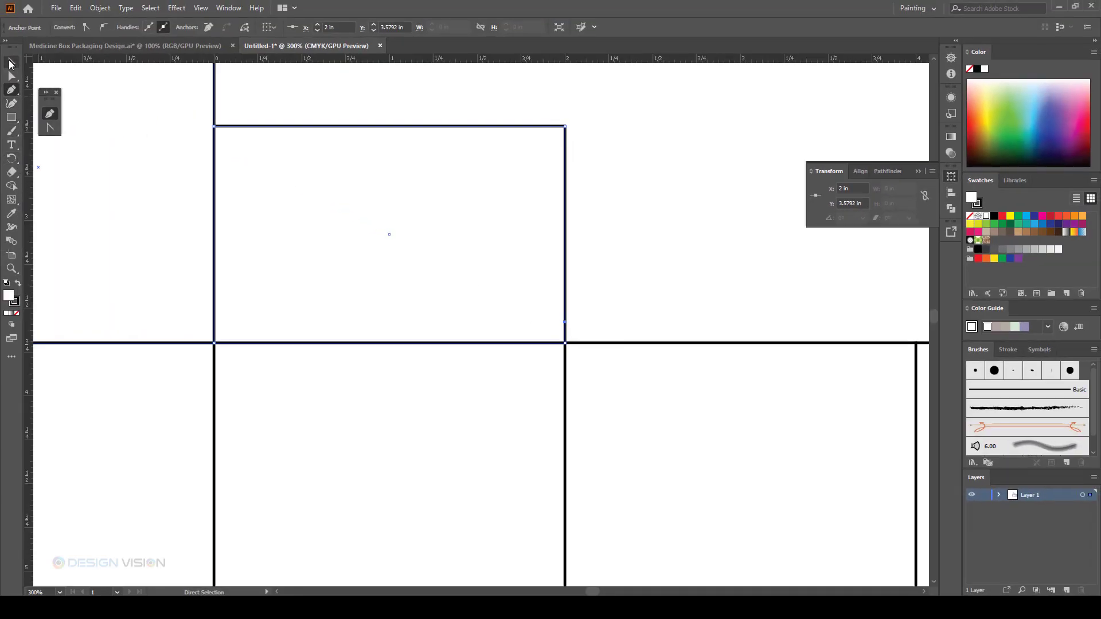
pyautogui.moveTo(48, 98); pyautogui.dragTo(22, 100)
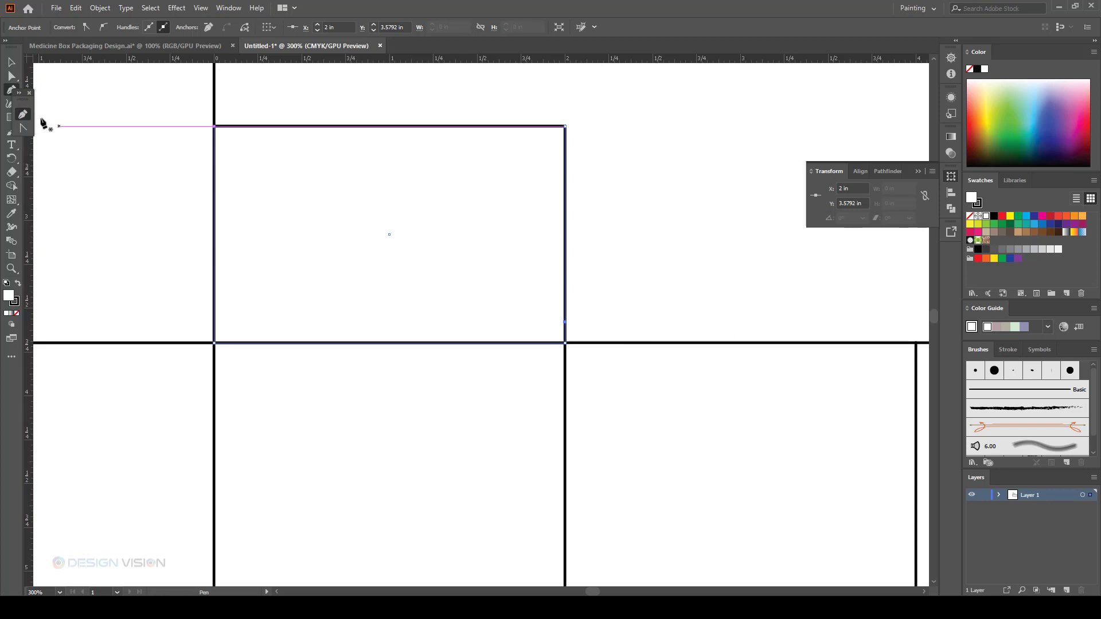
pyautogui.click(29, 94)
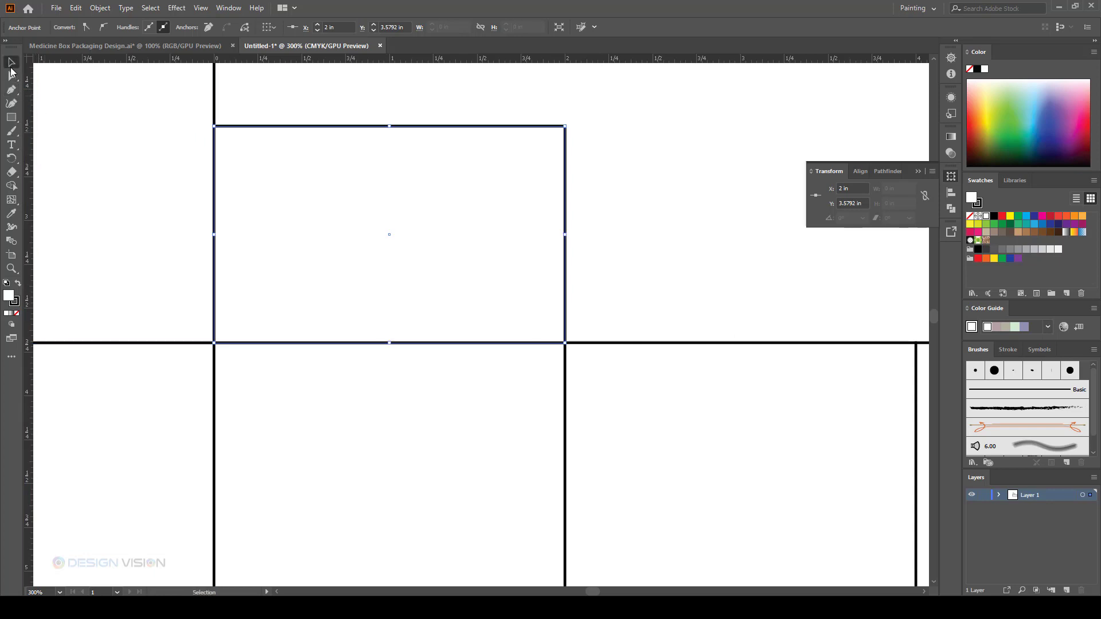
pyautogui.click(612, 233)
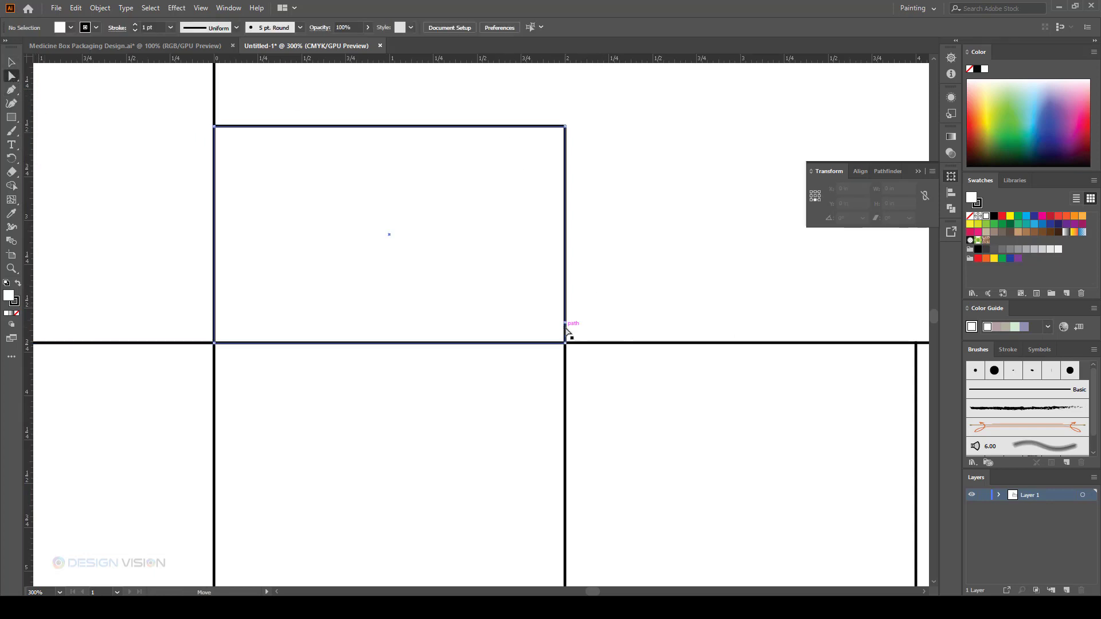
pyautogui.moveTo(565, 323); pyautogui.dragTo(570, 333)
pyautogui.hotkey('ctrl', 'z')
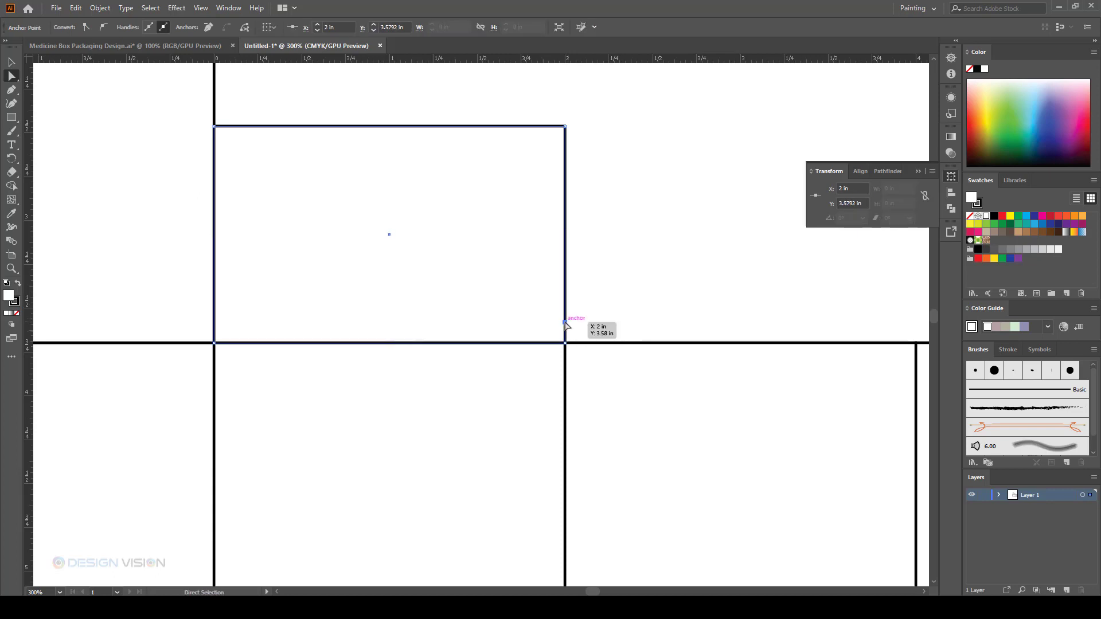
pyautogui.click(595, 206)
# - Move the top outer corner of the second panel's flap inward to X 1.685 in, slanting its outer edge
pyautogui.click(501, 217)
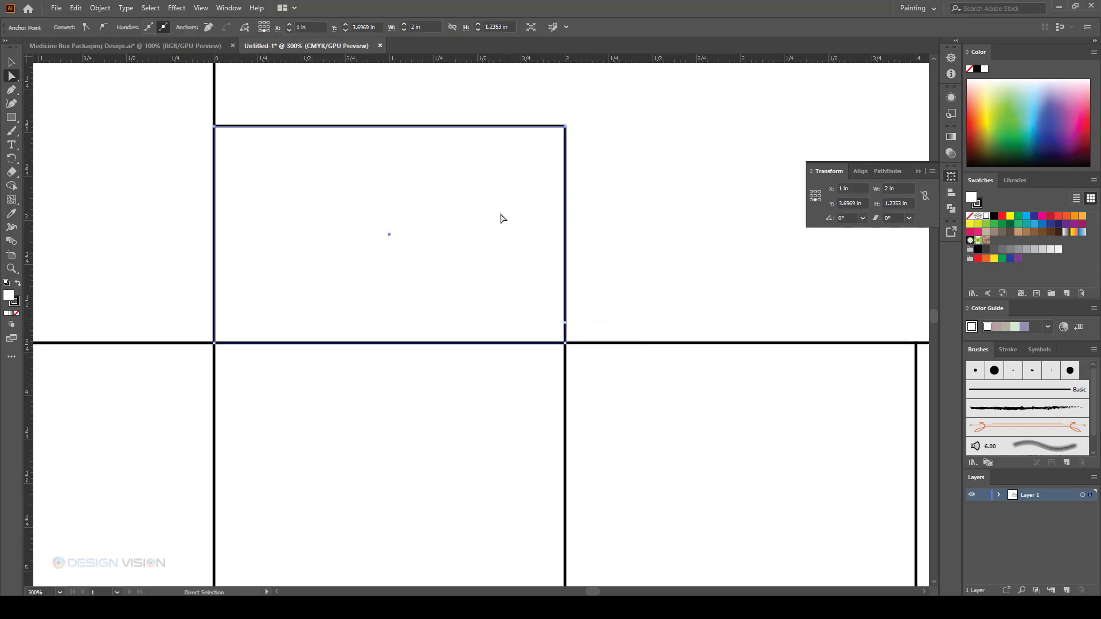
pyautogui.click(560, 109)
pyautogui.moveTo(560, 106); pyautogui.dragTo(604, 172)
pyautogui.press('Left')
pyautogui.press('Left')
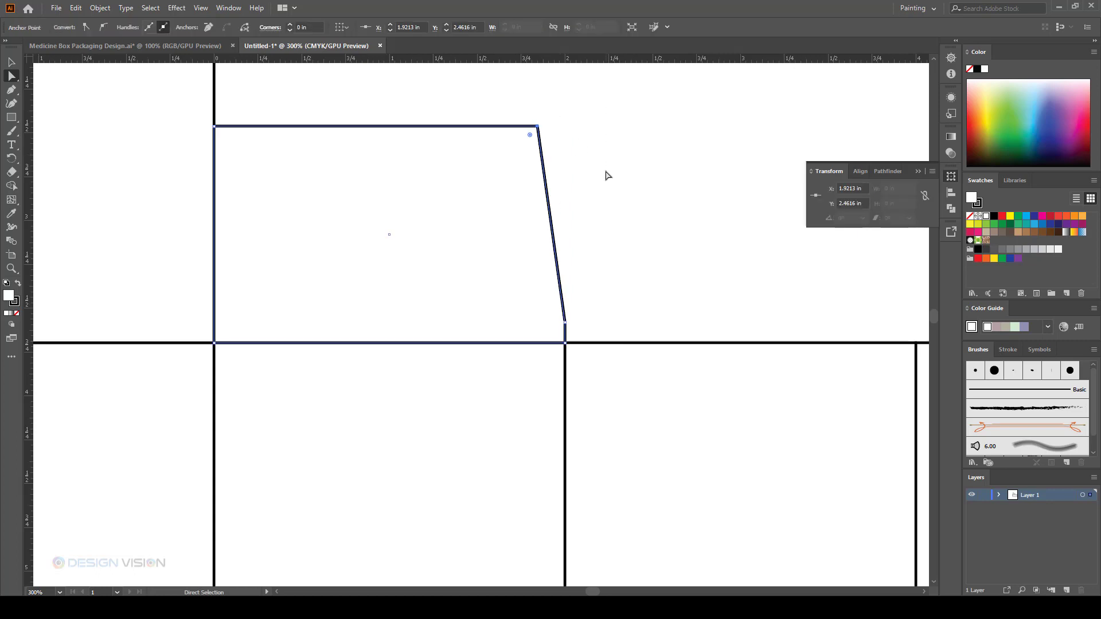
pyautogui.press('Left')
pyautogui.press('Left')
pyautogui.press('Left')
pyautogui.press('Left')
pyautogui.scroll(-1, 597, 259)
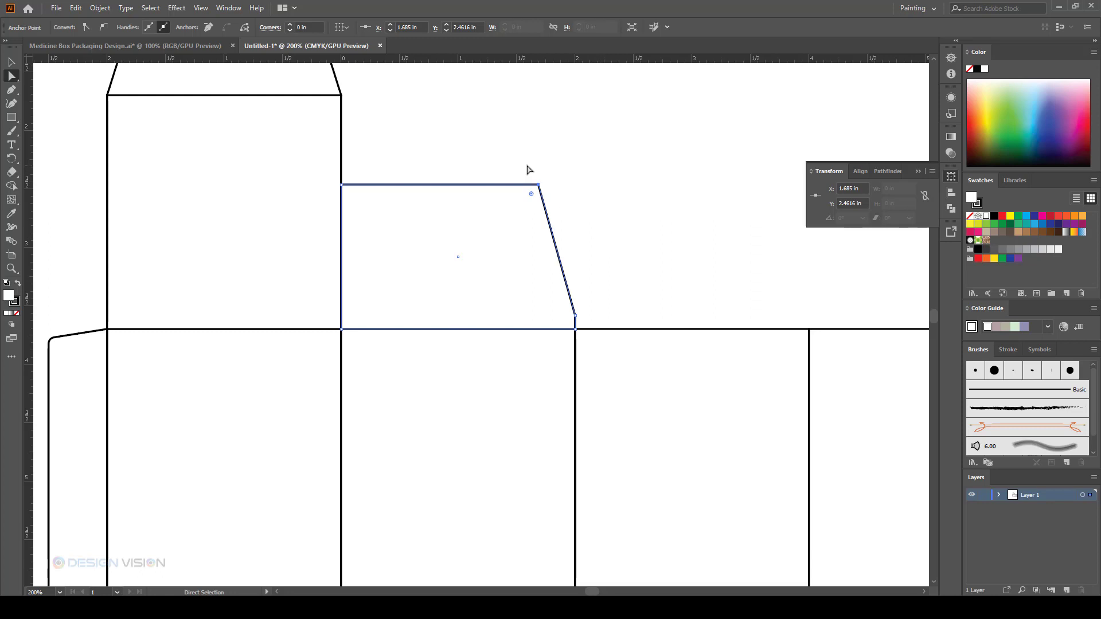
# - Try the top outer corner of the second panel's flap slightly farther outward, at X 1.7638 in
pyautogui.press('Right')
pyautogui.press('Right')
pyautogui.click(622, 300)
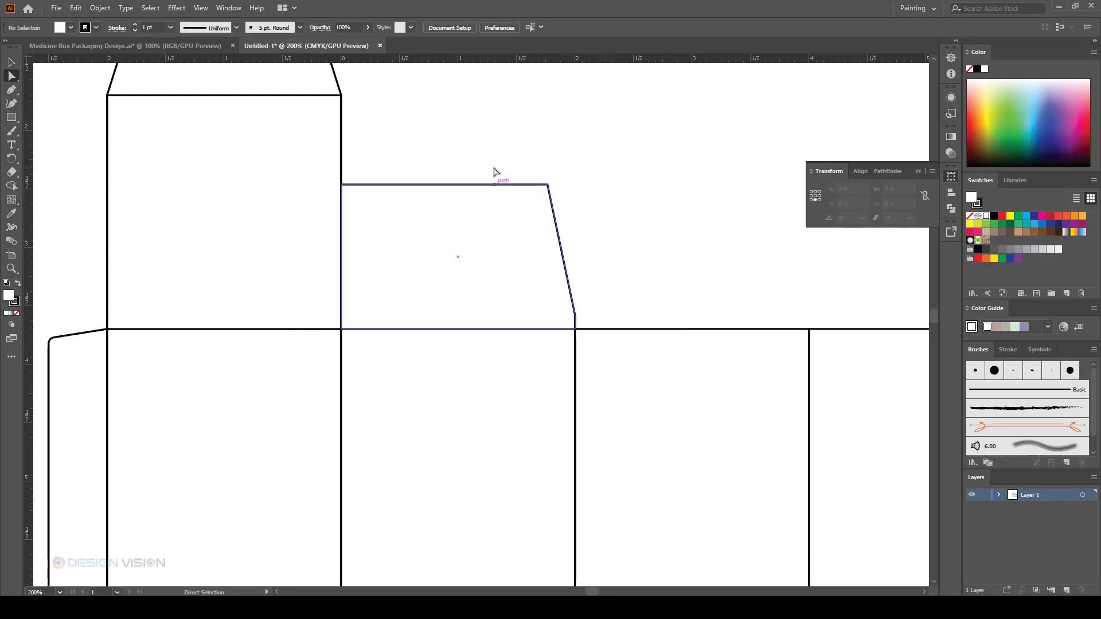
pyautogui.moveTo(494, 172); pyautogui.dragTo(597, 226)
pyautogui.press('Left')
pyautogui.press('Left')
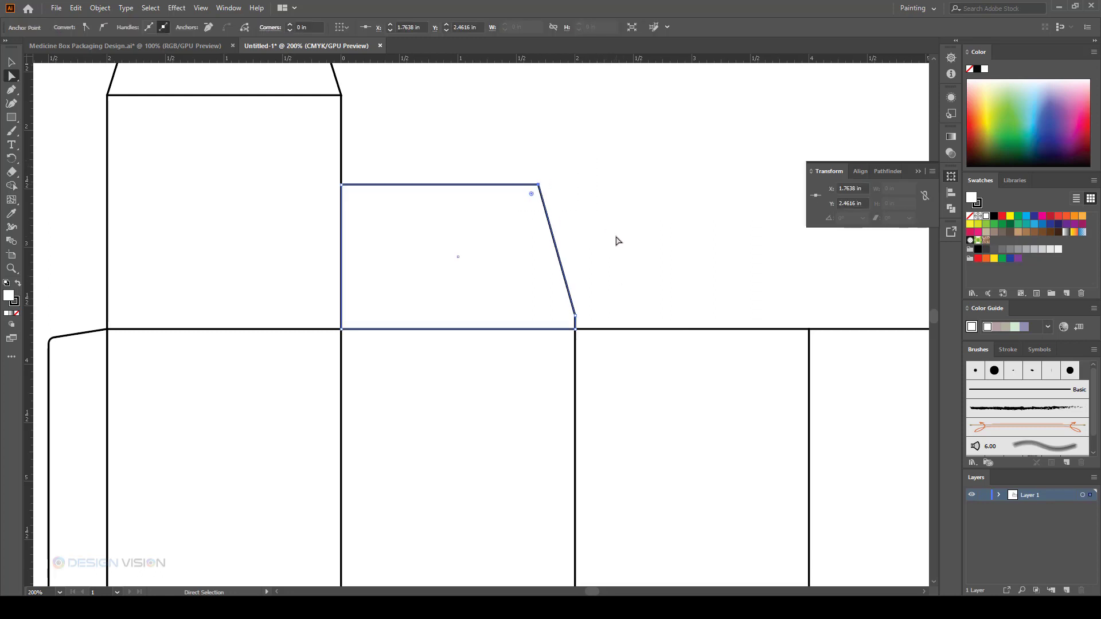
pyautogui.click(604, 251)
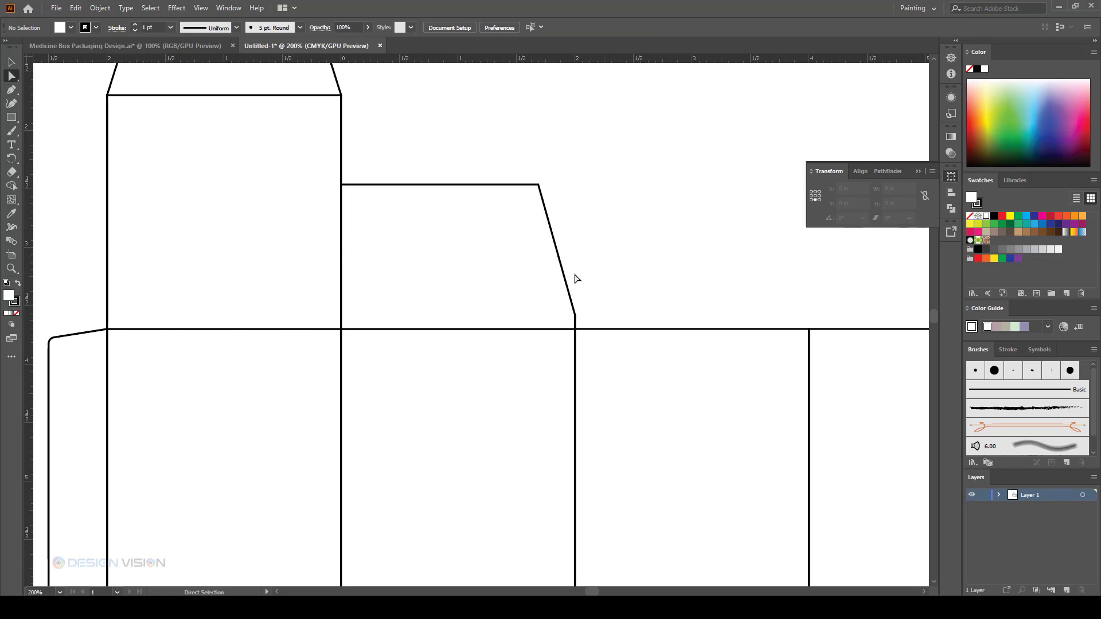
# - Lower the anchor at the base of the flap's slanted edge slightly toward the panel's top edge
pyautogui.click(573, 295)
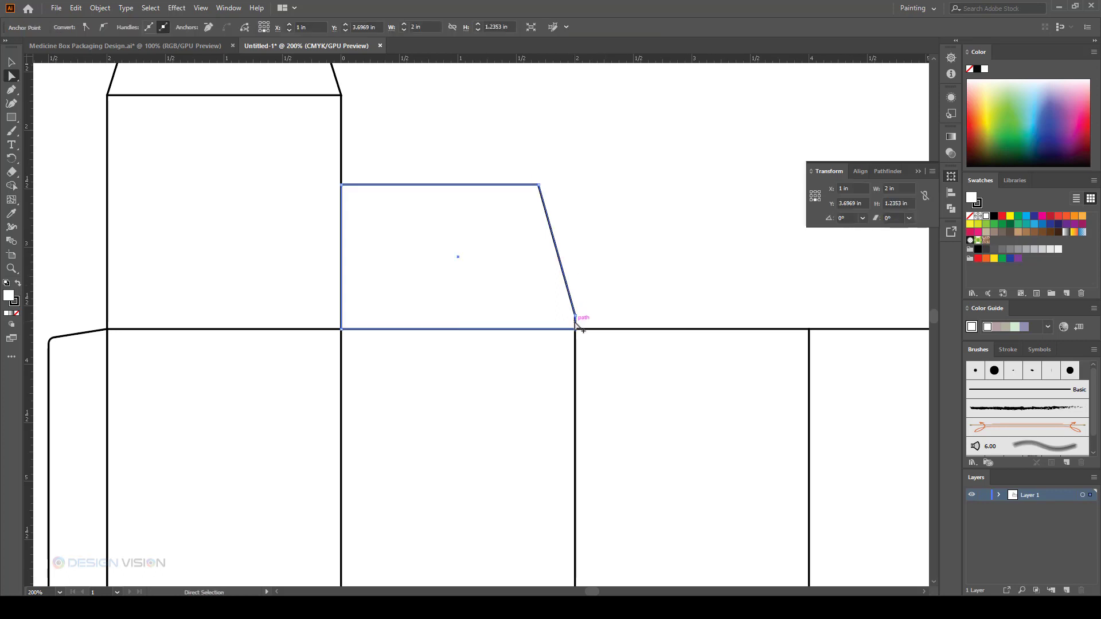
pyautogui.scroll(3, 575, 324)
pyautogui.moveTo(575, 295); pyautogui.dragTo(575, 302)
pyautogui.click(618, 291)
pyautogui.scroll(-2, 618, 287)
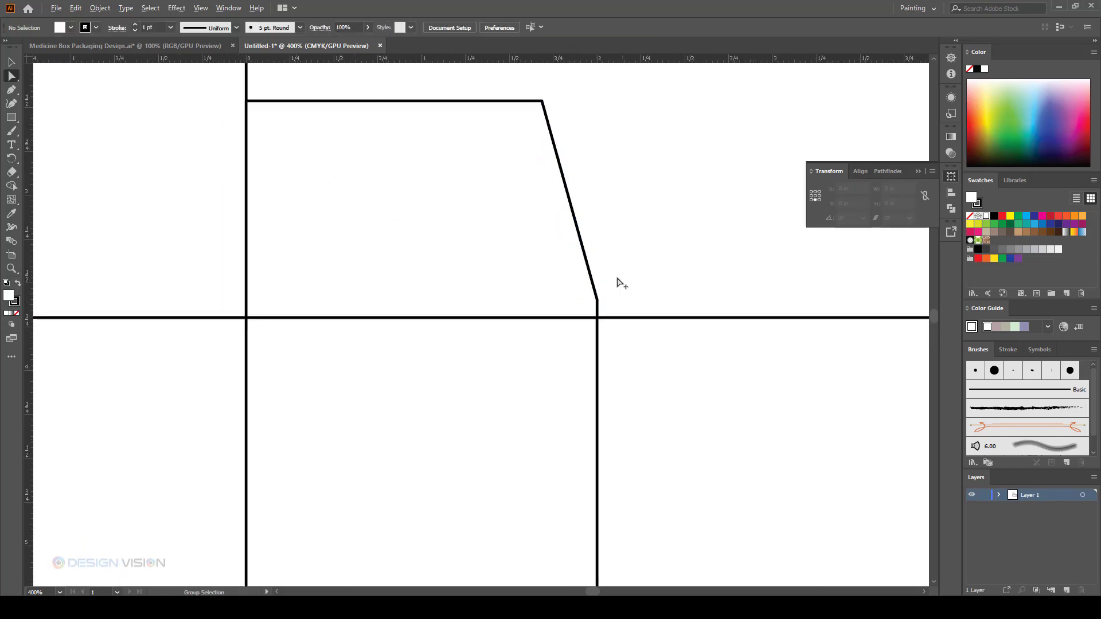
# - Add an anchor point near the lower end of the flap's slanted edge, at about X 1.97 in, Y 3.5 in, and shift it slightly down
pyautogui.click(562, 248)
pyautogui.click(11, 90)
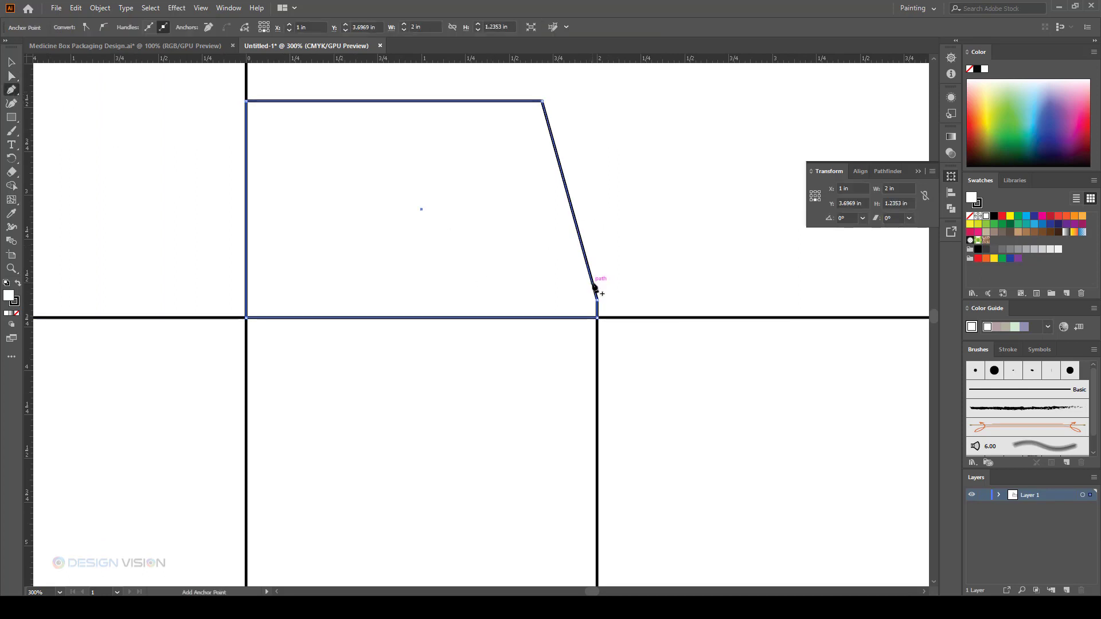
pyautogui.click(593, 283)
pyautogui.click(11, 77)
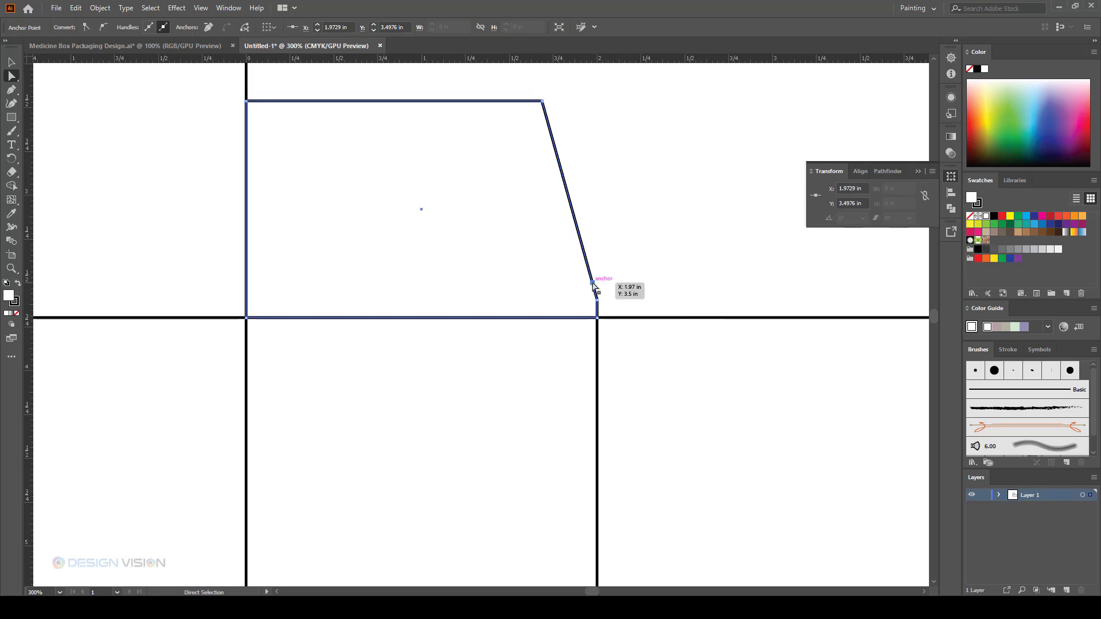
pyautogui.moveTo(593, 283); pyautogui.dragTo(594, 286)
pyautogui.click(670, 257)
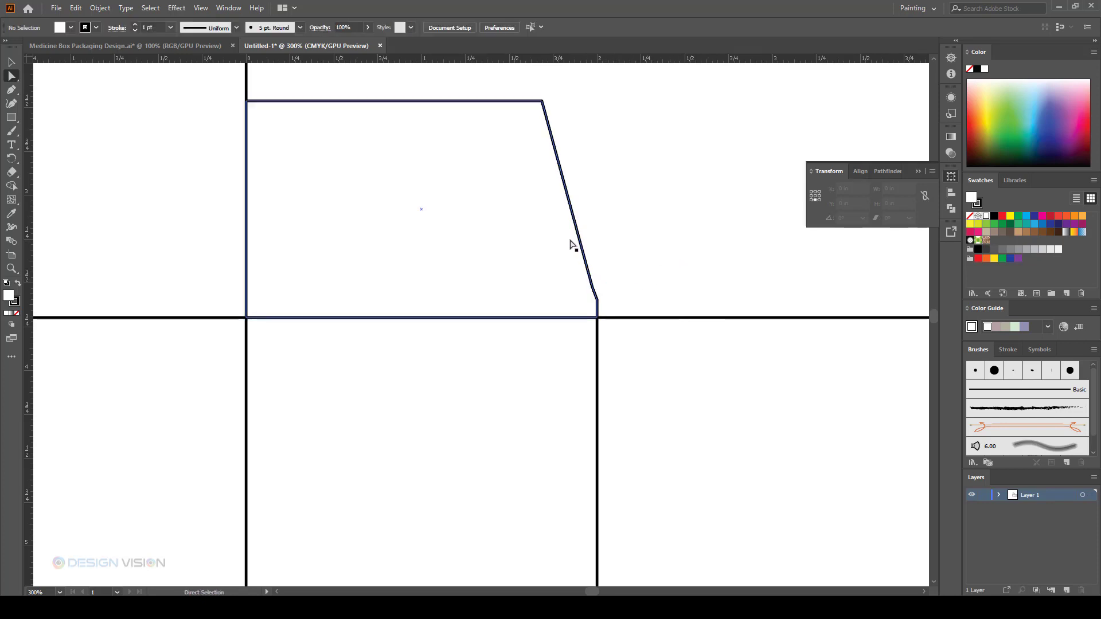
pyautogui.click(577, 249)
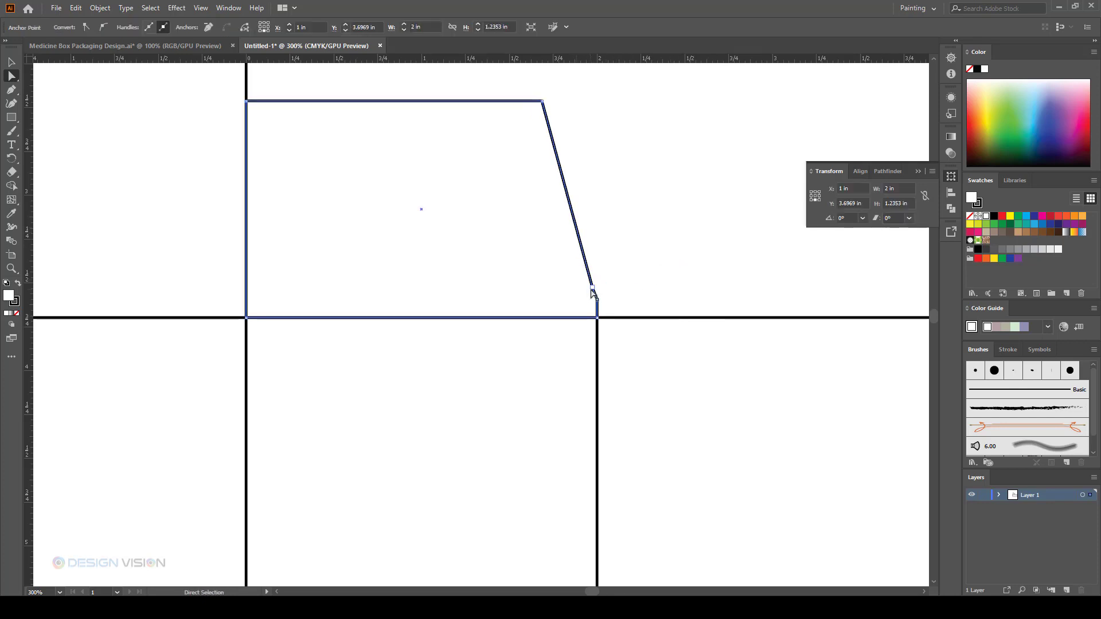
pyautogui.moveTo(590, 278); pyautogui.dragTo(583, 271)
pyautogui.hotkey('ctrl', 'z')
pyautogui.click(666, 262)
# - Nudge the new anchor on the flap's slanted edge inward to form a small notch above the flap's base
pyautogui.click(593, 287)
pyautogui.press('Left')
pyautogui.press('Left')
pyautogui.press('Left')
pyautogui.press('Left')
pyautogui.press('Left')
pyautogui.press('Left')
pyautogui.click(643, 270)
pyautogui.scroll(-4, 423, 275)
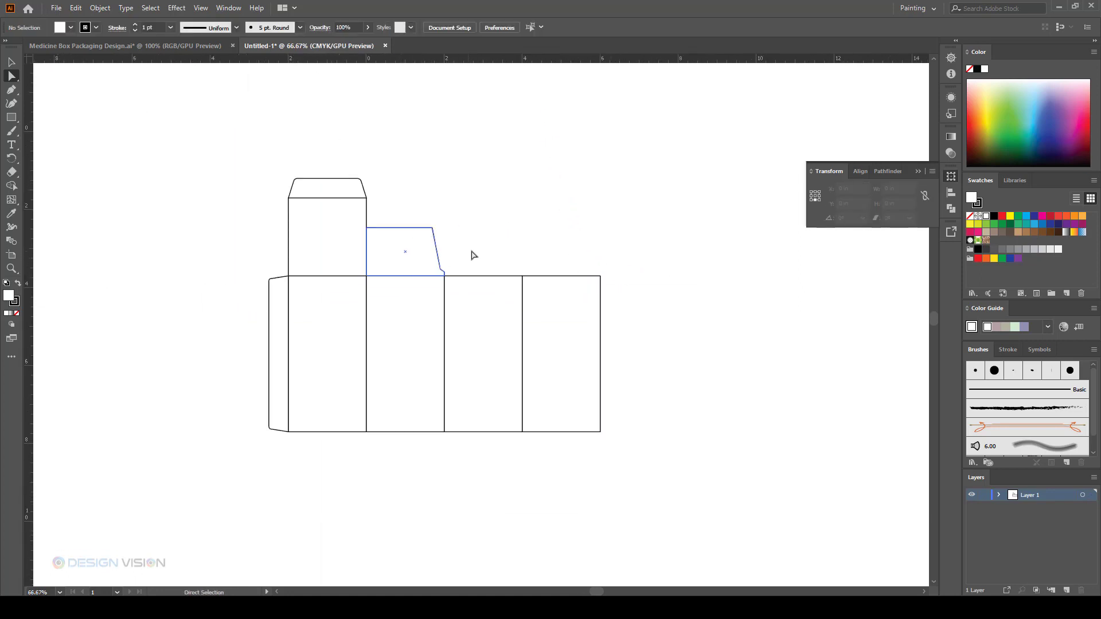
pyautogui.scroll(3, 407, 261)
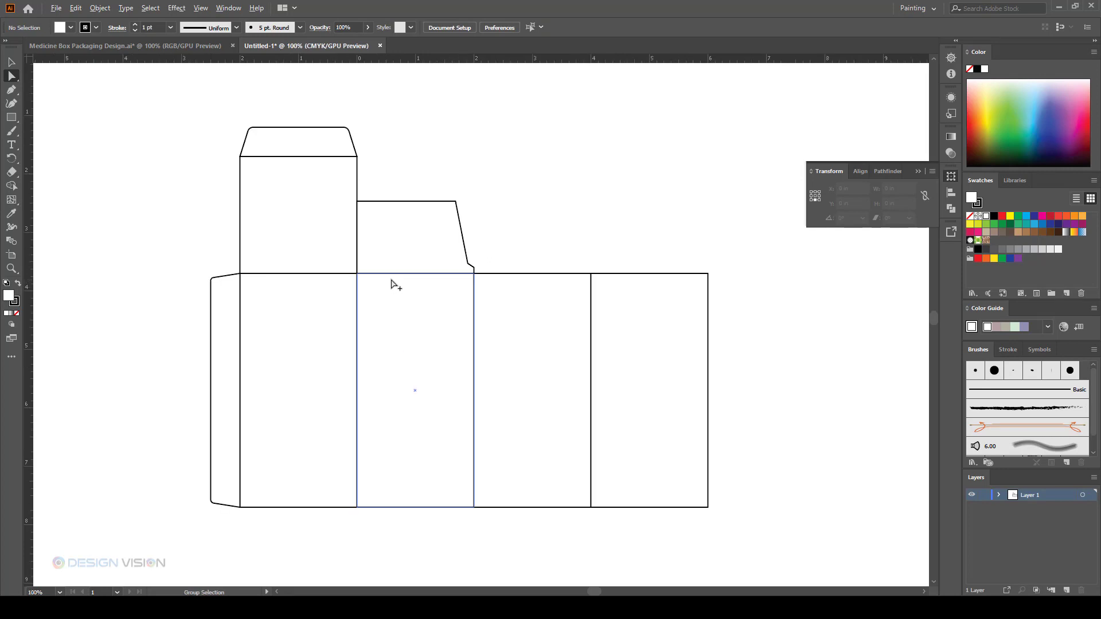
# - Move the top outer corner of the second panel's flap inward to about X 1.63 in
pyautogui.scroll(1, 503, 288)
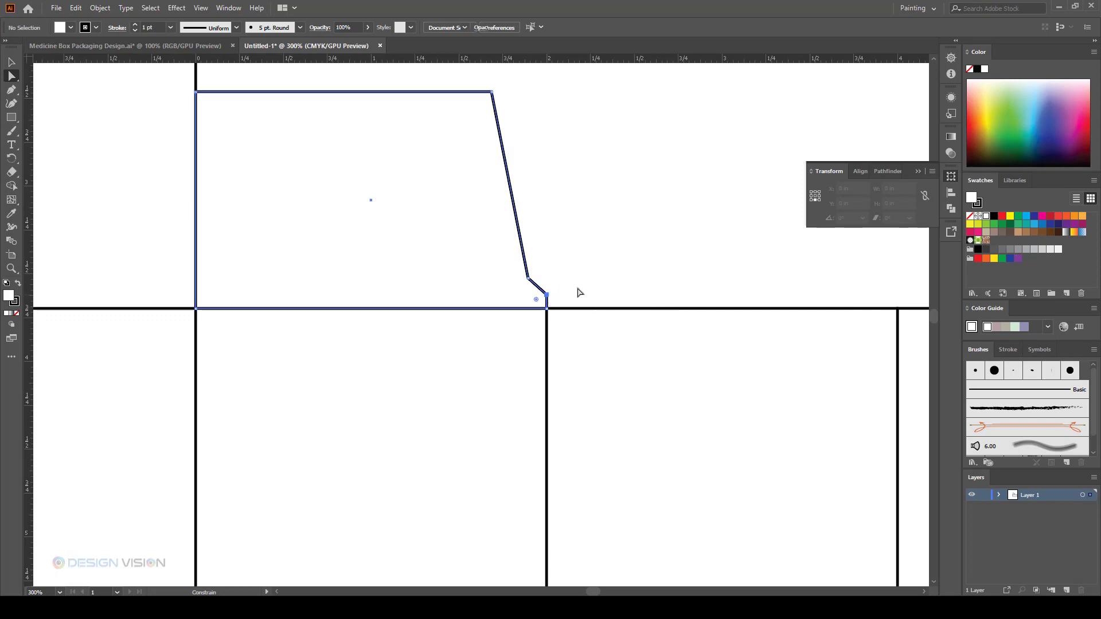
pyautogui.scroll(-1, 578, 291)
pyautogui.scroll(-1, 578, 281)
pyautogui.scroll(1, 578, 271)
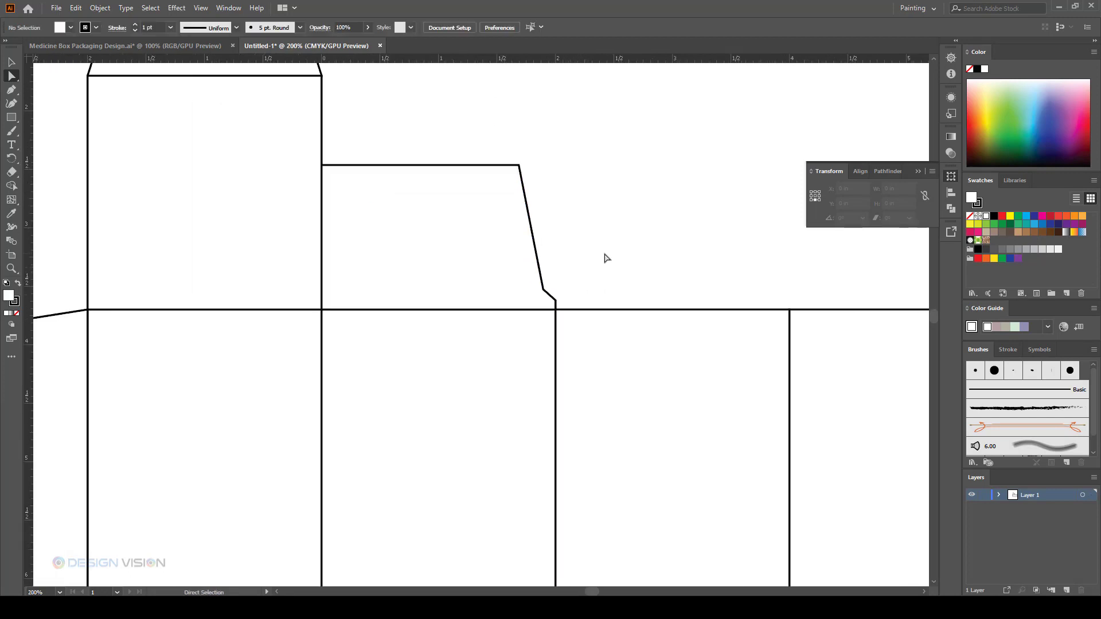
pyautogui.scroll(2, 505, 169)
pyautogui.click(479, 169)
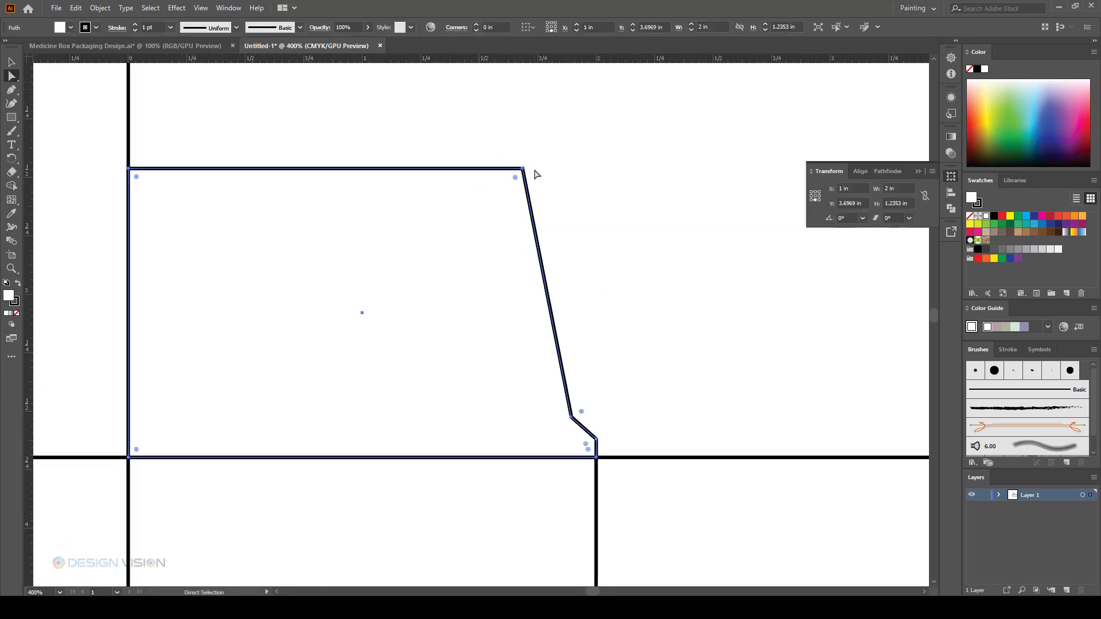
pyautogui.moveTo(524, 169); pyautogui.dragTo(508, 169)
pyautogui.click(546, 209)
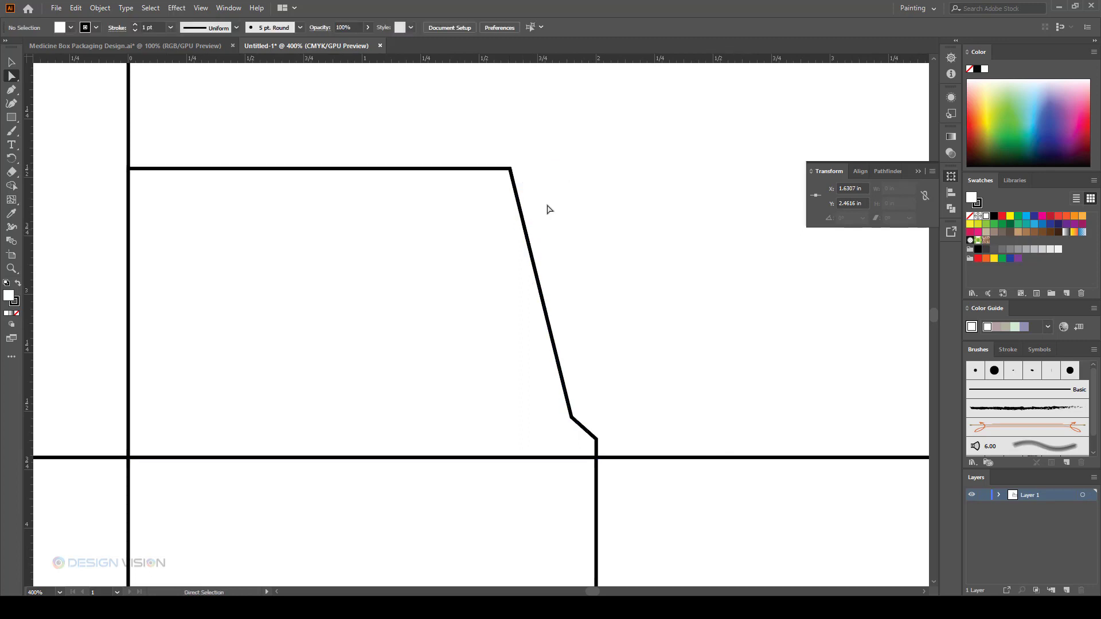
# - Slightly round the top outer corner of the second panel's flap
pyautogui.scroll(-3, 533, 245)
pyautogui.scroll(2, 473, 191)
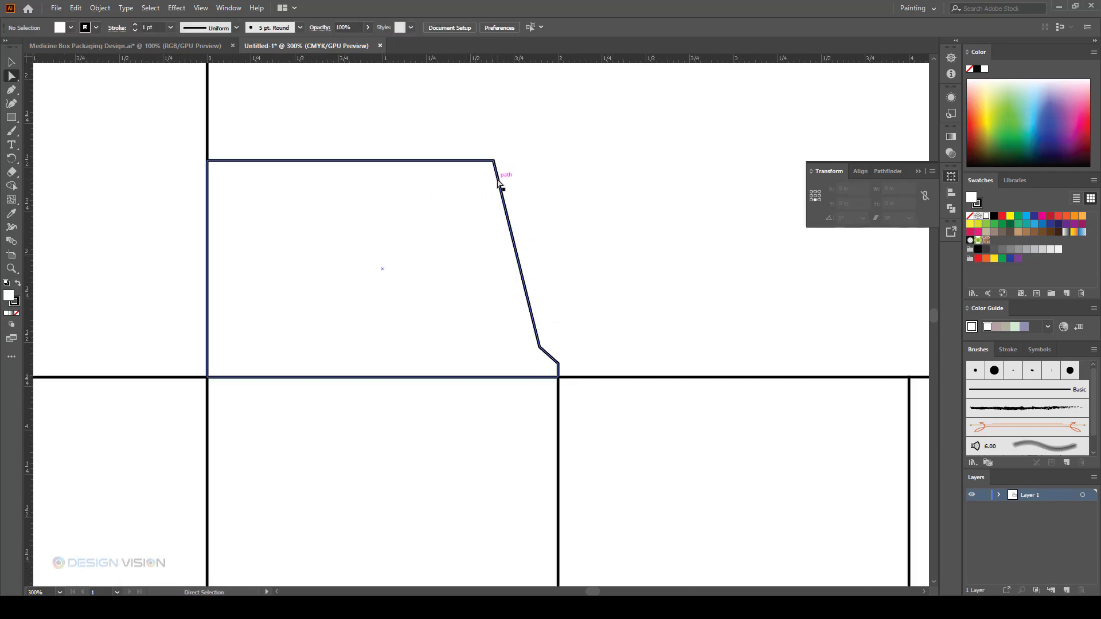
pyautogui.click(494, 162)
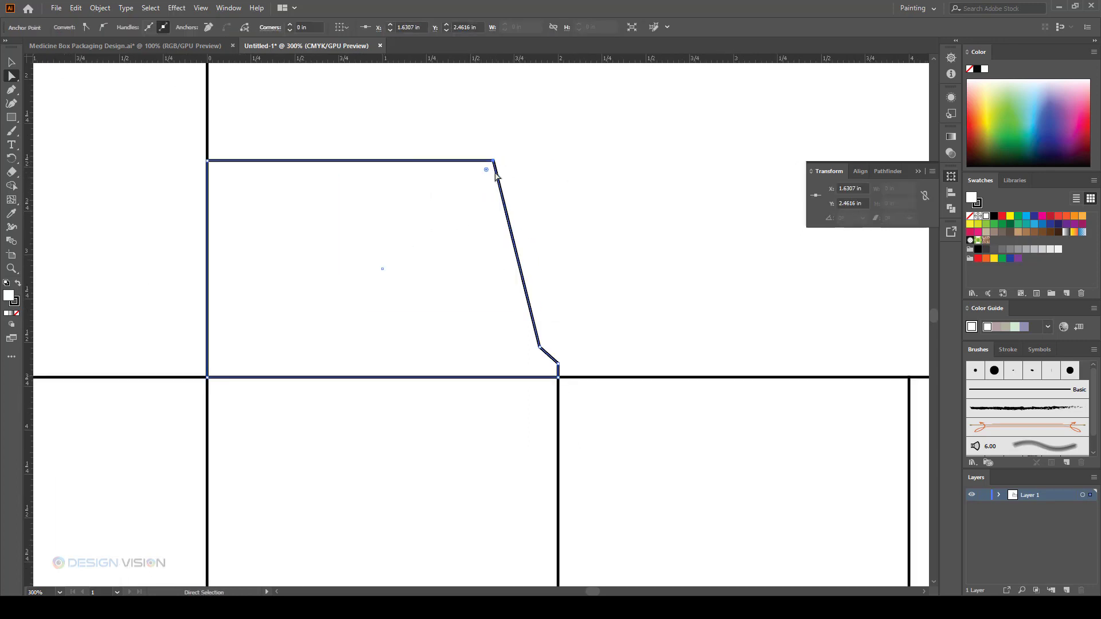
pyautogui.moveTo(486, 170); pyautogui.dragTo(482, 176)
pyautogui.click(562, 238)
pyautogui.scroll(-5, 487, 235)
pyautogui.scroll(3, 415, 249)
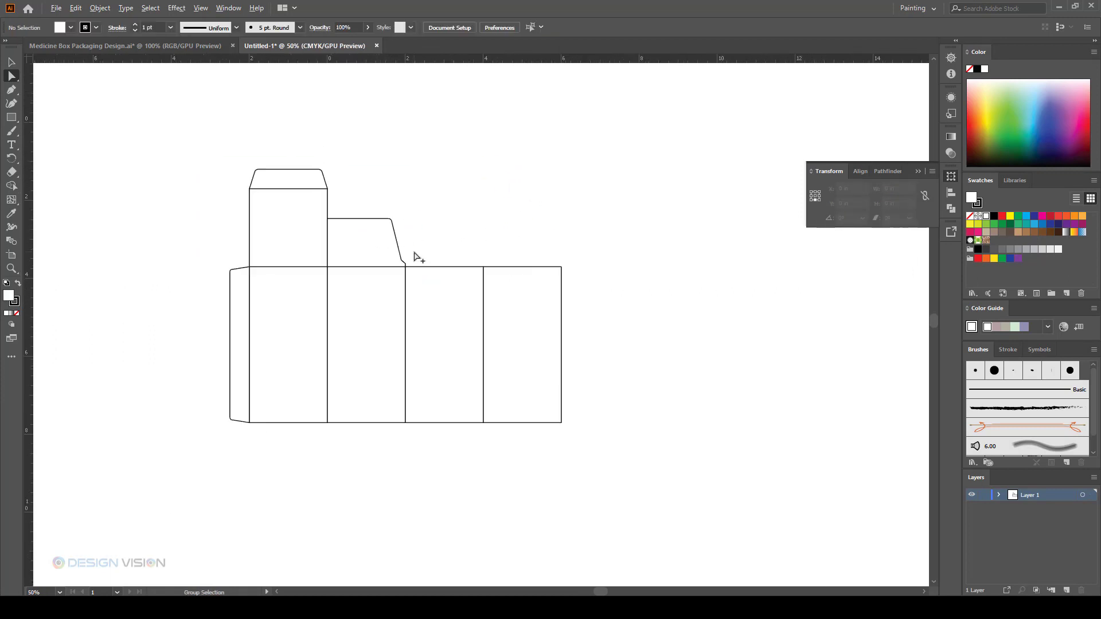
# - Place a copy of the second panel's dust flap on the top edge of the fourth panel, centred at X 5 in
pyautogui.click(12, 61)
pyautogui.scroll(-3, 428, 241)
pyautogui.scroll(1, 566, 273)
pyautogui.moveTo(347, 177); pyautogui.dragTo(496, 258)
pyautogui.click(344, 246)
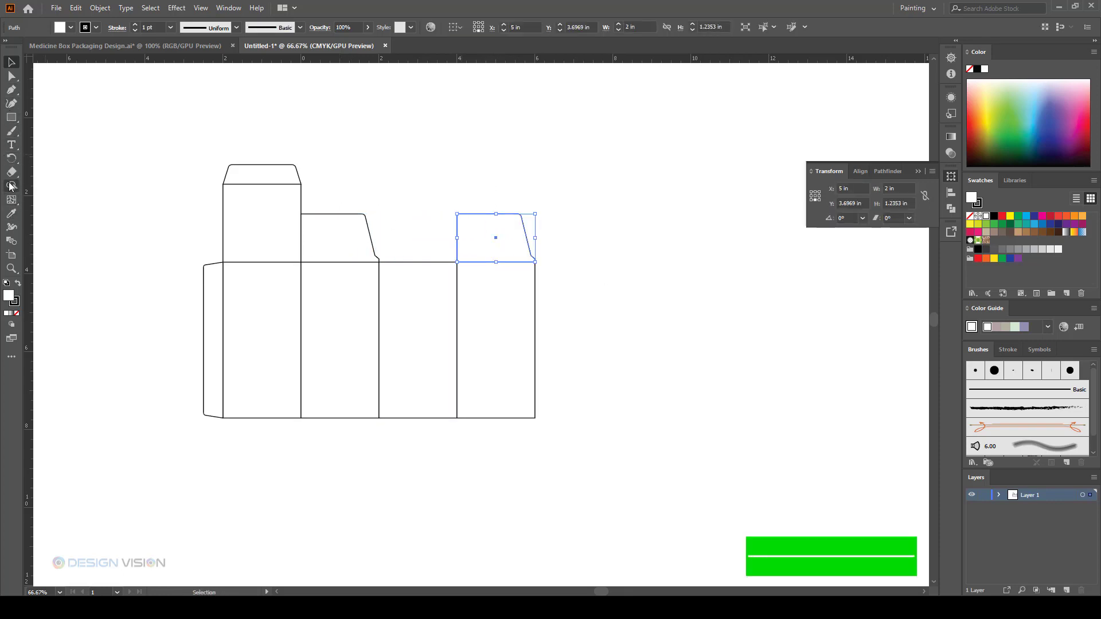
# - Reflect the fourth panel's flap across the vertical axis so its slanted, notched edge faces the third panel
pyautogui.click(11, 158)
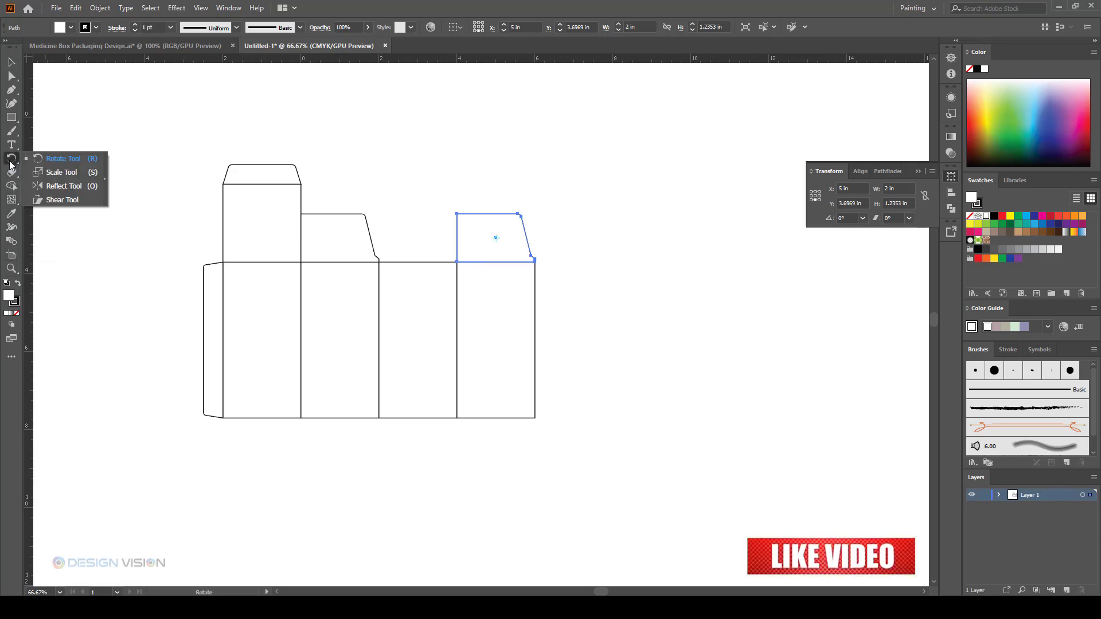
pyautogui.click(34, 189)
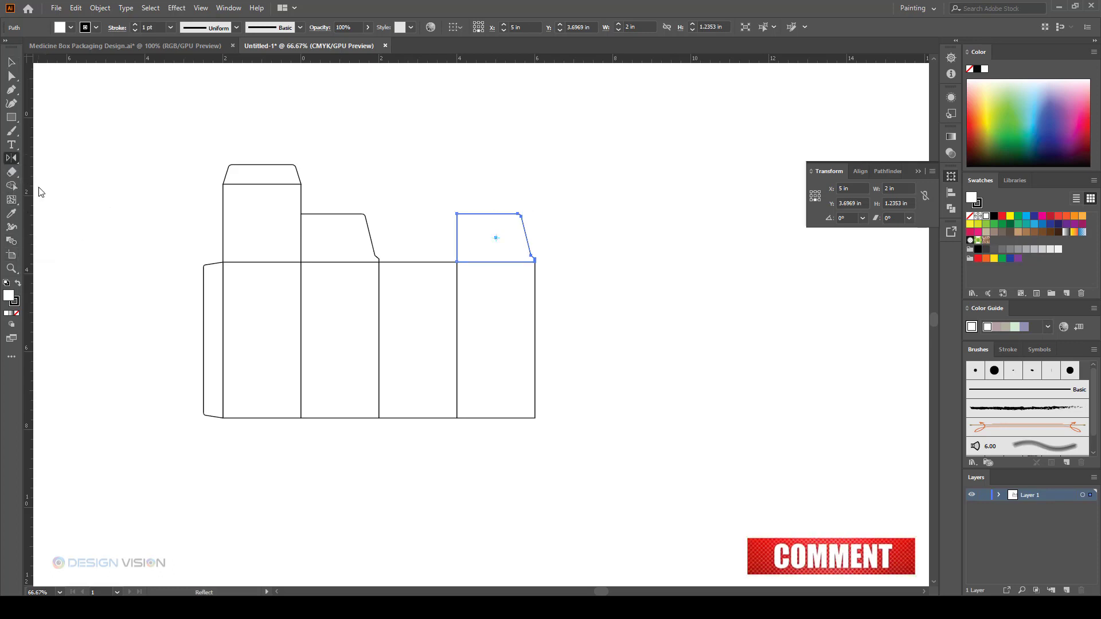
pyautogui.doubleClick(8, 163)
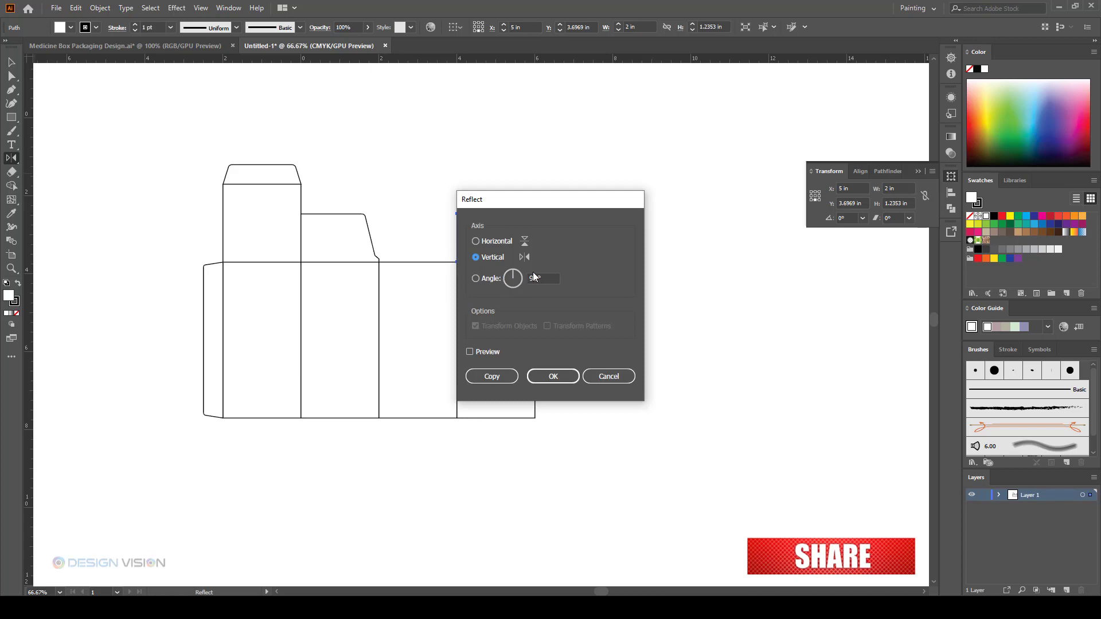
pyautogui.click(472, 351)
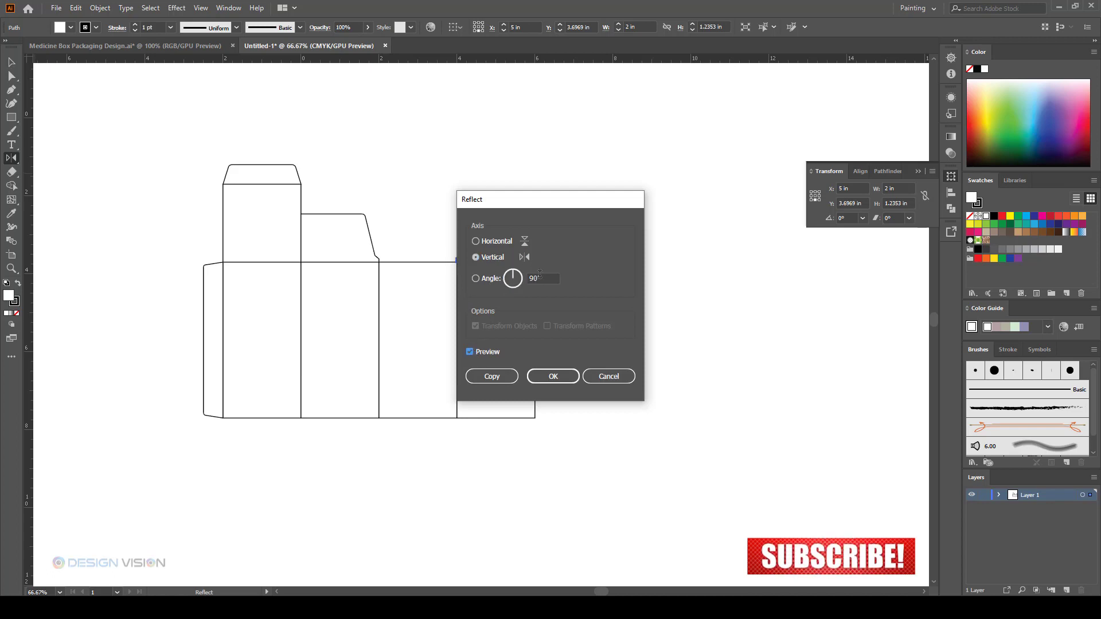
pyautogui.moveTo(524, 200); pyautogui.dragTo(805, 197)
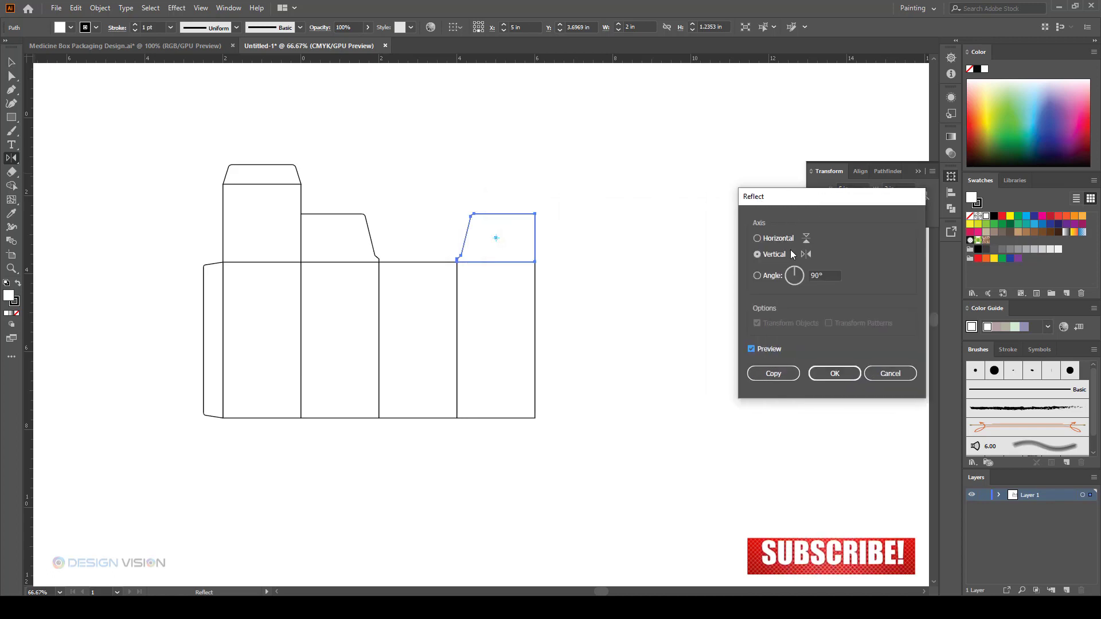
pyautogui.click(754, 350)
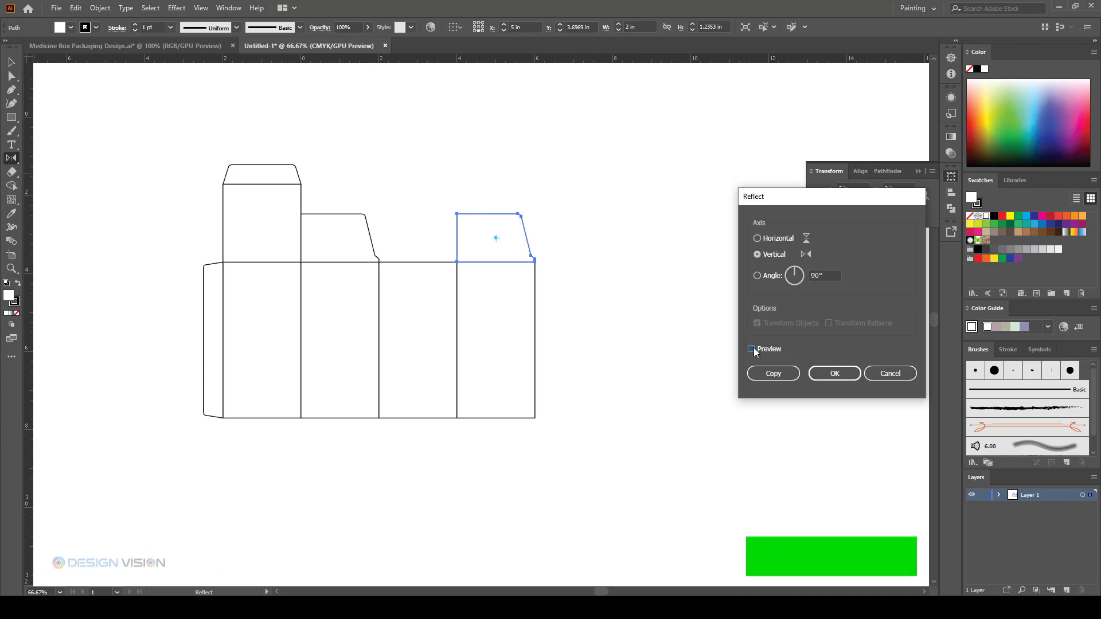
pyautogui.click(753, 350)
pyautogui.click(757, 350)
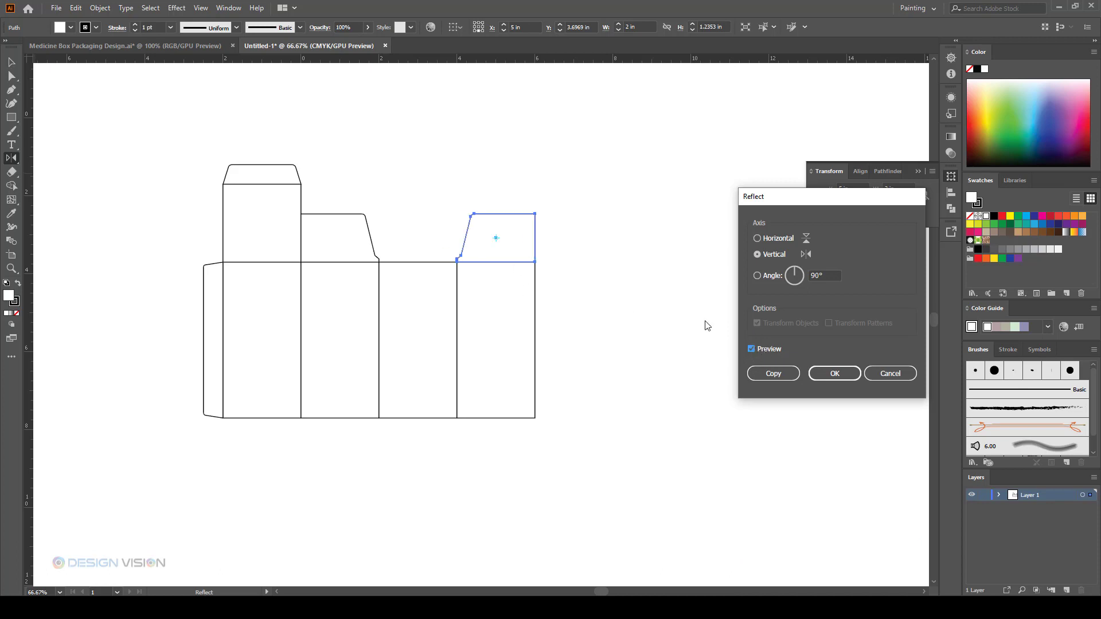
pyautogui.click(834, 374)
pyautogui.click(12, 62)
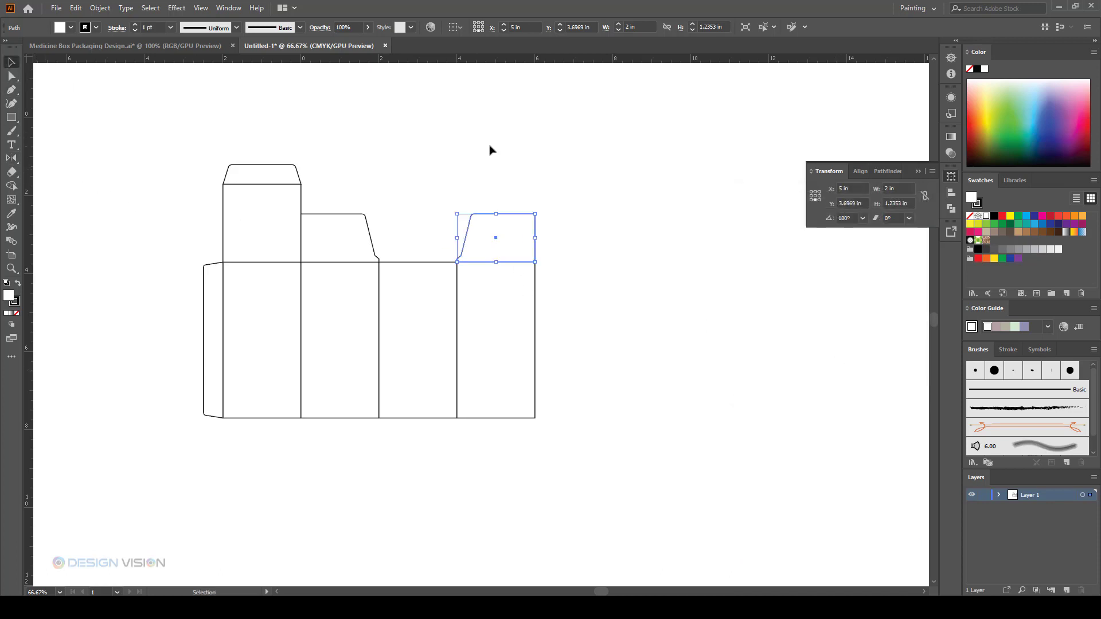
pyautogui.click(489, 148)
# - Copy both dust flaps to the bottom edges of the second and fourth panels, flipped upside down
pyautogui.scroll(2, 425, 235)
pyautogui.scroll(-1, 438, 239)
pyautogui.scroll(-1, 420, 215)
pyautogui.hscroll(-3, 759, 283)
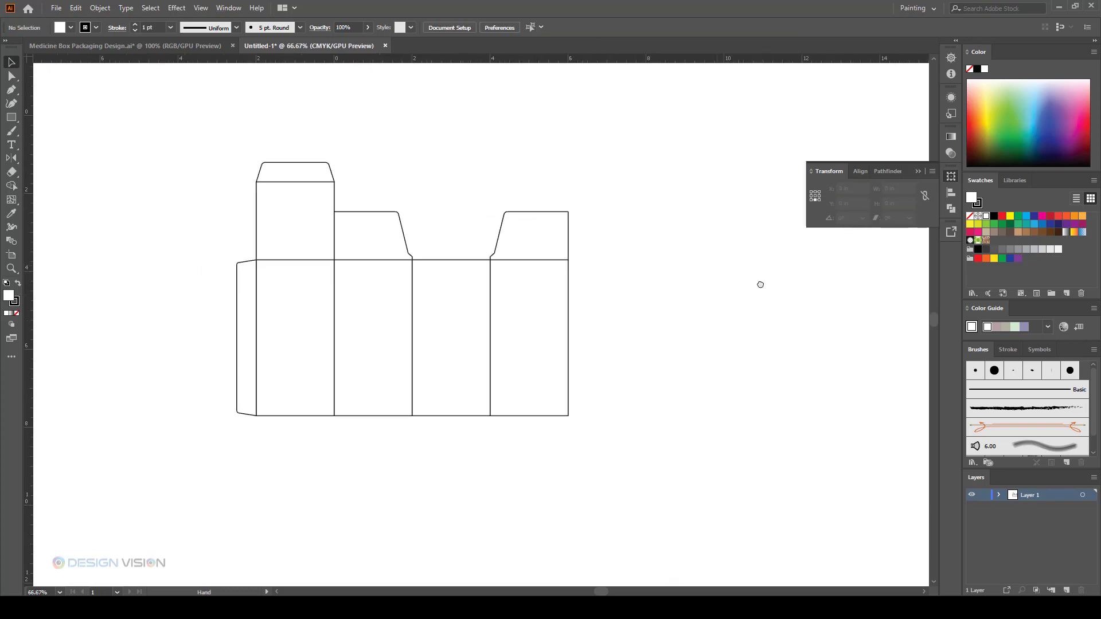
pyautogui.scroll(1, 477, 239)
pyautogui.scroll(1, 453, 270)
pyautogui.hscroll(2, 543, 199)
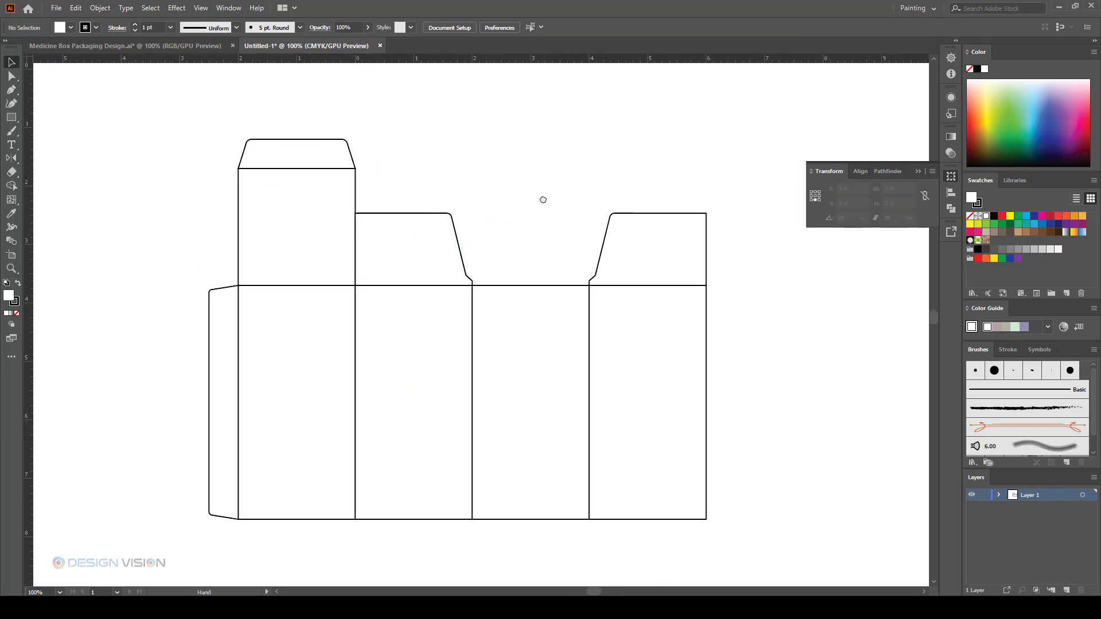
pyautogui.scroll(-1, 528, 200)
pyautogui.scroll(-1, 485, 177)
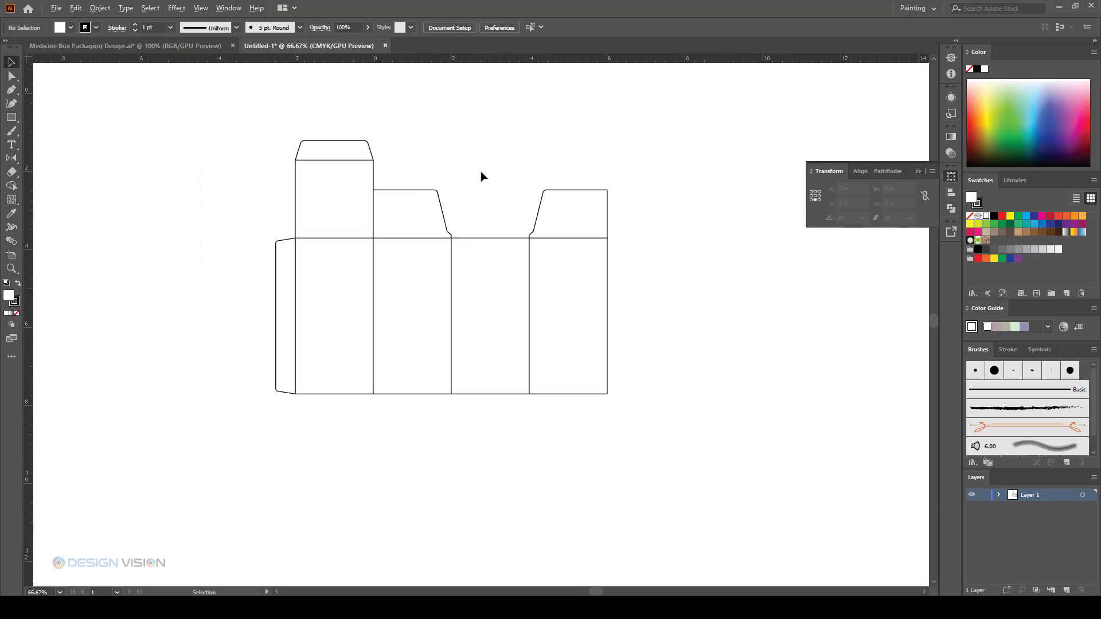
pyautogui.moveTo(402, 175); pyautogui.dragTo(368, 418)
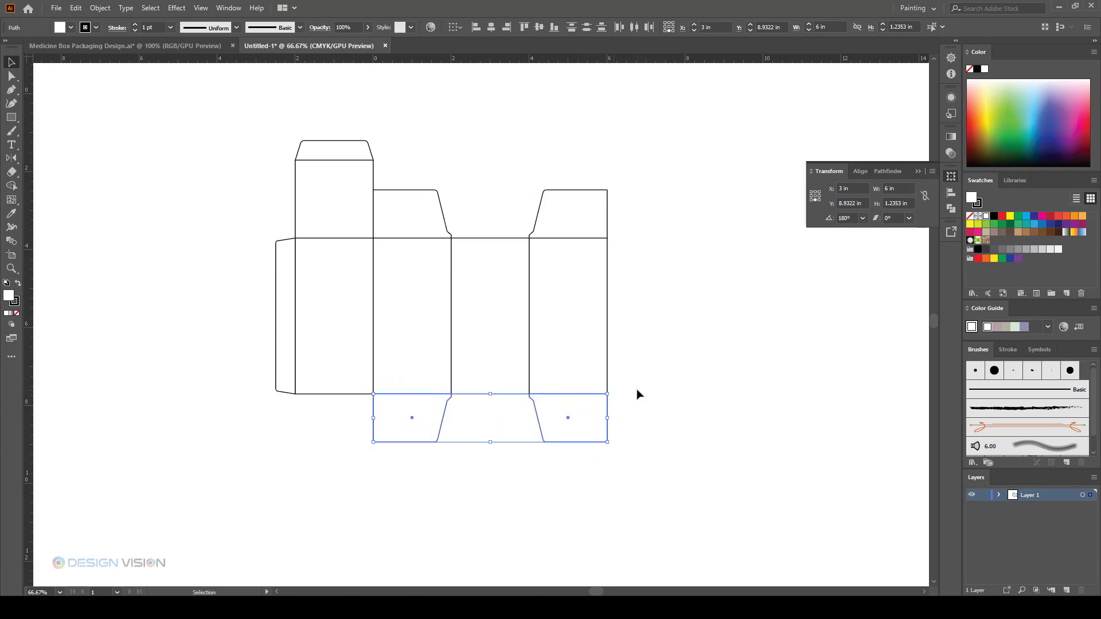
pyautogui.click(637, 391)
# - Copy the first panel's lid and rounded tuck flap to the bottom edge of the third panel, flipped upside down
pyautogui.moveTo(334, 164); pyautogui.dragTo(490, 419)
pyautogui.scroll(-2, 494, 405)
pyautogui.moveTo(539, 352); pyautogui.dragTo(453, 450)
pyautogui.click(614, 415)
# - Select every panel and flap of the box die-line and group them
pyautogui.scroll(1, 676, 423)
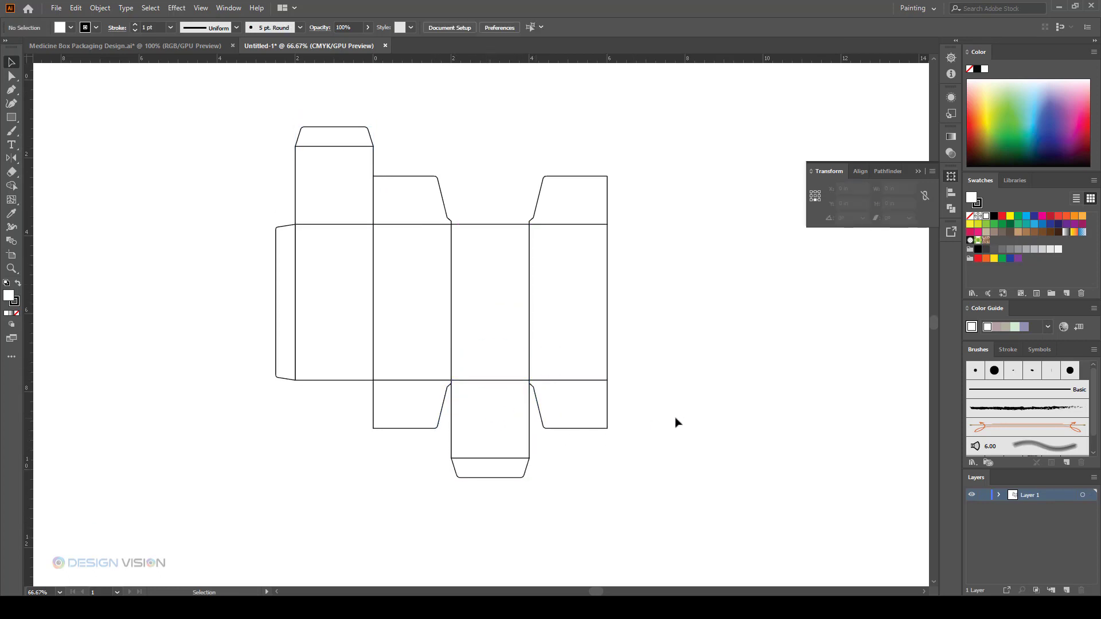
pyautogui.scroll(1, 448, 277)
pyautogui.scroll(1, 508, 296)
pyautogui.scroll(-1, 486, 298)
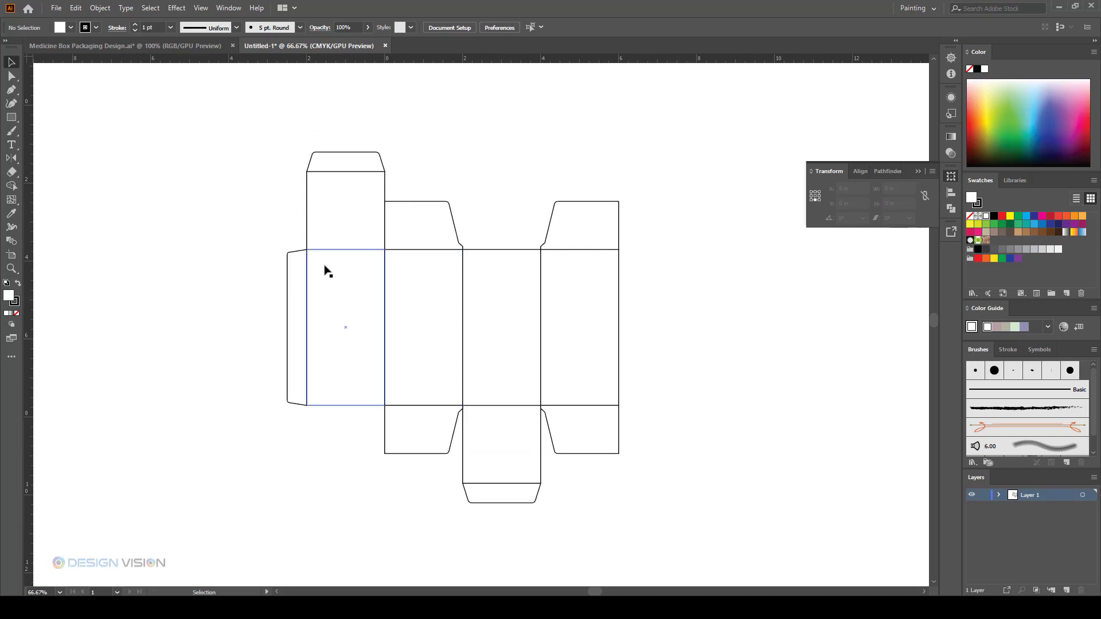
pyautogui.moveTo(257, 136); pyautogui.dragTo(710, 529)
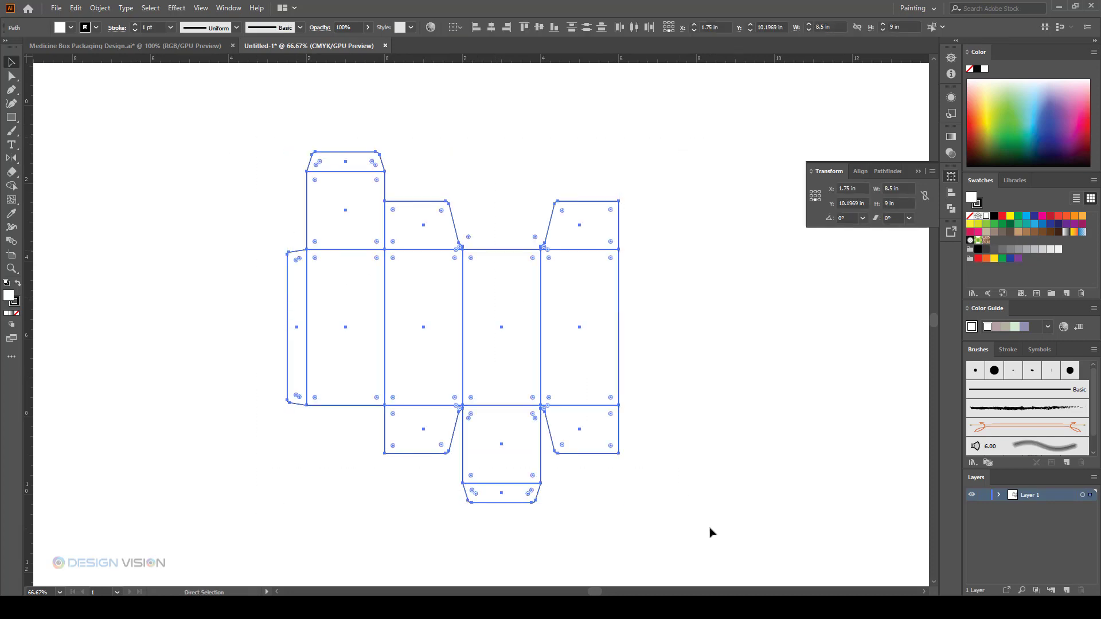
pyautogui.hotkey('ctrl', 'g')
pyautogui.click(652, 480)
# - Draw a rectangle about 2.62 in by 1.99 in across the first panel's top edge and remove its fill
pyautogui.scroll(1, 483, 416)
pyautogui.scroll(-1, 483, 416)
pyautogui.moveTo(658, 378); pyautogui.dragTo(711, 407)
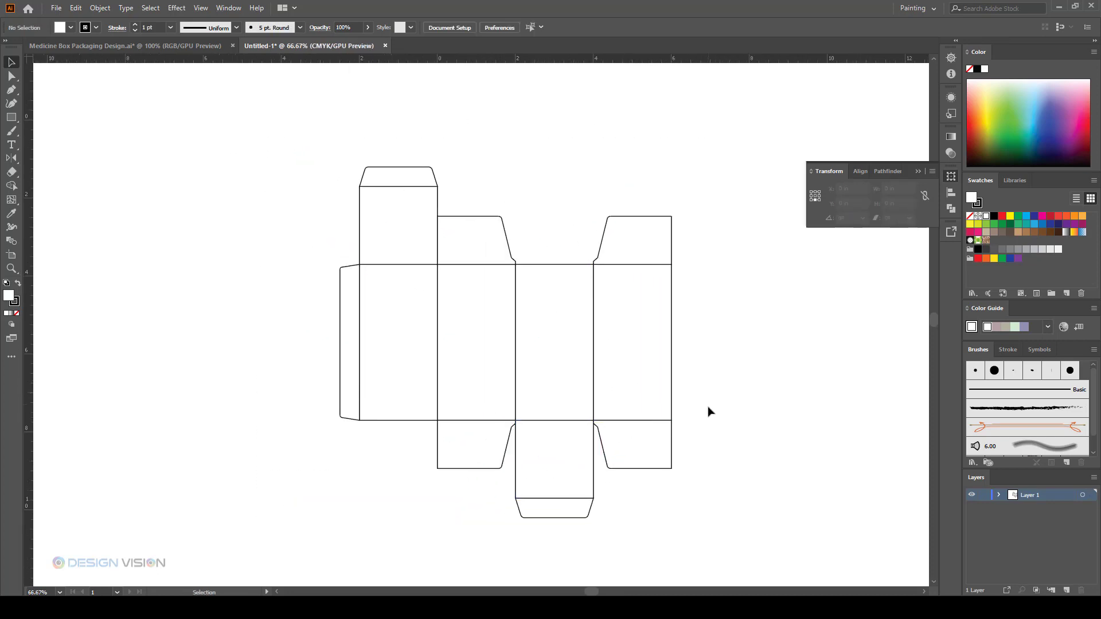
pyautogui.scroll(1, 706, 425)
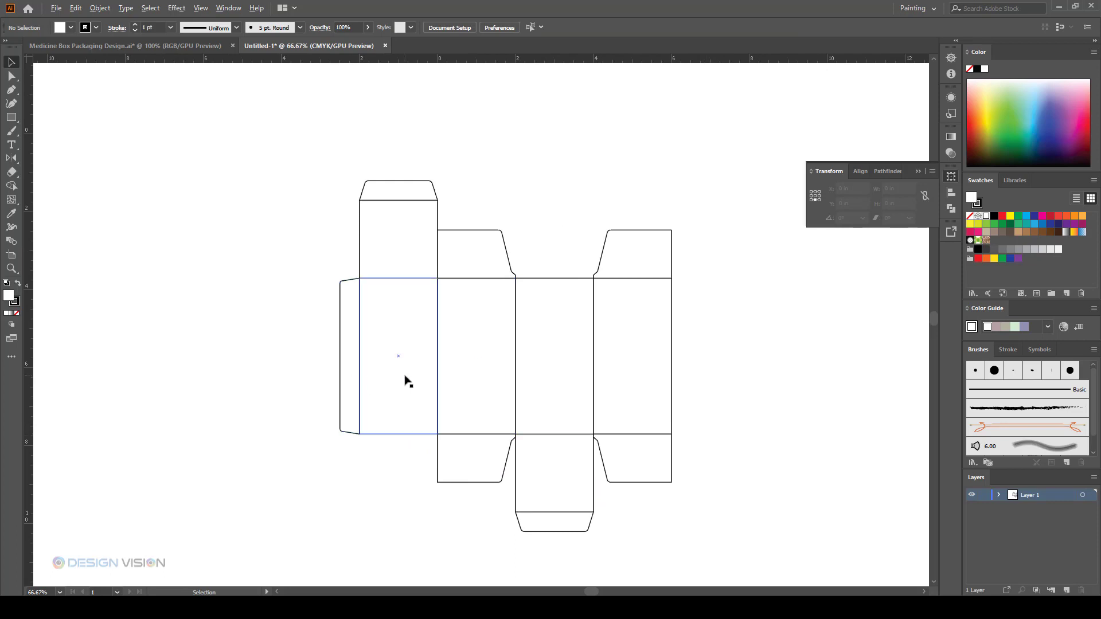
pyautogui.scroll(1, 405, 382)
pyautogui.scroll(1, 405, 381)
pyautogui.scroll(-2, 398, 376)
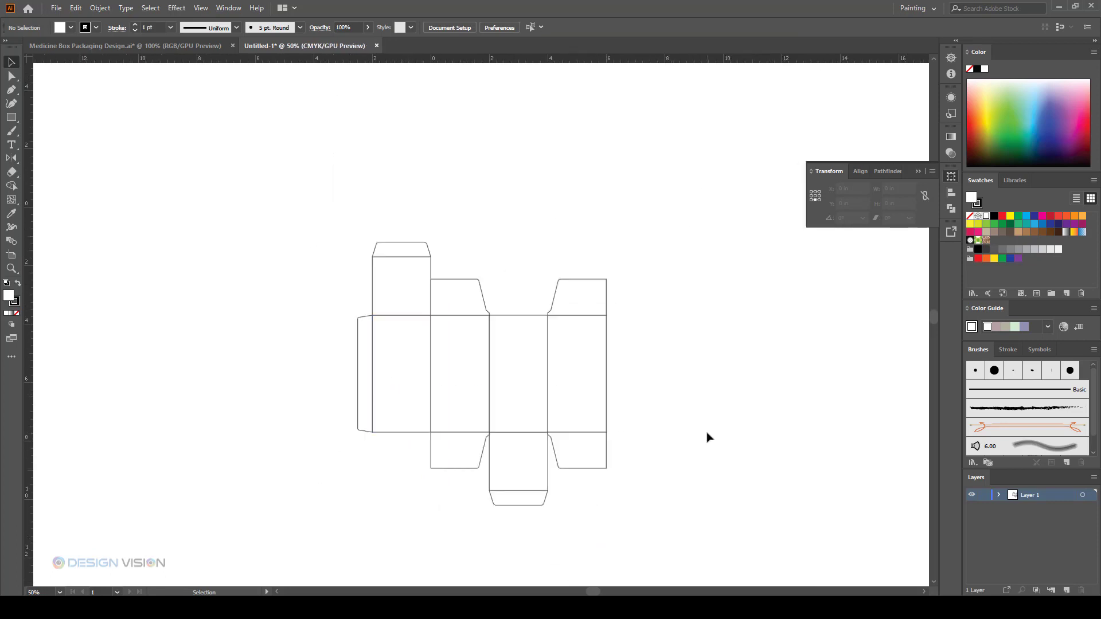
pyautogui.scroll(2, 395, 402)
pyautogui.scroll(2, 420, 400)
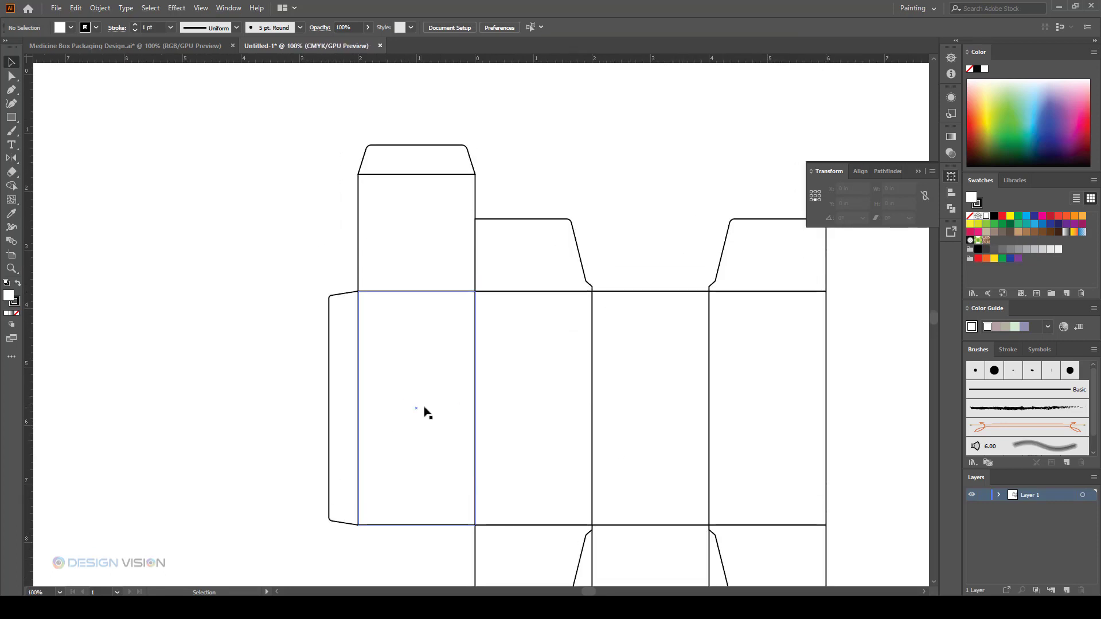
pyautogui.click(13, 119)
pyautogui.moveTo(308, 262); pyautogui.dragTo(462, 378)
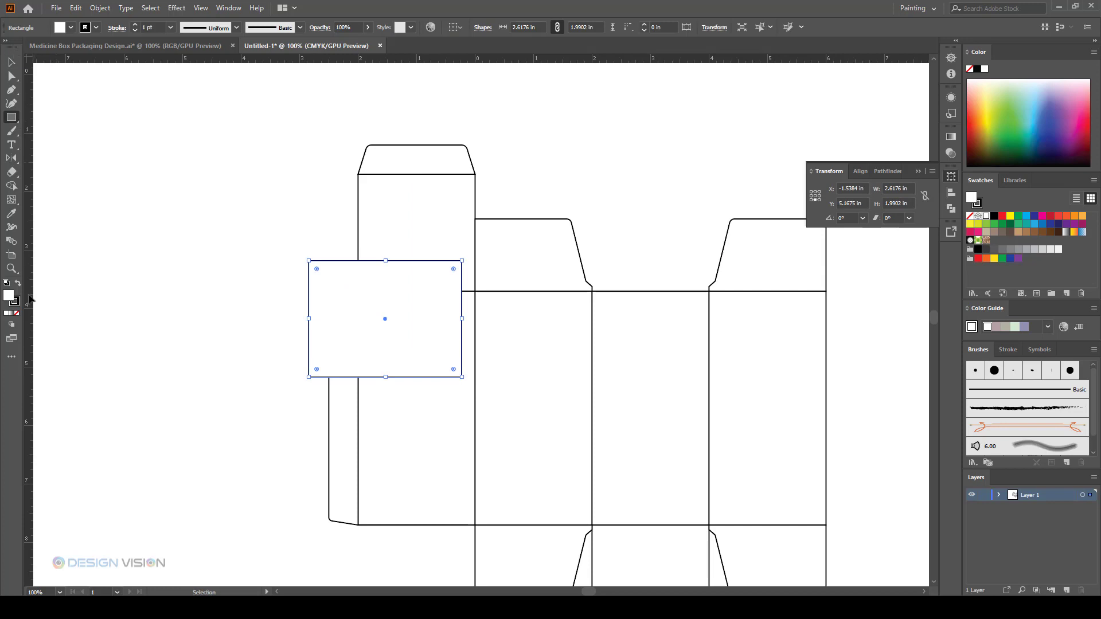
pyautogui.click(16, 314)
# - Rotate the unfilled rectangle clockwise so it lies diagonally across the first panel's upper end
pyautogui.click(12, 62)
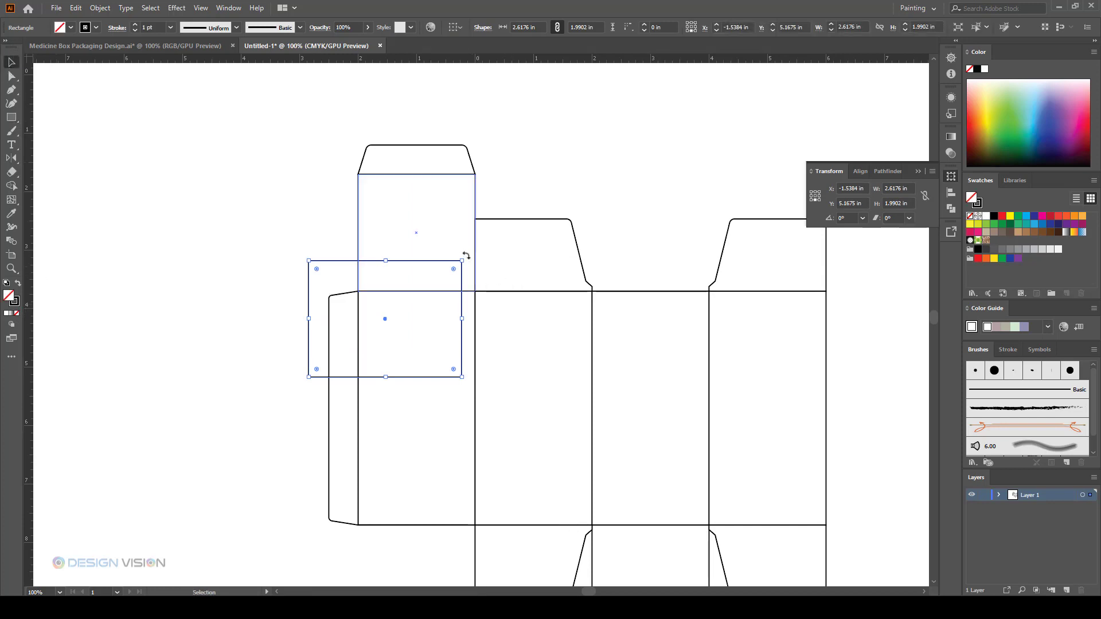
pyautogui.moveTo(466, 257); pyautogui.dragTo(506, 320)
pyautogui.click(108, 268)
pyautogui.scroll(1, 426, 408)
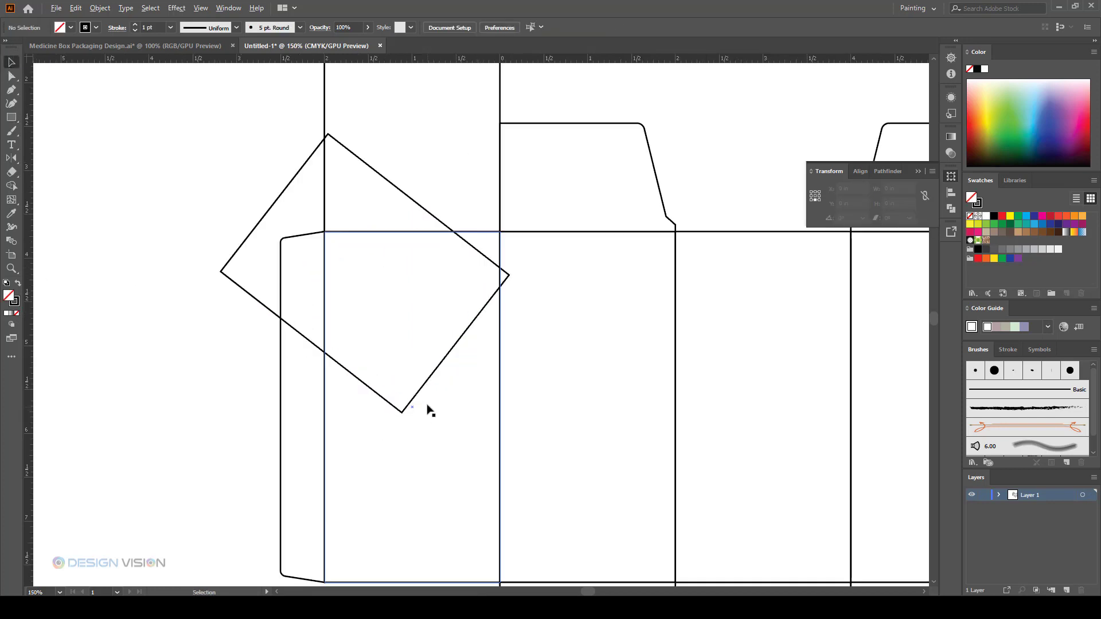
# - Move the tilted rectangle up over the first panel's top edge and rotate it slightly back counterclockwise
pyautogui.moveTo(428, 379); pyautogui.dragTo(446, 337)
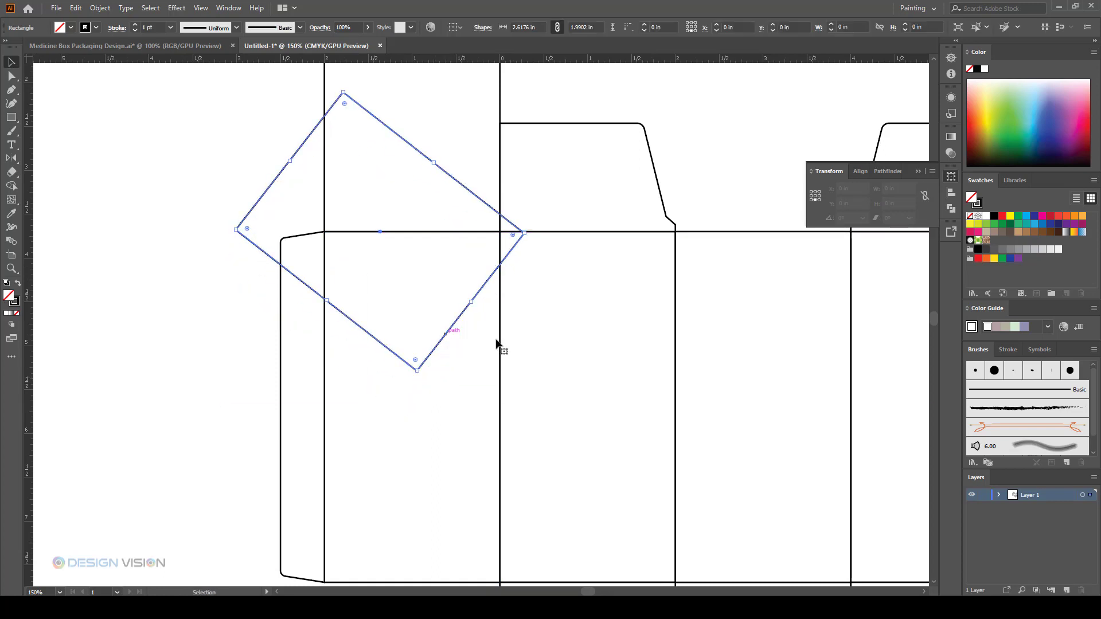
pyautogui.scroll(3, 496, 343)
pyautogui.moveTo(527, 274)
pyautogui.mouseDown()
pyautogui.moveTo(522, 248)
pyautogui.moveTo(506, 279)
pyautogui.mouseUp()
pyautogui.click(169, 295)
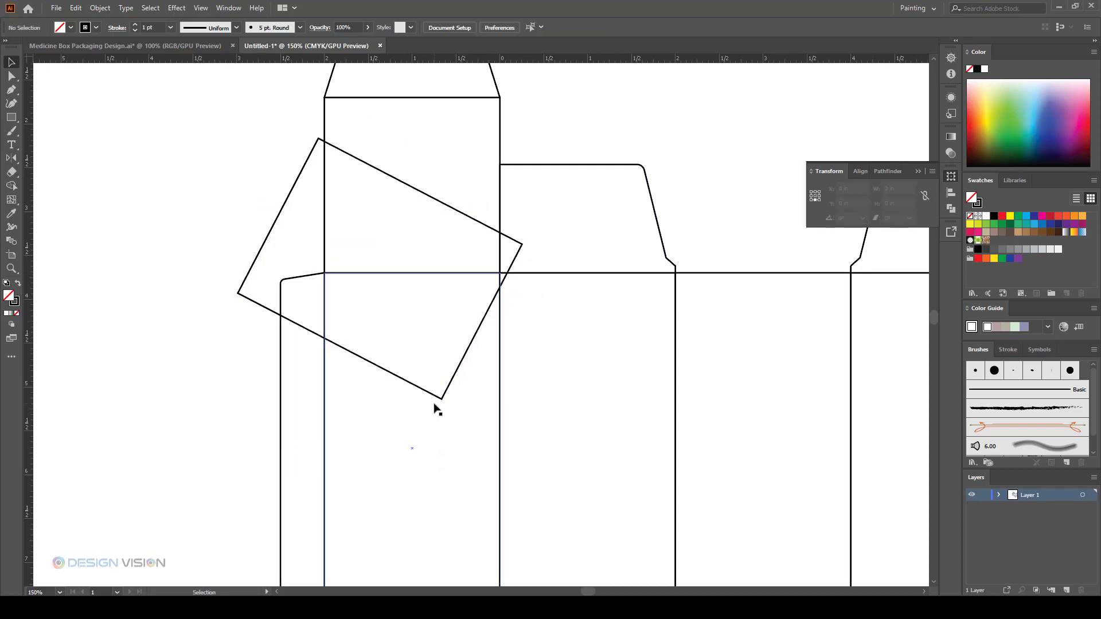
# - Lengthen the tilted rectangle slightly and nudge it upward over the first panel's top edge
pyautogui.scroll(-3, 438, 397)
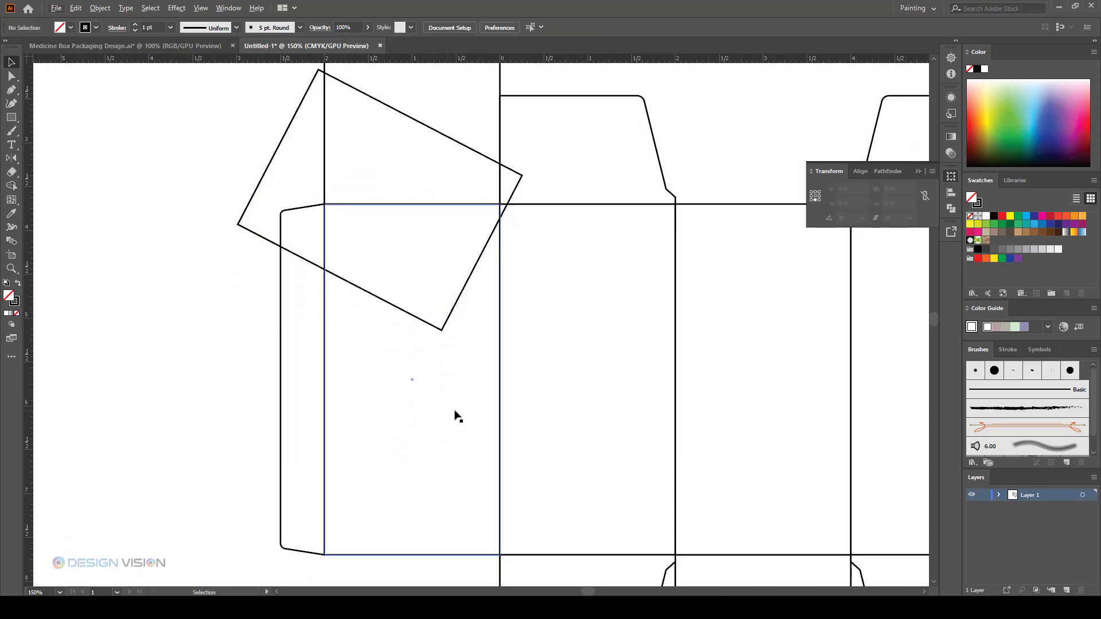
pyautogui.moveTo(492, 233); pyautogui.dragTo(490, 261)
pyautogui.click(511, 362)
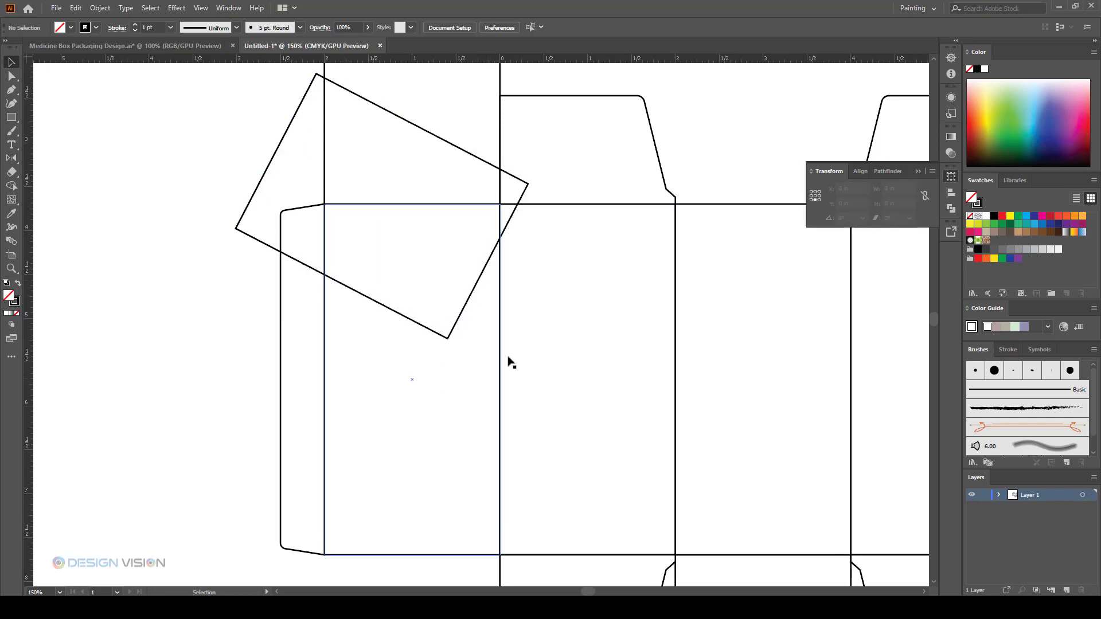
pyautogui.moveTo(470, 302); pyautogui.dragTo(469, 293)
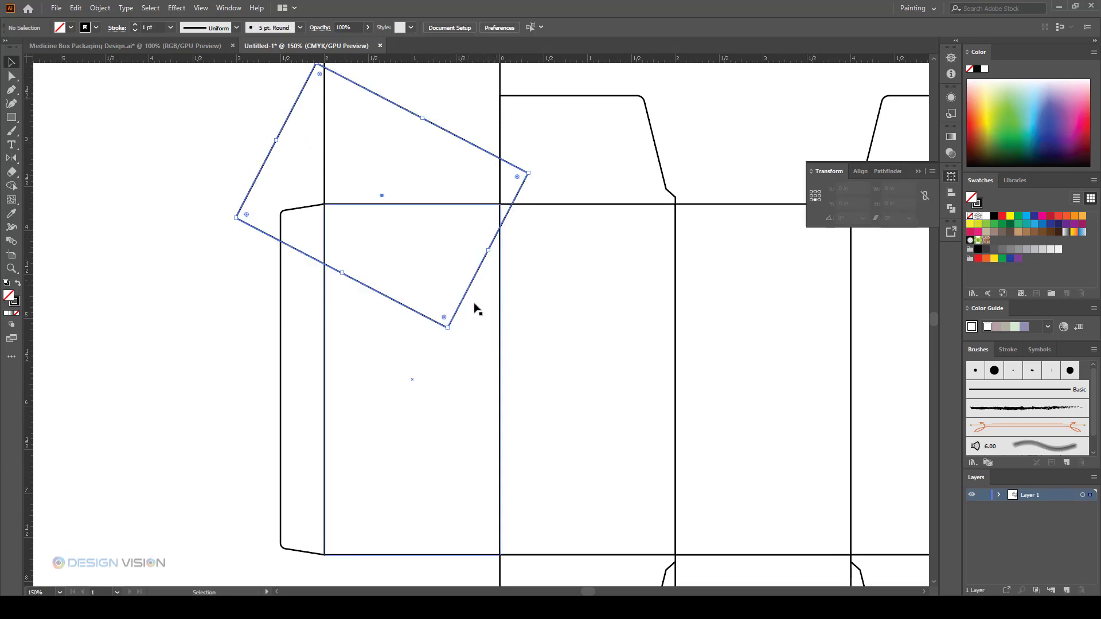
# - Rotate the tilted rectangle further clockwise over the first panel's top edge and nudge it slightly upward
pyautogui.click(182, 374)
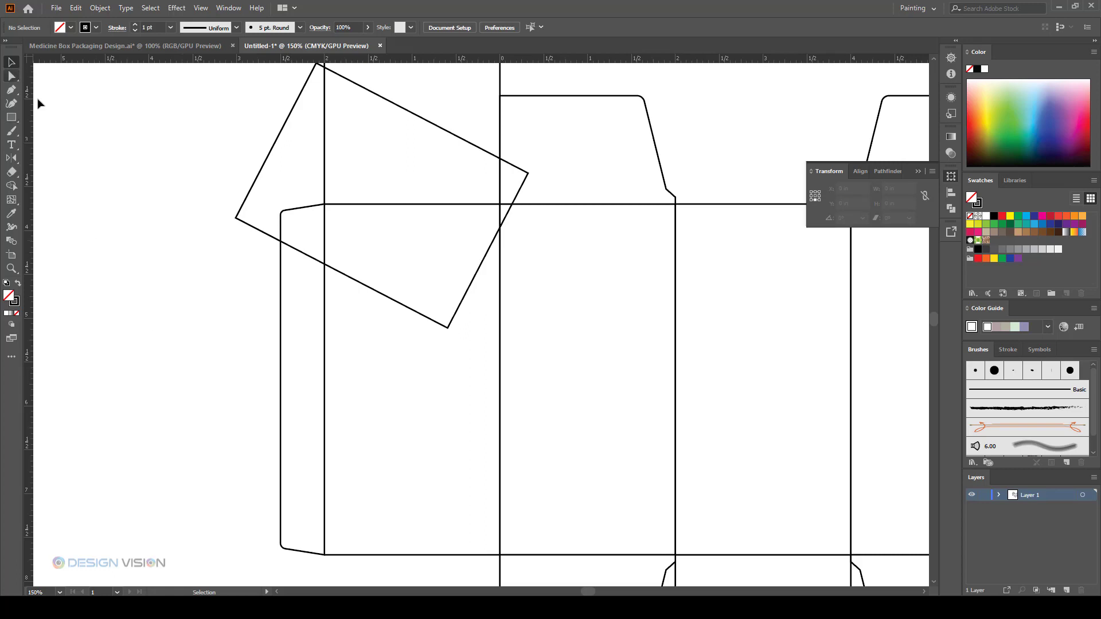
pyautogui.click(457, 312)
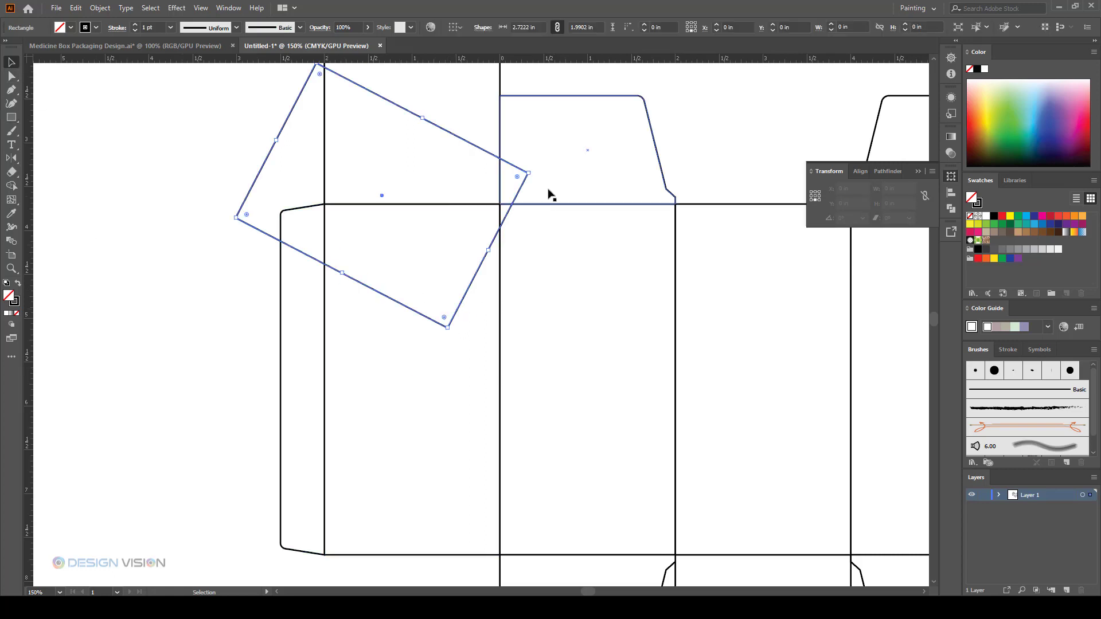
pyautogui.moveTo(537, 171); pyautogui.dragTo(549, 192)
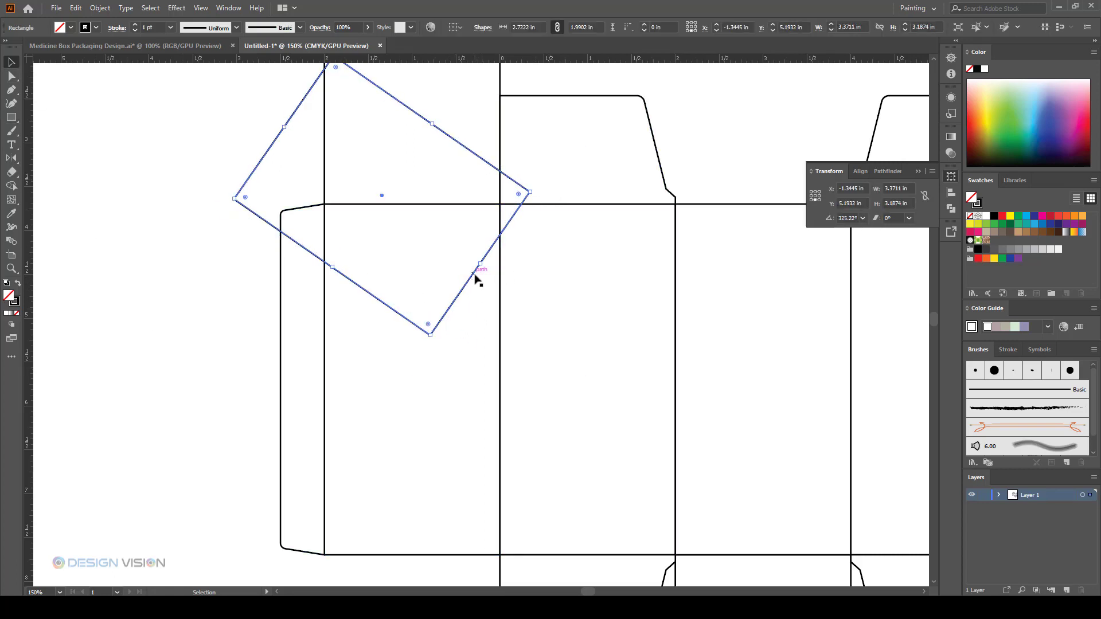
pyautogui.moveTo(474, 273); pyautogui.dragTo(474, 267)
pyautogui.click(166, 325)
pyautogui.scroll(1, 230, 341)
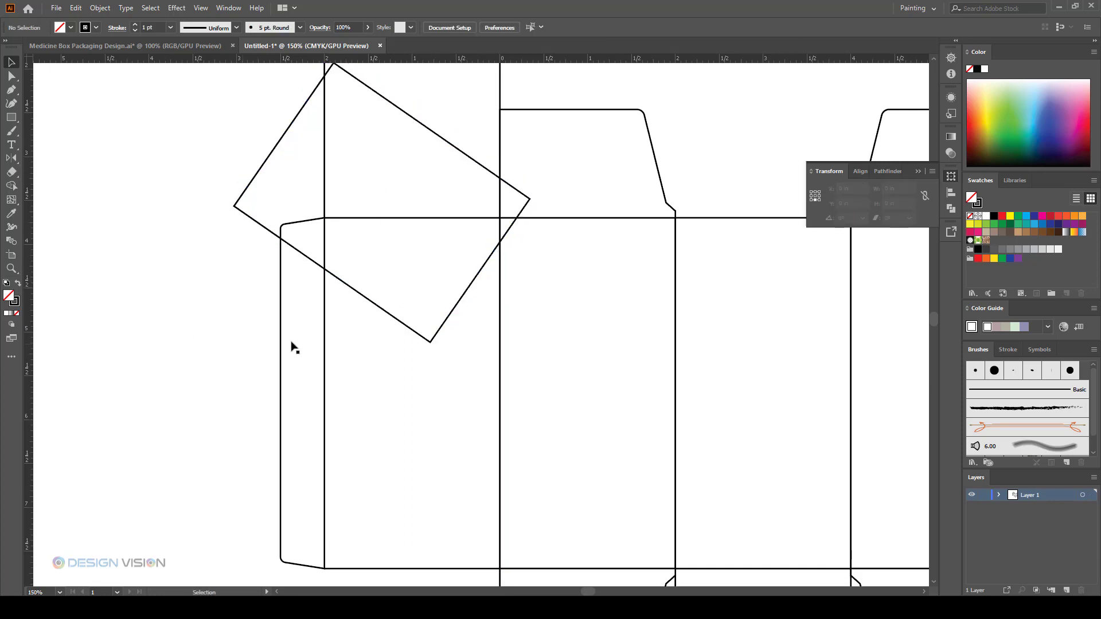
# - Reshape the tilted rectangle by lowering its left and right corners and pulling its lowest corner slightly up and to the left
pyautogui.click(347, 286)
pyautogui.press('a')
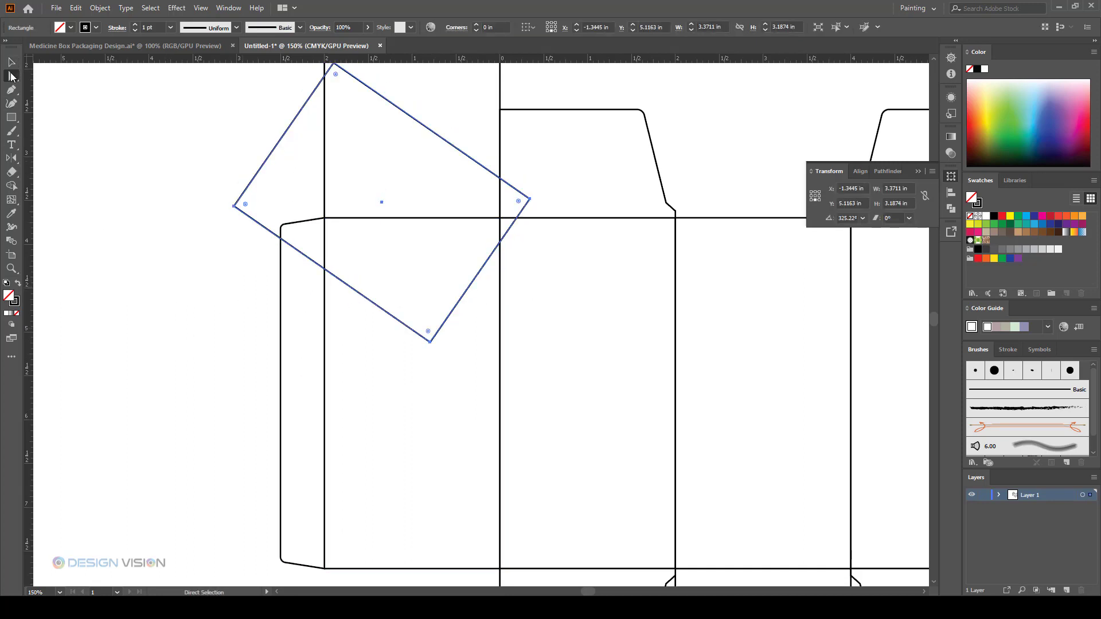
pyautogui.click(203, 206)
pyautogui.moveTo(236, 207); pyautogui.dragTo(234, 233)
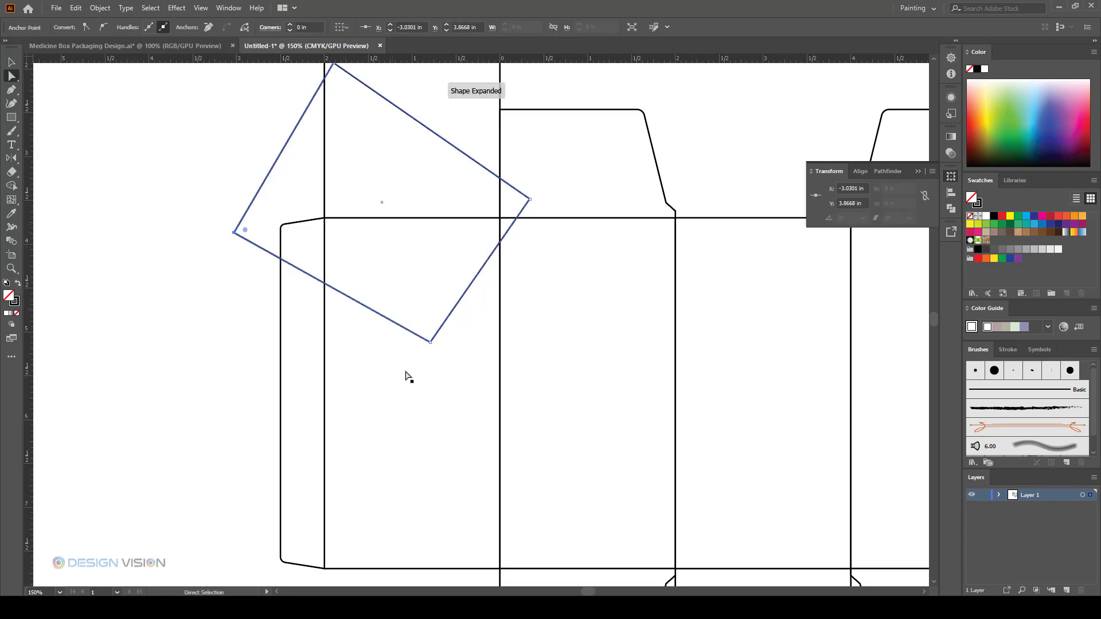
pyautogui.moveTo(431, 342); pyautogui.dragTo(409, 331)
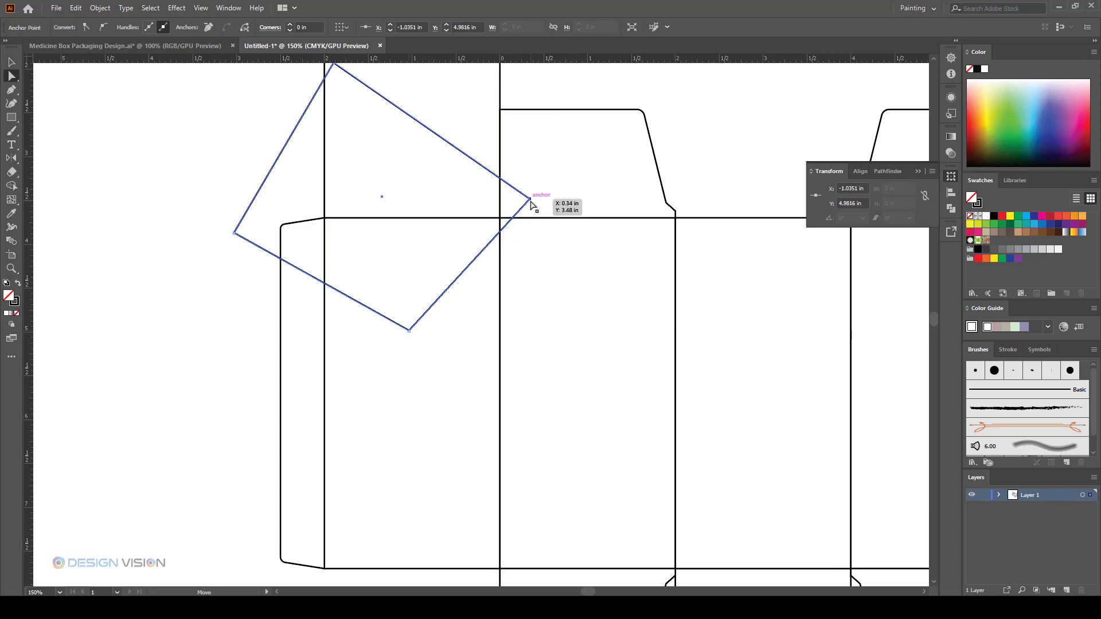
pyautogui.moveTo(530, 199); pyautogui.dragTo(529, 214)
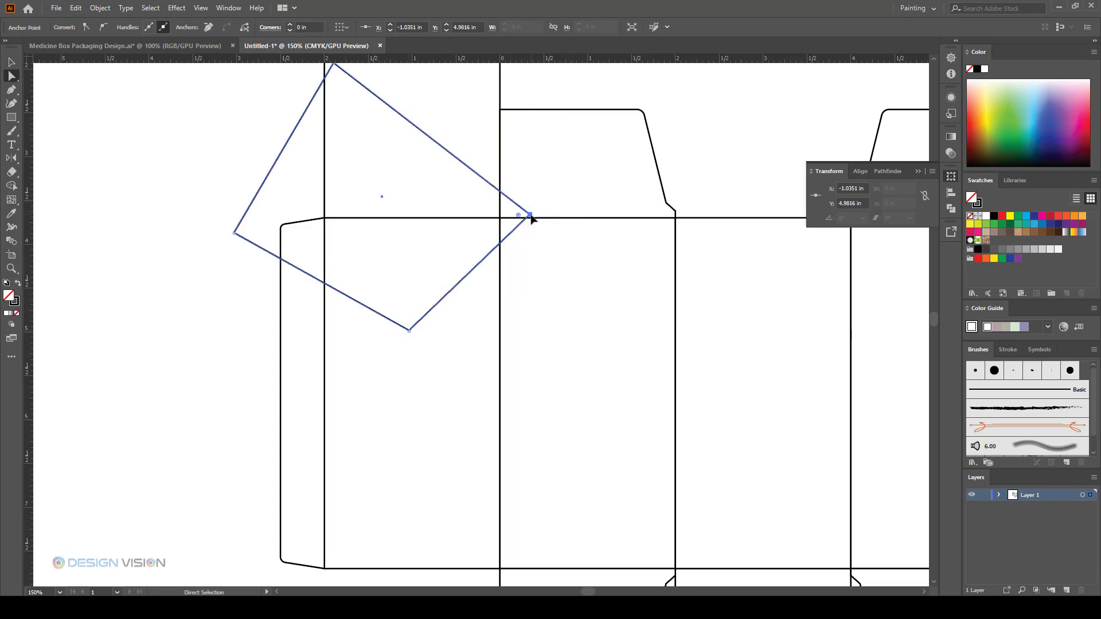
pyautogui.click(129, 330)
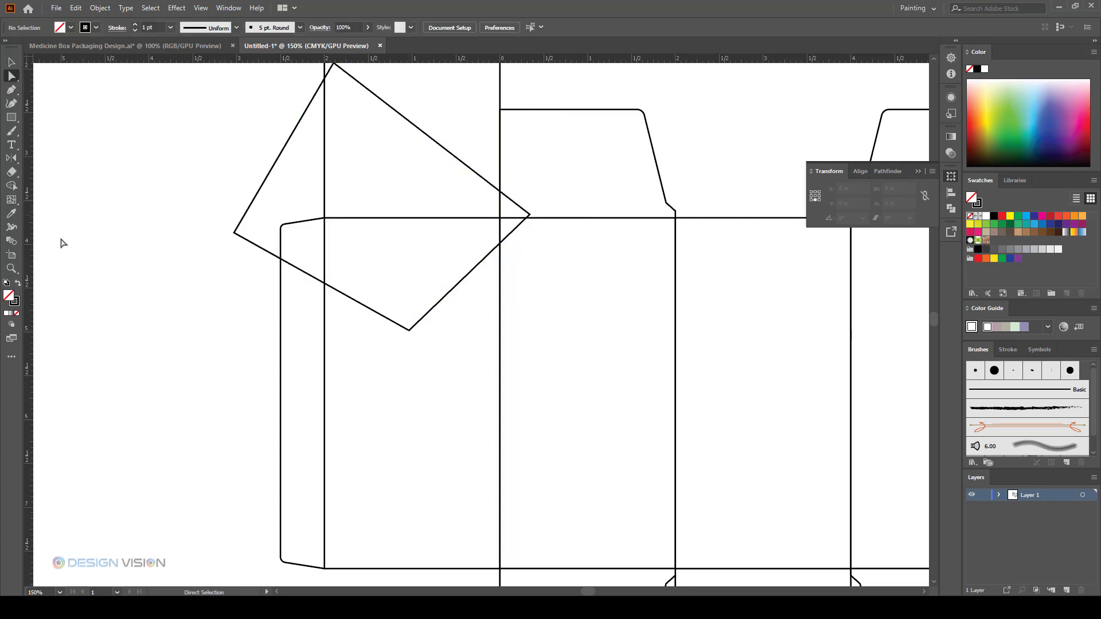
# - Convert the shape's lowest corner to a smooth curve point and move its left corner further down
pyautogui.scroll(1, 187, 377)
pyautogui.click(386, 328)
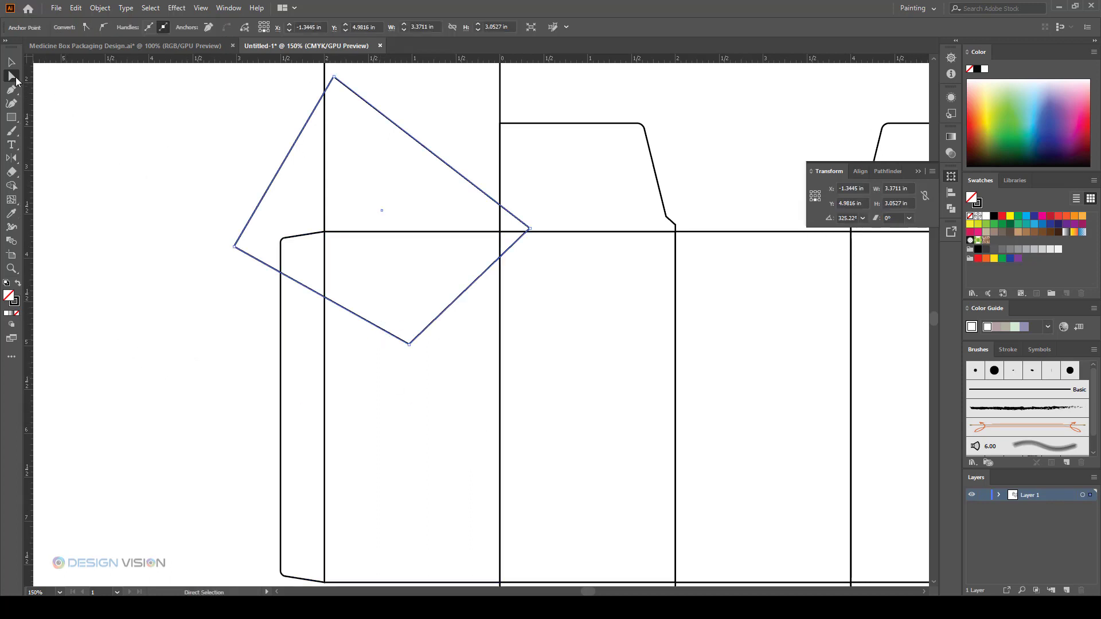
pyautogui.click(409, 344)
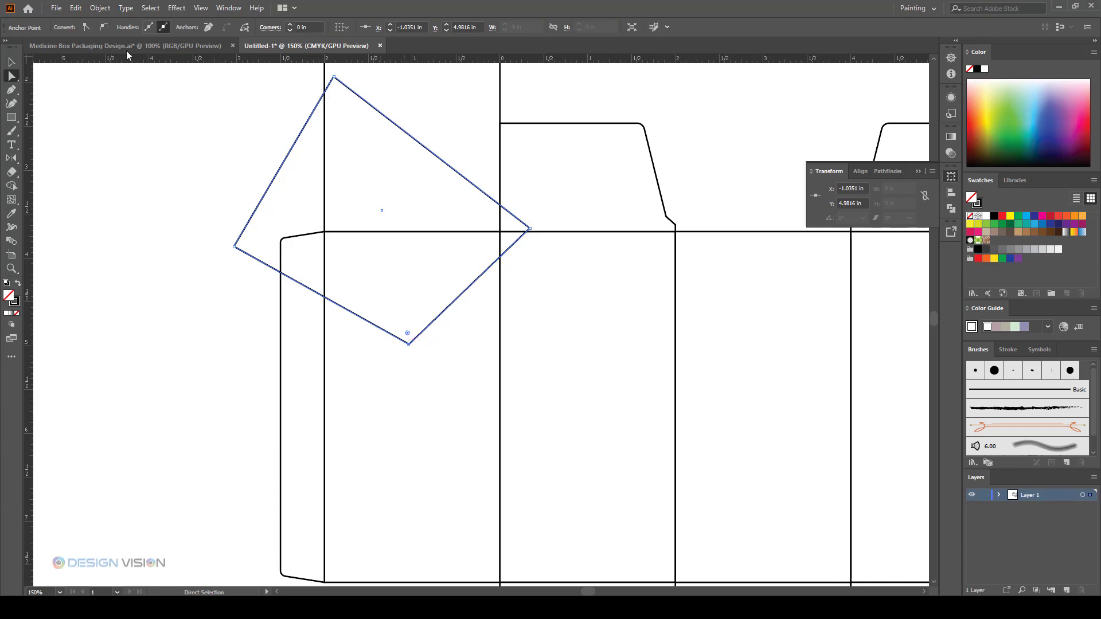
pyautogui.click(104, 27)
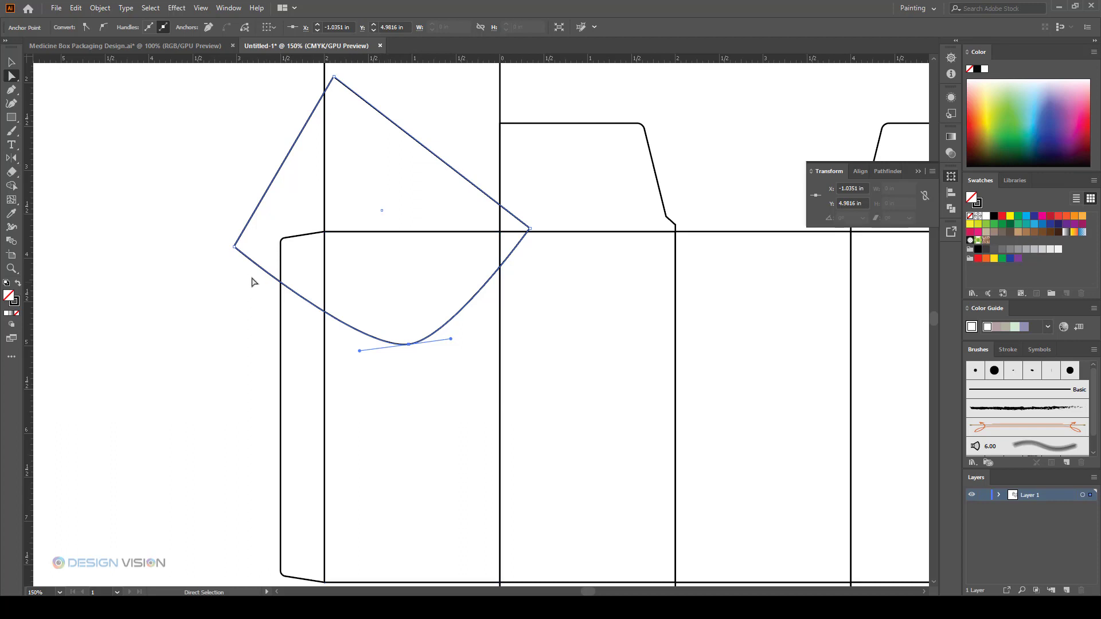
pyautogui.moveTo(235, 247); pyautogui.dragTo(229, 278)
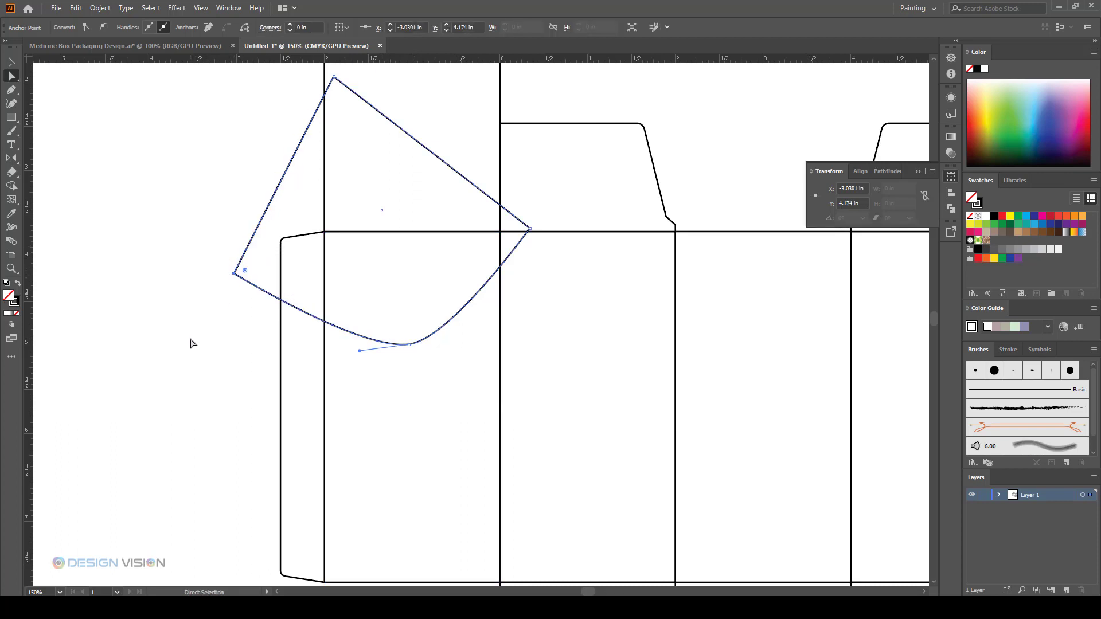
pyautogui.click(190, 339)
# - Level the direction handles of the shape's lowest curve point and shorten its right handle
pyautogui.click(409, 345)
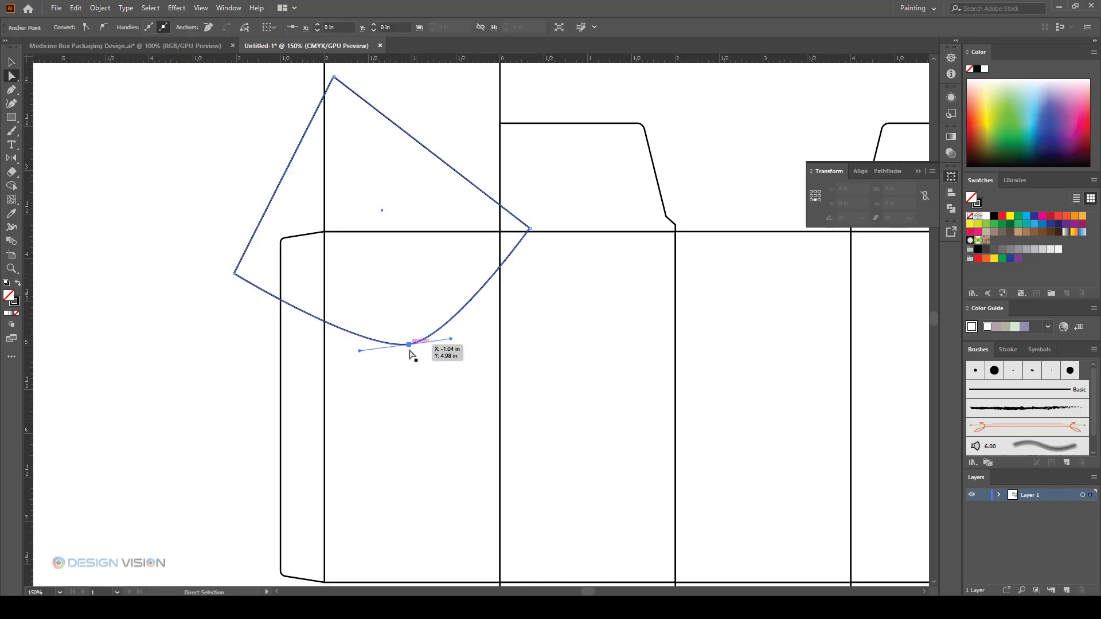
pyautogui.scroll(2, 405, 348)
pyautogui.moveTo(320, 353); pyautogui.dragTo(347, 359)
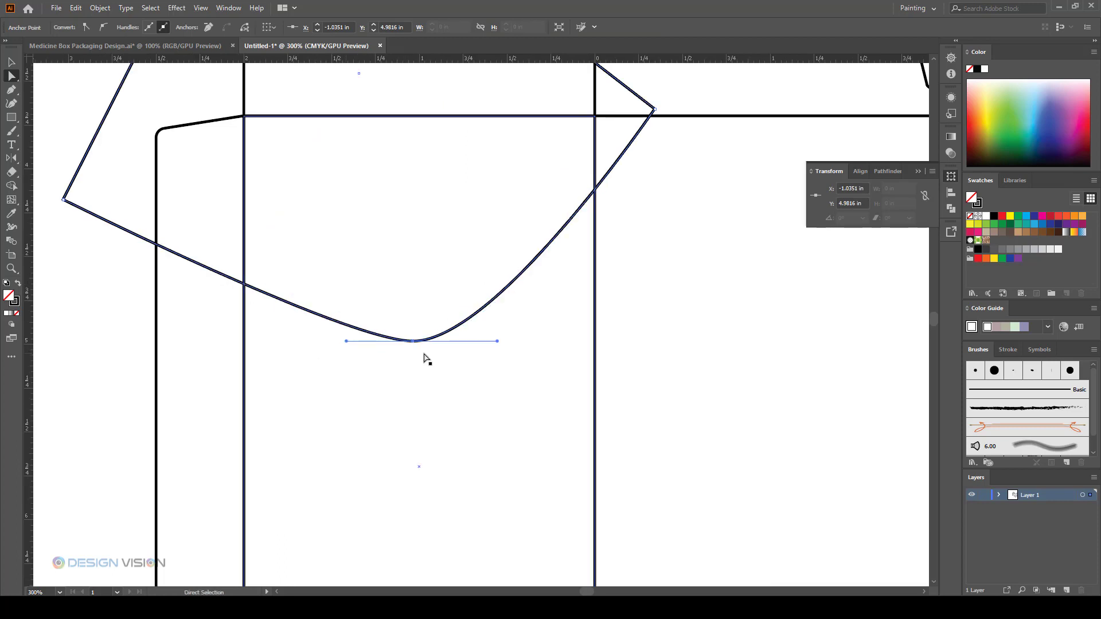
pyautogui.moveTo(496, 342); pyautogui.dragTo(475, 342)
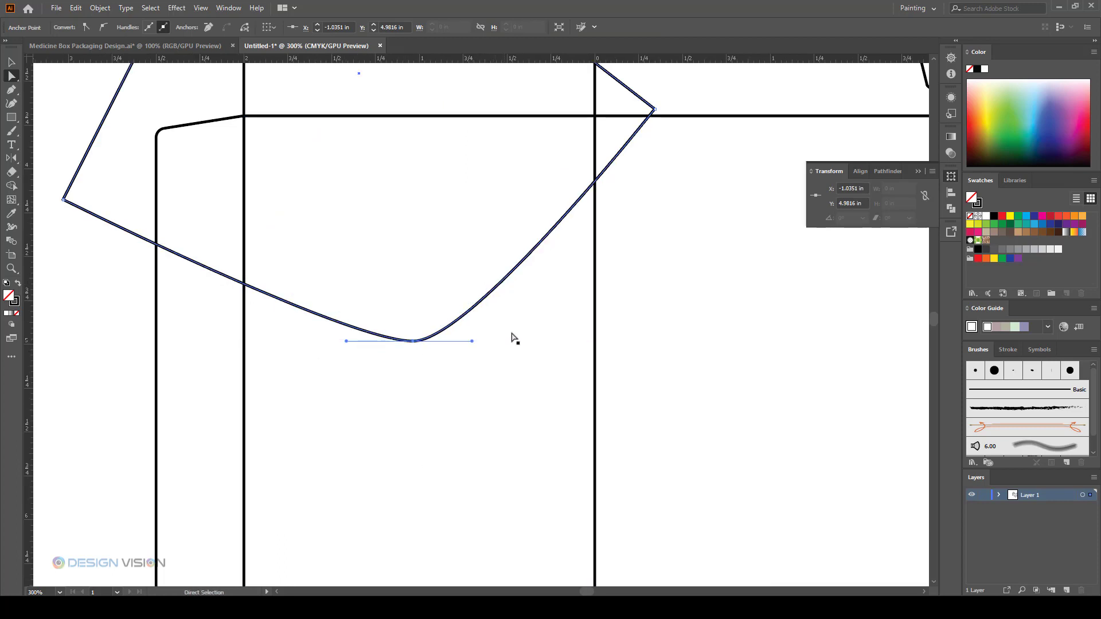
pyautogui.scroll(-3, 514, 337)
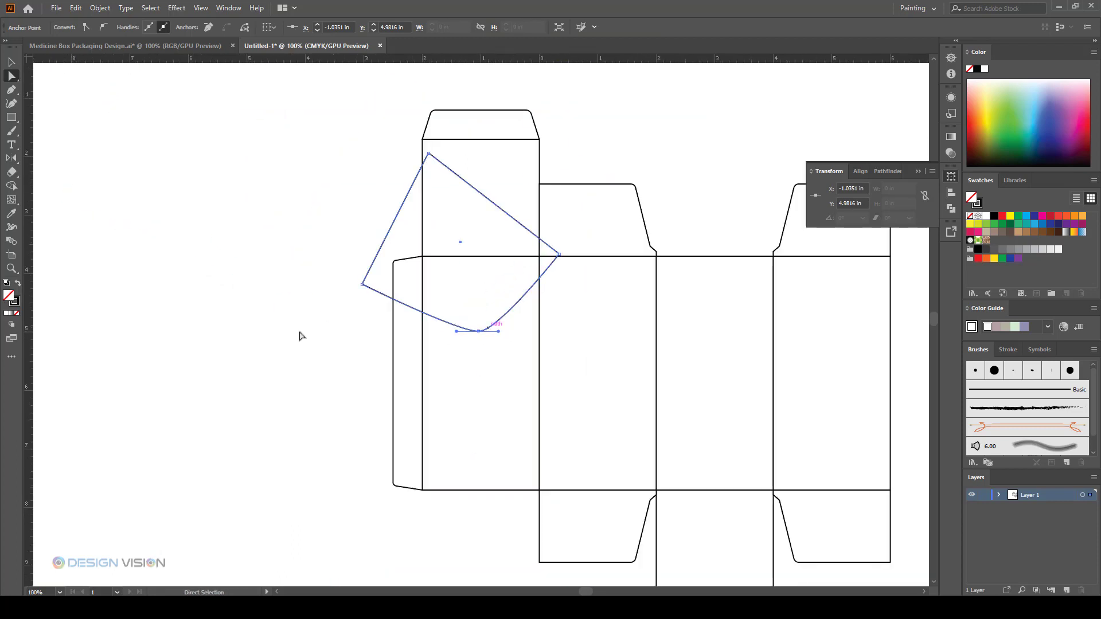
pyautogui.click(187, 348)
# - Rotate the curved shape slightly counterclockwise over the first panel's upper end
pyautogui.scroll(1, 373, 361)
pyautogui.press('v')
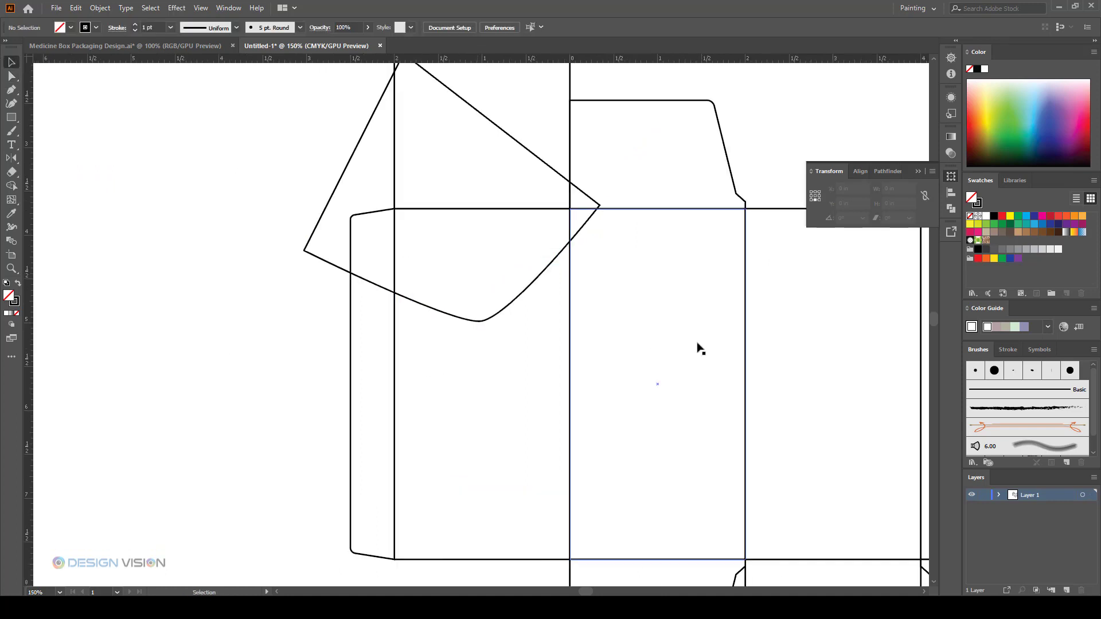
pyautogui.click(533, 277)
pyautogui.scroll(1, 608, 225)
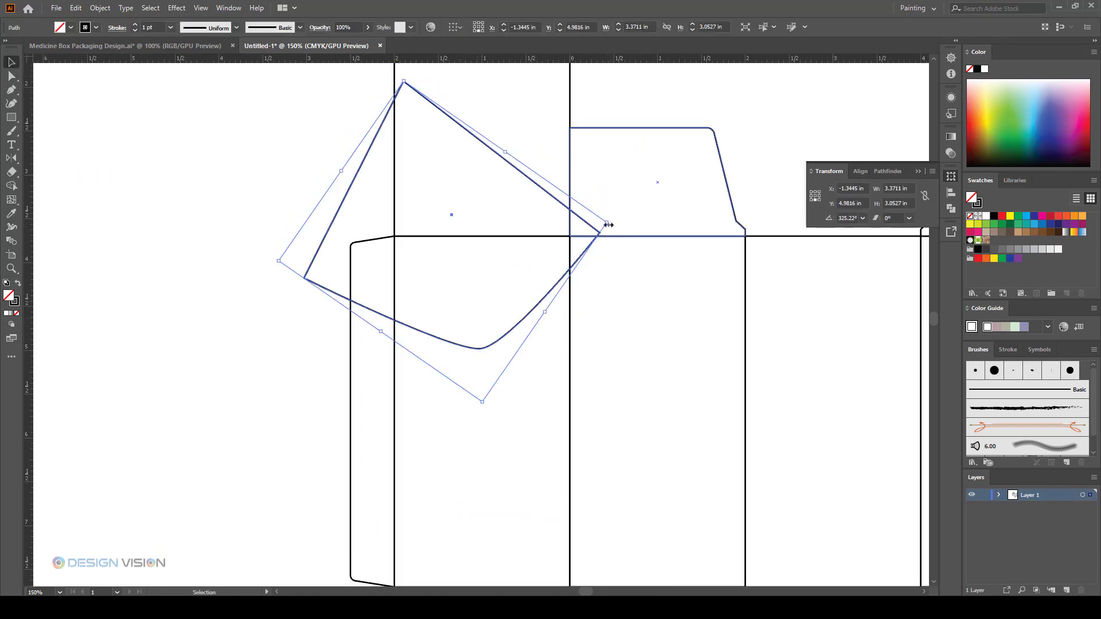
pyautogui.moveTo(612, 219); pyautogui.dragTo(611, 201)
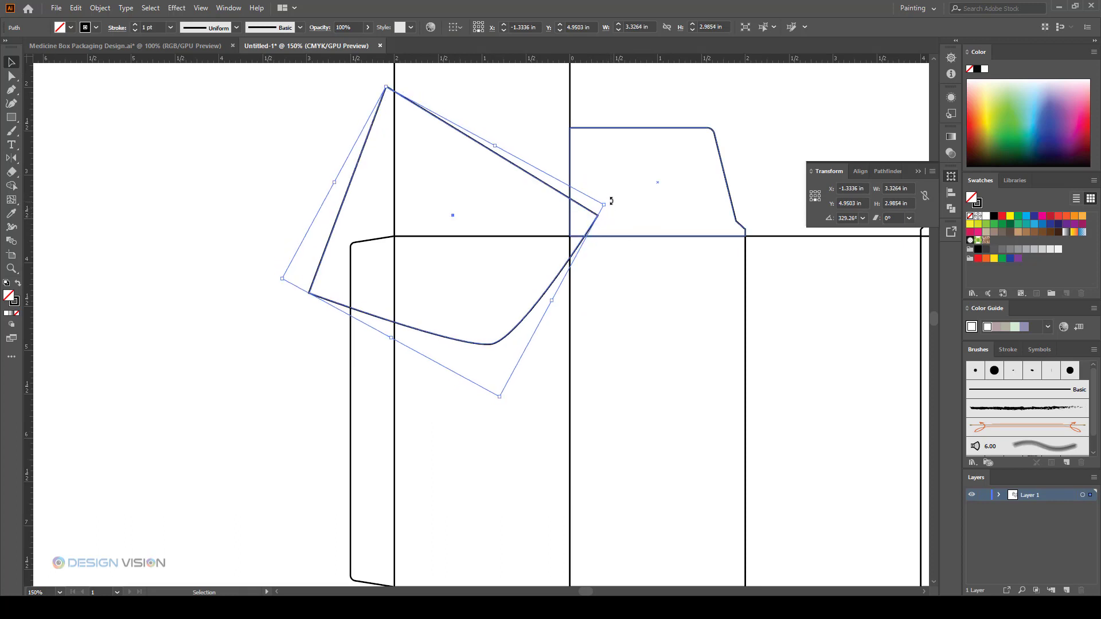
pyautogui.click(249, 367)
pyautogui.scroll(-2, 343, 360)
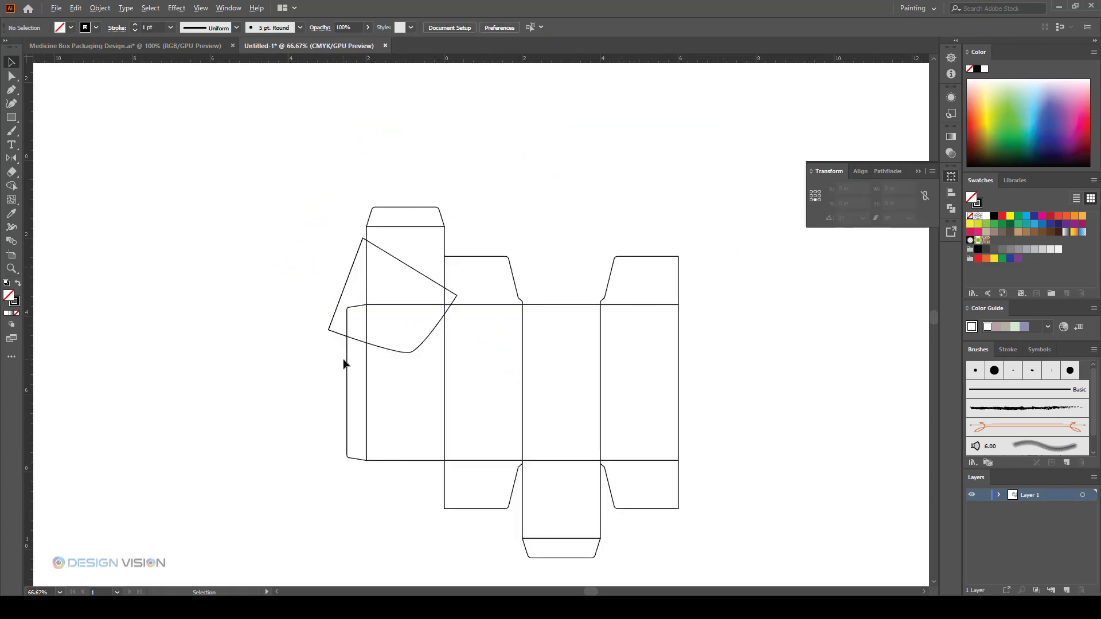
pyautogui.scroll(1, 382, 371)
pyautogui.scroll(1, 384, 375)
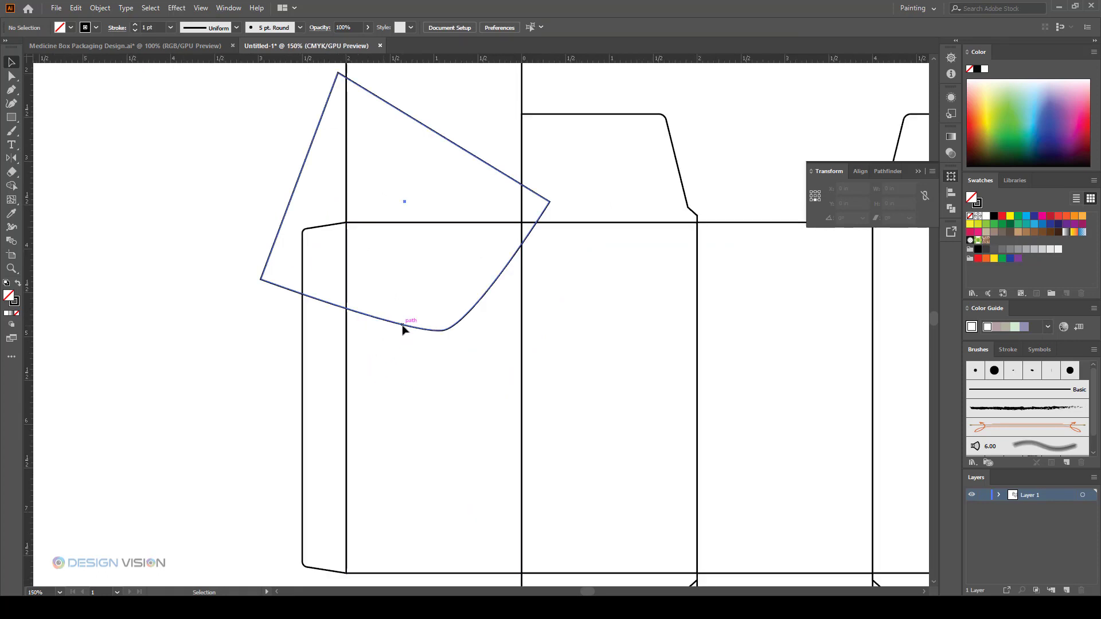
# - Shift the lowest curve point of the tilted shape slightly to the left
pyautogui.click(401, 327)
pyautogui.click(12, 77)
pyautogui.click(310, 310)
pyautogui.click(421, 330)
pyautogui.click(443, 335)
pyautogui.moveTo(444, 335); pyautogui.dragTo(431, 335)
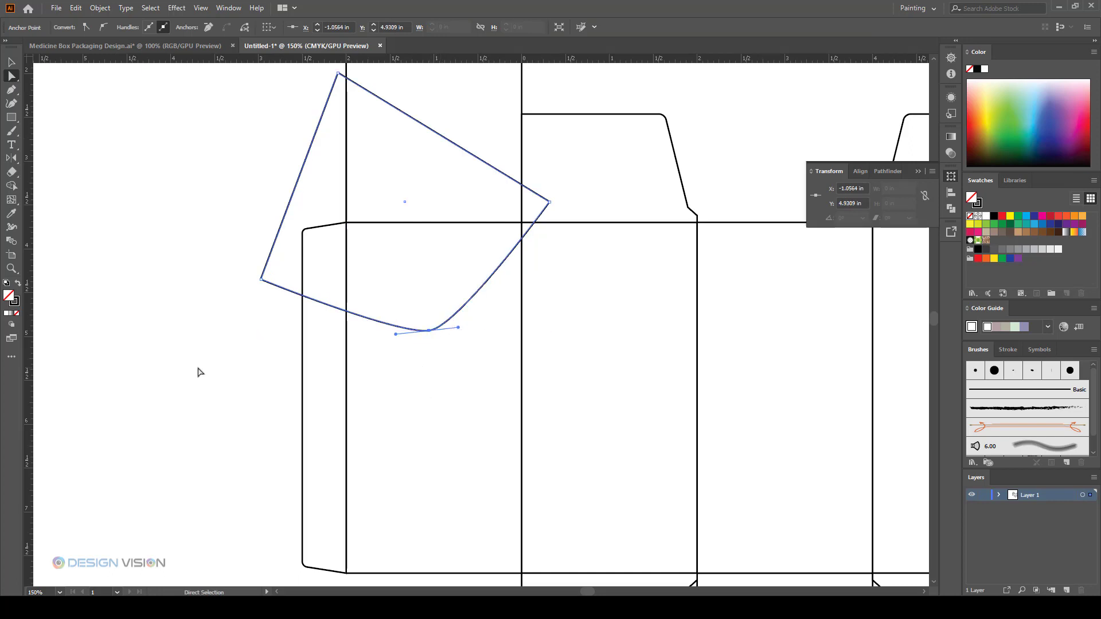
pyautogui.click(198, 373)
pyautogui.scroll(-1, 413, 373)
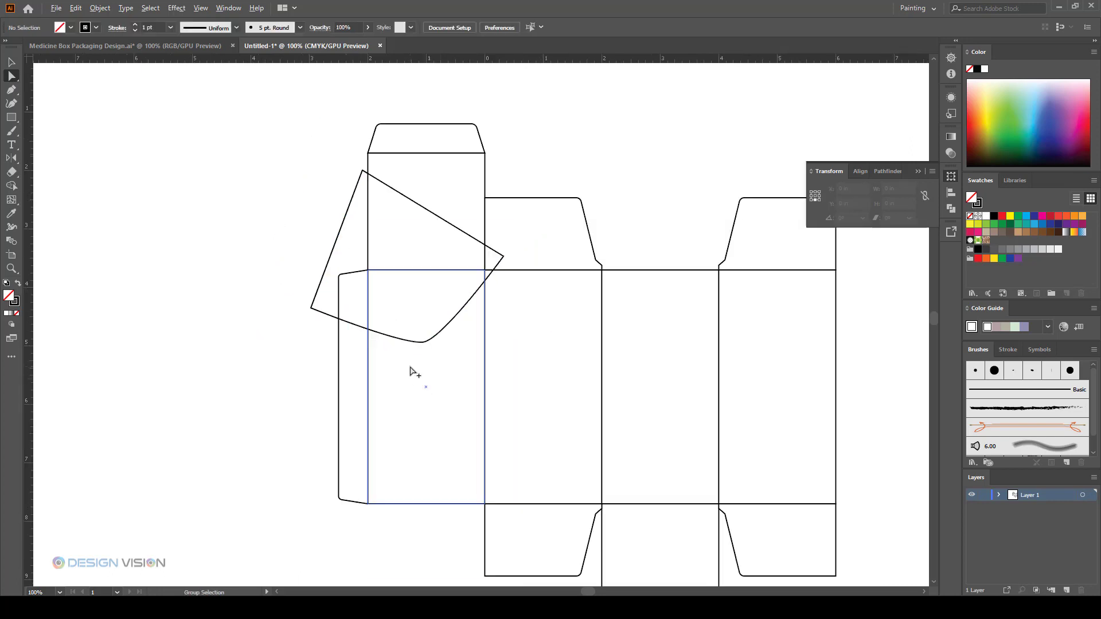
# - Ungroup the complete box die-line so its panels can be selected individually
pyautogui.scroll(1, 411, 372)
pyautogui.click(11, 62)
pyautogui.scroll(-2, 422, 333)
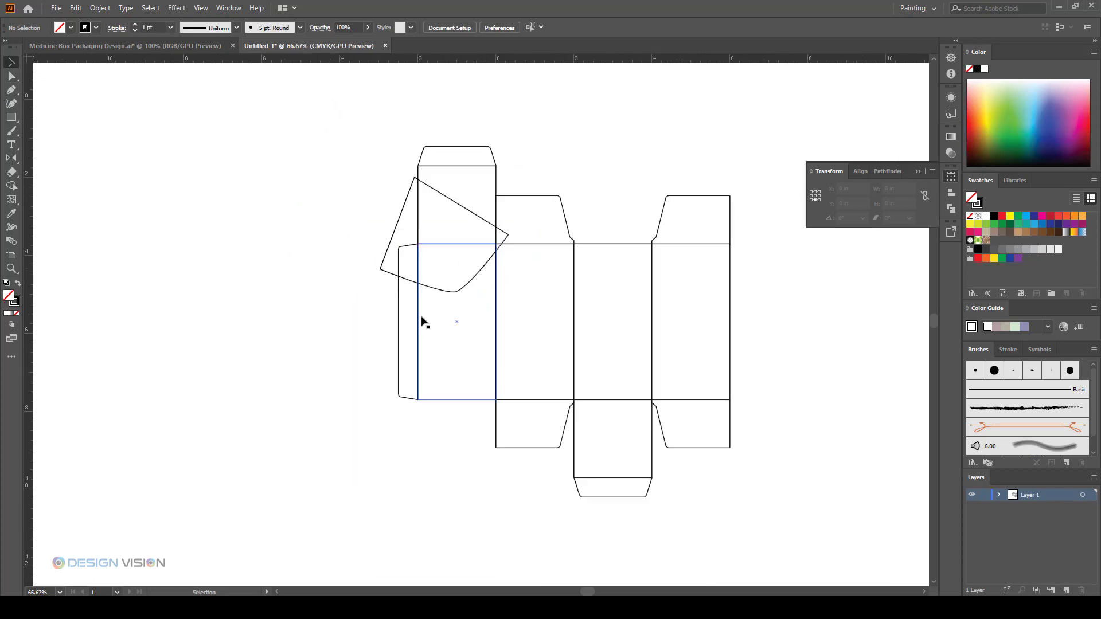
pyautogui.click(423, 333)
pyautogui.rightClick(453, 299)
pyautogui.click(485, 394)
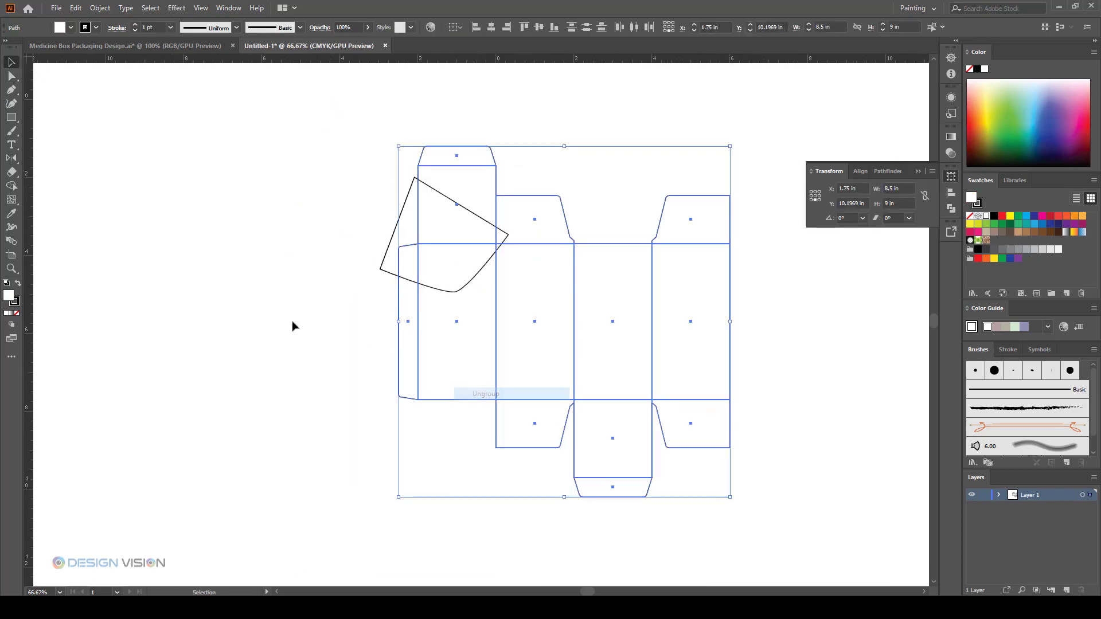
# - Trim away the parts of the curved shape outside the first panel using the Shape Builder
pyautogui.click(442, 324)
pyautogui.keyDown('shift'); pyautogui.click(446, 291); pyautogui.keyUp('shift')
pyautogui.scroll(1, 460, 259)
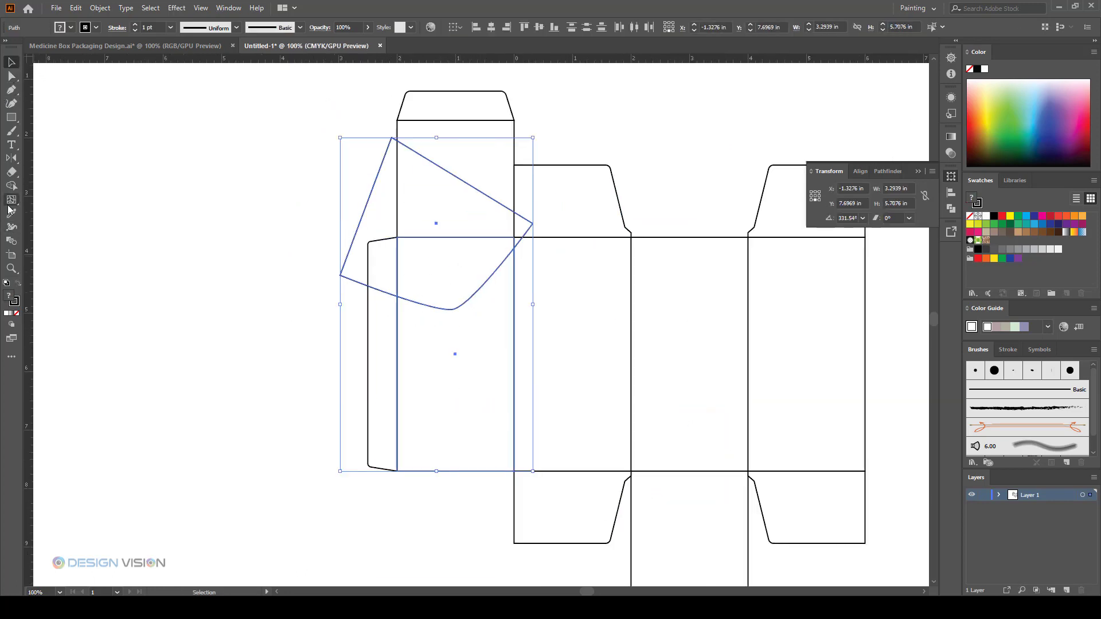
pyautogui.click(12, 187)
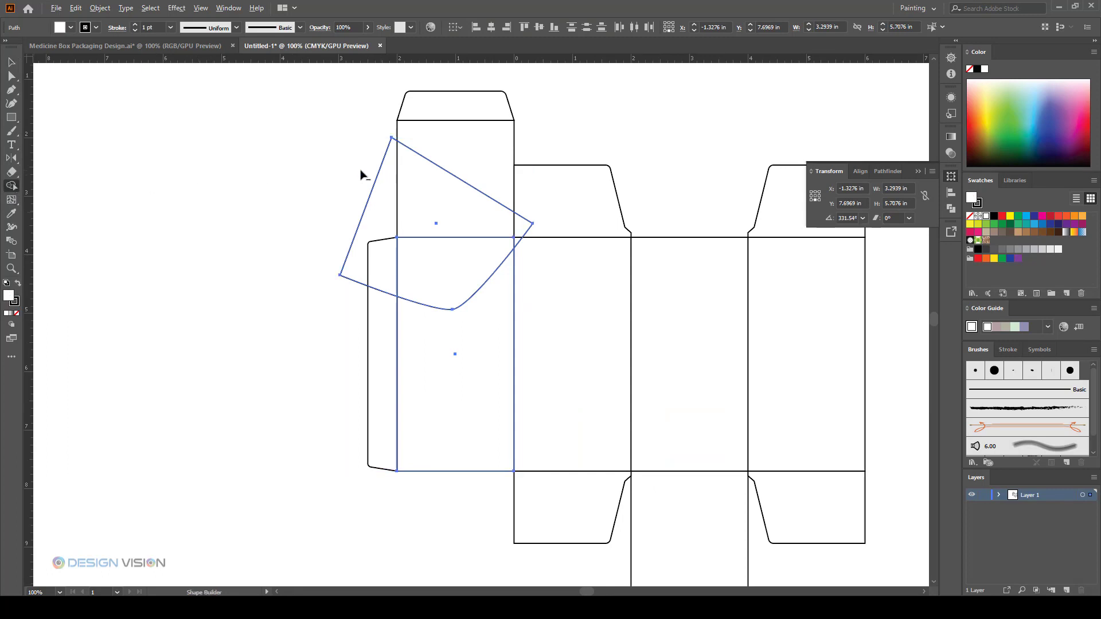
pyautogui.keyDown('alt'); pyautogui.click(380, 192); pyautogui.keyUp('alt')
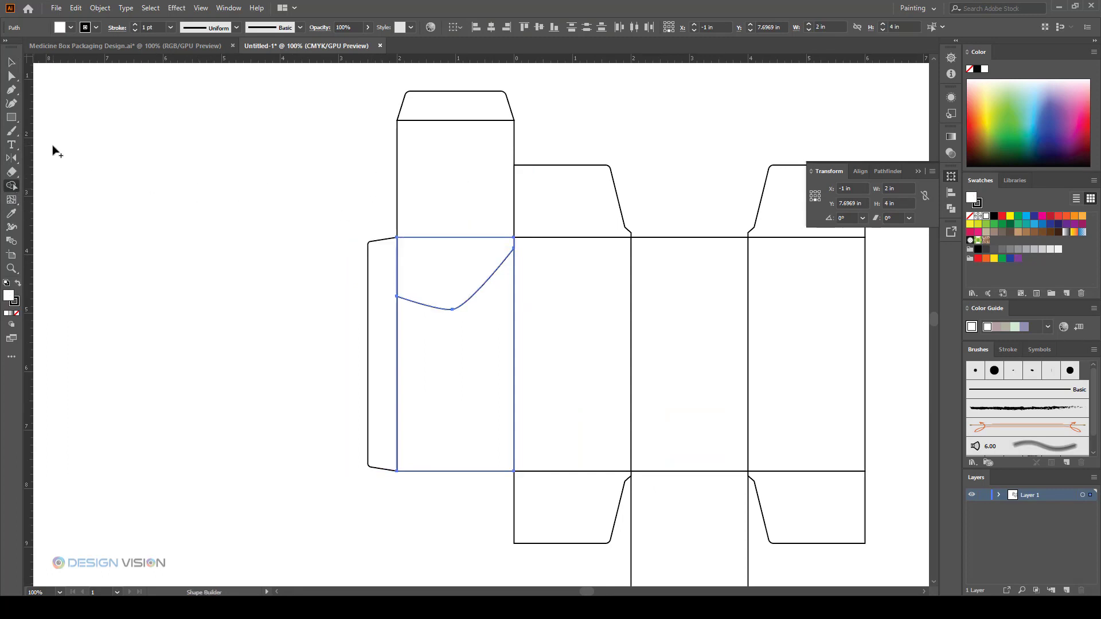
pyautogui.click(237, 325)
pyautogui.scroll(-1, 237, 325)
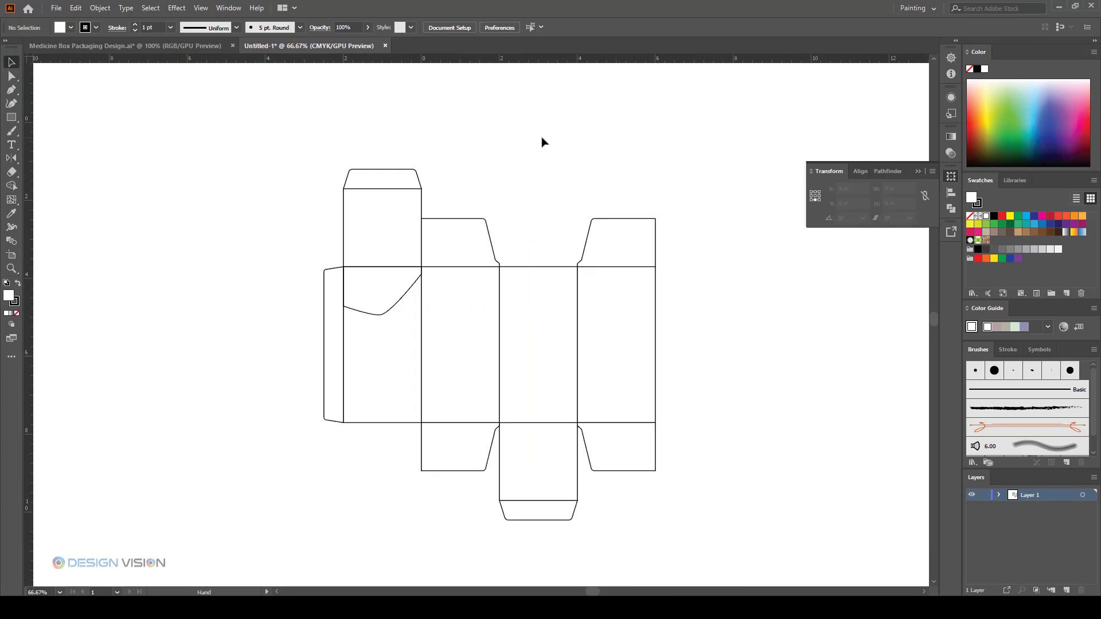
# - Remove the fill from the curved piece at the first panel's upper end
pyautogui.moveTo(543, 140); pyautogui.dragTo(572, 150)
pyautogui.scroll(2, 457, 295)
pyautogui.click(411, 310)
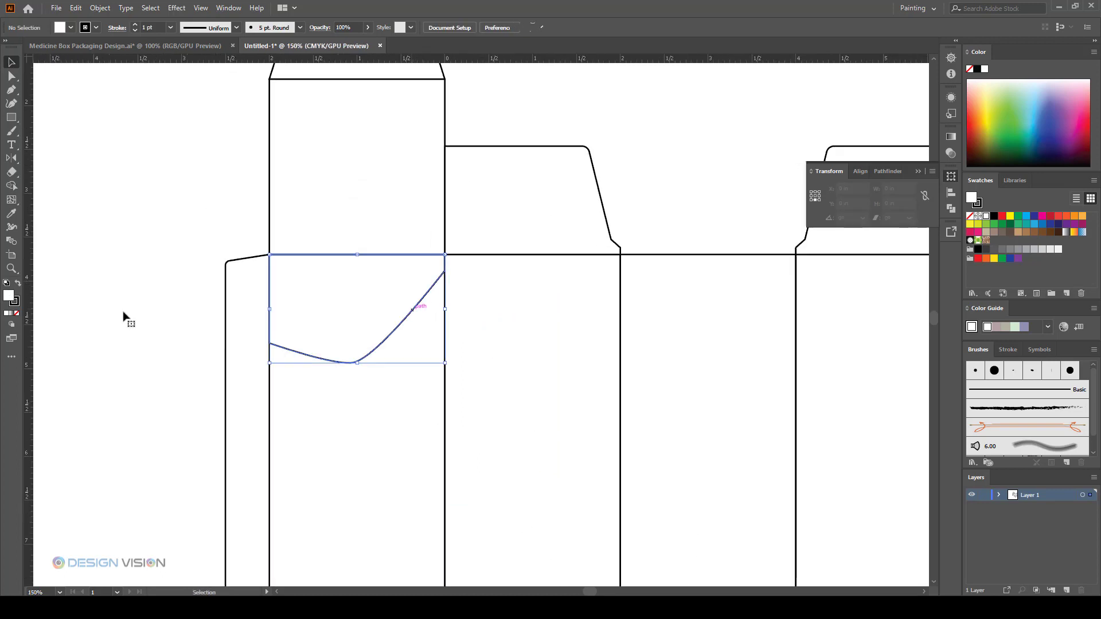
pyautogui.click(16, 314)
pyautogui.click(112, 315)
pyautogui.scroll(1, 395, 389)
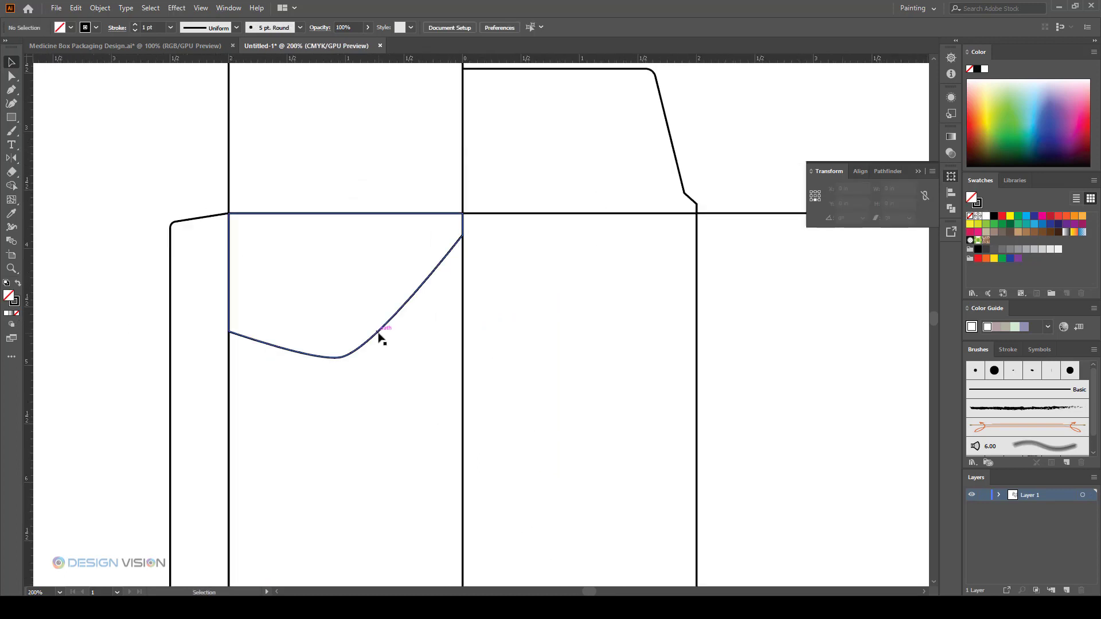
# - Duplicate the curved piece on the first panel and offset the copy about 0.05 in below the original
pyautogui.click(380, 331)
pyautogui.scroll(-3, 396, 350)
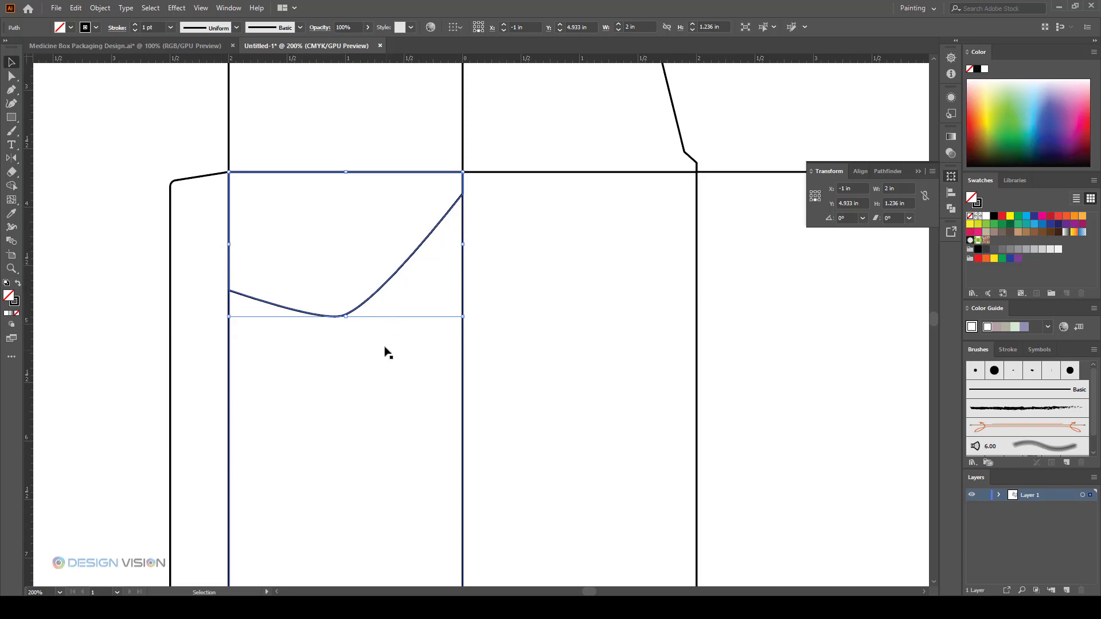
pyautogui.rightClick(383, 291)
pyautogui.click(110, 275)
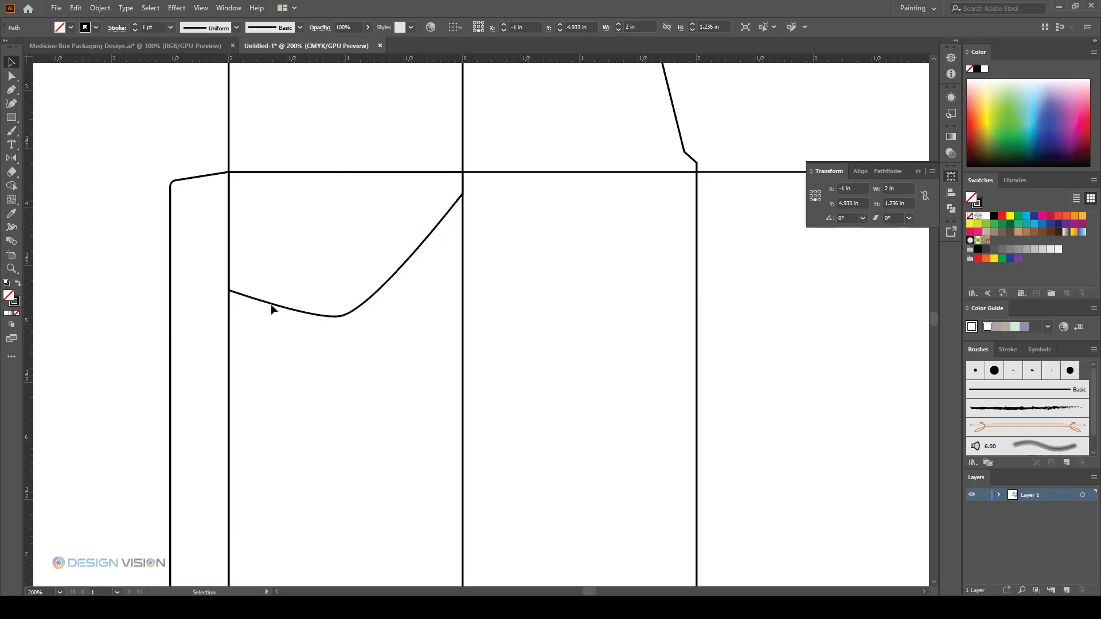
pyautogui.click(324, 315)
pyautogui.click(75, 8)
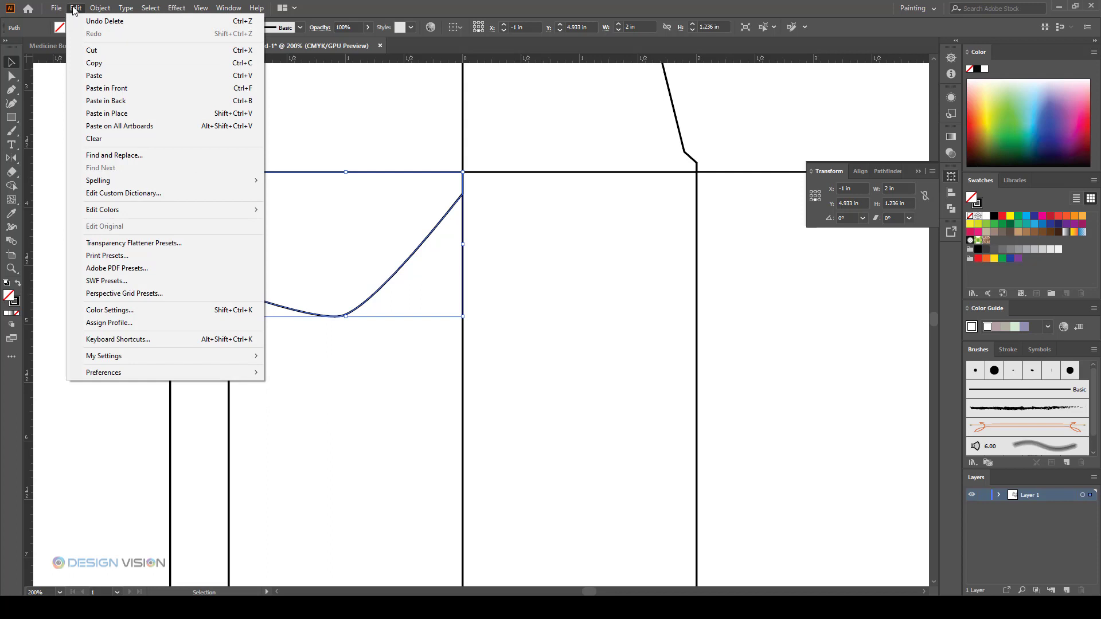
pyautogui.click(137, 445)
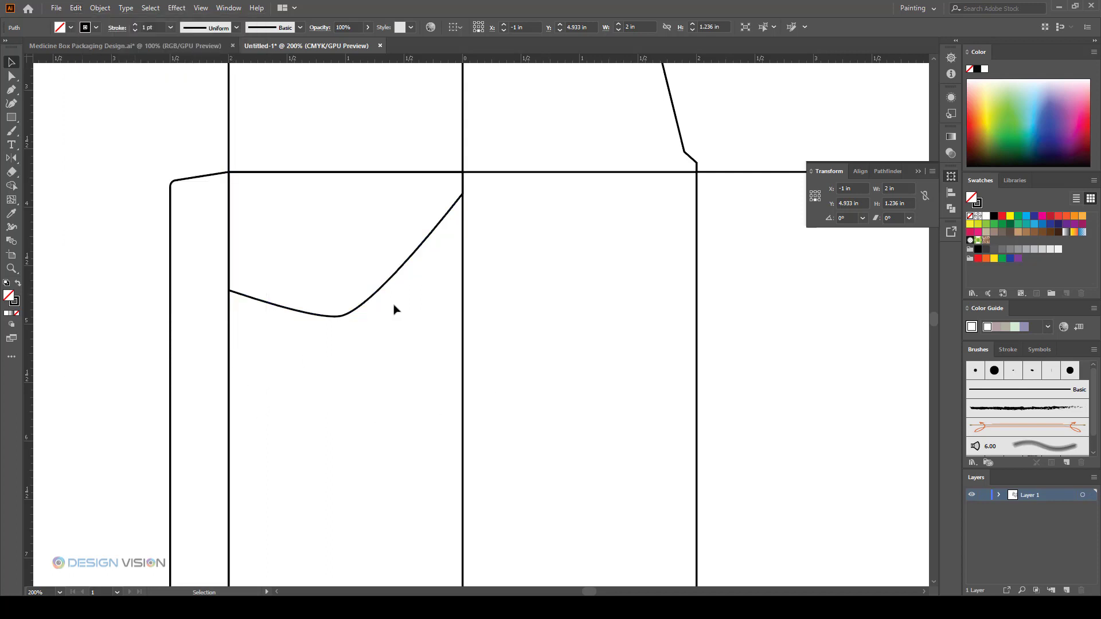
pyautogui.scroll(2, 396, 315)
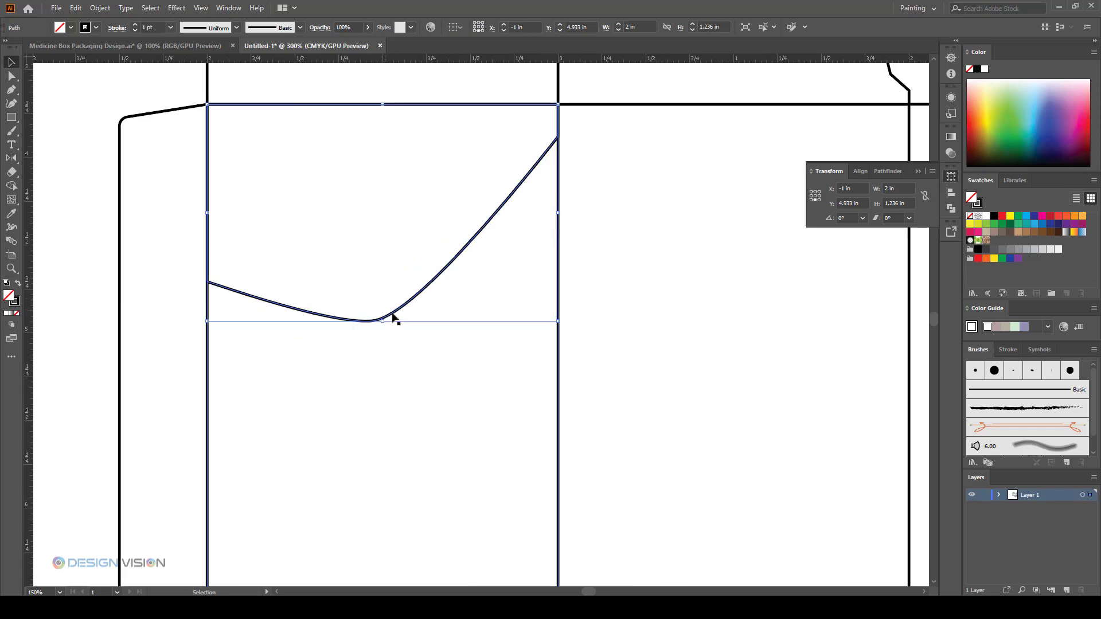
pyautogui.moveTo(406, 310); pyautogui.dragTo(405, 316)
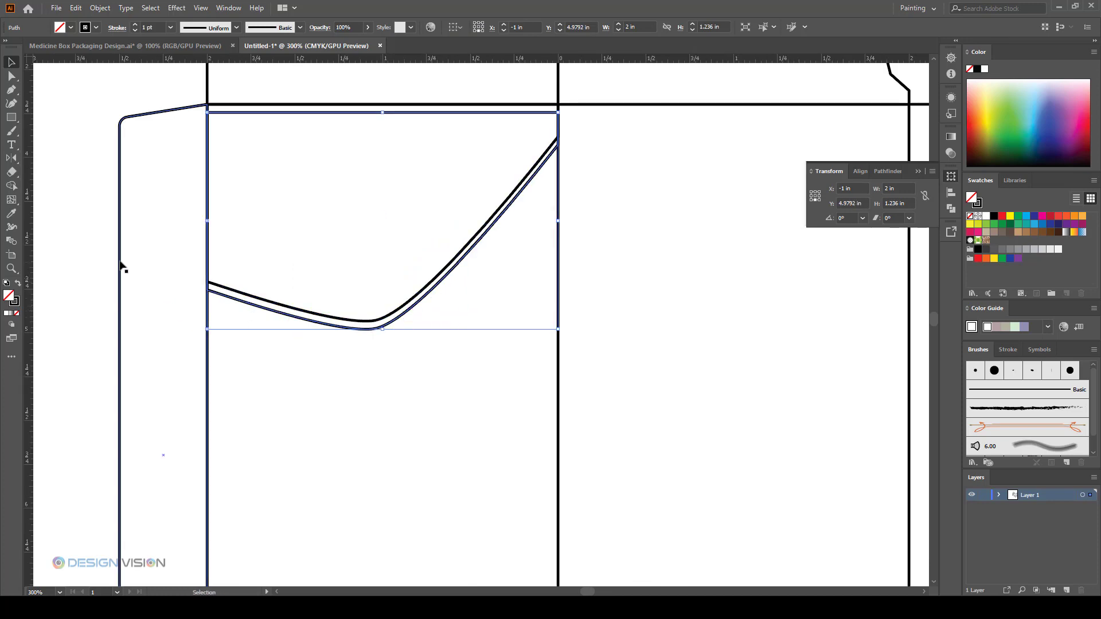
pyautogui.click(80, 256)
# - Reshape the copied curve by moving its left end point slightly up and its right end point slightly down along the panel edges
pyautogui.scroll(1, 315, 289)
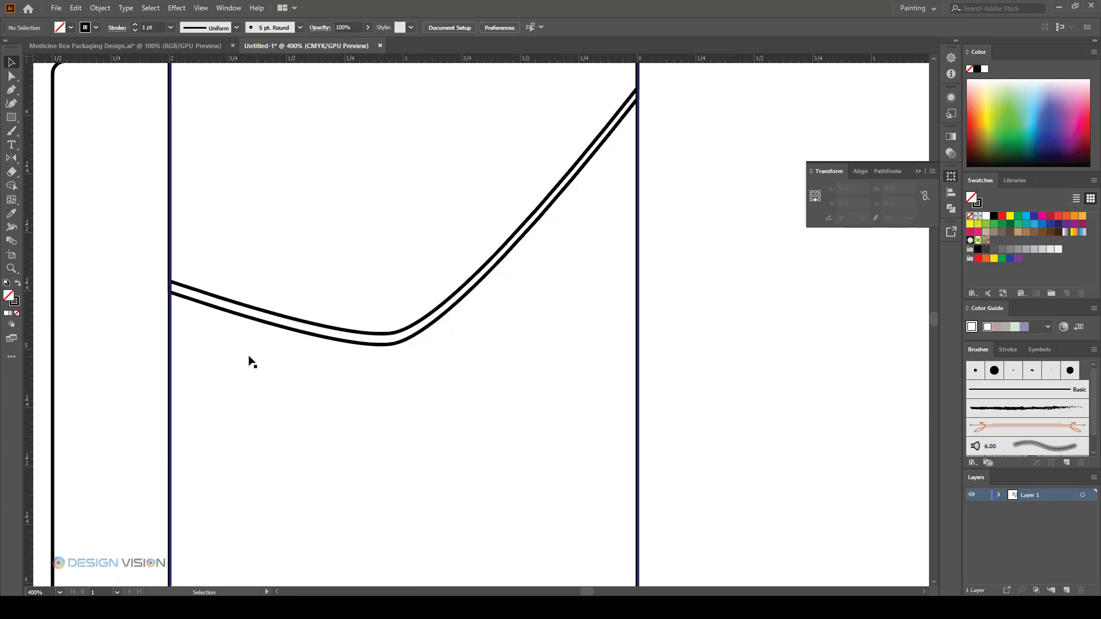
pyautogui.scroll(2, 414, 394)
pyautogui.press('a')
pyautogui.keyDown('alt'); pyautogui.scroll(-1, 458, 246); pyautogui.keyUp('alt')
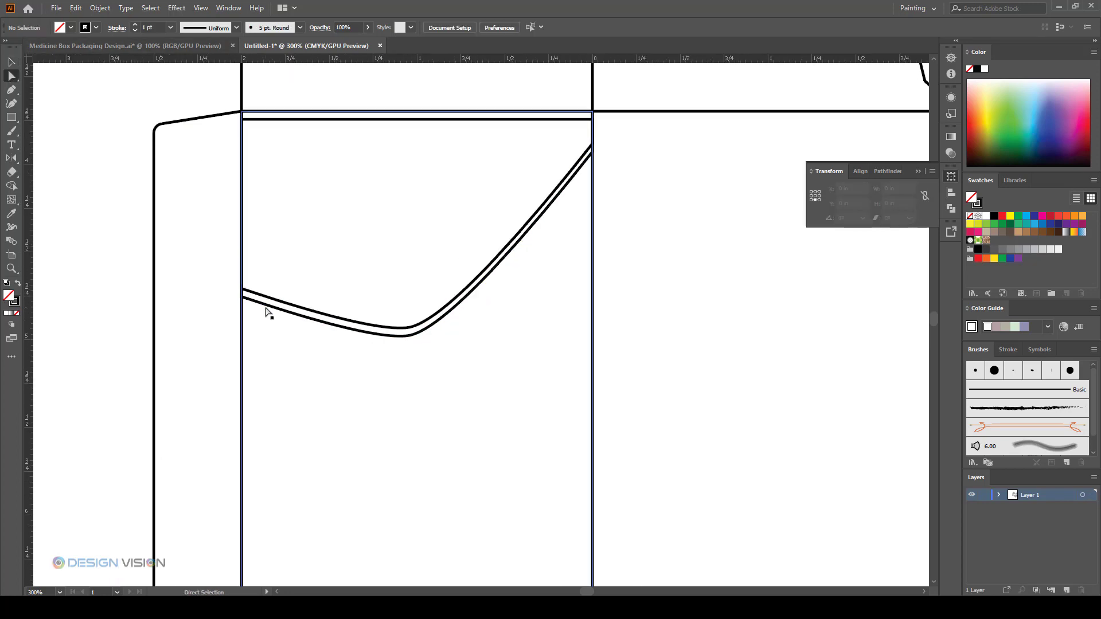
pyautogui.click(253, 304)
pyautogui.keyDown('alt'); pyautogui.scroll(2, 252, 304); pyautogui.keyUp('alt')
pyautogui.moveTo(253, 285); pyautogui.dragTo(254, 281)
pyautogui.keyDown('alt'); pyautogui.scroll(-3, 254, 281); pyautogui.keyUp('alt')
pyautogui.keyDown('alt'); pyautogui.scroll(2, 482, 190); pyautogui.keyUp('alt')
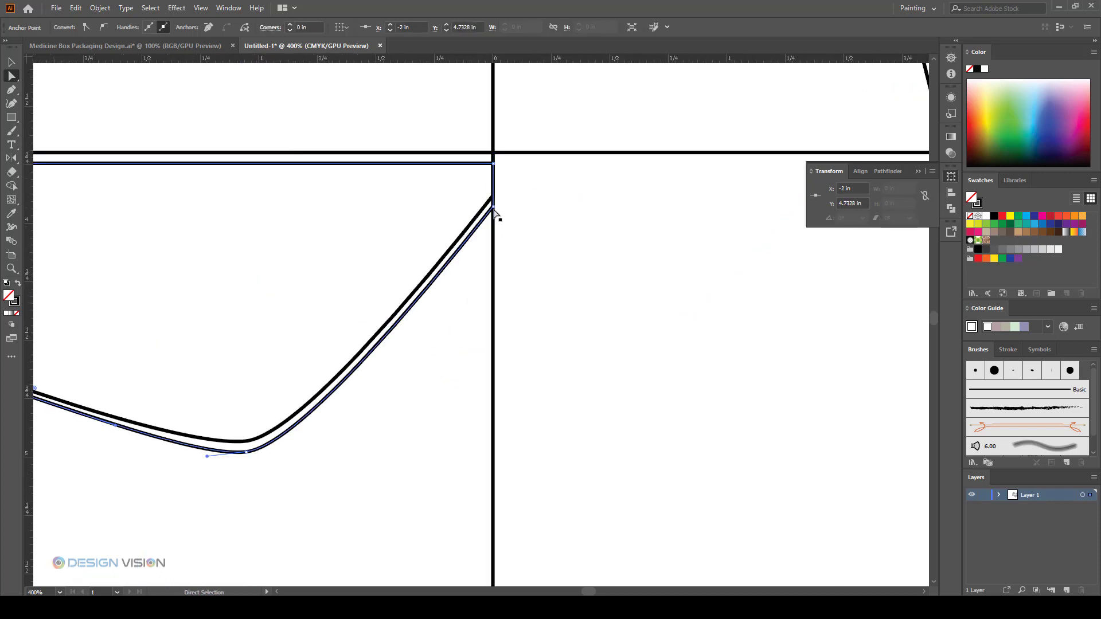
pyautogui.moveTo(494, 211); pyautogui.dragTo(499, 234)
pyautogui.keyDown('alt'); pyautogui.scroll(-2, 499, 234); pyautogui.keyUp('alt')
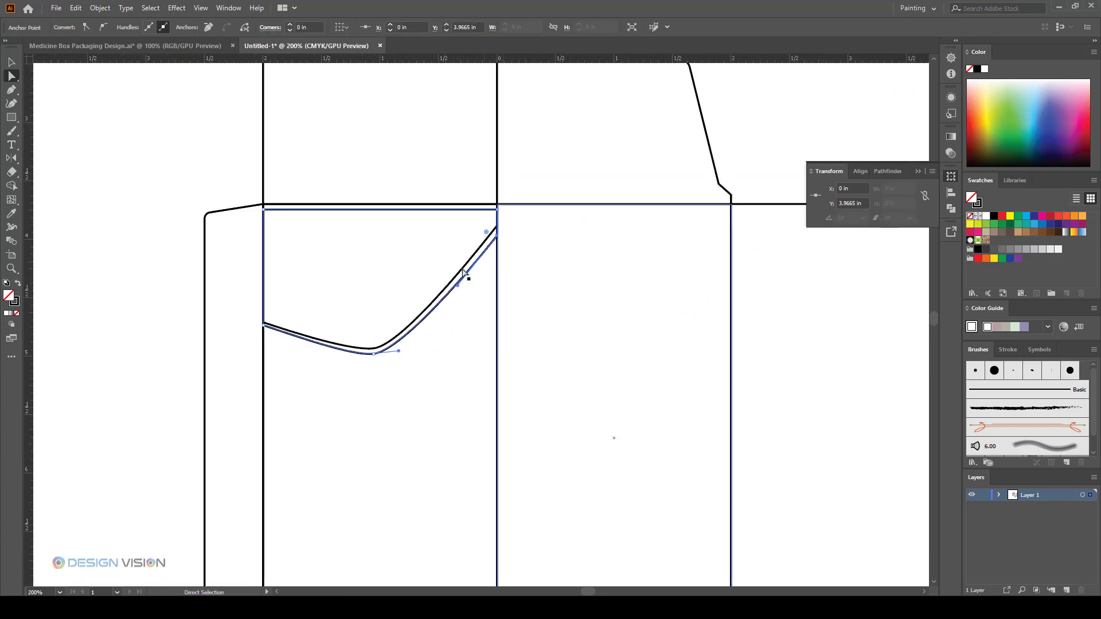
pyautogui.click(143, 272)
pyautogui.keyDown('alt'); pyautogui.scroll(-2, 445, 290); pyautogui.keyUp('alt')
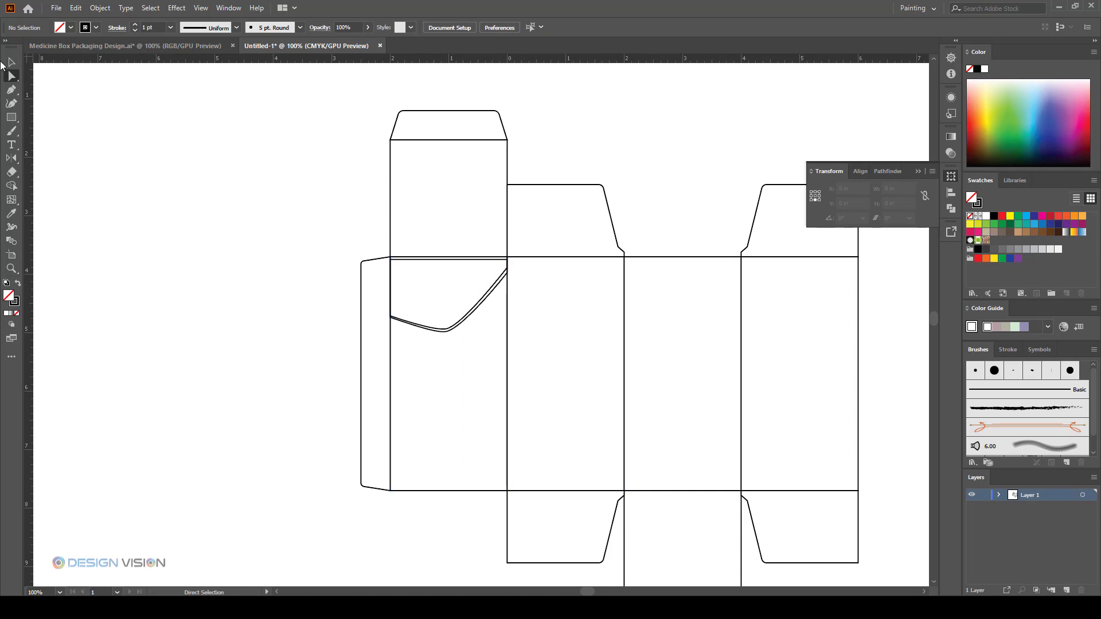
pyautogui.keyDown('alt'); pyautogui.scroll(-2, 235, 222); pyautogui.keyUp('alt')
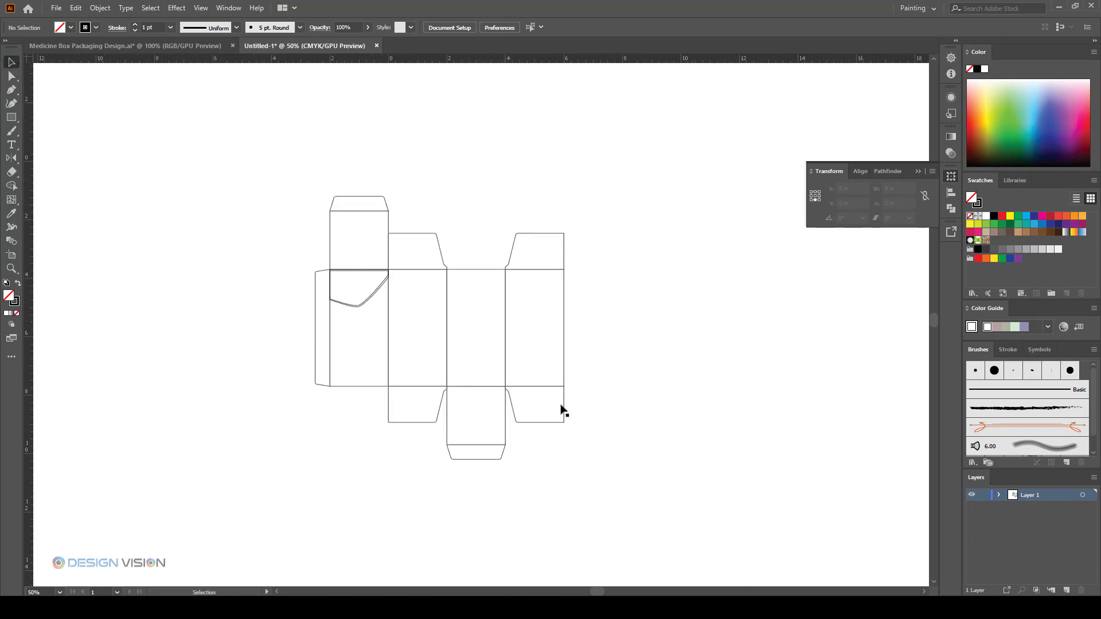
pyautogui.keyDown('alt'); pyautogui.scroll(2, 404, 397); pyautogui.keyUp('alt')
pyautogui.scroll(3, 189, 342)
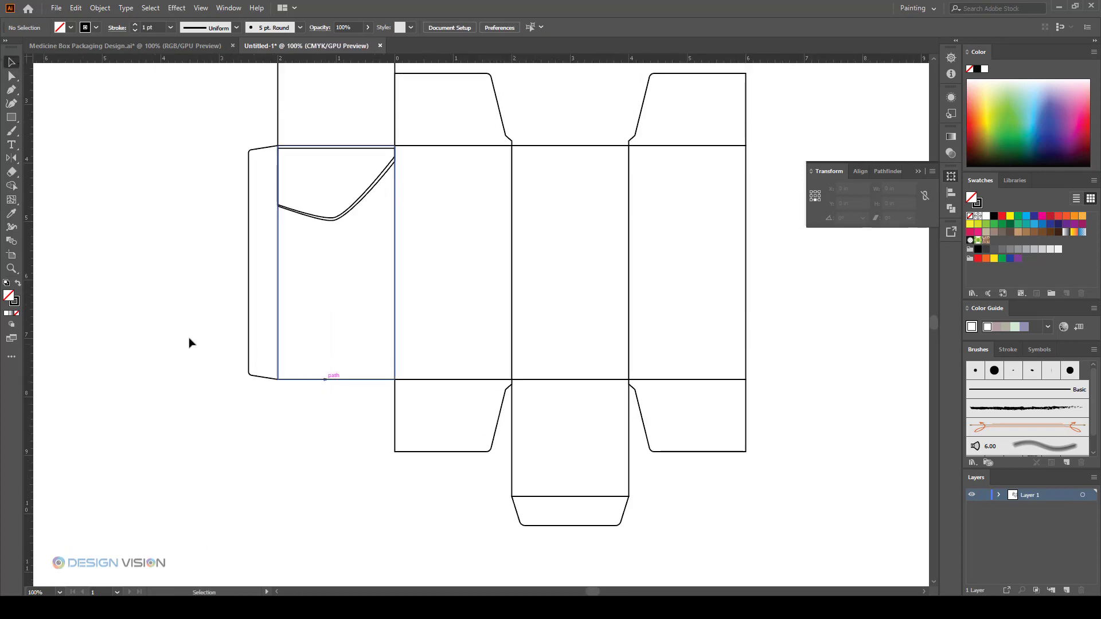
pyautogui.keyDown('alt'); pyautogui.scroll(-2, 321, 348); pyautogui.keyUp('alt')
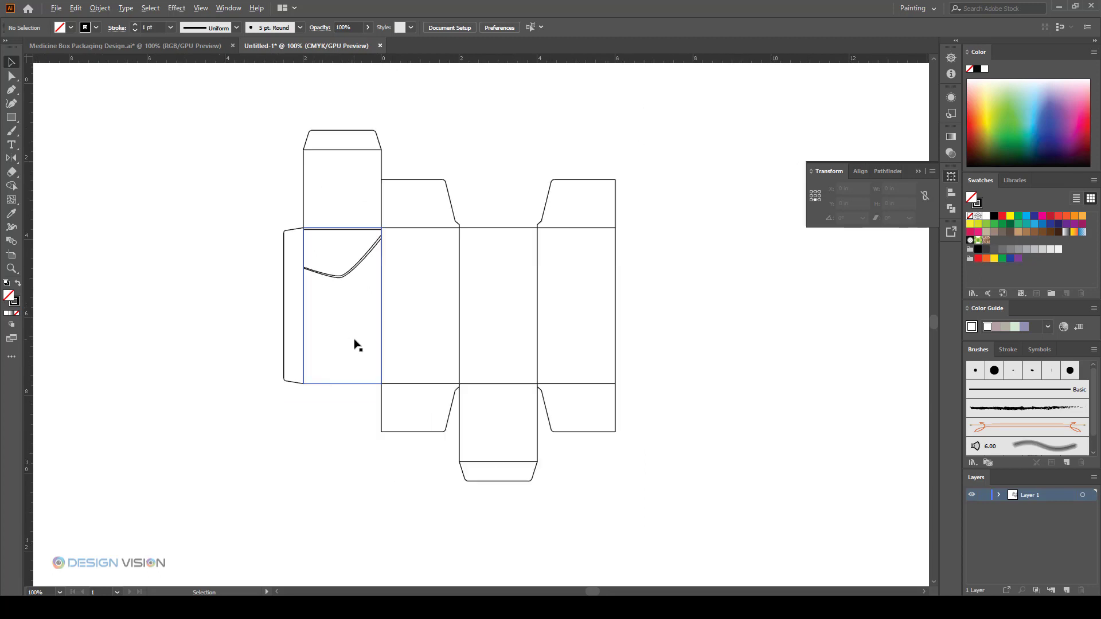
pyautogui.keyDown('alt'); pyautogui.scroll(1, 378, 389); pyautogui.keyUp('alt')
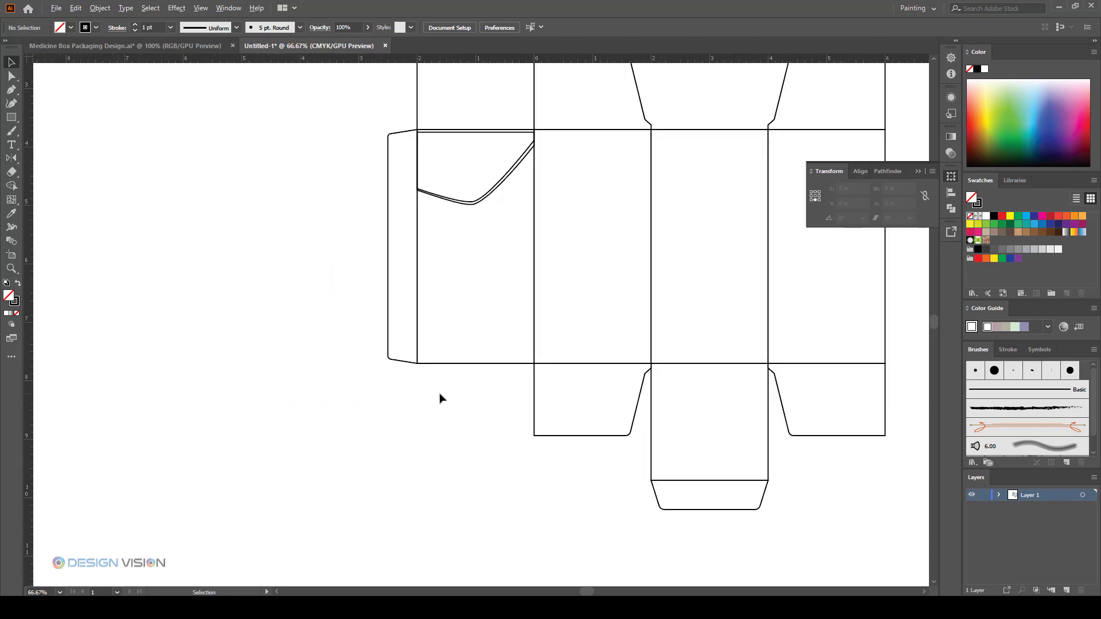
pyautogui.moveTo(464, 414); pyautogui.dragTo(406, 407)
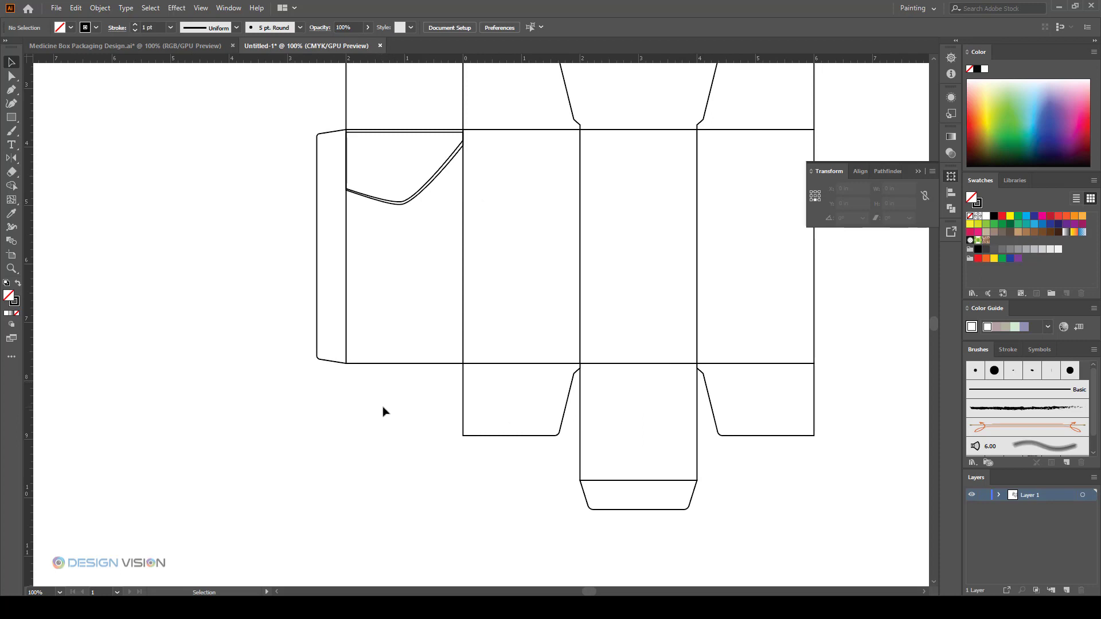
pyautogui.scroll(4, 383, 412)
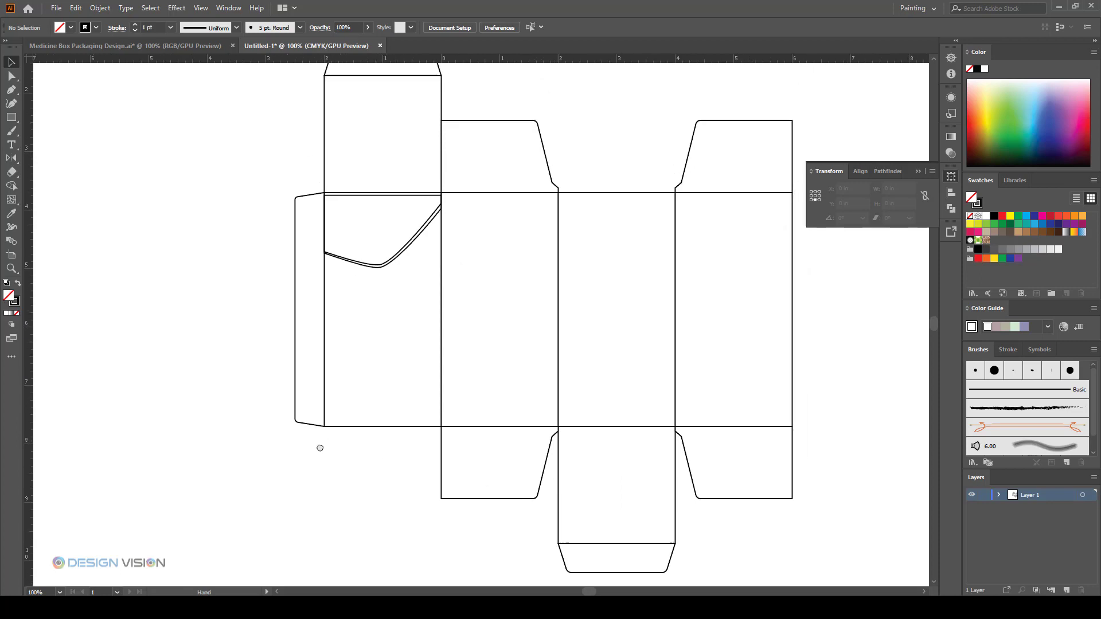
# - Draw a rectangle about 2 × 1 in at the first panel's lower end and round its corners to about 0.27 in
pyautogui.click(14, 120)
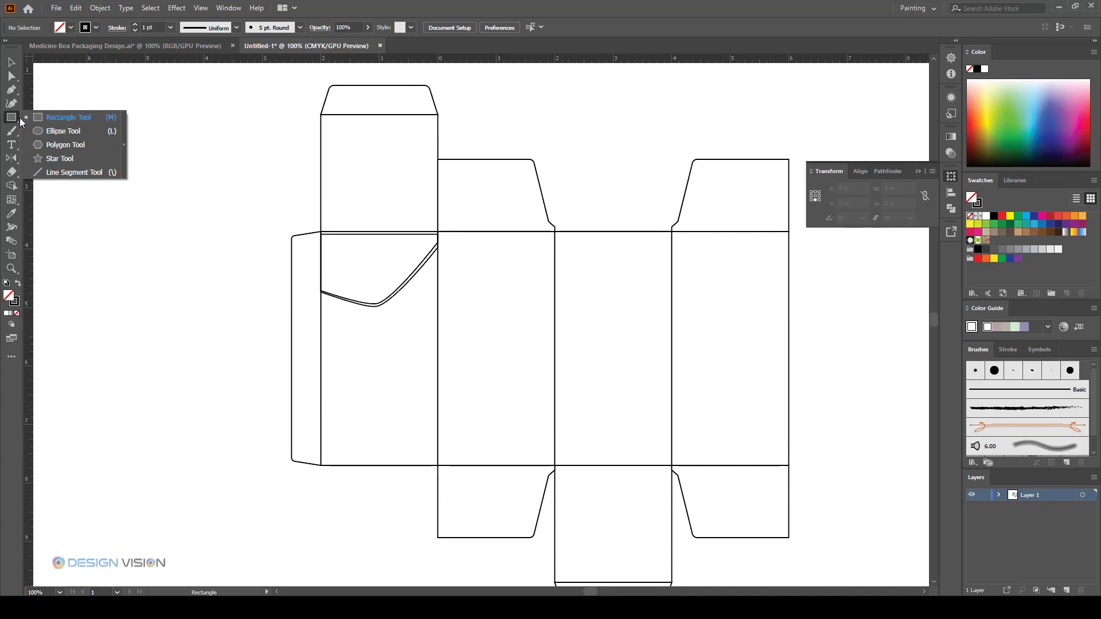
pyautogui.click(73, 117)
pyautogui.moveTo(321, 465); pyautogui.dragTo(439, 407)
pyautogui.scroll(1, 361, 442)
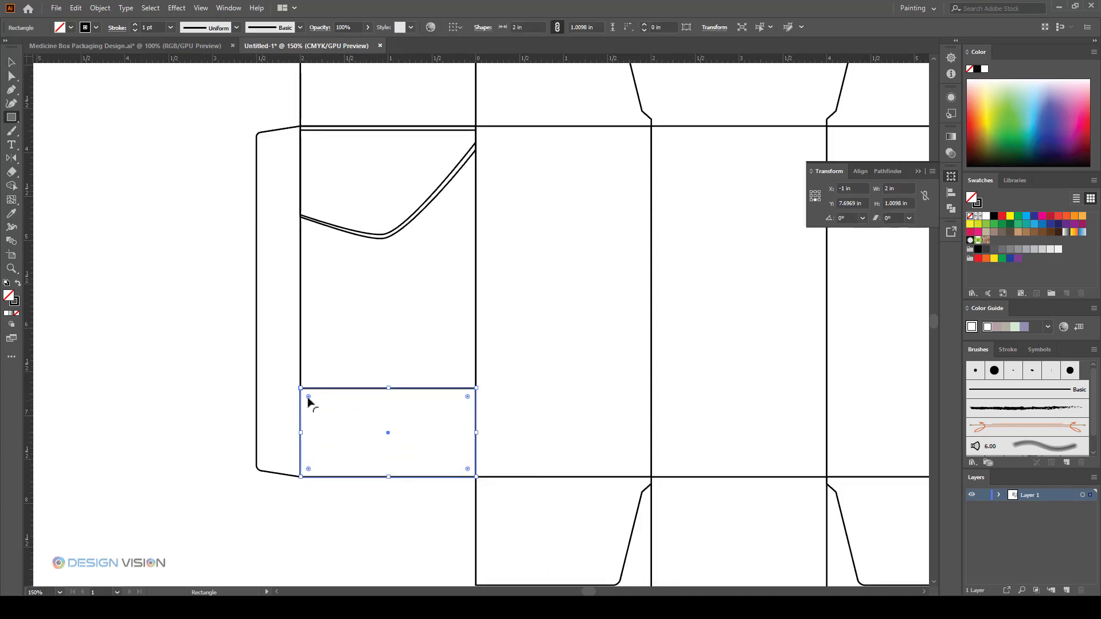
pyautogui.moveTo(308, 400); pyautogui.dragTo(320, 417)
pyautogui.click(14, 64)
pyautogui.click(149, 275)
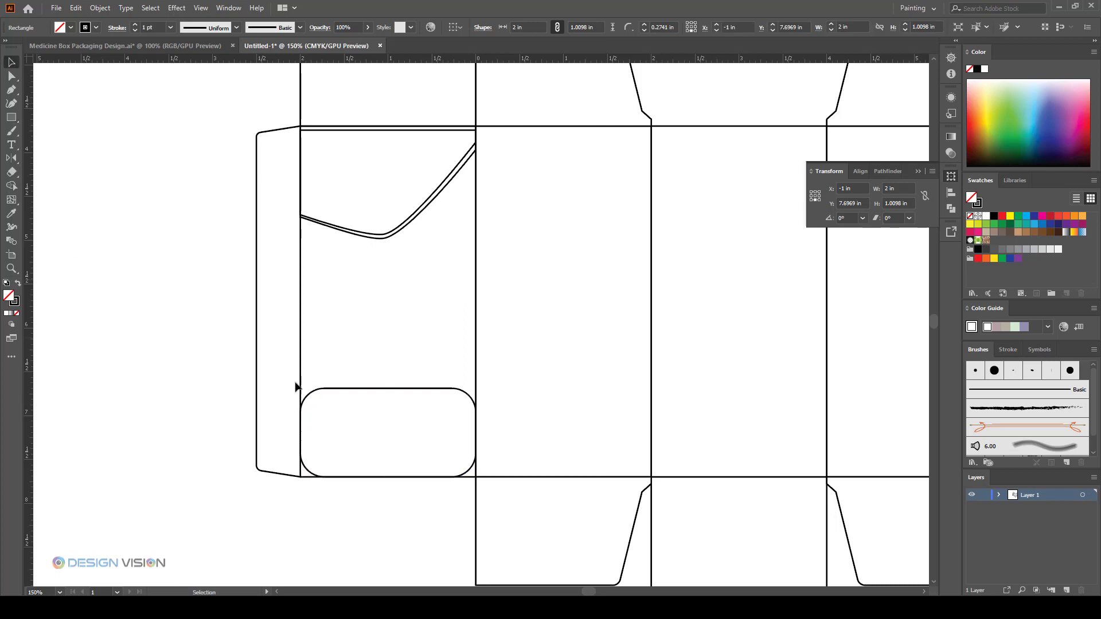
# - Move the rounded rectangle up about 1 in and draw a second rectangle about 2 × 0.62 in on the panel's lower edge
pyautogui.moveTo(376, 388); pyautogui.dragTo(376, 297)
pyautogui.click(84, 201)
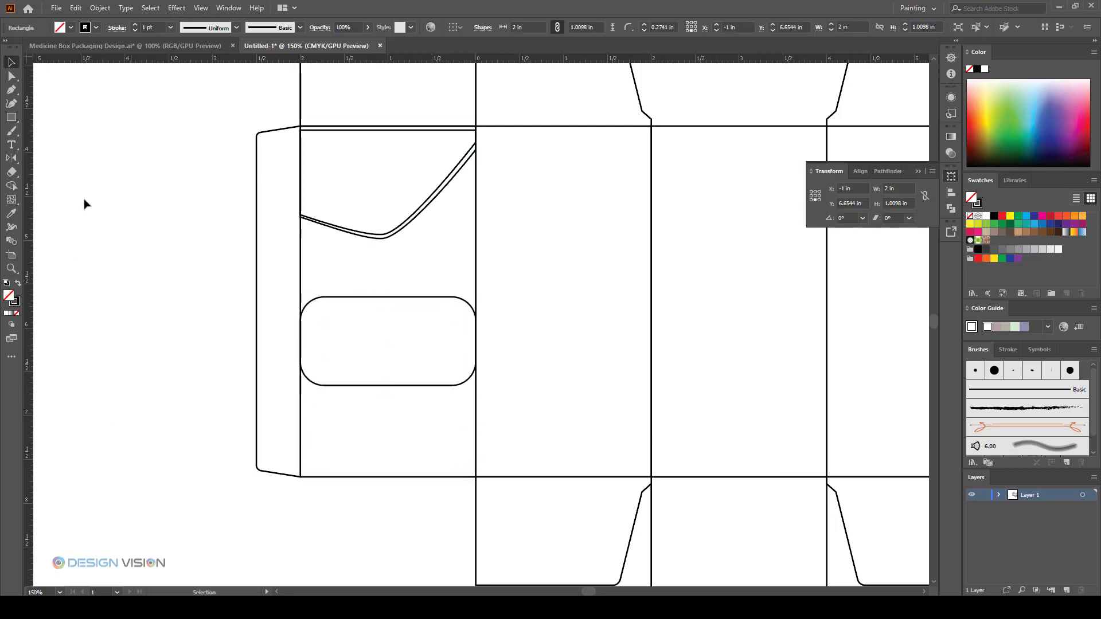
pyautogui.click(11, 117)
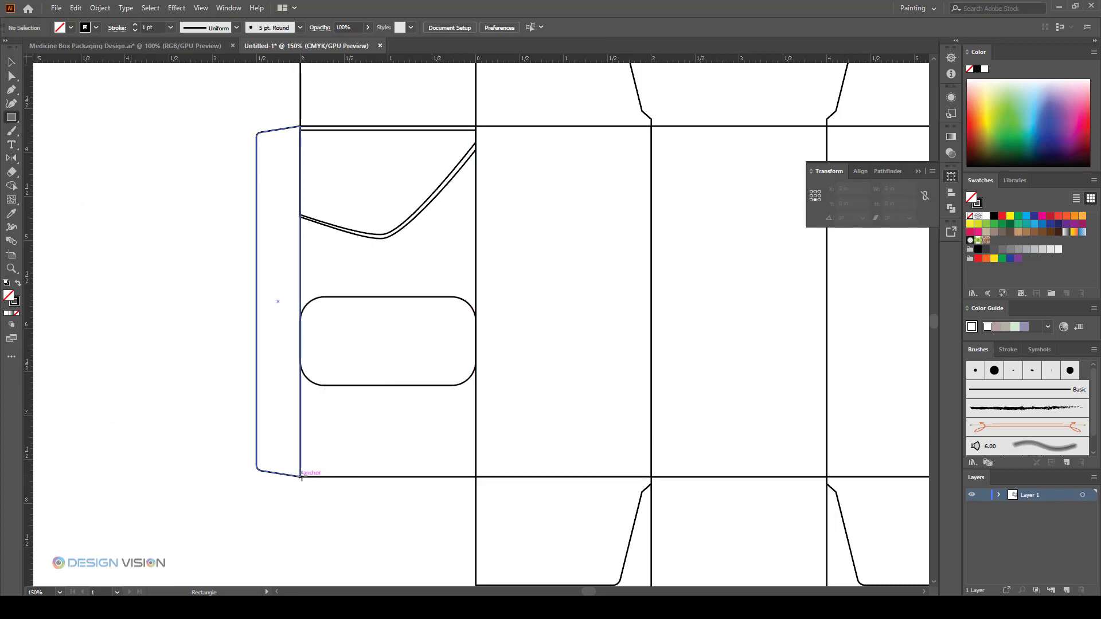
pyautogui.moveTo(302, 476); pyautogui.dragTo(475, 421)
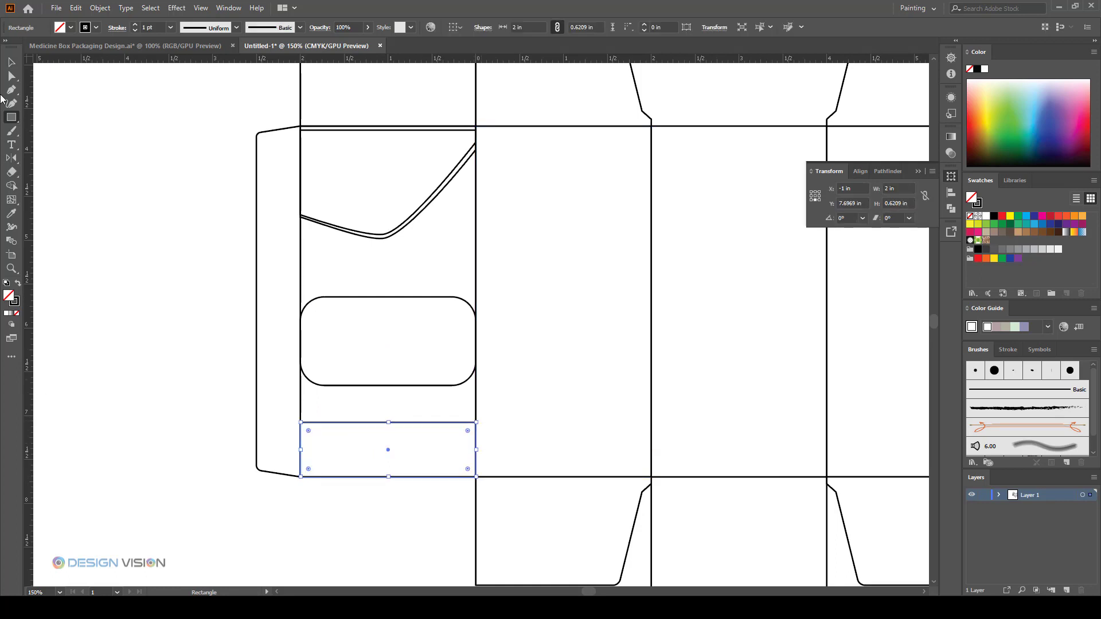
pyautogui.click(12, 61)
pyautogui.click(122, 216)
# - Move the rounded rectangle down to overlap the lower rectangle and reduce its corner radius to about 0.2 in
pyautogui.moveTo(433, 388); pyautogui.dragTo(431, 444)
pyautogui.scroll(1, 308, 456)
pyautogui.moveTo(321, 411); pyautogui.dragTo(355, 409)
pyautogui.click(321, 508)
pyautogui.scroll(2, 347, 448)
pyautogui.scroll(-2, 352, 414)
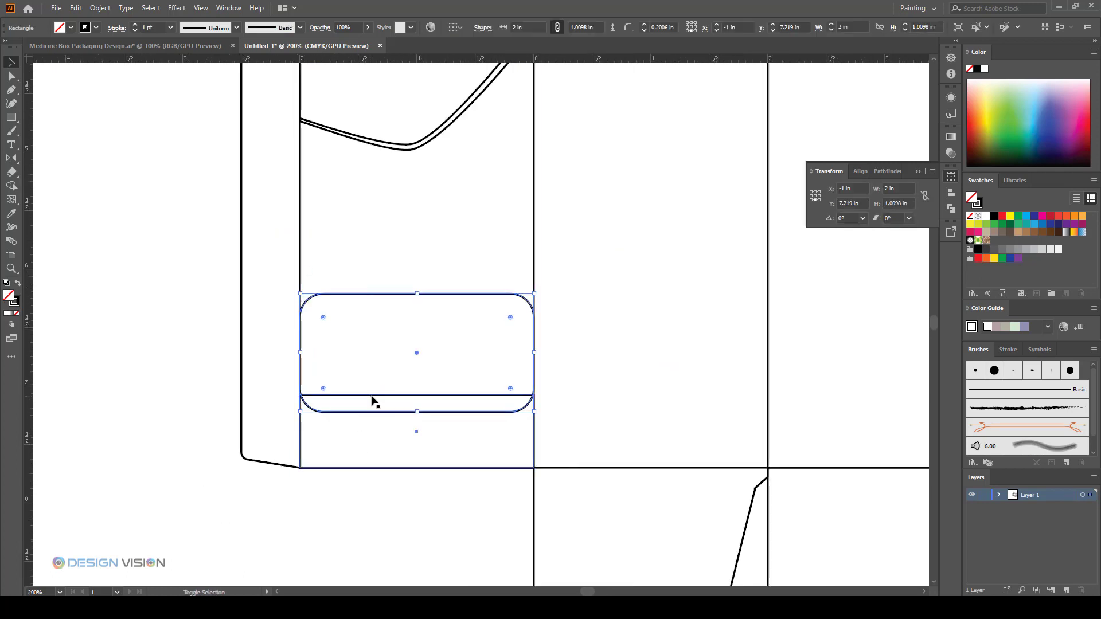
# - Subtract the rounded rectangle from the lower rectangle with the Shape Builder, leaving a band with a curved upper edge
pyautogui.keyDown('shift'); pyautogui.click(372, 396); pyautogui.keyUp('shift')
pyautogui.scroll(-2, 416, 441)
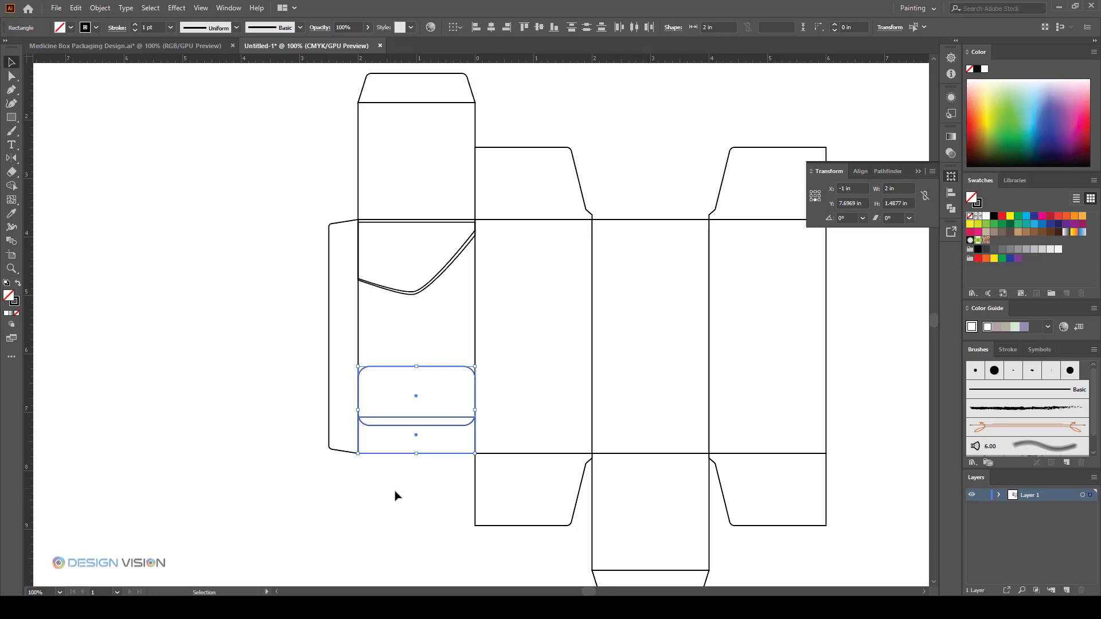
pyautogui.click(12, 186)
pyautogui.moveTo(432, 408); pyautogui.dragTo(432, 425)
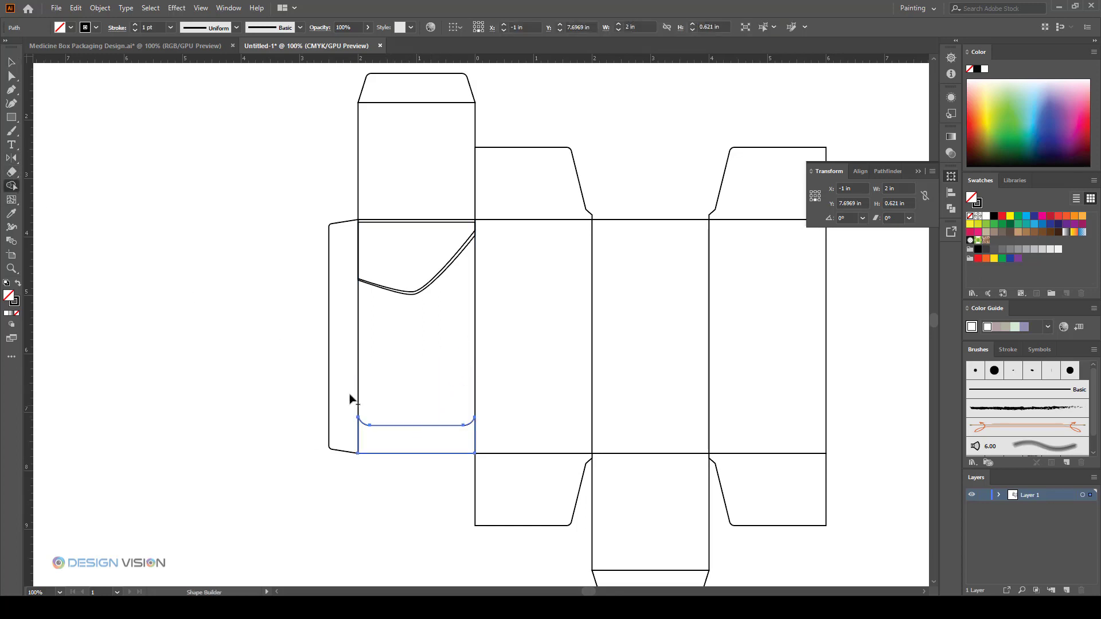
pyautogui.click(11, 63)
pyautogui.click(241, 280)
# - Show all hidden objects so the colour swatches, product title and company logo are available beside the die-line
pyautogui.scroll(-1, 241, 280)
pyautogui.moveTo(242, 297); pyautogui.dragTo(319, 305)
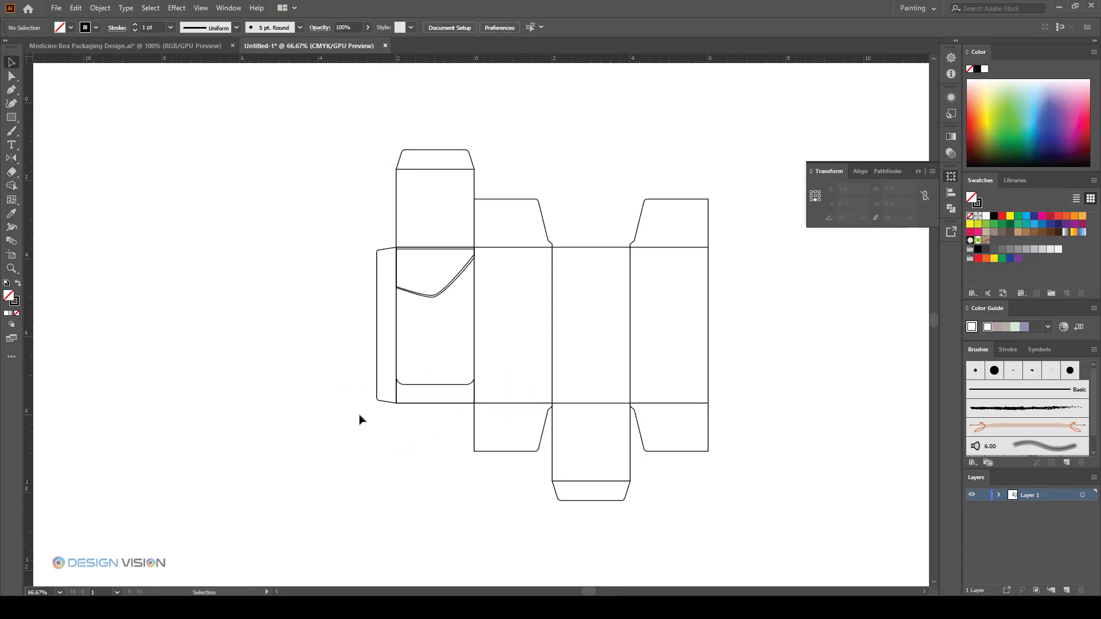
pyautogui.hotkey('ctrl', 'alt', '3')
pyautogui.click(236, 385)
pyautogui.moveTo(219, 363); pyautogui.dragTo(285, 380)
pyautogui.scroll(1, 244, 331)
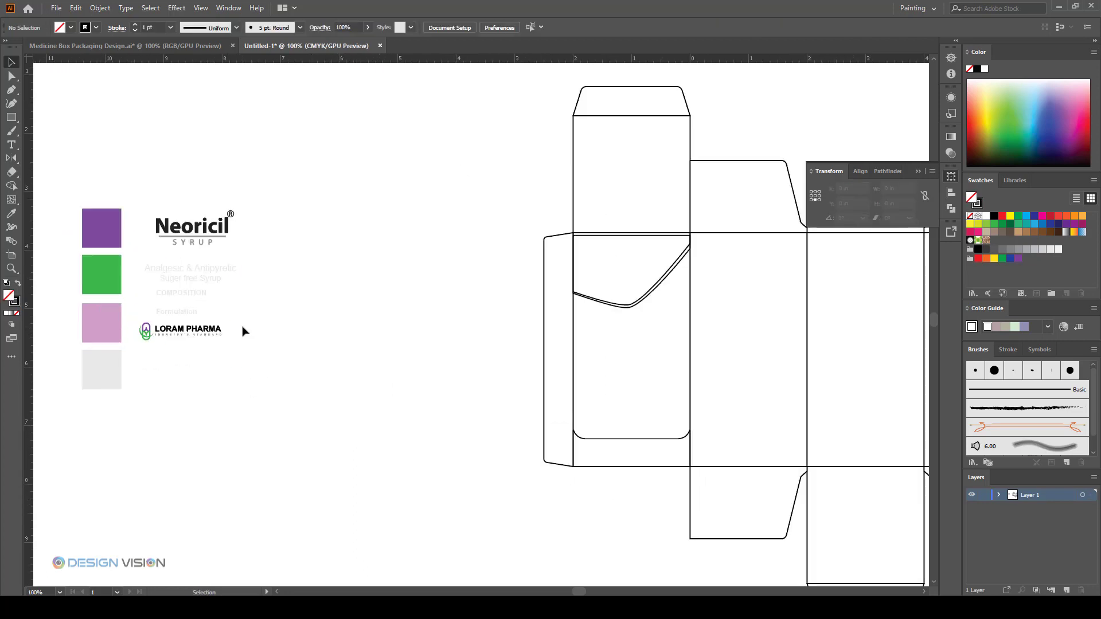
pyautogui.moveTo(319, 295); pyautogui.dragTo(326, 340)
pyautogui.scroll(-1, 442, 344)
pyautogui.moveTo(443, 344); pyautogui.dragTo(435, 332)
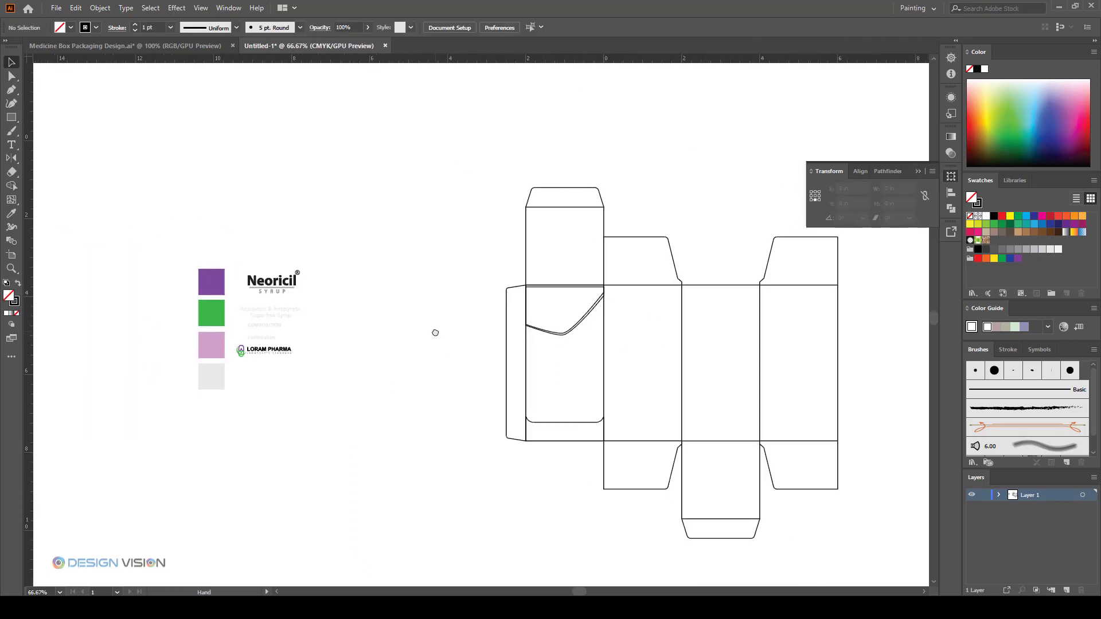
pyautogui.scroll(-1, 452, 383)
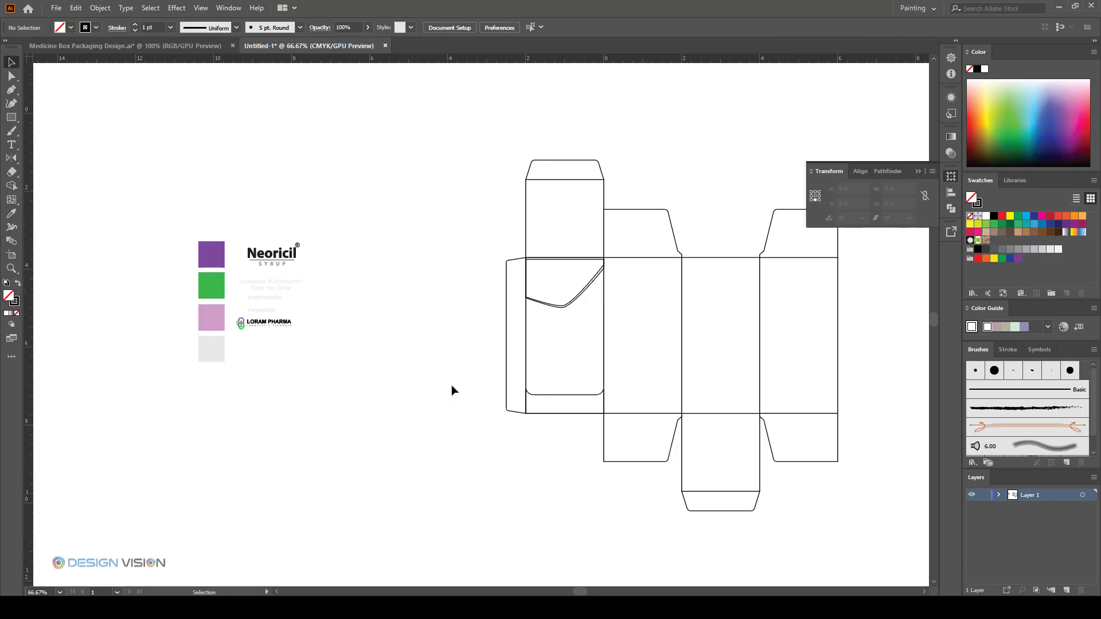
# - Move the complete box die-line about 1.68 in to the left, closer to the colour swatches
pyautogui.moveTo(509, 405); pyautogui.dragTo(440, 408)
pyautogui.moveTo(411, 150); pyautogui.dragTo(844, 544)
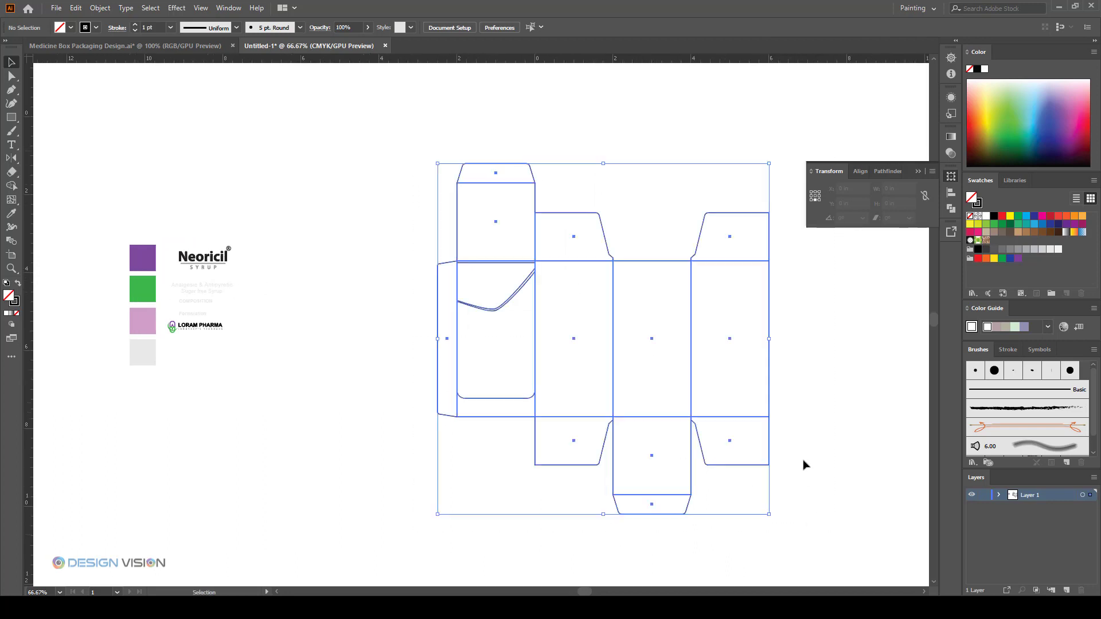
pyautogui.moveTo(761, 417); pyautogui.dragTo(696, 417)
pyautogui.click(766, 437)
# - Fill the original curved piece on the first panel with the purple sampled from the purple swatch
pyautogui.click(442, 299)
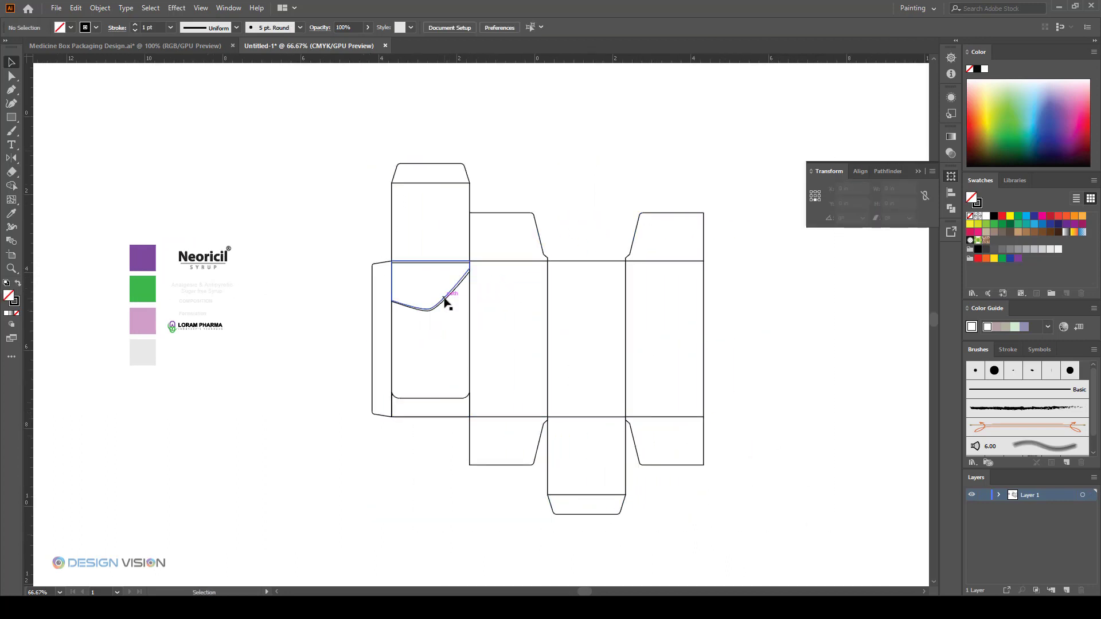
pyautogui.click(10, 213)
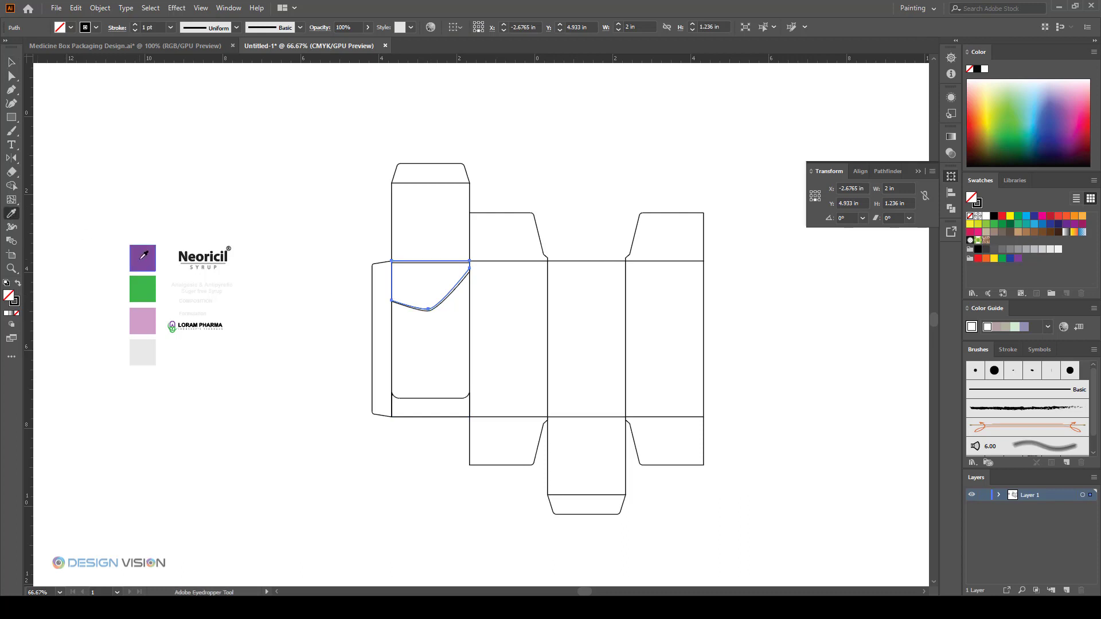
pyautogui.click(143, 254)
pyautogui.click(11, 62)
pyautogui.click(234, 167)
# - Fill the offset curved piece on the first panel with pink sampled from the pink swatch and place it behind the purple piece
pyautogui.scroll(3, 428, 252)
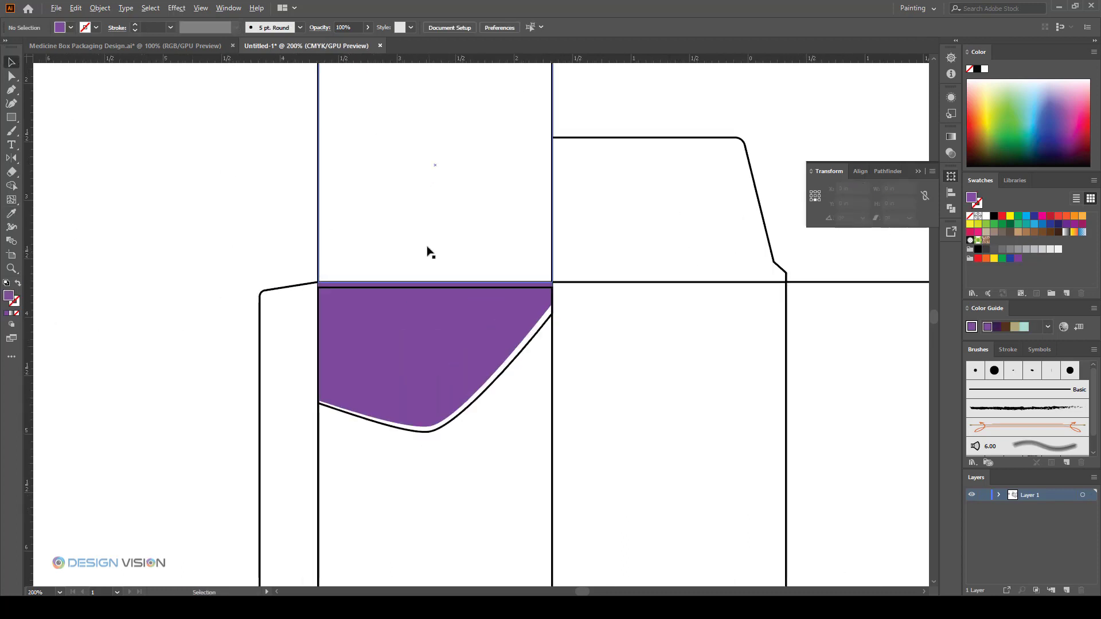
pyautogui.scroll(-1, 424, 260)
pyautogui.click(479, 359)
pyautogui.scroll(-2, 480, 359)
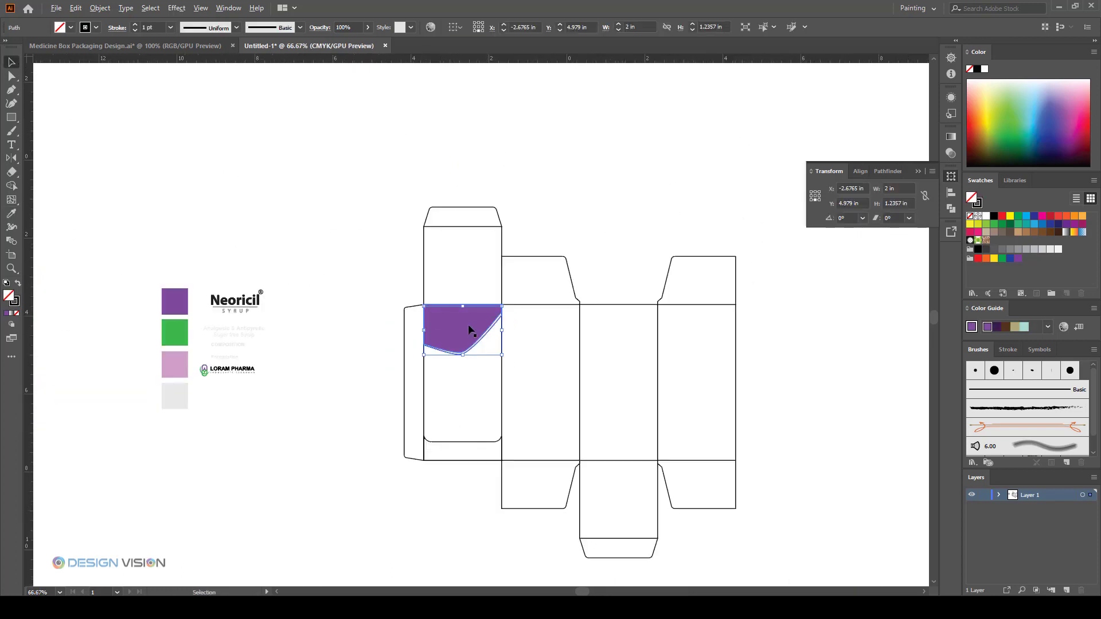
pyautogui.click(12, 215)
pyautogui.click(172, 363)
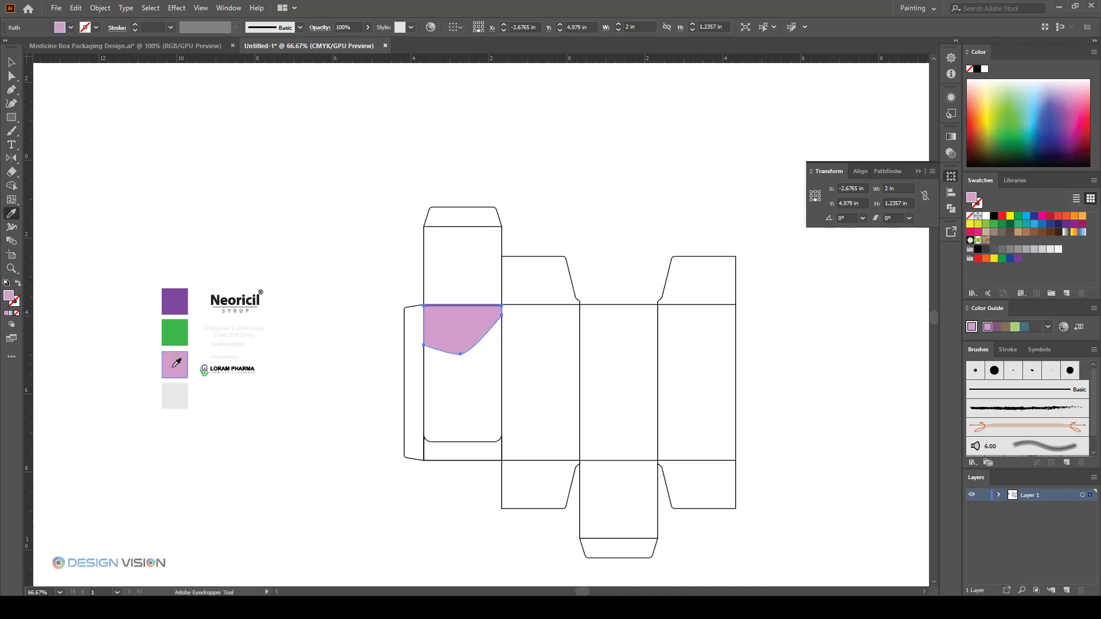
pyautogui.hotkey('ctrl', 'z')
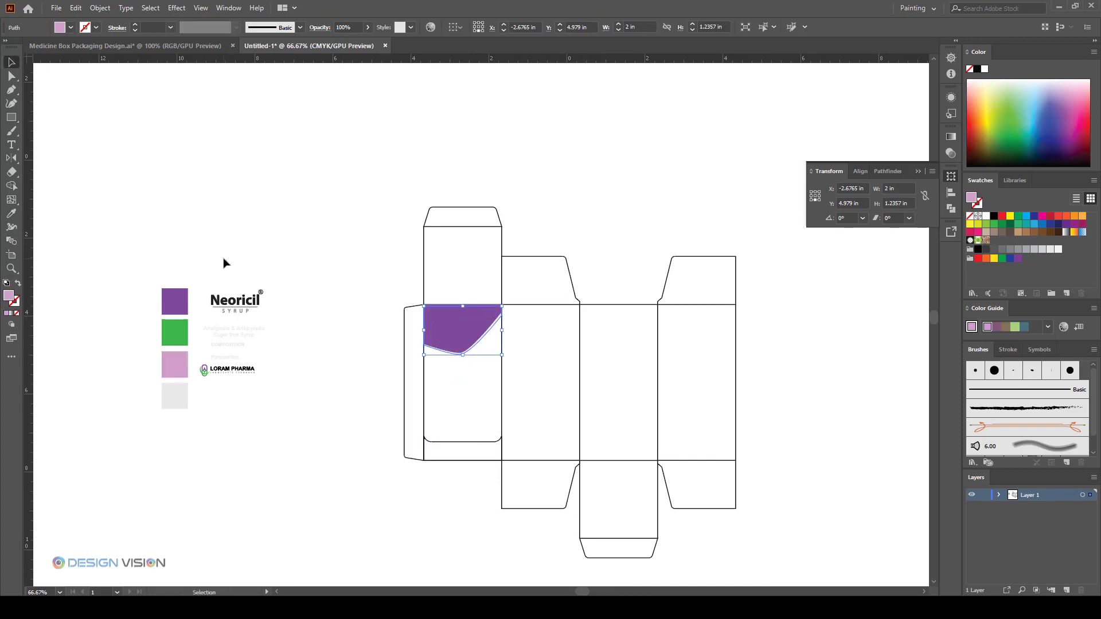
pyautogui.moveTo(537, 235); pyautogui.dragTo(515, 260)
pyautogui.click(360, 191)
pyautogui.scroll(2, 466, 351)
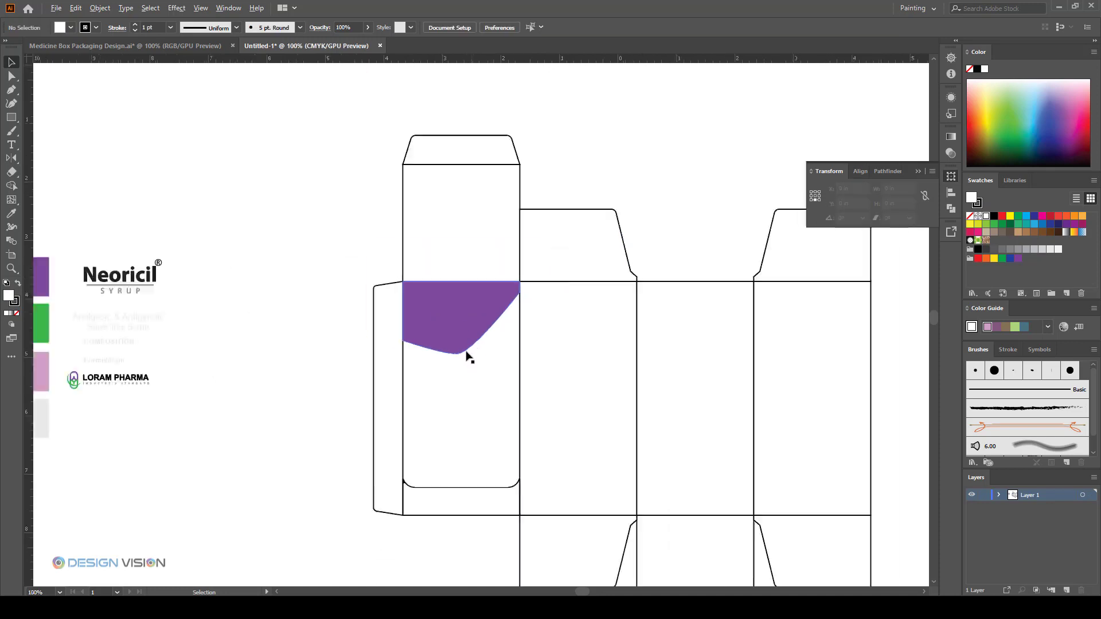
# - Use Outline view to select the purple and pink curved pieces on the first panel together, and group them
pyautogui.hotkey('ctrl', 'y')
pyautogui.click(466, 351)
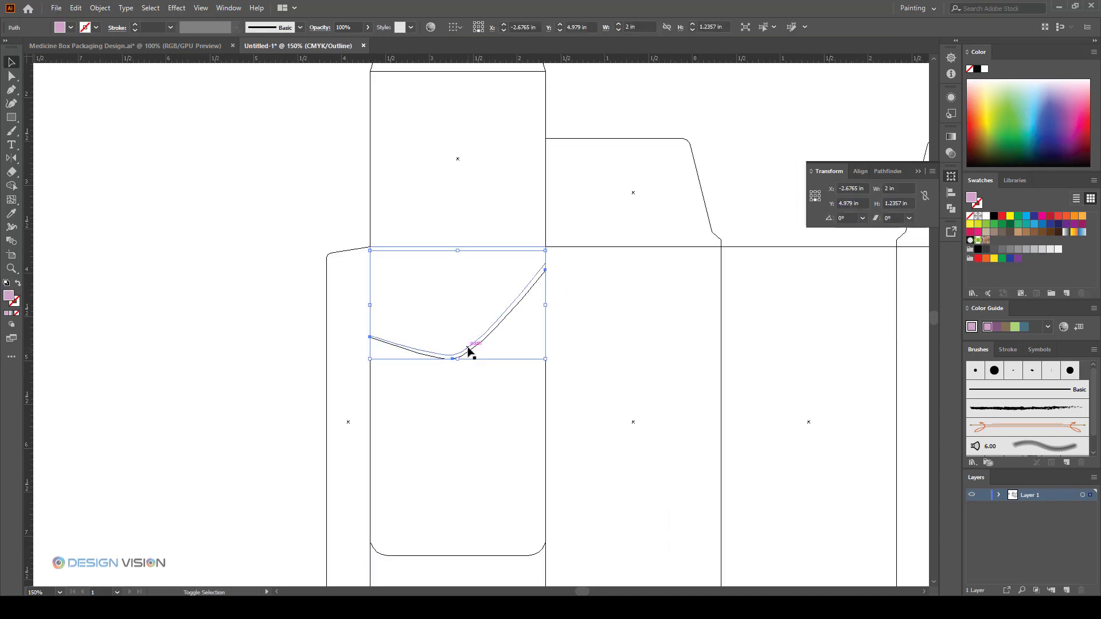
pyautogui.hotkey('ctrl', 'y')
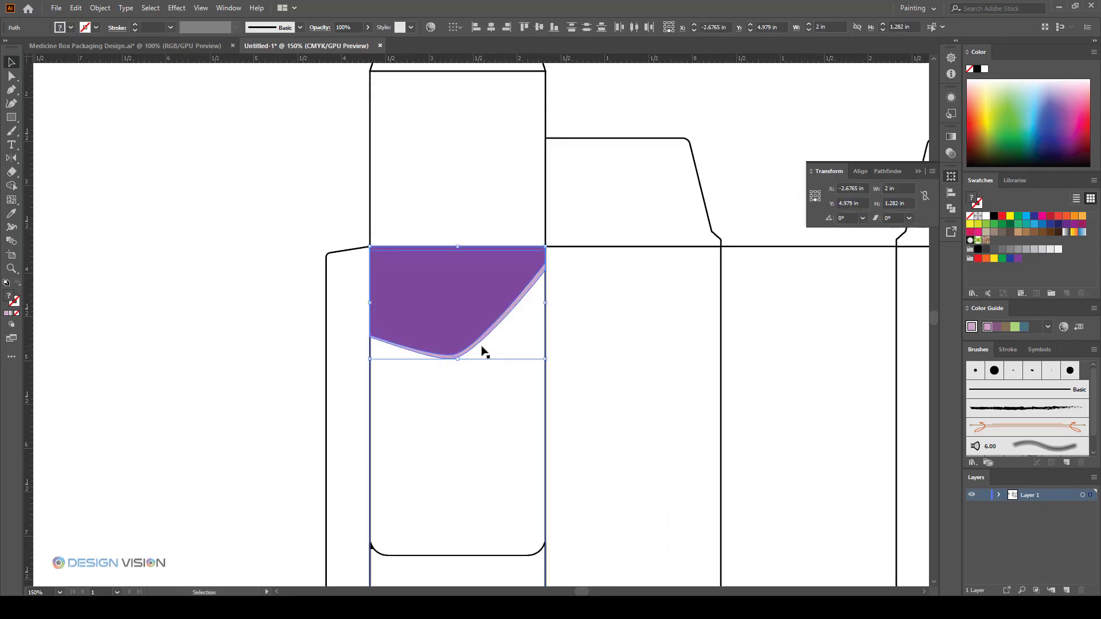
pyautogui.scroll(-2, 191, 204)
pyautogui.moveTo(190, 292); pyautogui.dragTo(694, 489)
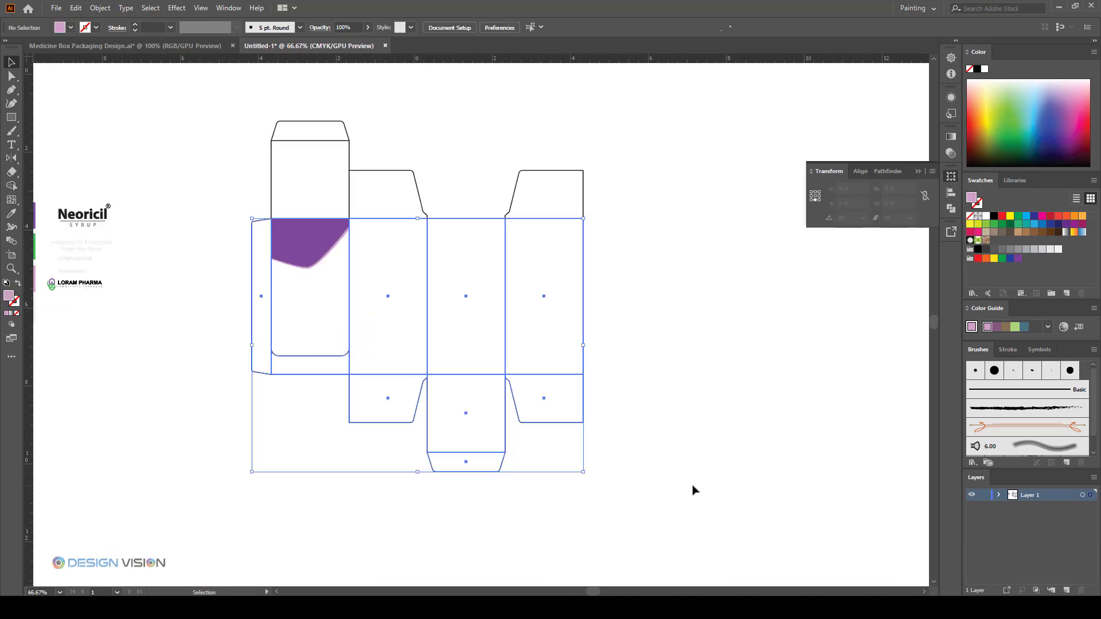
pyautogui.keyDown('shift'); pyautogui.moveTo(225, 112); pyautogui.dragTo(657, 199); pyautogui.keyUp('shift')
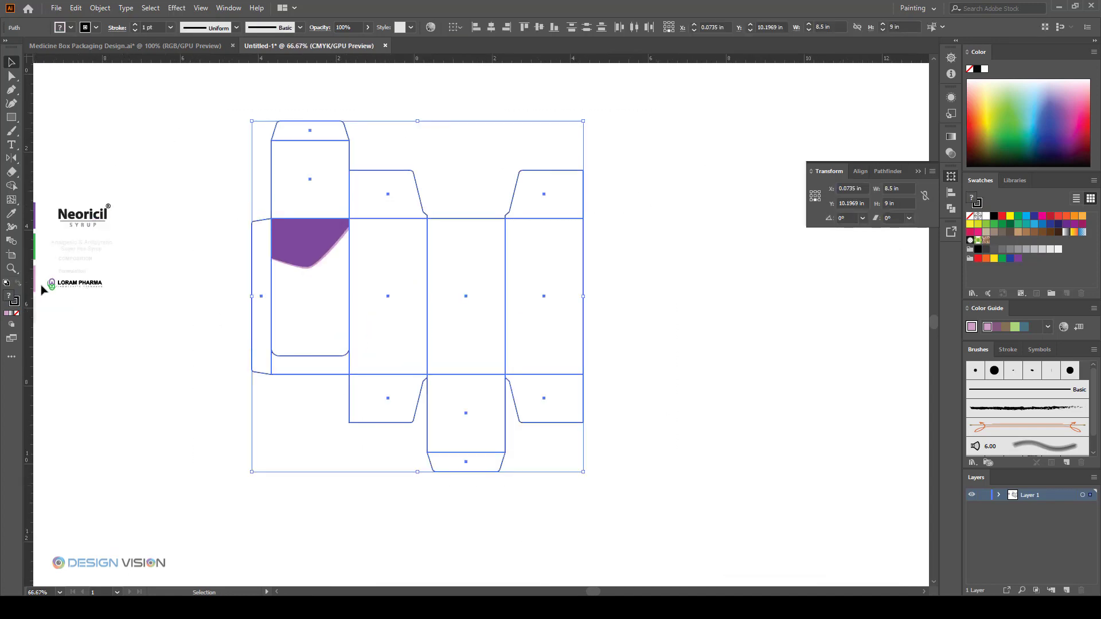
pyautogui.click(361, 181)
# - Fill the curved-edge band at the foot of the first panel with the light grey sampled from the grey swatch
pyautogui.moveTo(578, 160); pyautogui.dragTo(677, 170)
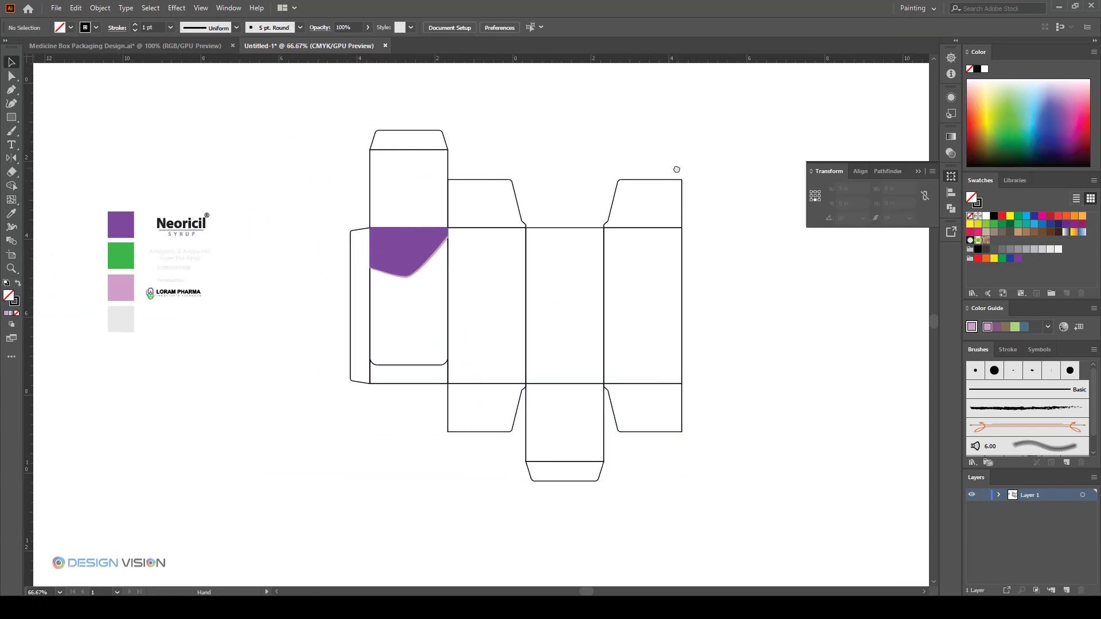
pyautogui.scroll(1, 369, 394)
pyautogui.click(417, 386)
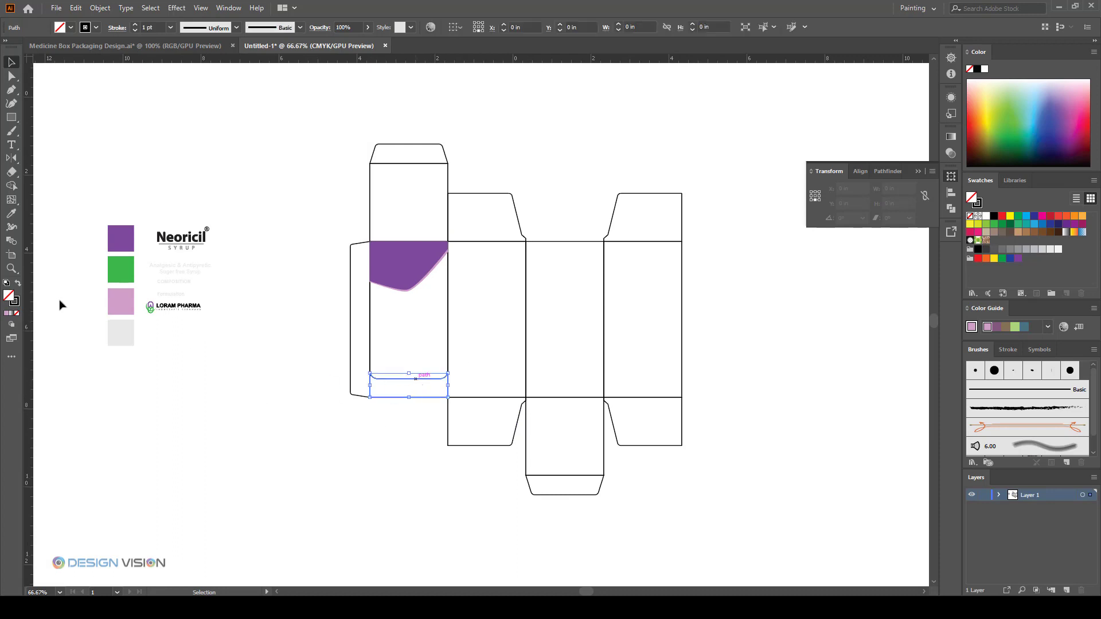
pyautogui.click(12, 215)
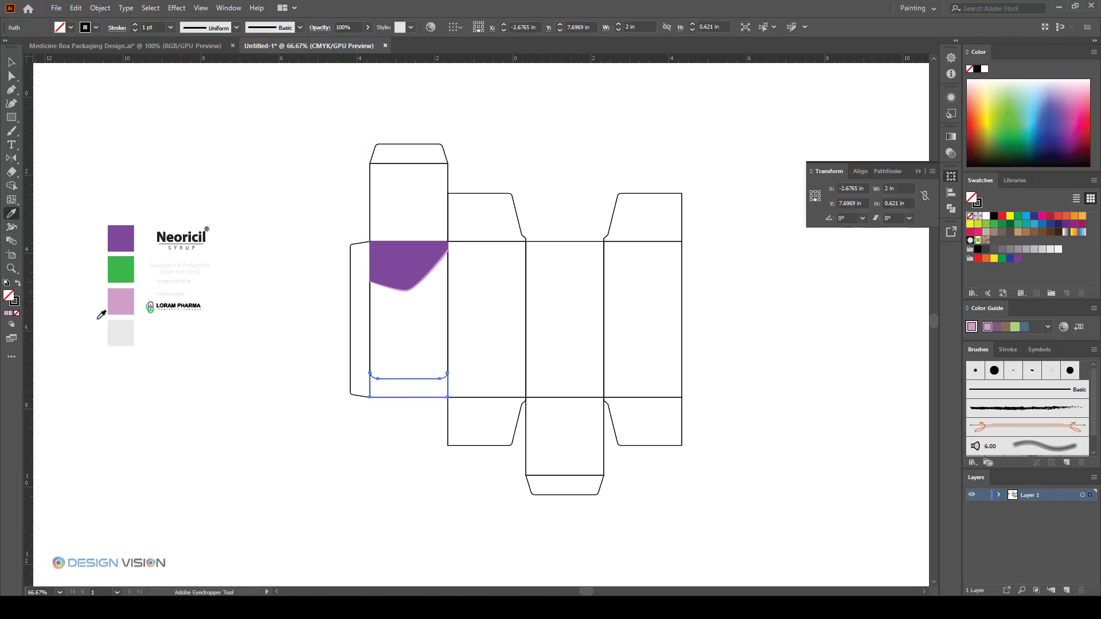
pyautogui.click(127, 330)
pyautogui.click(226, 158)
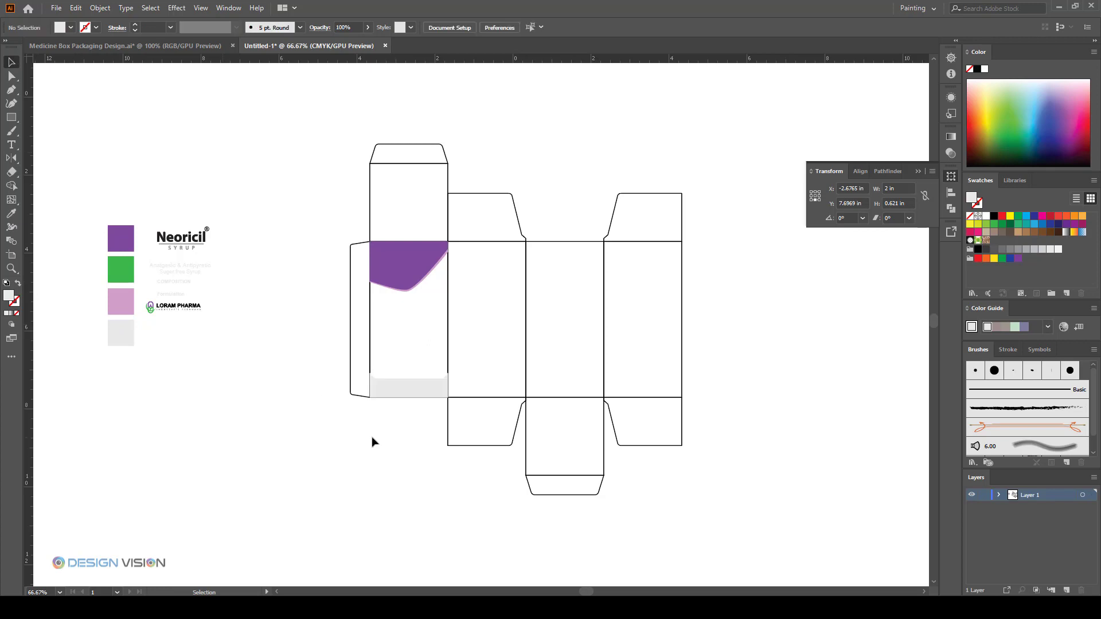
# - Inspect the grey band and the grouped purple and pink curves on the first panel at closer range
pyautogui.scroll(3, 379, 402)
pyautogui.click(412, 378)
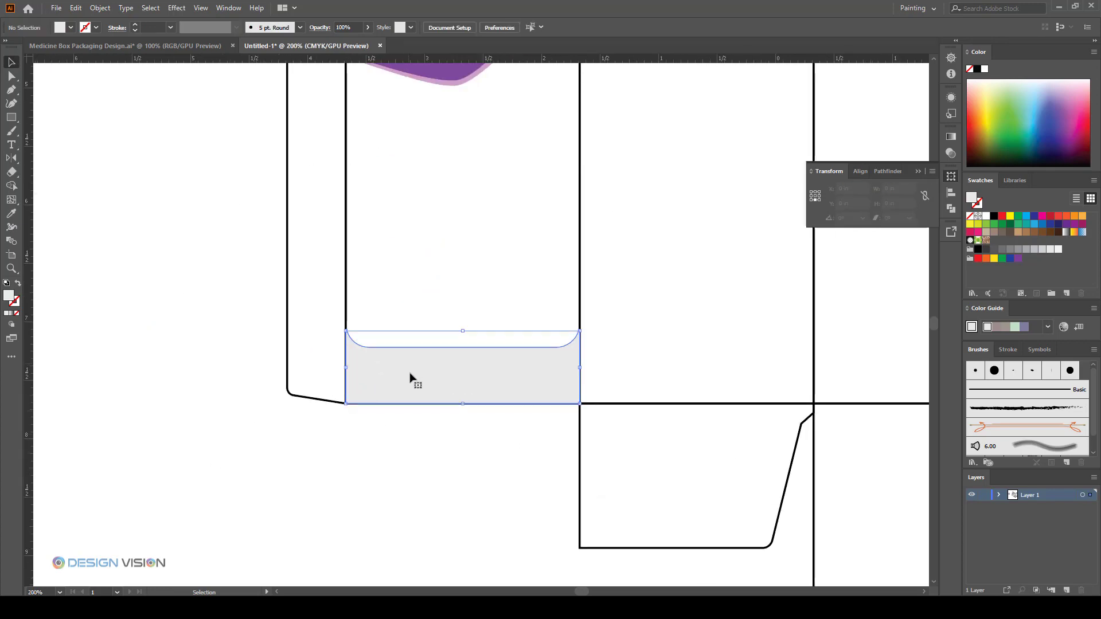
pyautogui.click(219, 403)
pyautogui.scroll(-1, 219, 403)
pyautogui.scroll(4, 219, 403)
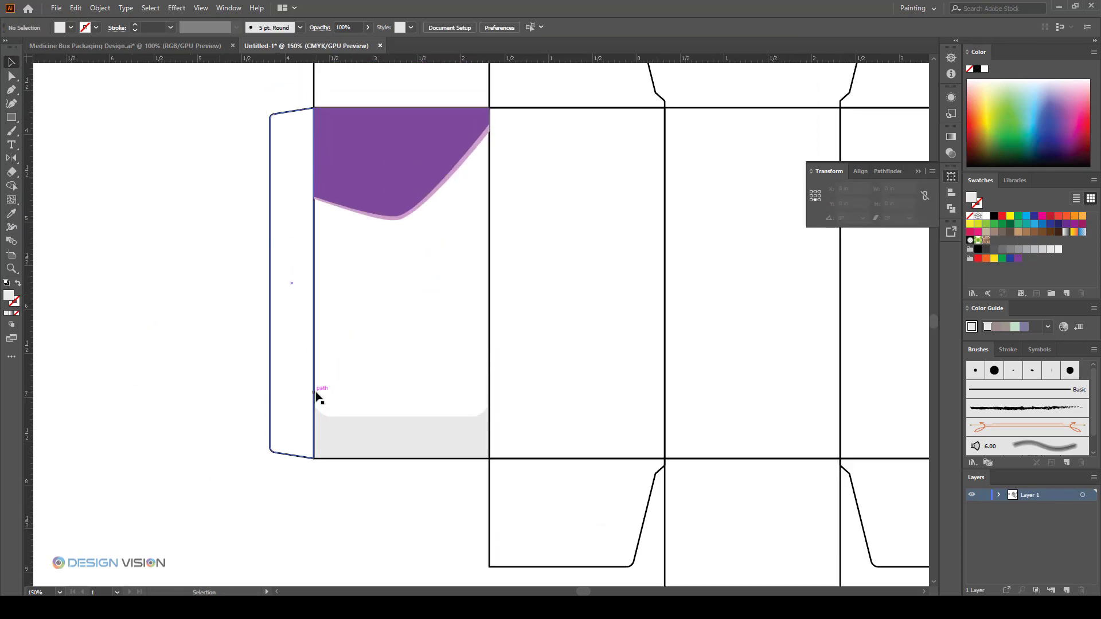
pyautogui.click(294, 263)
pyautogui.click(411, 214)
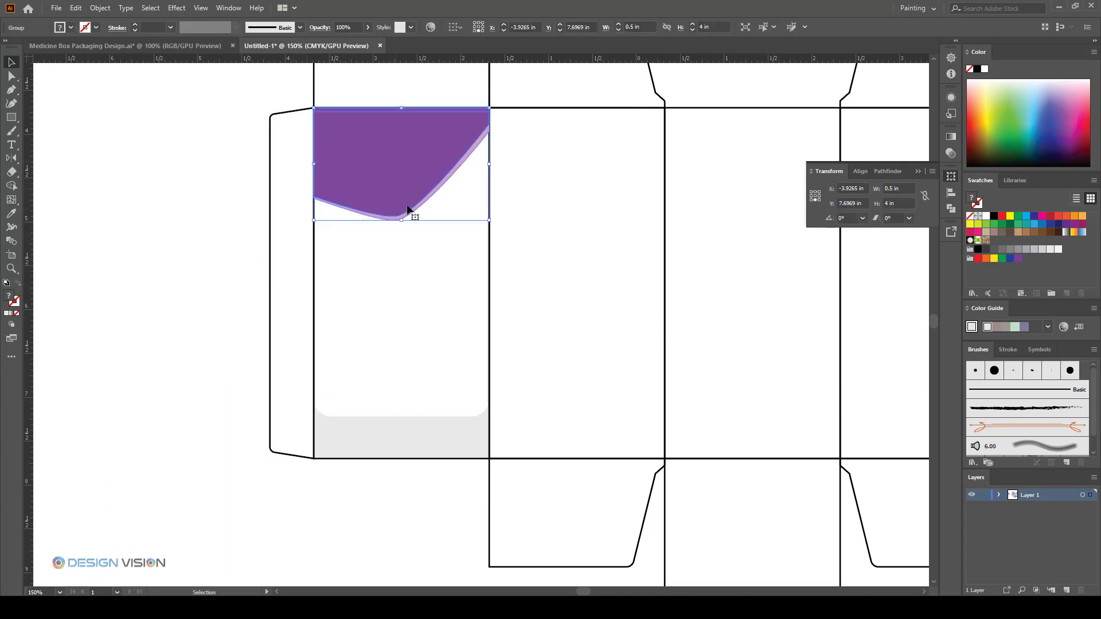
pyautogui.click(420, 236)
pyautogui.click(400, 201)
pyautogui.click(166, 195)
pyautogui.scroll(-1, 408, 260)
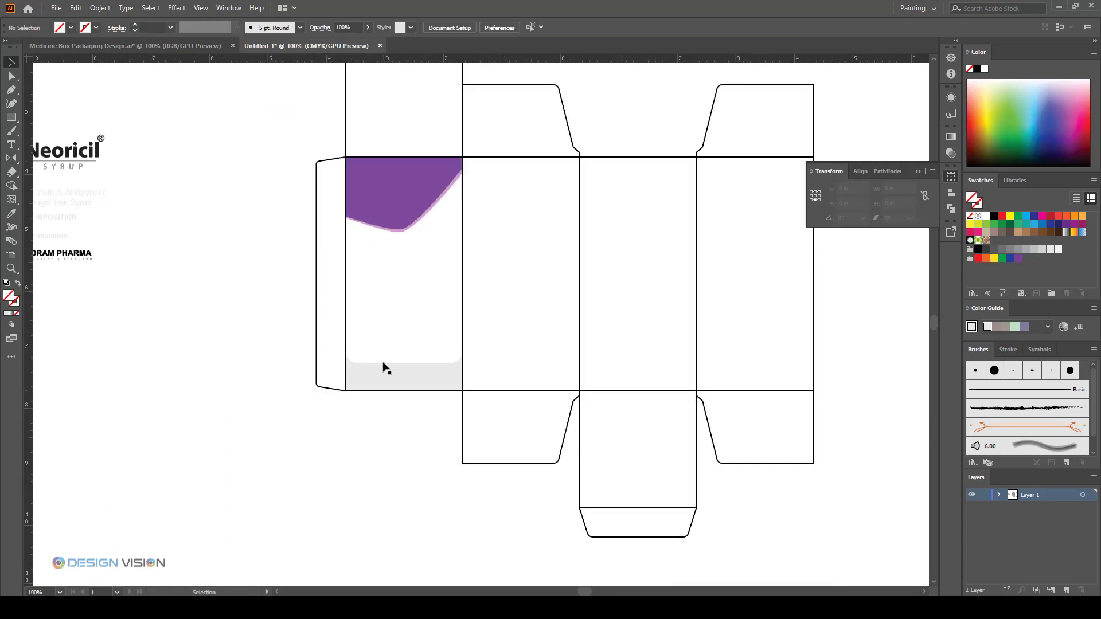
# - Fill the top closure panel and its tuck flap above the first panel with purple sampled from the purple swatch
pyautogui.scroll(-2, 384, 368)
pyautogui.scroll(1, 441, 353)
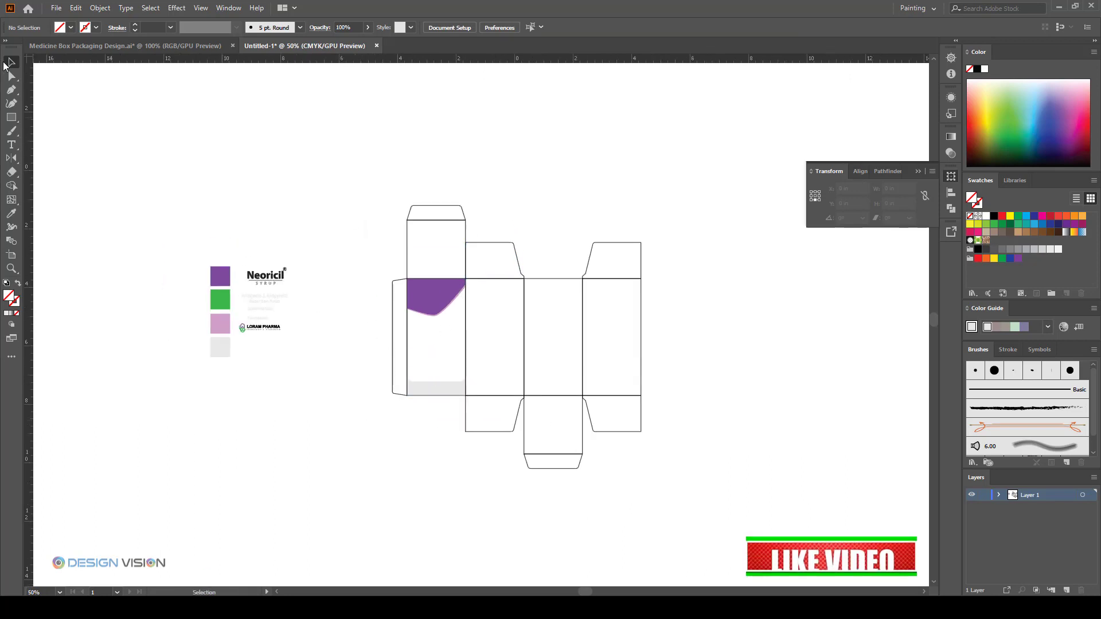
pyautogui.moveTo(12, 75); pyautogui.dragTo(64, 89)
pyautogui.scroll(1, 362, 298)
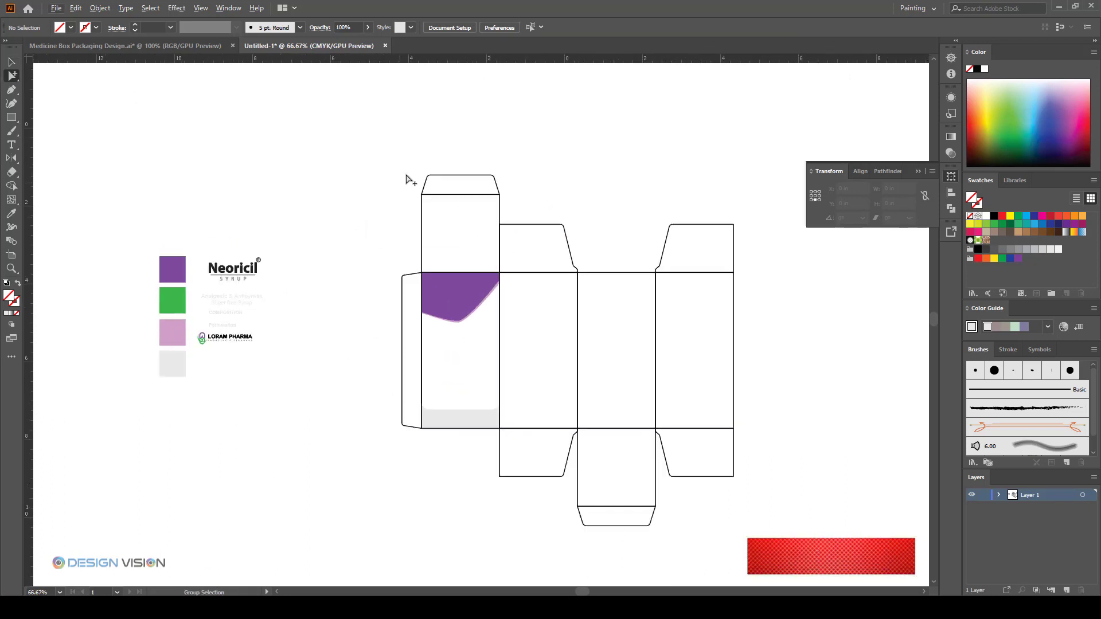
pyautogui.click(419, 181)
pyautogui.click(12, 214)
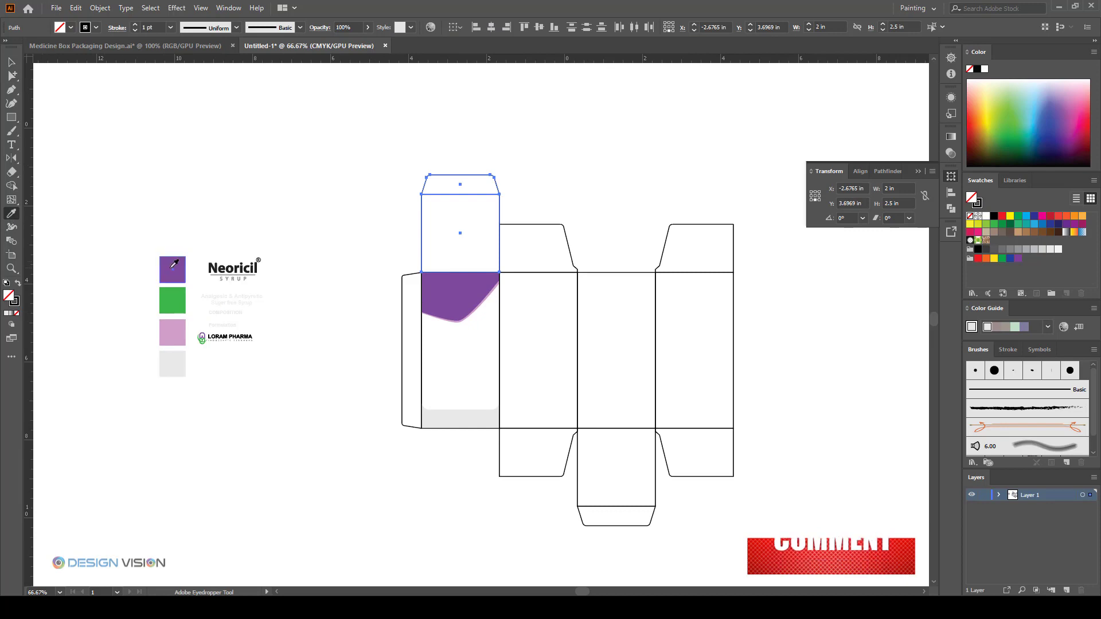
pyautogui.click(172, 267)
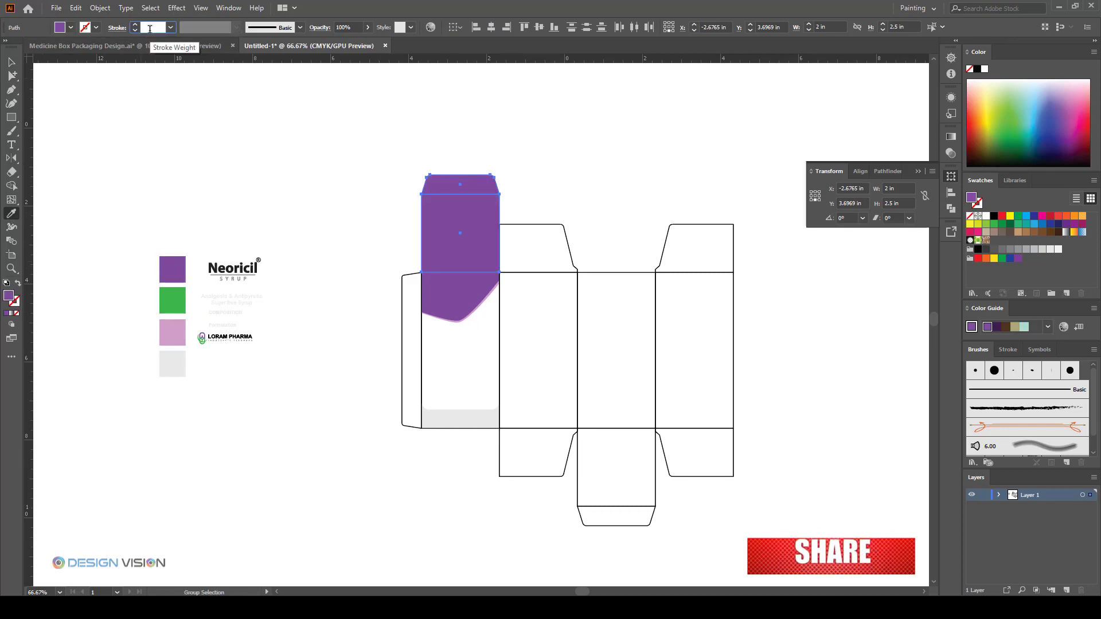
# - Set the outline of the purple top panel and tuck flap to a 0.5 pt stroke
pyautogui.write('0.5')
pyautogui.press('Return')
pyautogui.click(10, 62)
pyautogui.click(320, 124)
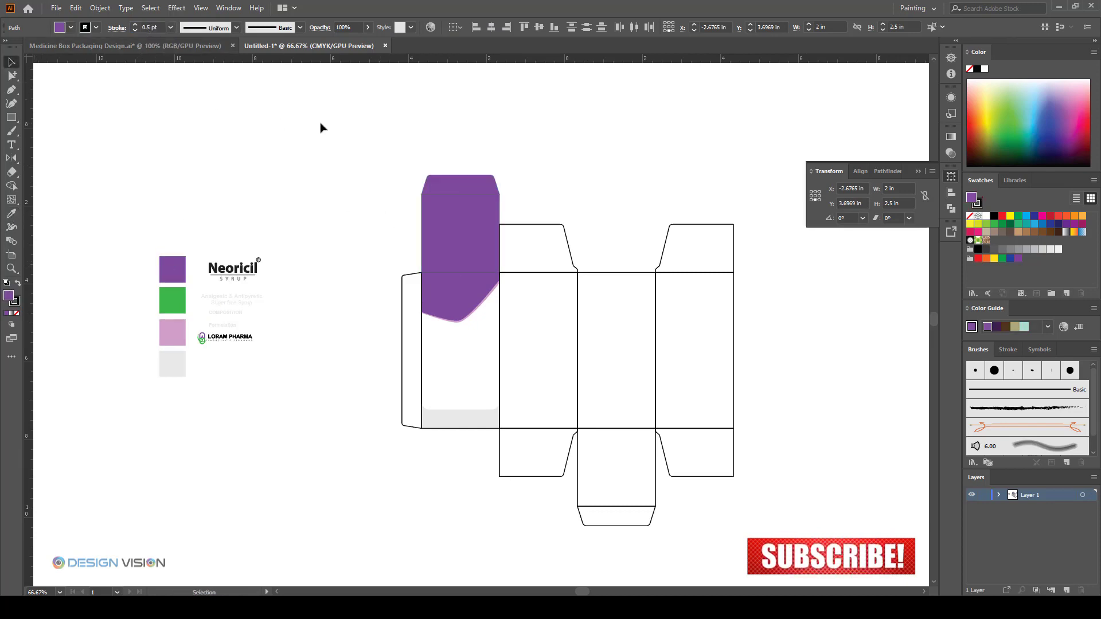
# - Group the first panel's curved artwork with its grey band and place a copy on the third panel, 4 in to the right
pyautogui.moveTo(600, 165); pyautogui.dragTo(475, 127)
pyautogui.scroll(-1, 532, 228)
pyautogui.press('a')
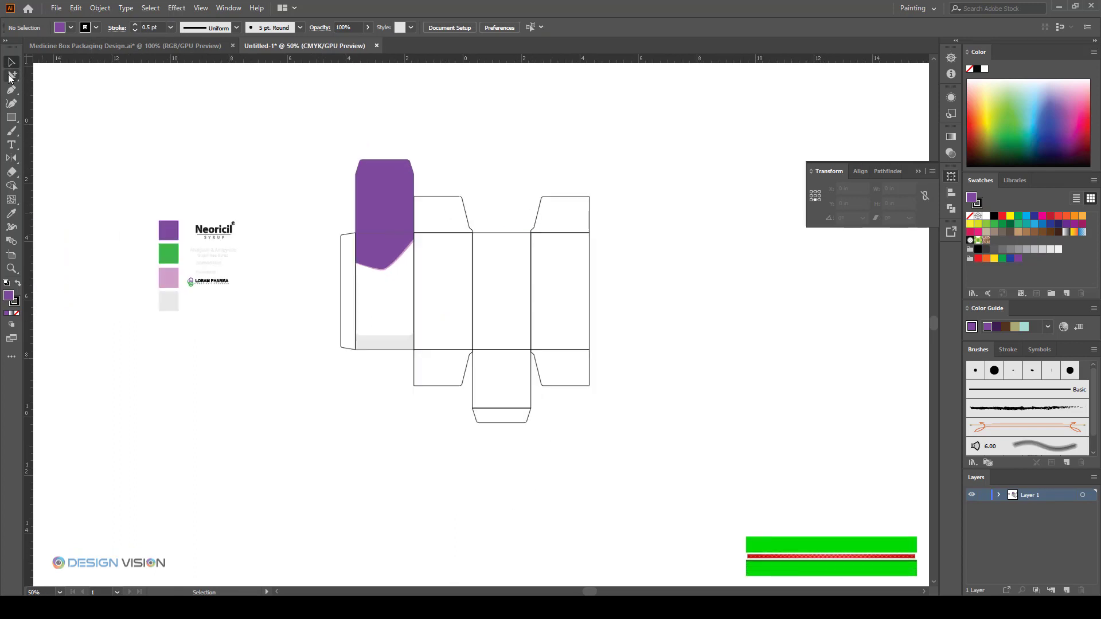
pyautogui.scroll(1, 443, 282)
pyautogui.moveTo(476, 261); pyautogui.dragTo(460, 290)
pyautogui.click(455, 307)
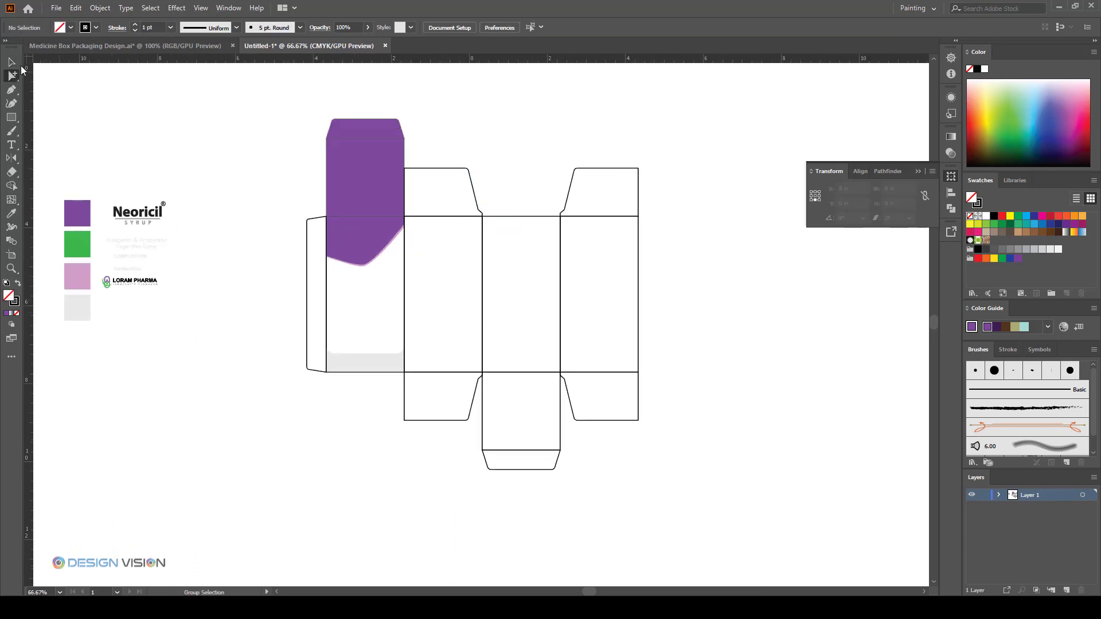
pyautogui.click(364, 253)
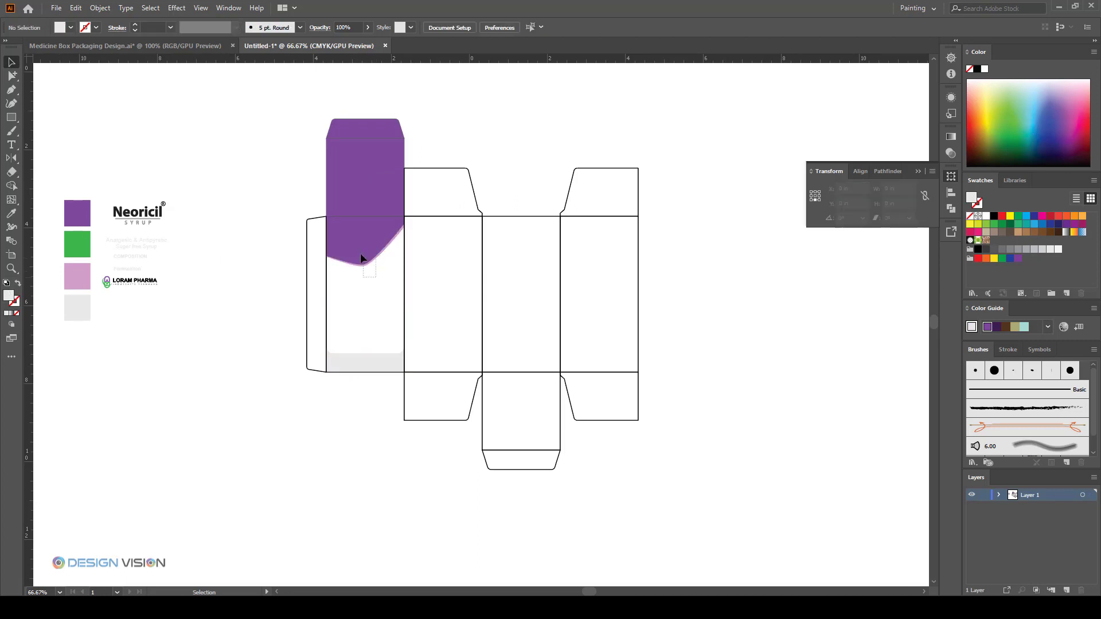
pyautogui.keyDown('shift'); pyautogui.click(381, 368); pyautogui.keyUp('shift')
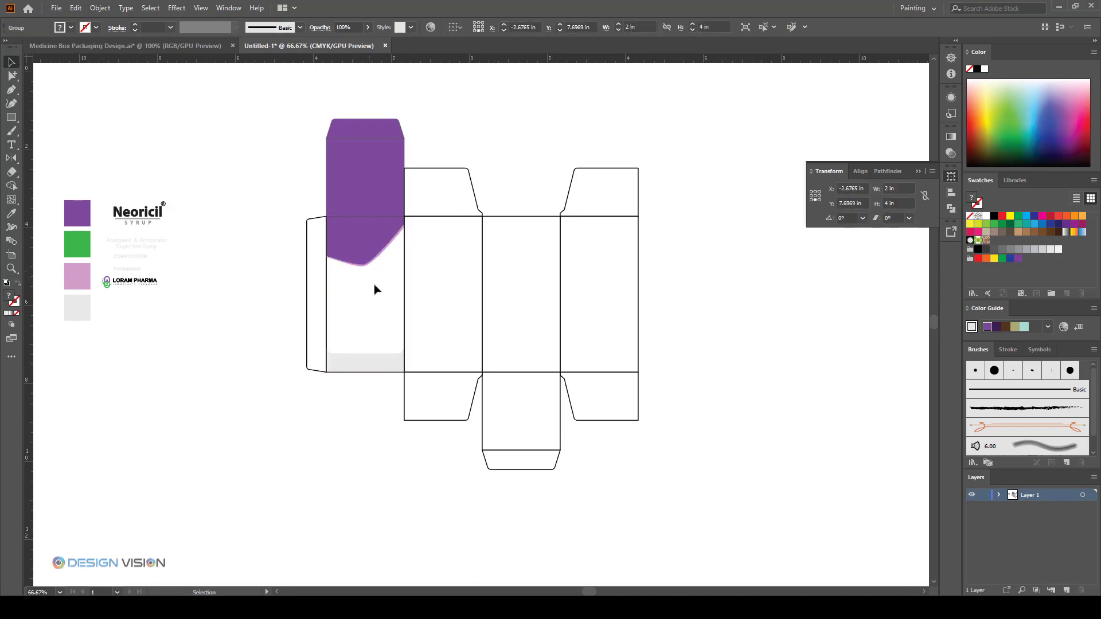
pyautogui.moveTo(367, 287); pyautogui.dragTo(519, 265)
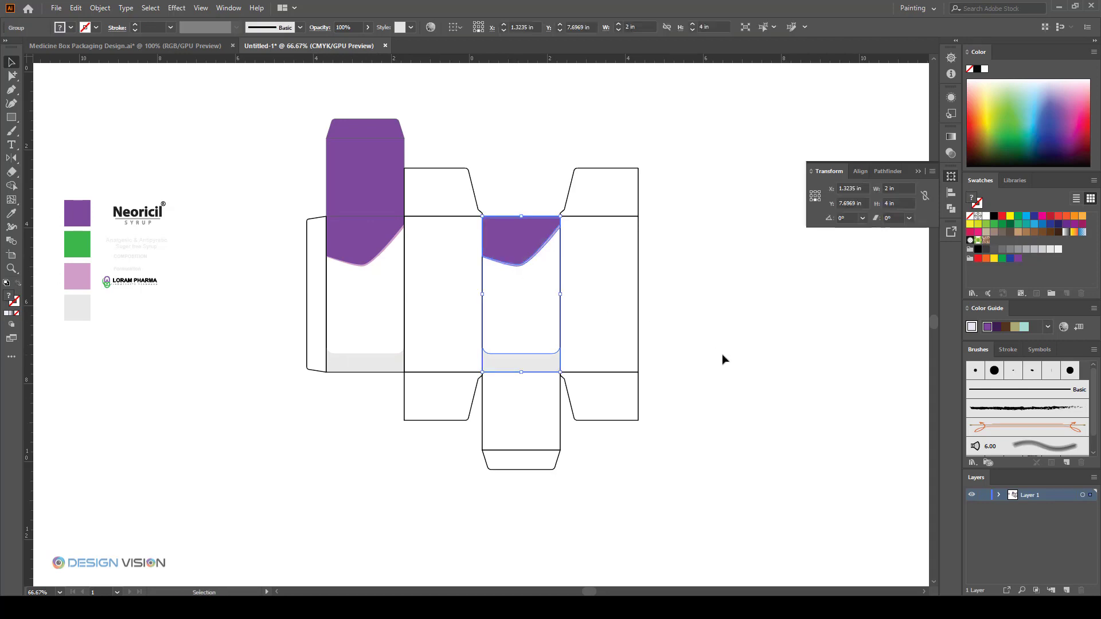
# - Give the second and fourth main panels the purple fill and 0.5 pt black stroke sampled from the top closure panel
pyautogui.scroll(1, 406, 360)
pyautogui.scroll(-1, 406, 361)
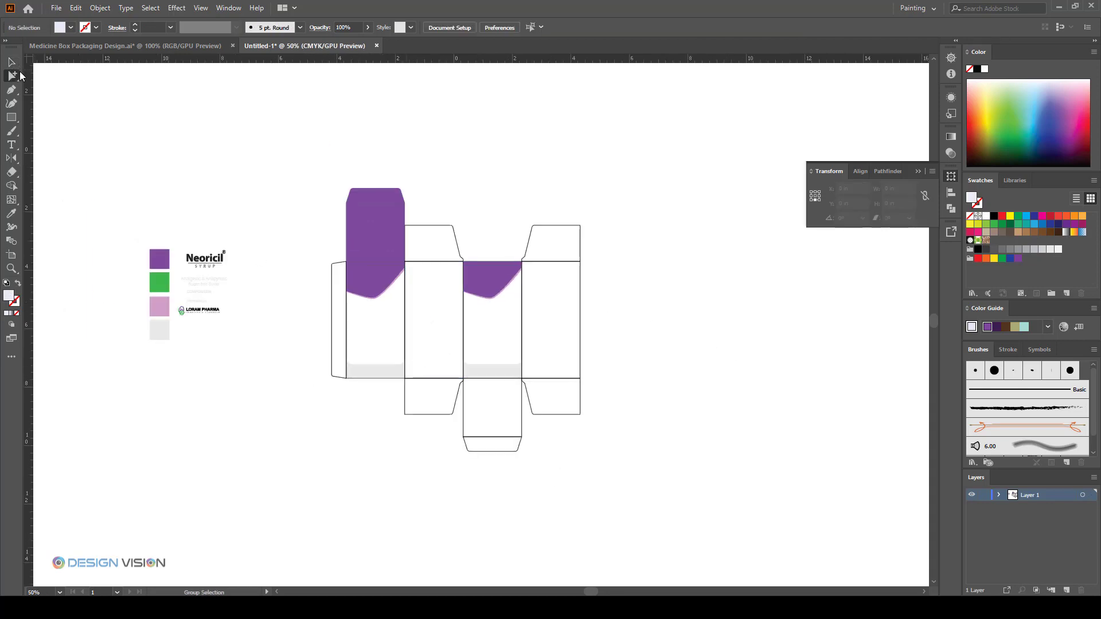
pyautogui.click(419, 279)
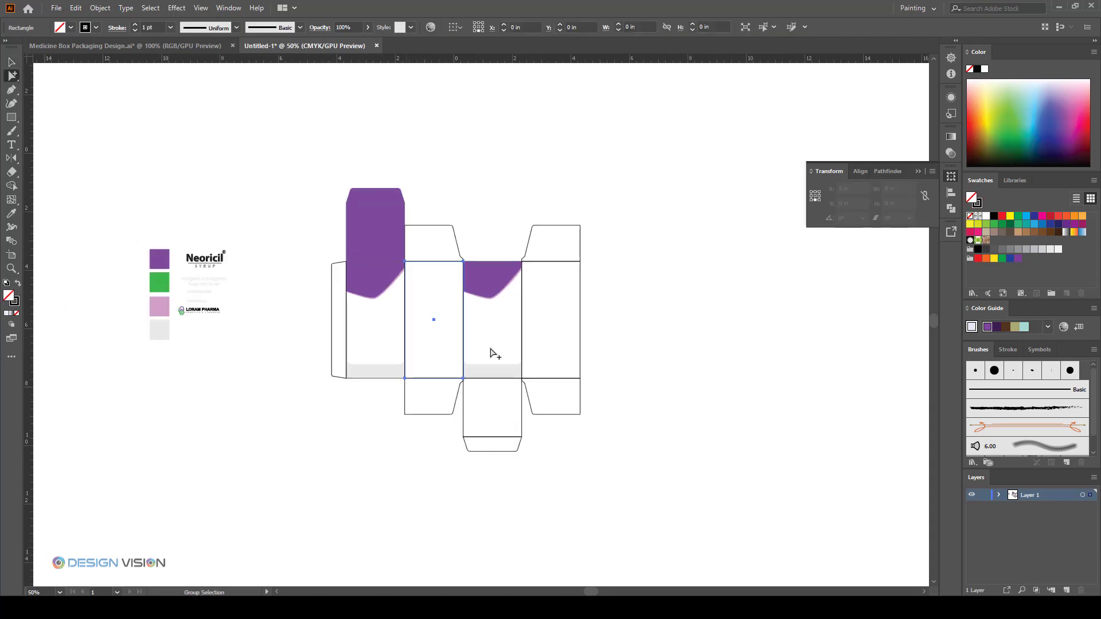
pyautogui.keyDown('shift'); pyautogui.click(557, 343); pyautogui.keyUp('shift')
pyautogui.press('i')
pyautogui.click(159, 258)
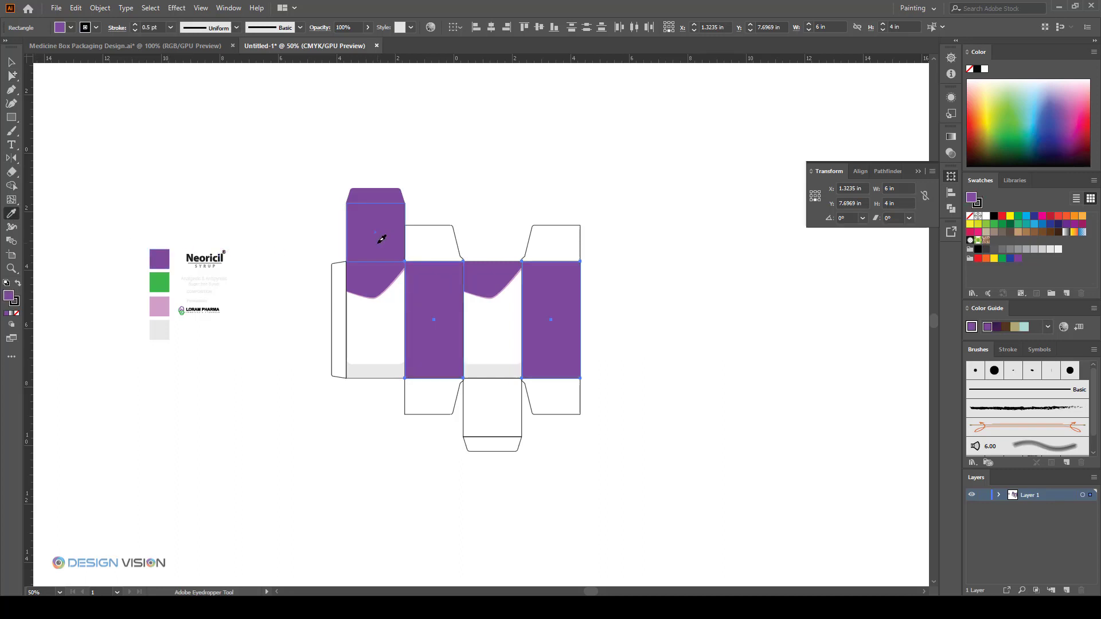
pyautogui.press('v')
pyautogui.click(518, 171)
# - Inspect the coloured box panels up close, along with the product title and company logo beside the die-line
pyautogui.scroll(1, 502, 359)
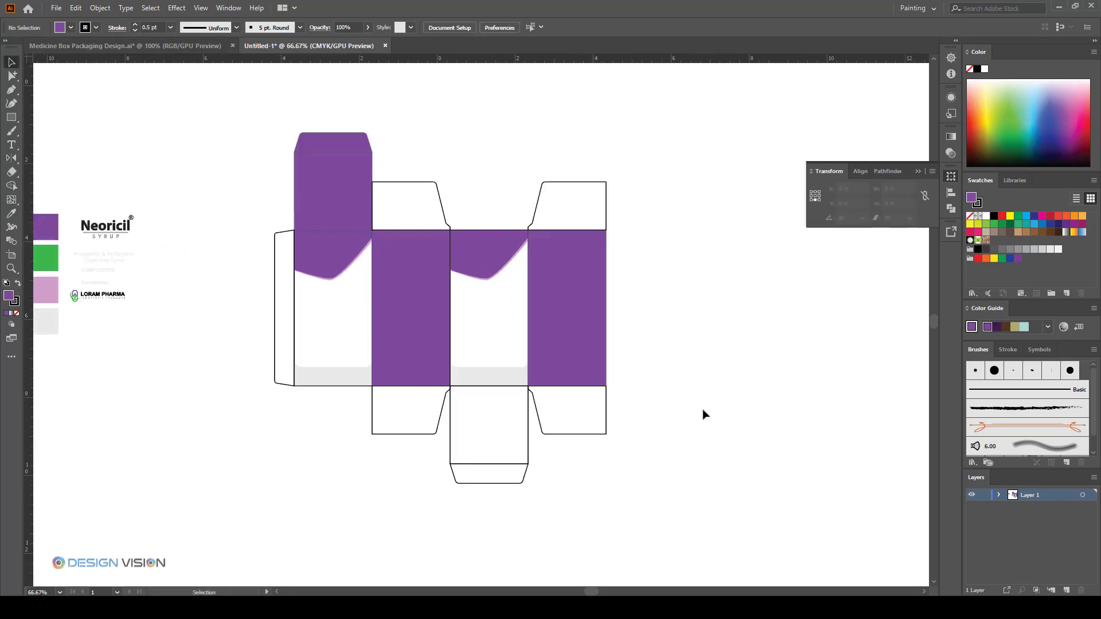
pyautogui.scroll(-1, 705, 414)
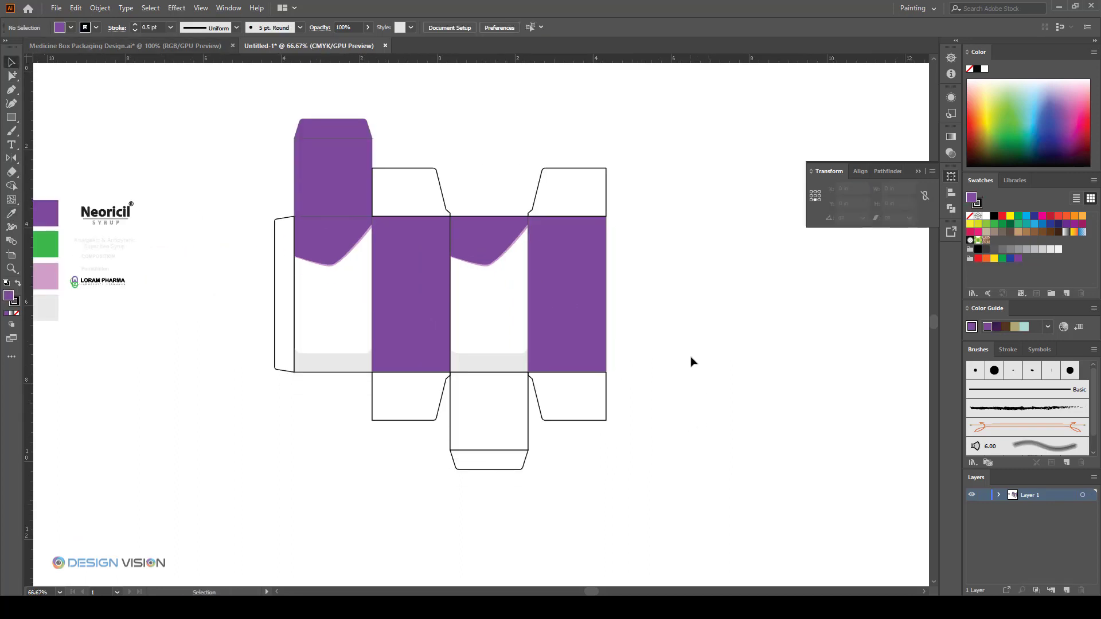
pyautogui.scroll(1, 692, 364)
pyautogui.scroll(1, 474, 260)
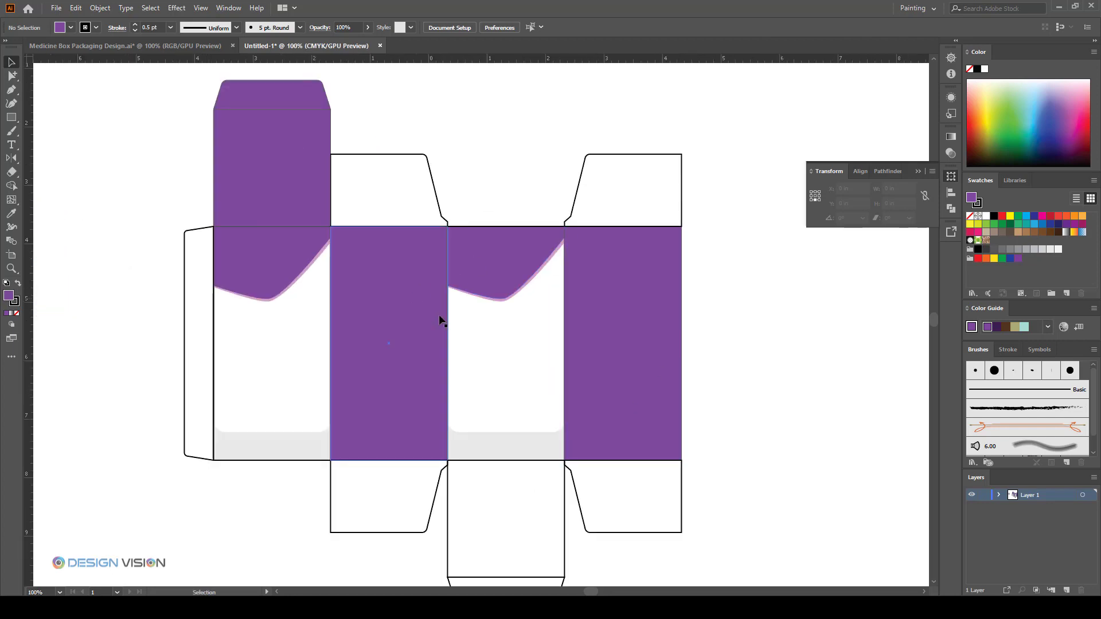
pyautogui.scroll(-1, 468, 324)
pyautogui.hscroll(-2, 749, 376)
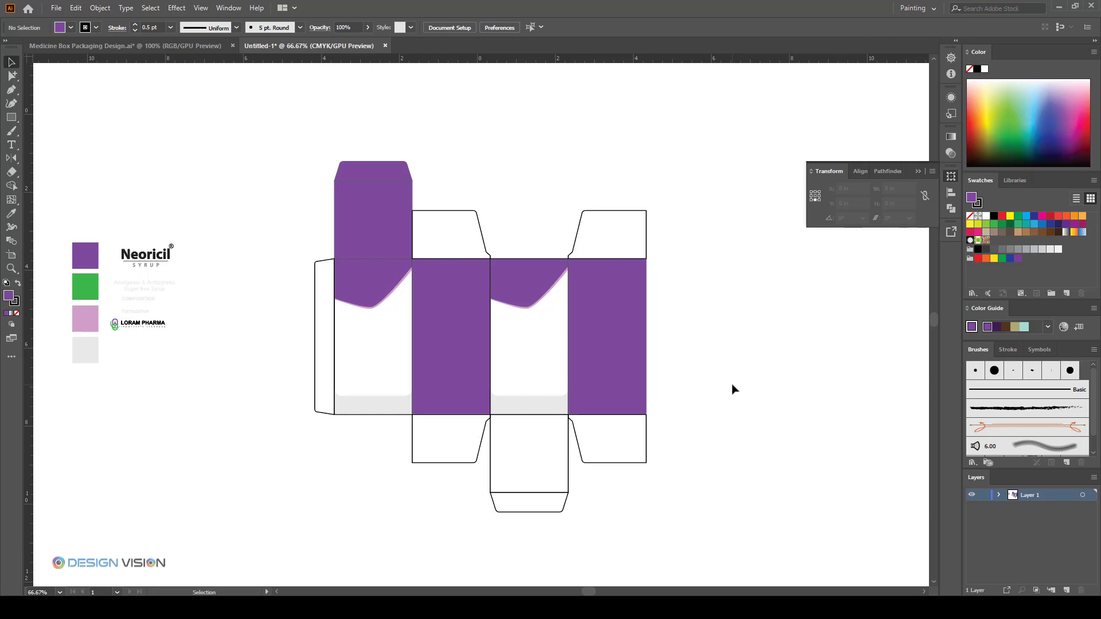
pyautogui.moveTo(734, 393); pyautogui.dragTo(744, 396)
pyautogui.scroll(1, 230, 442)
pyautogui.moveTo(218, 305); pyautogui.dragTo(279, 427)
pyautogui.moveTo(246, 232); pyautogui.dragTo(238, 246)
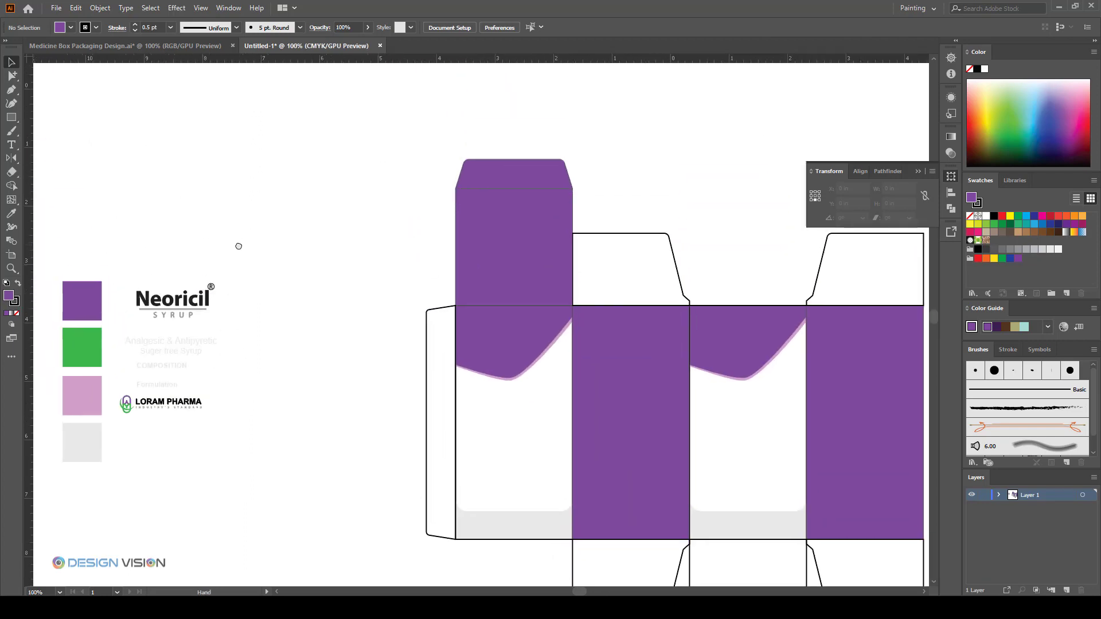
# - Move the Neoricil Syrup title onto the white area of the first main panel, below the curved artwork
pyautogui.click(213, 302)
pyautogui.moveTo(213, 302); pyautogui.dragTo(315, 262)
pyautogui.click(344, 319)
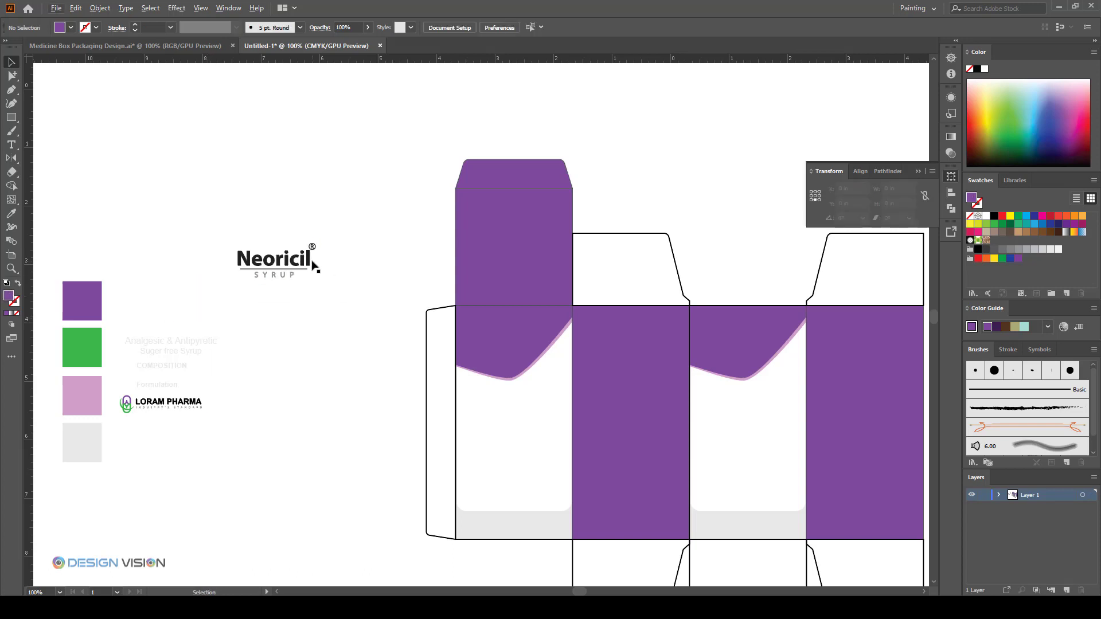
pyautogui.moveTo(357, 377); pyautogui.dragTo(307, 356)
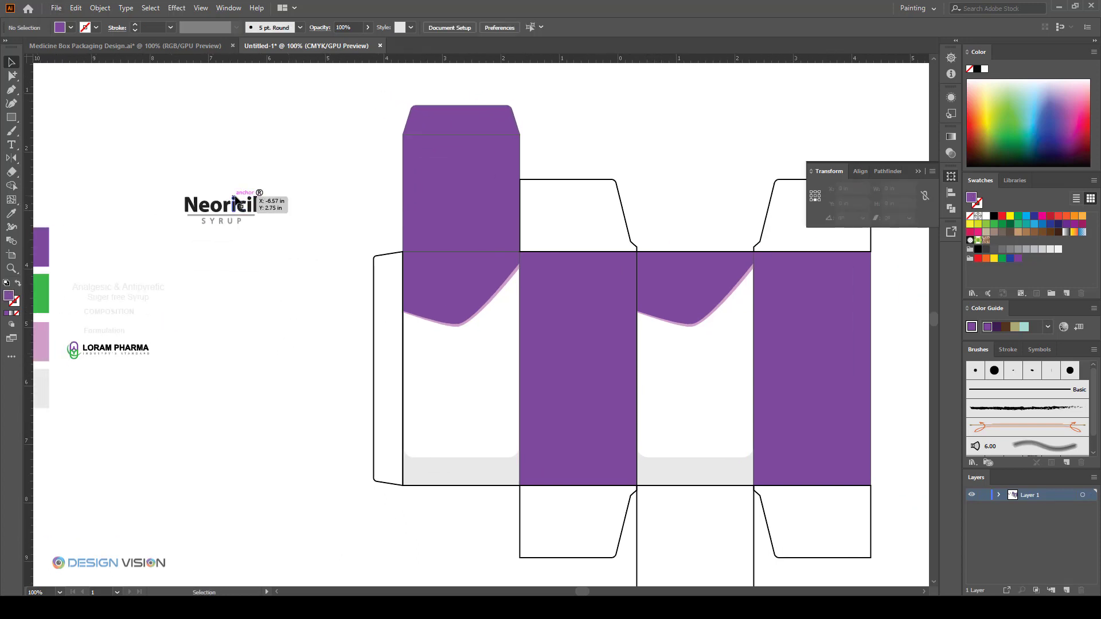
pyautogui.moveTo(250, 198); pyautogui.dragTo(488, 351)
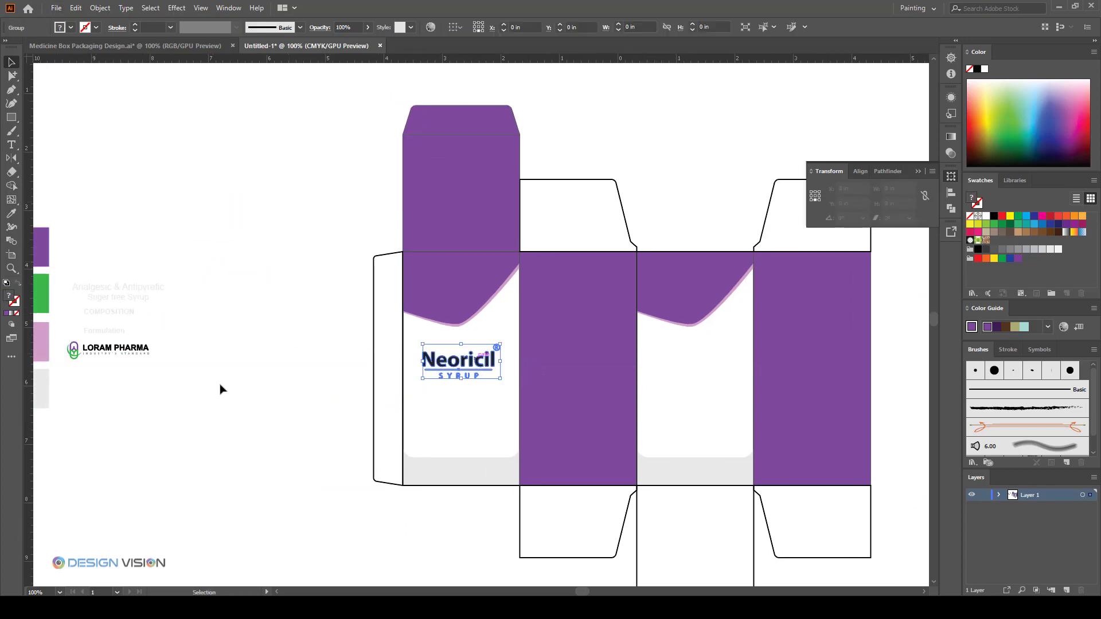
pyautogui.click(222, 386)
# - Place a vertical guide through the first panel's centre and centre the Neoricil title horizontally on it
pyautogui.moveTo(302, 229); pyautogui.dragTo(381, 286)
pyautogui.moveTo(28, 422); pyautogui.dragTo(441, 197)
pyautogui.click(440, 363)
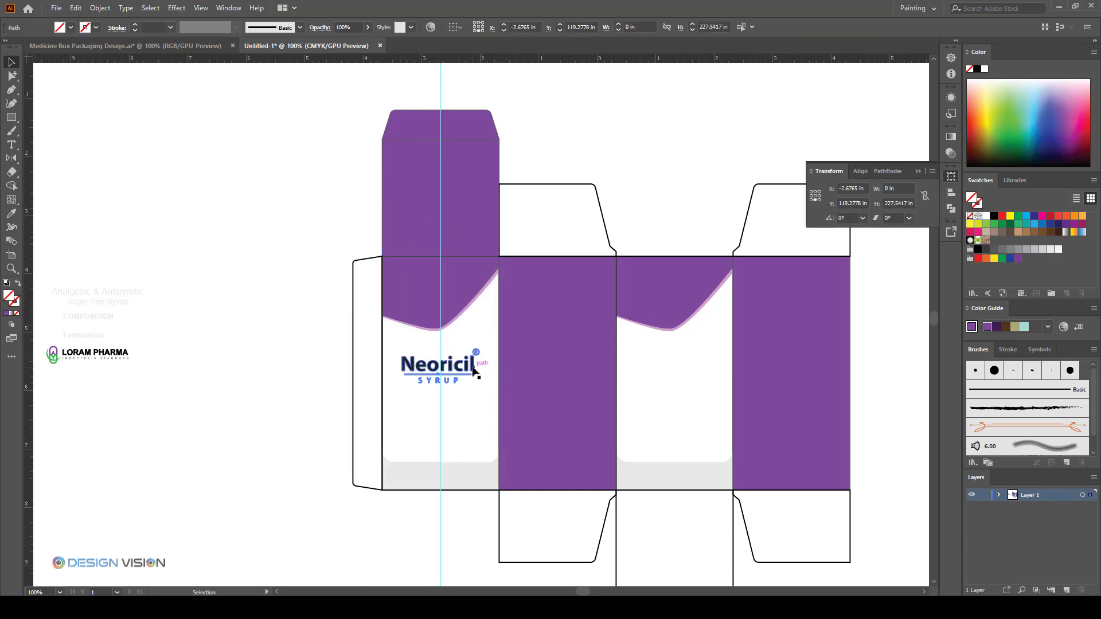
pyautogui.keyDown('alt'); pyautogui.scroll(5, 441, 361); pyautogui.keyUp('alt')
pyautogui.keyDown('alt'); pyautogui.scroll(-4, 430, 337); pyautogui.keyUp('alt')
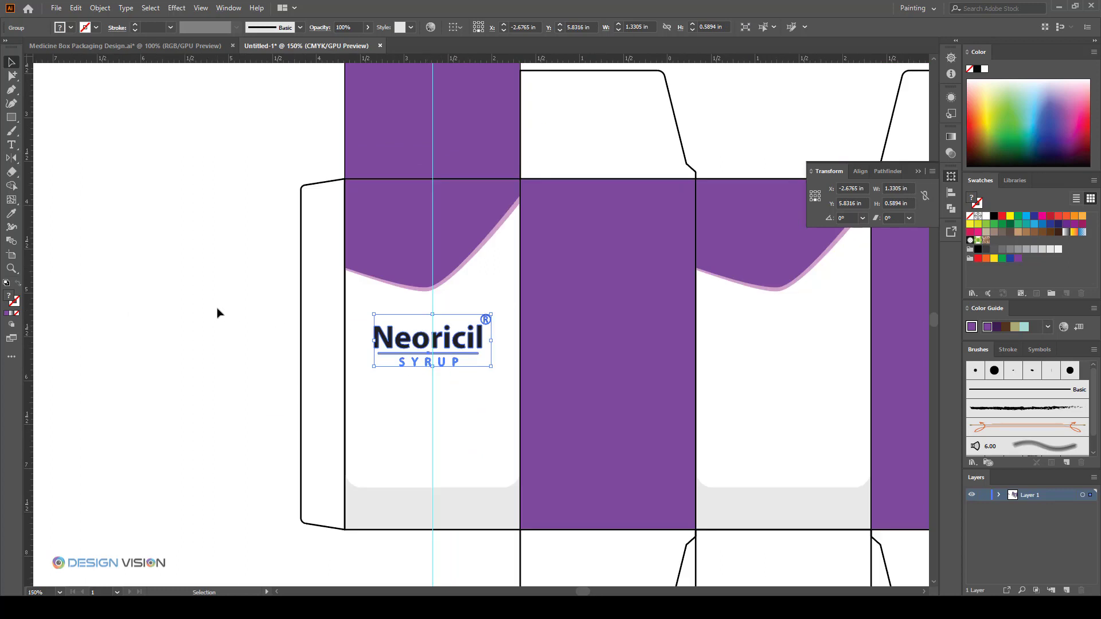
pyautogui.click(276, 384)
pyautogui.moveTo(375, 508); pyautogui.dragTo(339, 488)
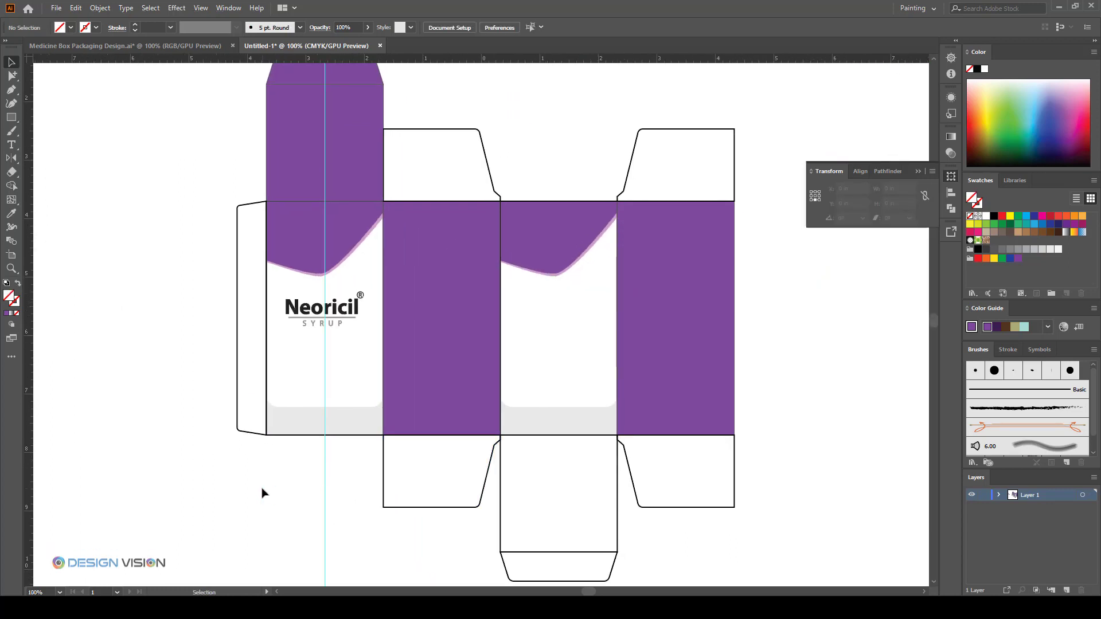
# - Move the "Analgesic & Antipyretic / Suger free Syrup" text under the title, centred on the first panel's guide
pyautogui.moveTo(264, 471); pyautogui.dragTo(337, 458)
pyautogui.keyDown('alt'); pyautogui.scroll(-1, 336, 456); pyautogui.keyUp('alt')
pyautogui.moveTo(196, 366); pyautogui.dragTo(223, 361)
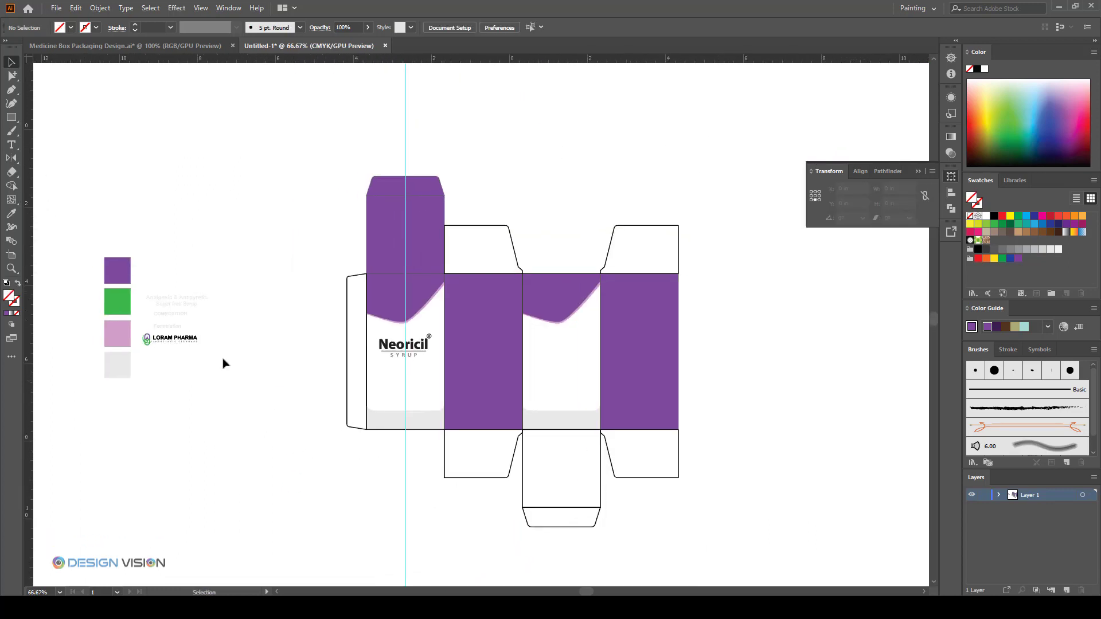
pyautogui.keyDown('alt'); pyautogui.scroll(2, 184, 303); pyautogui.keyUp('alt')
pyautogui.moveTo(184, 303); pyautogui.dragTo(698, 472)
pyautogui.click(381, 397)
pyautogui.moveTo(416, 491); pyautogui.dragTo(274, 405)
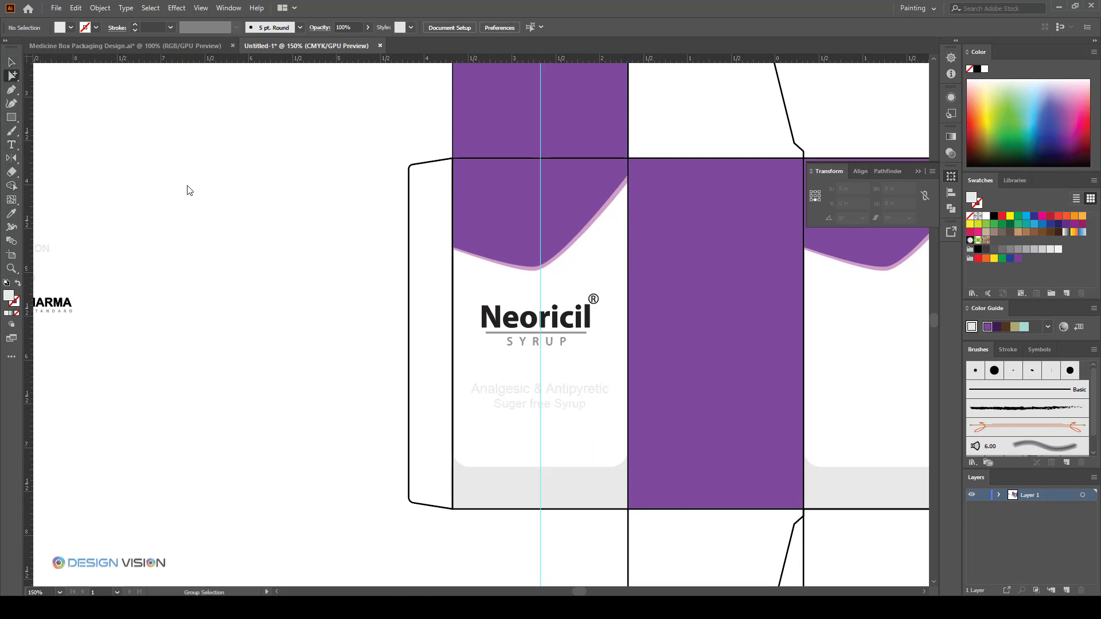
# - Colour both lines of the tagline with the purple sampled from the first panel's curved shape
pyautogui.tripleClick(577, 396)
pyautogui.click(6, 225)
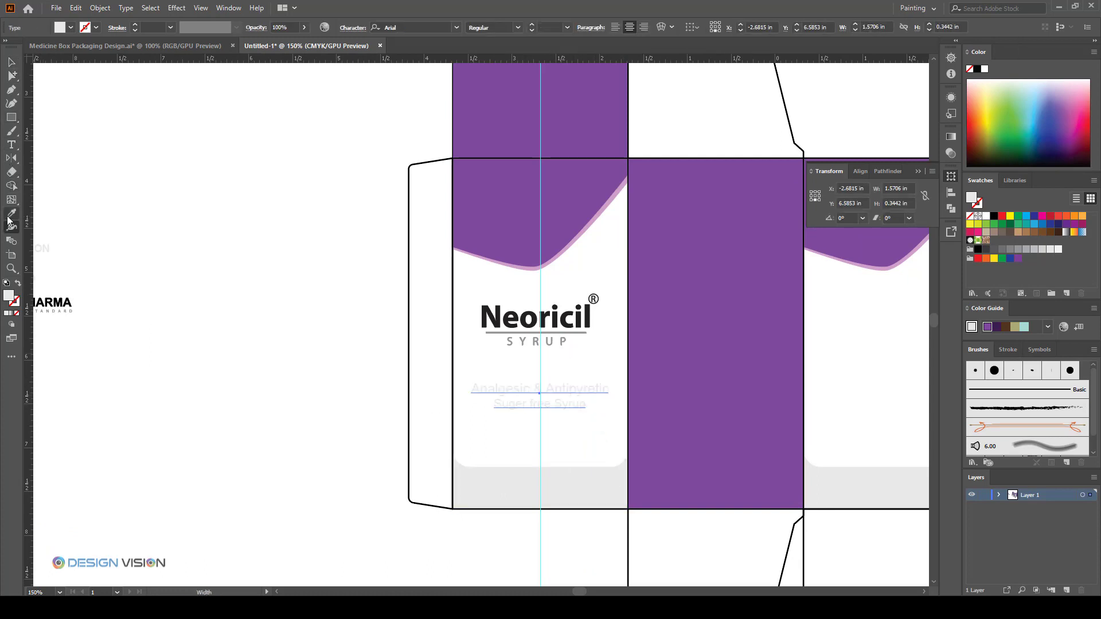
pyautogui.click(542, 205)
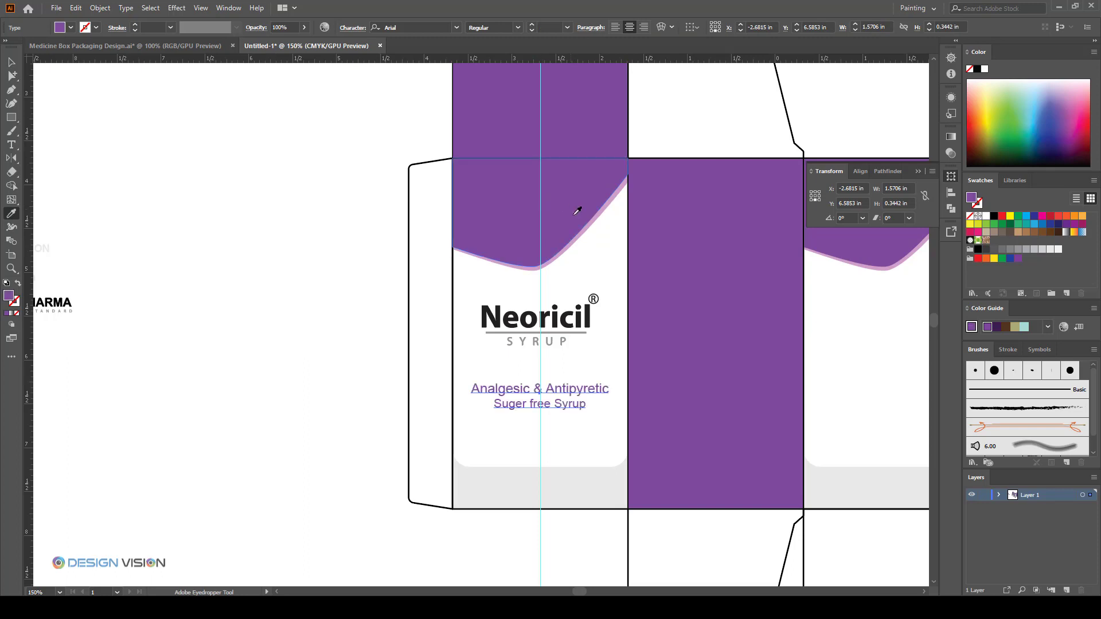
pyautogui.click(13, 76)
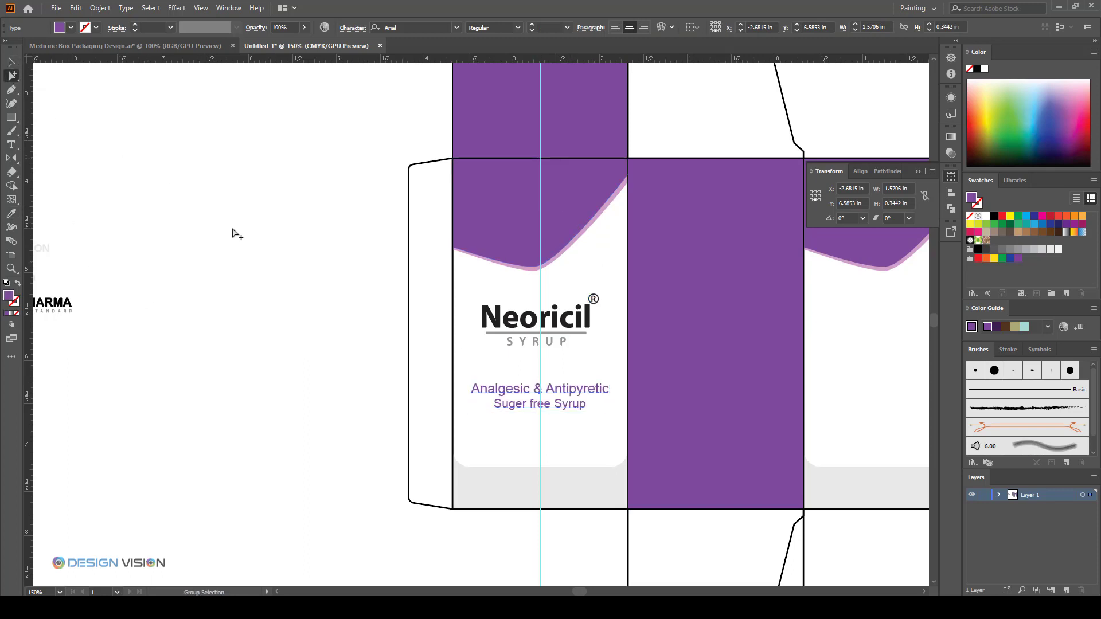
pyautogui.click(236, 233)
# - Set the text fill of the "Suger free Syrup" line to black
pyautogui.scroll(-2, 549, 326)
pyautogui.scroll(2, 558, 362)
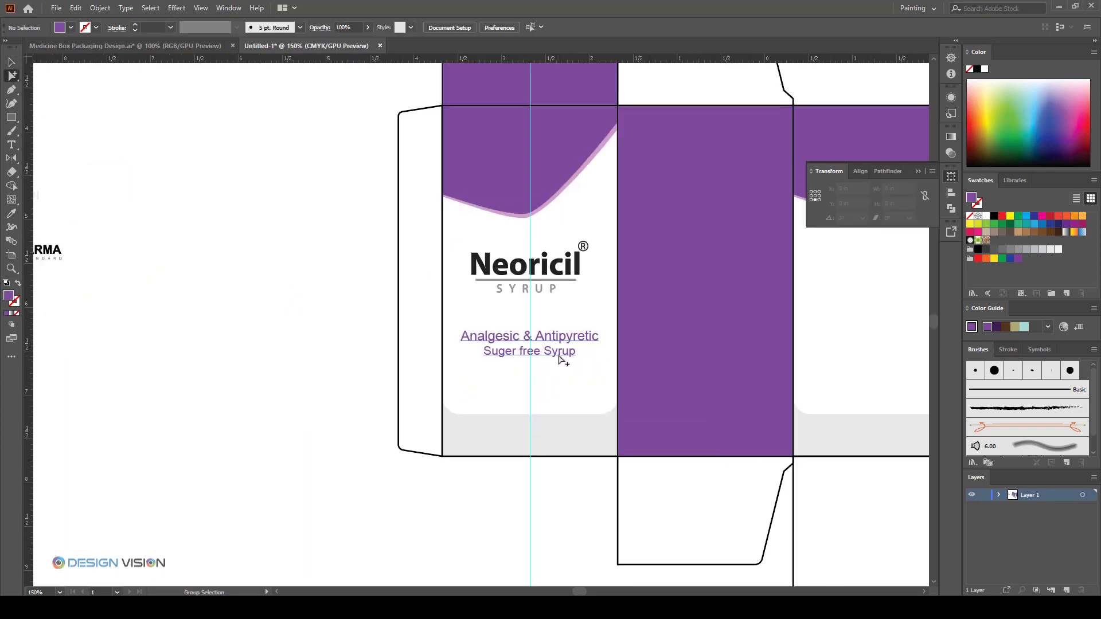
pyautogui.tripleClick(561, 359)
pyautogui.click(68, 30)
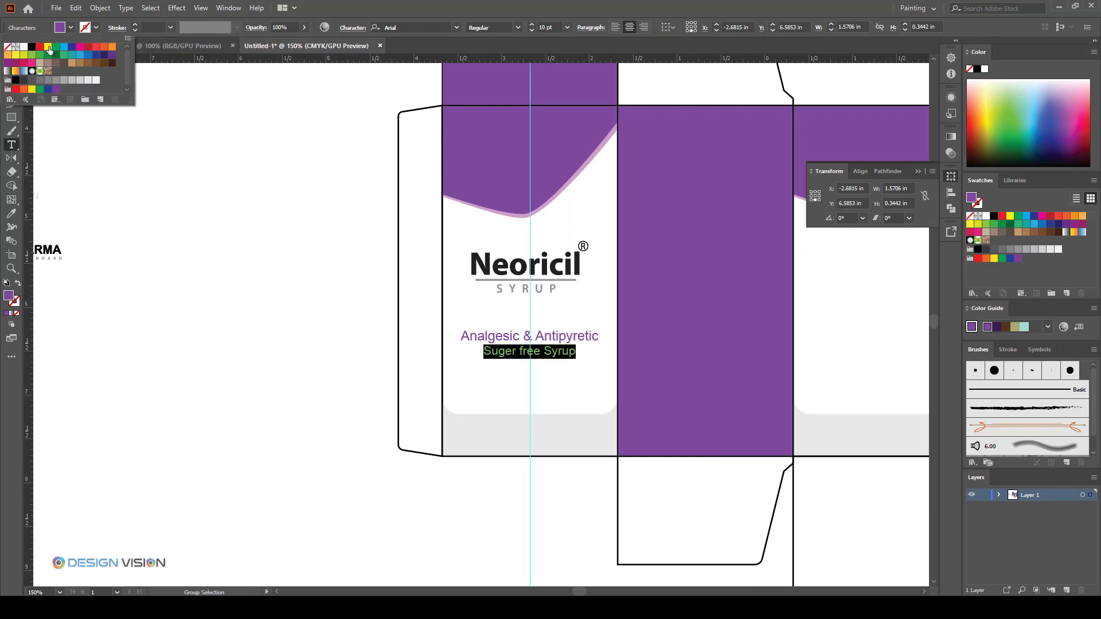
pyautogui.click(31, 47)
pyautogui.click(14, 65)
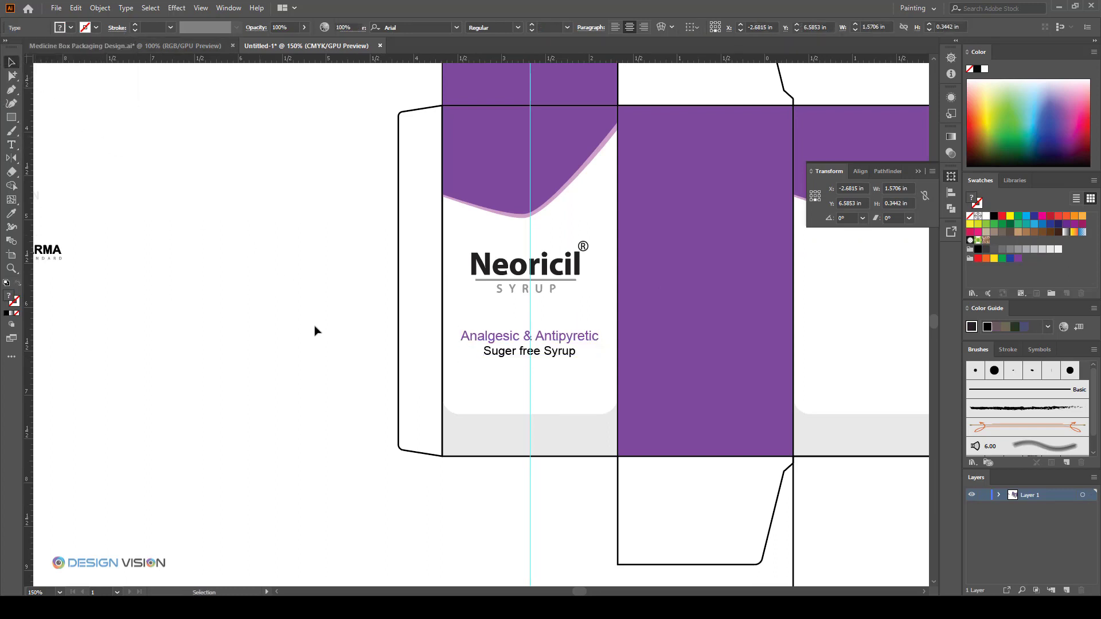
pyautogui.click(315, 330)
# - Nudge the two-line tagline slightly upward along the first panel's centre guide
pyautogui.scroll(-2, 325, 358)
pyautogui.moveTo(334, 374); pyautogui.dragTo(364, 413)
pyautogui.scroll(3, 457, 417)
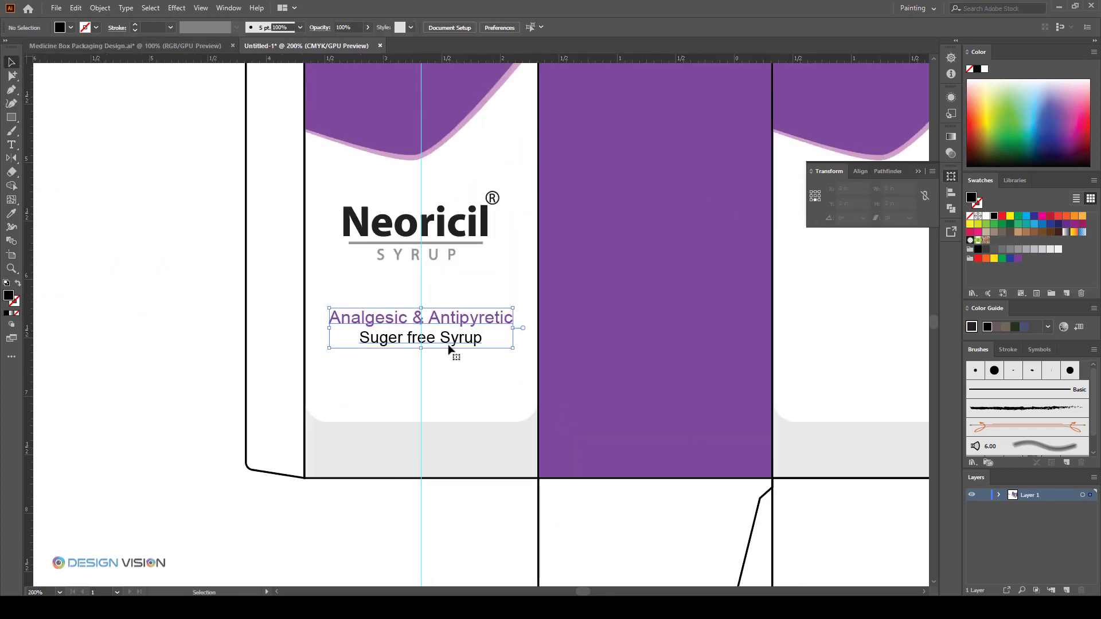
pyautogui.moveTo(448, 346); pyautogui.dragTo(450, 339)
pyautogui.scroll(-2, 451, 342)
pyautogui.click(239, 423)
# - Move the Loram Pharma logo onto the grey band at the foot of the first panel
pyautogui.moveTo(256, 466); pyautogui.dragTo(310, 463)
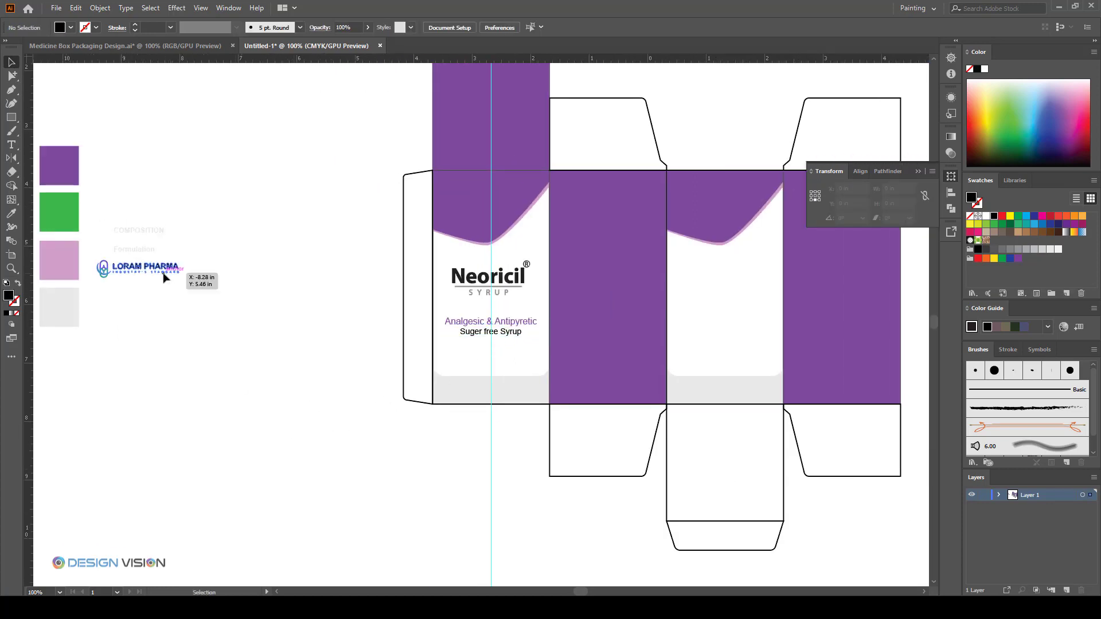
pyautogui.moveTo(164, 277); pyautogui.dragTo(516, 400)
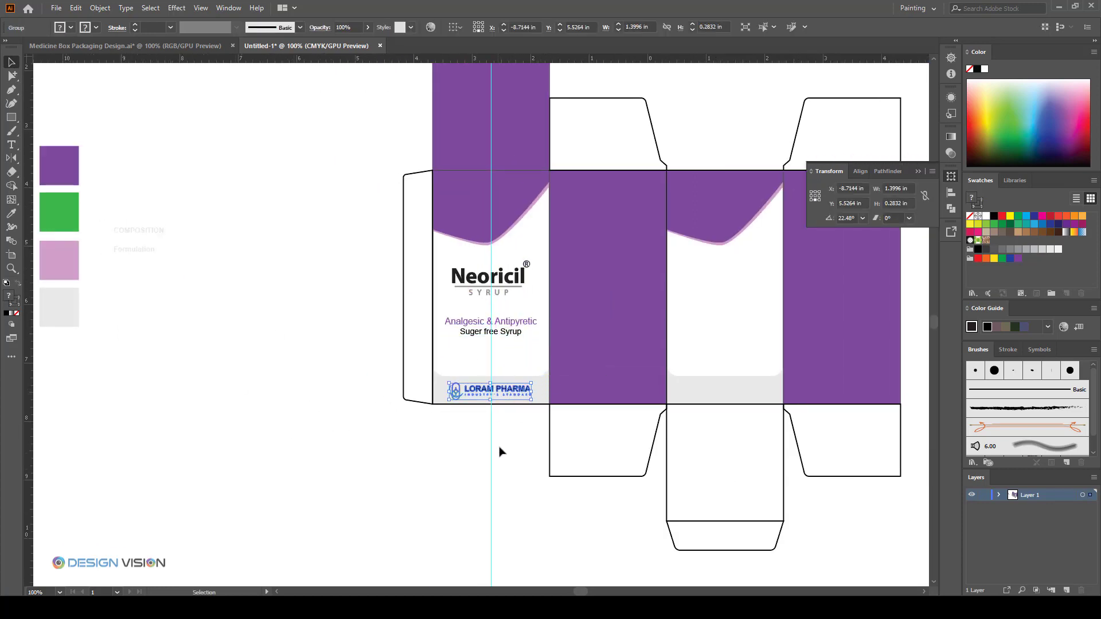
pyautogui.click(392, 462)
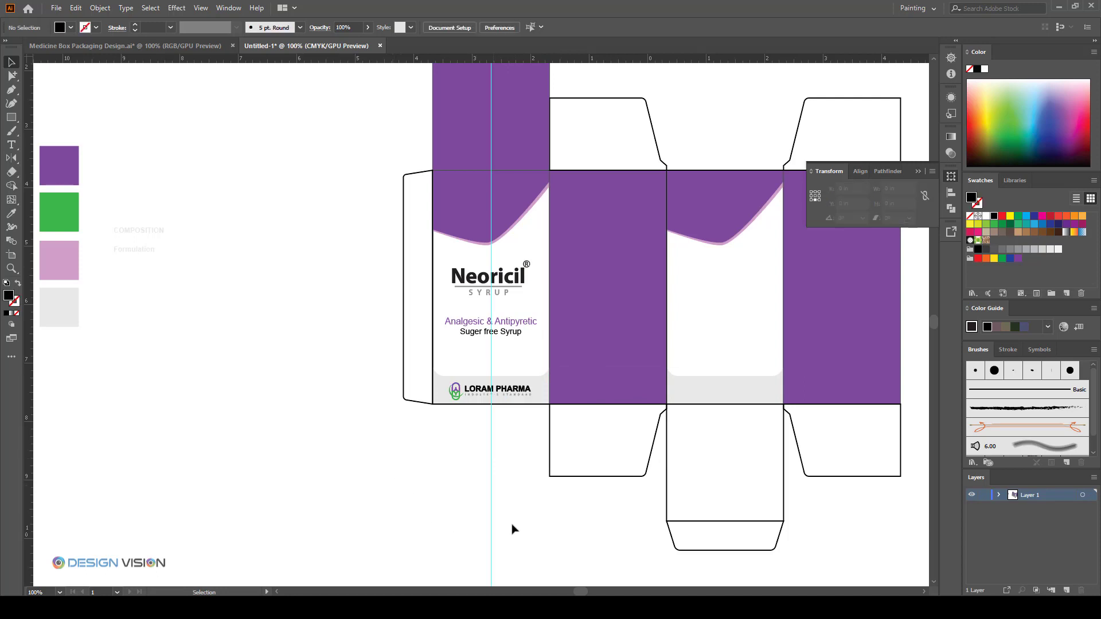
pyautogui.scroll(1, 504, 468)
pyautogui.scroll(2, 425, 534)
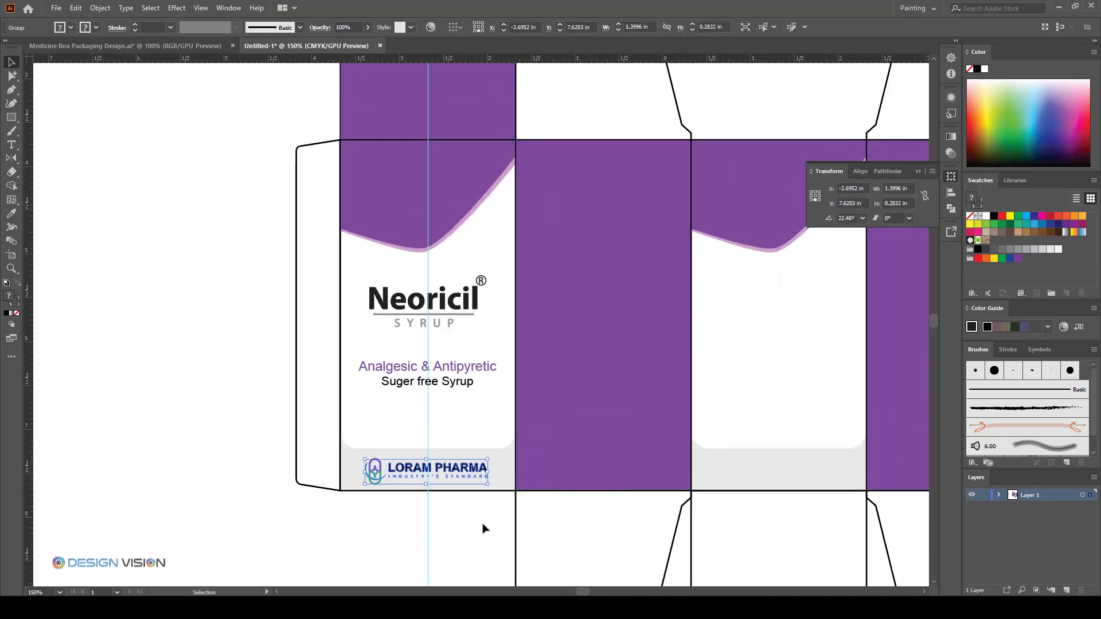
# - Raise the first panel's grey band slightly and extend its lower edge down to the panel's bottom fold line
pyautogui.click(509, 488)
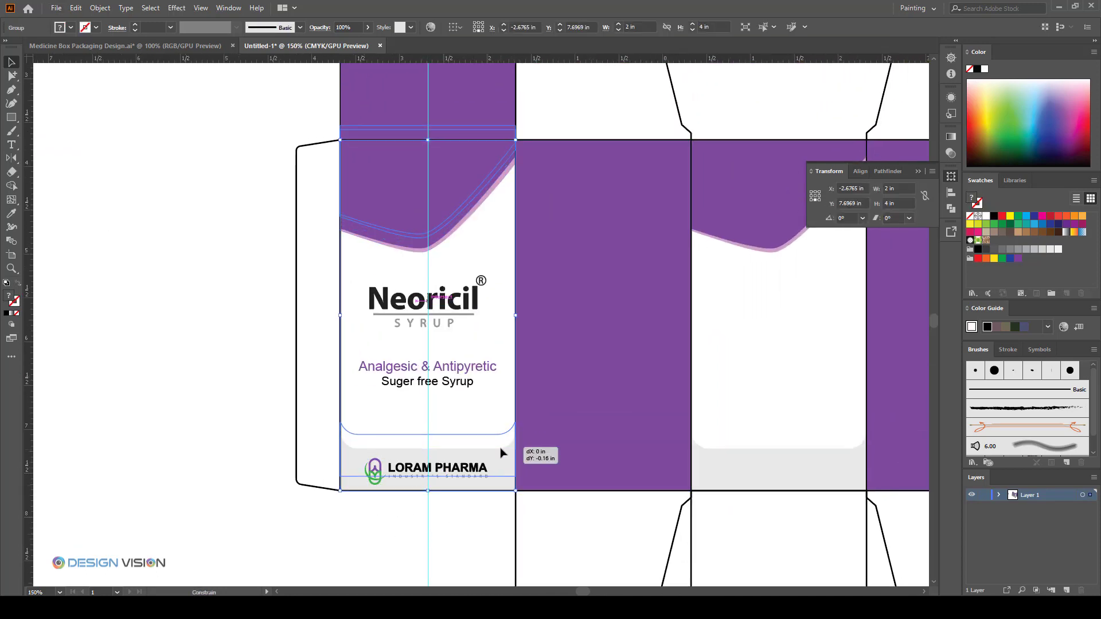
pyautogui.click(474, 534)
pyautogui.scroll(2, 442, 504)
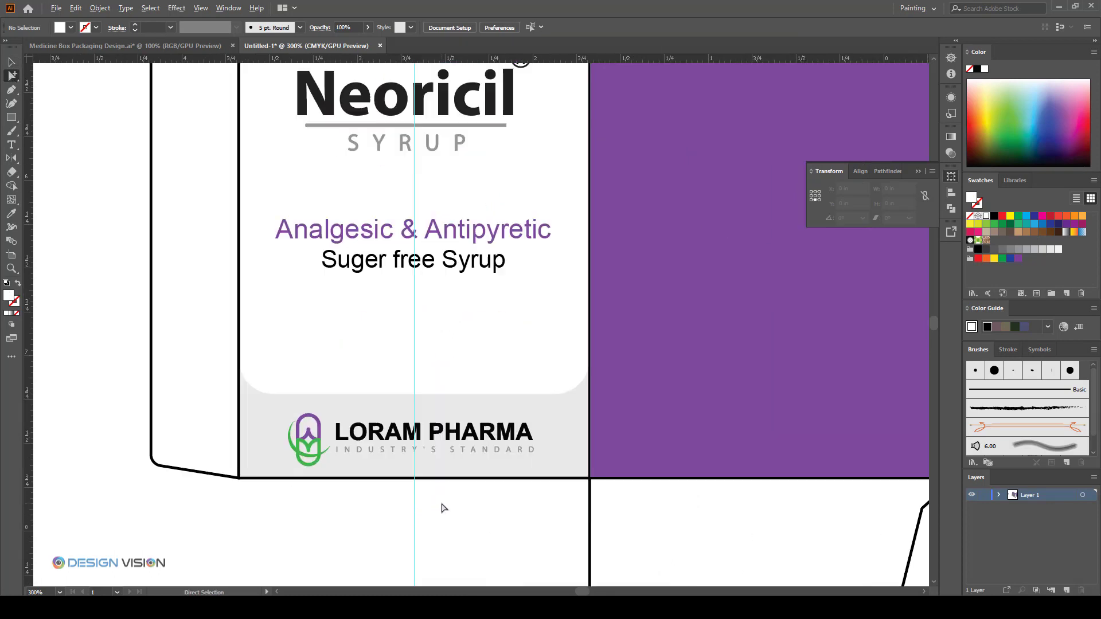
pyautogui.click(570, 428)
pyautogui.click(437, 546)
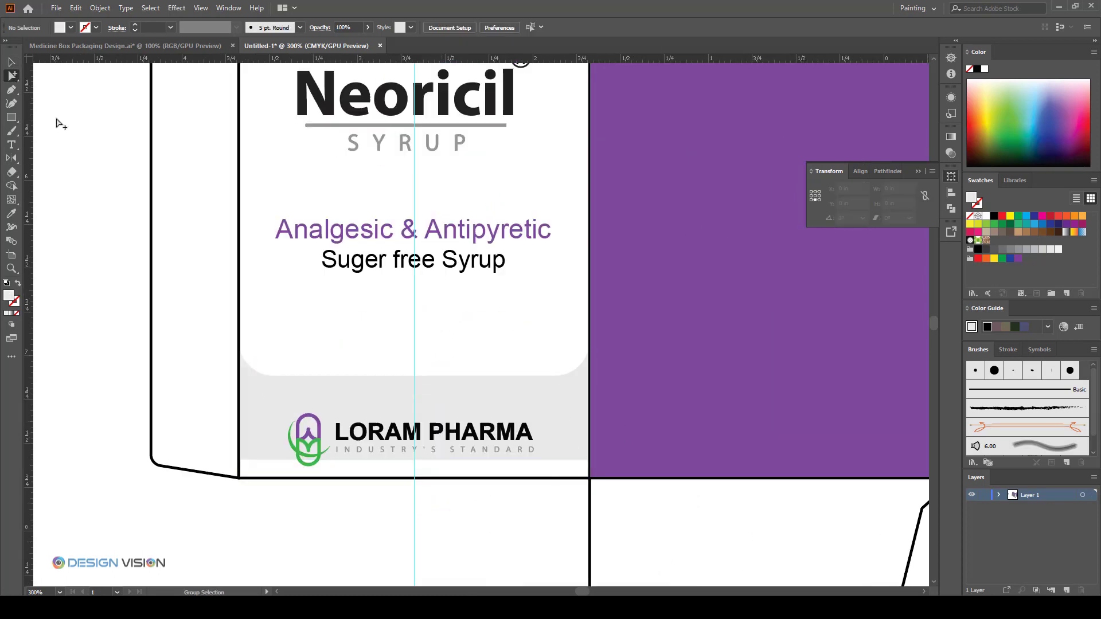
pyautogui.moveTo(12, 75); pyautogui.dragTo(54, 74)
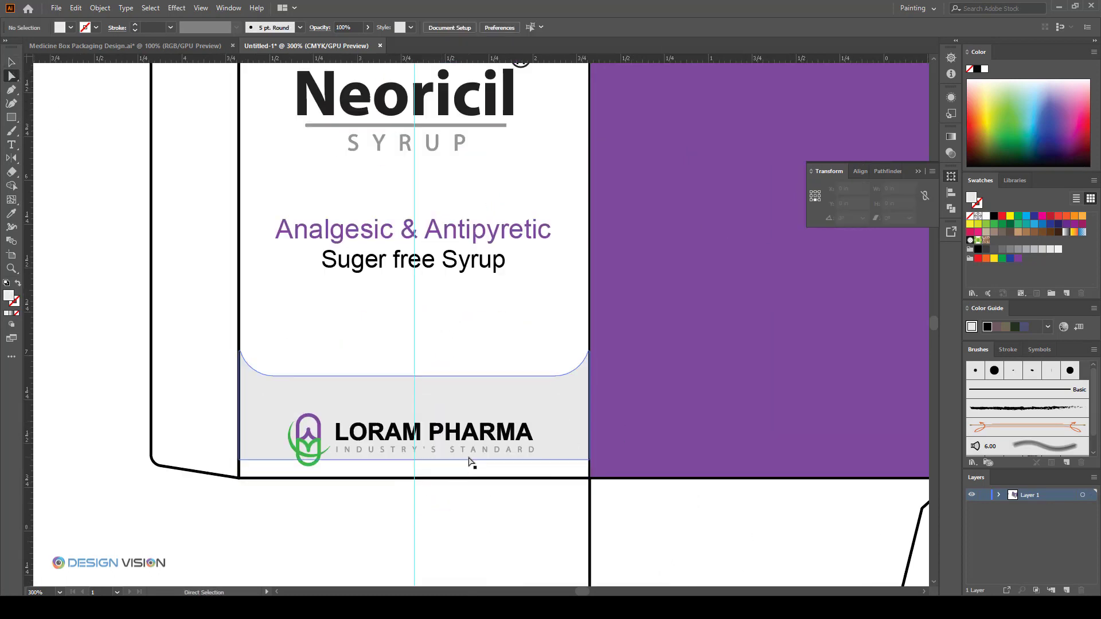
pyautogui.moveTo(468, 460); pyautogui.dragTo(474, 478)
pyautogui.click(467, 525)
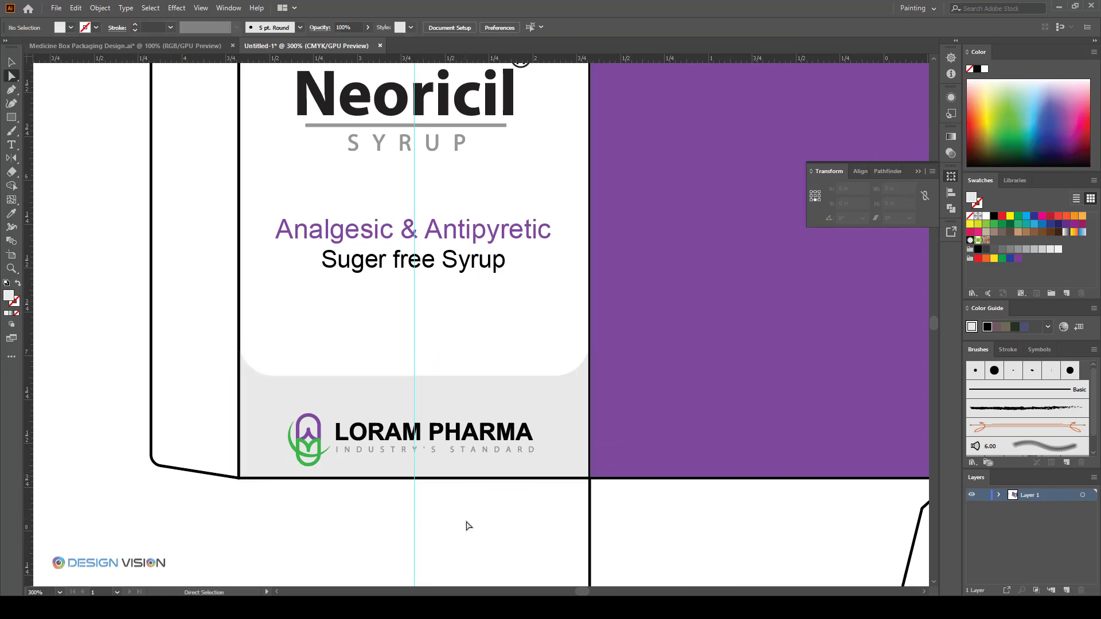
# - Centre the Loram Pharma logo on the vertical guide and raise it slightly within the grey band
pyautogui.click(502, 439)
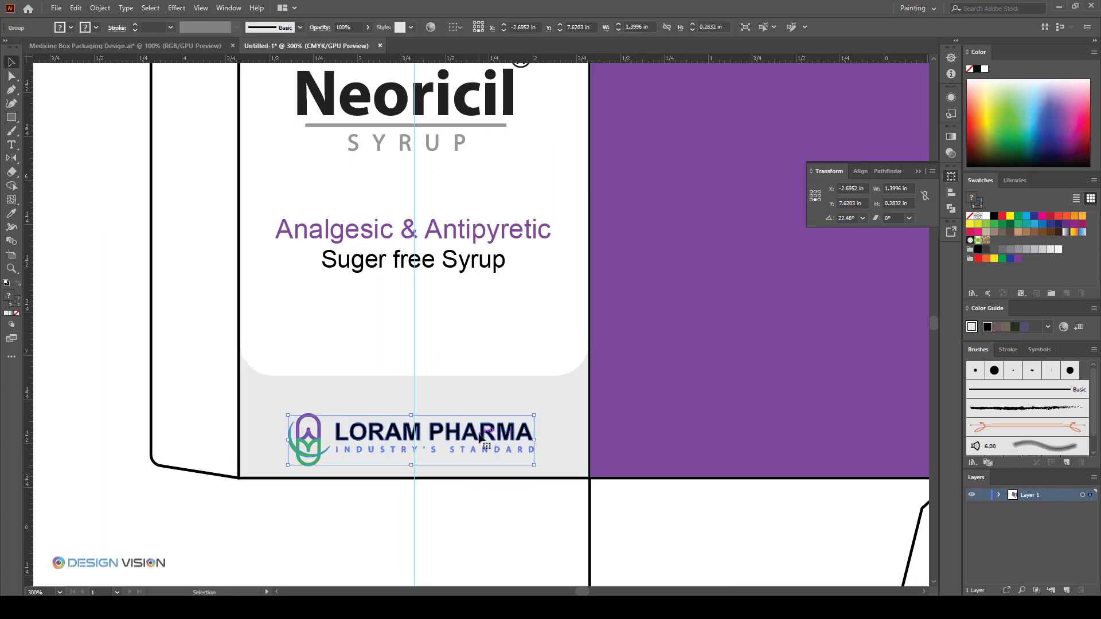
pyautogui.scroll(4, 404, 435)
pyautogui.moveTo(519, 429); pyautogui.dragTo(565, 430)
pyautogui.scroll(-4, 566, 430)
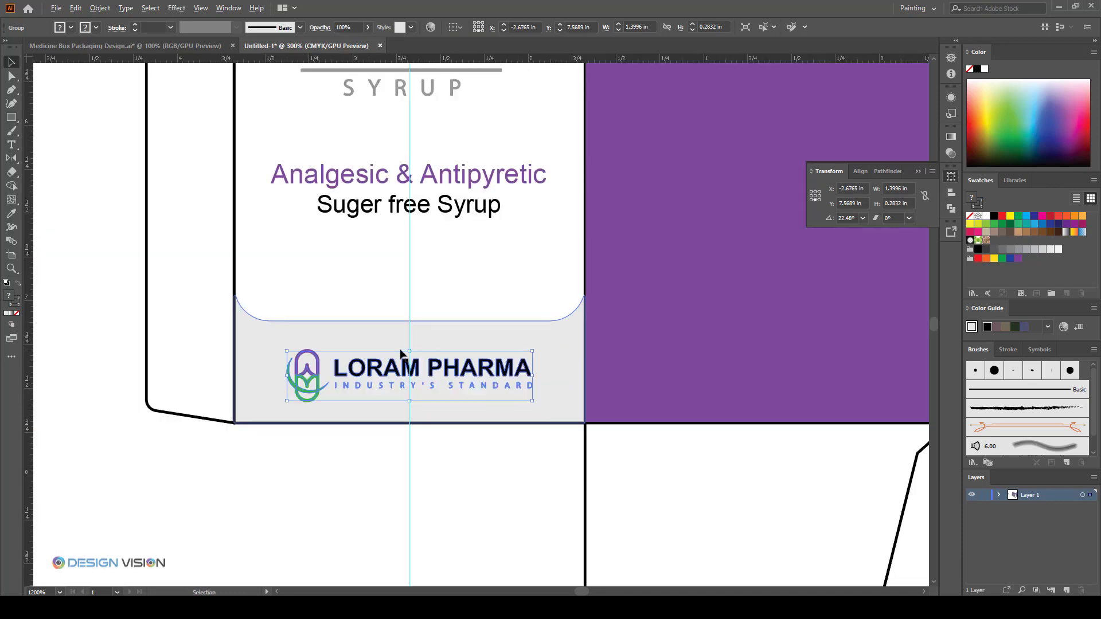
pyautogui.click(492, 372)
pyautogui.click(486, 472)
# - Delete the vertical centre guide from the first panel
pyautogui.scroll(-4, 319, 452)
pyautogui.moveTo(285, 429); pyautogui.dragTo(345, 492)
pyautogui.press('Delete')
# - Review the first panel's title, tagline and logo layout against the whole die-line
pyautogui.scroll(2, 319, 388)
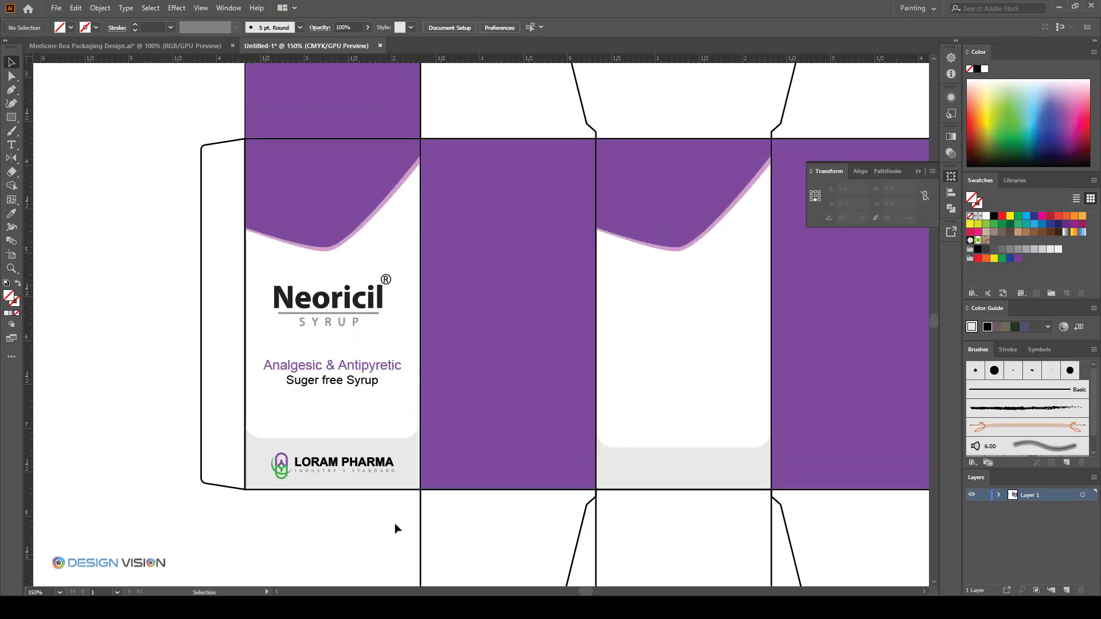
pyautogui.scroll(-1, 395, 524)
pyautogui.moveTo(301, 527); pyautogui.dragTo(272, 523)
pyautogui.scroll(-1, 494, 421)
pyautogui.scroll(-1, 339, 459)
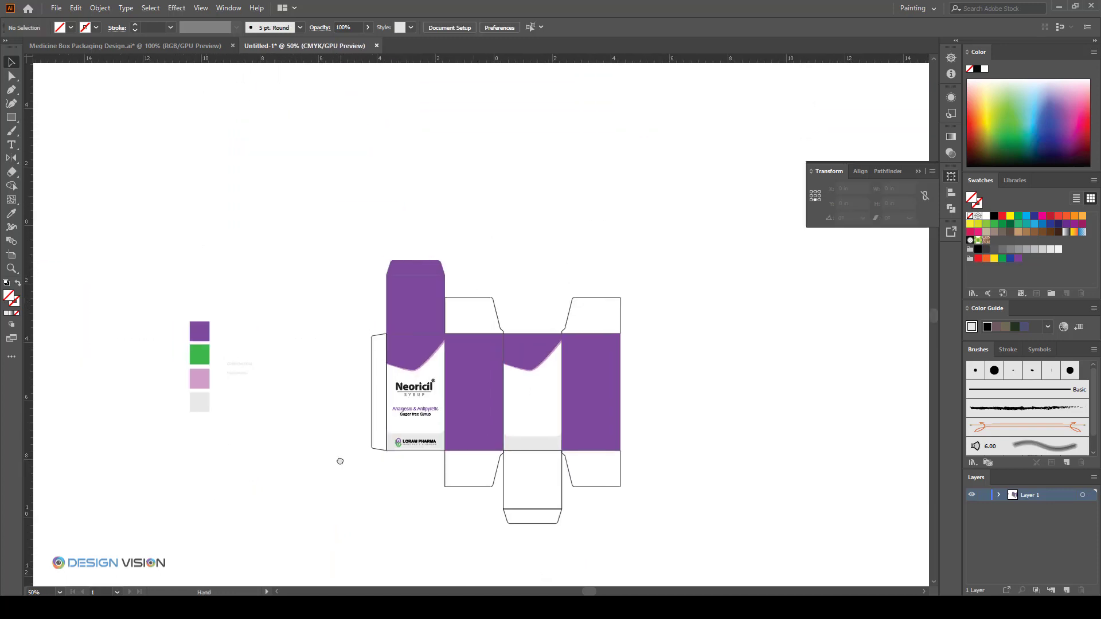
pyautogui.scroll(1, 468, 458)
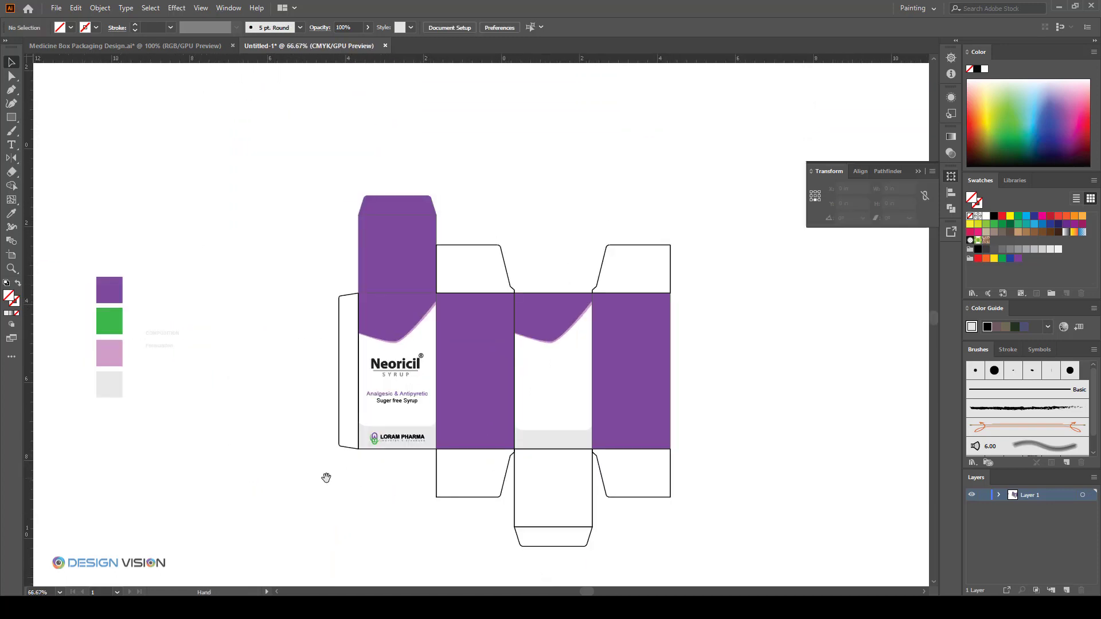
pyautogui.moveTo(326, 477); pyautogui.dragTo(319, 479)
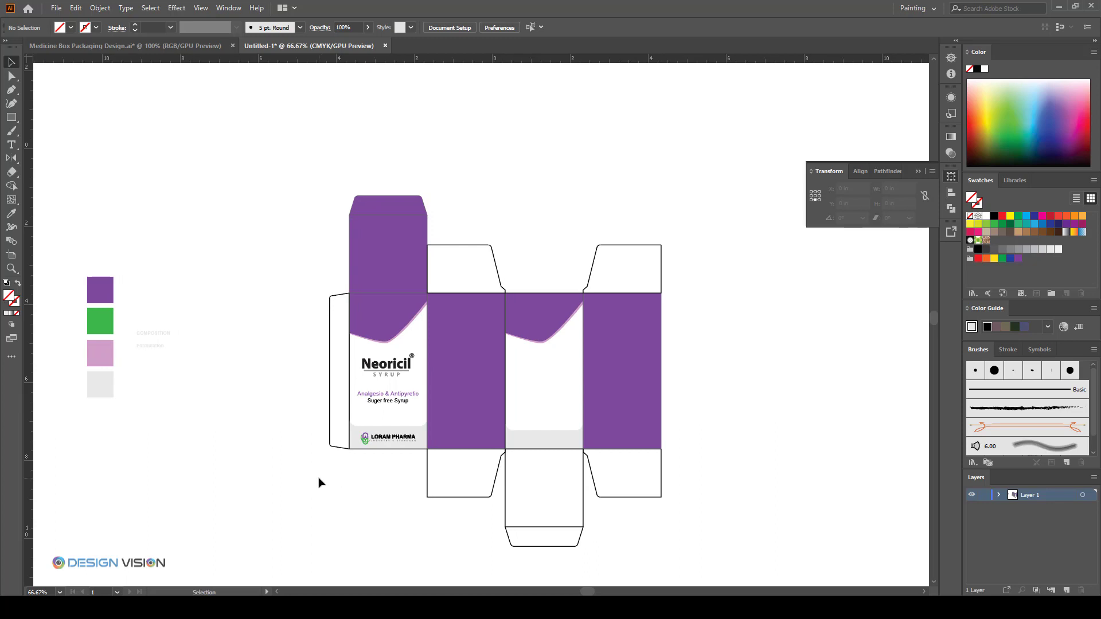
pyautogui.scroll(1, 306, 345)
pyautogui.moveTo(283, 435); pyautogui.dragTo(253, 433)
# - Place a copy of the Neoricil title, rotated 180°, in the middle of the purple top closure panel
pyautogui.scroll(2, 394, 390)
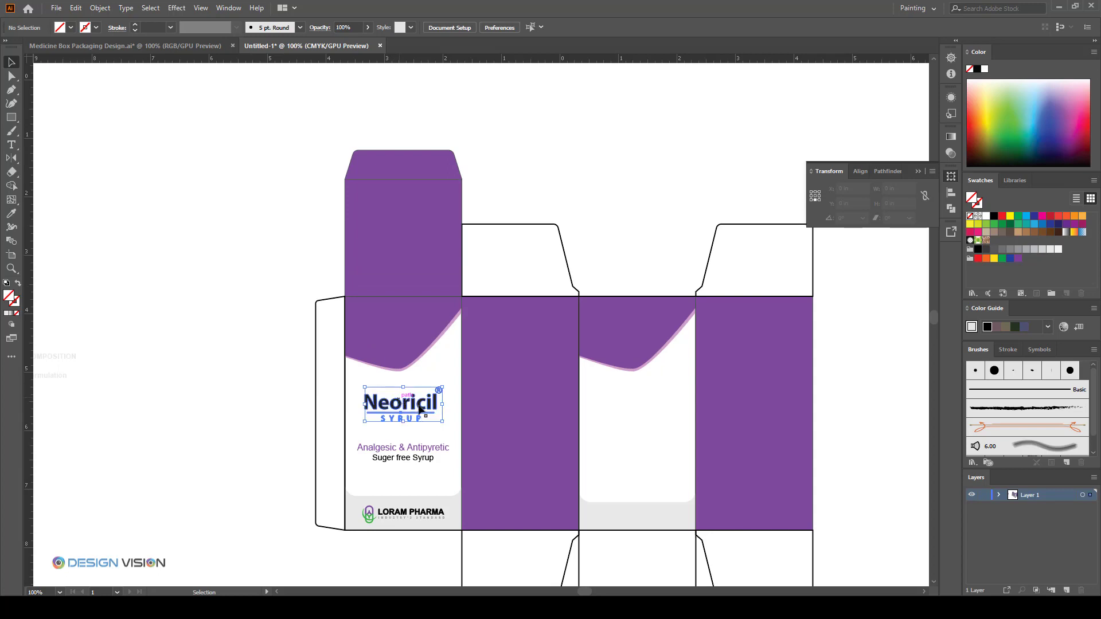
pyautogui.moveTo(421, 408); pyautogui.dragTo(369, 253)
pyautogui.press('Delete')
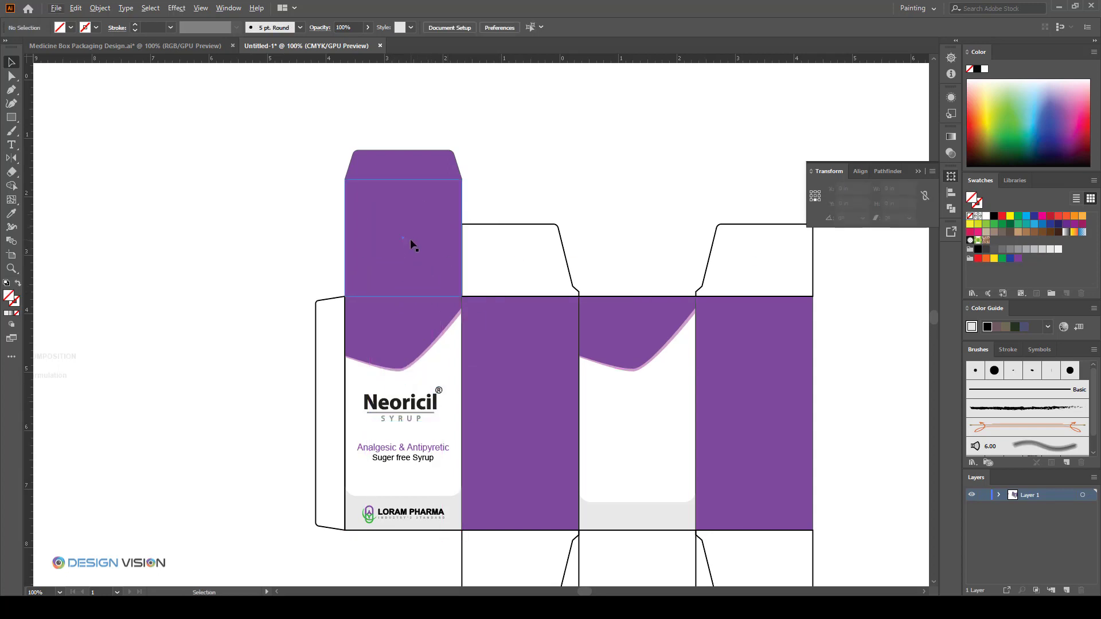
pyautogui.hotkey('ctrl', 'z')
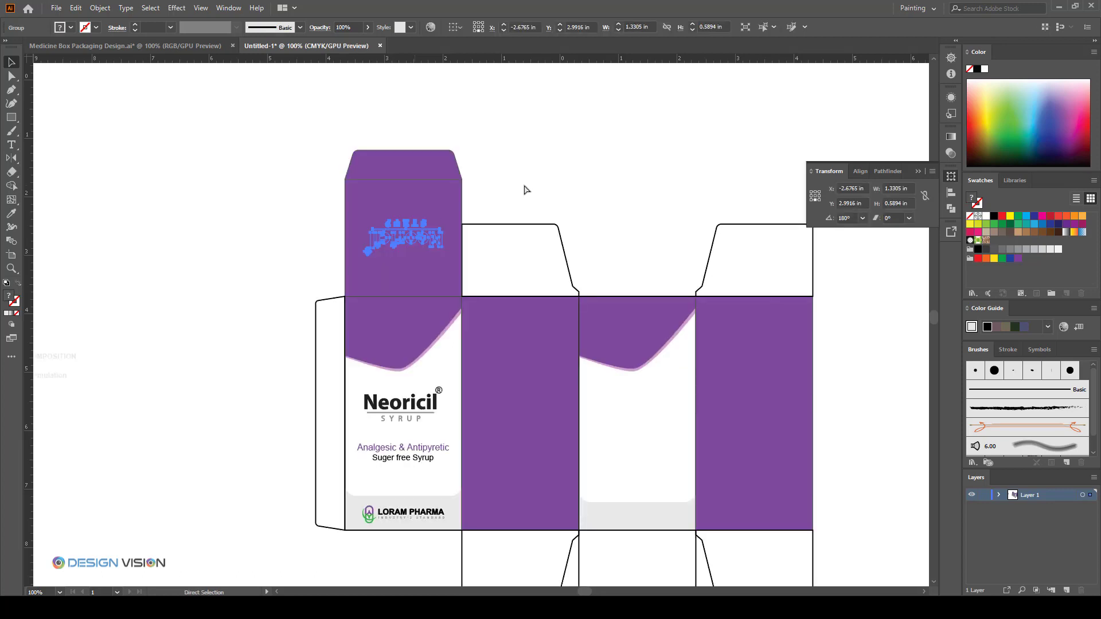
pyautogui.click(495, 258)
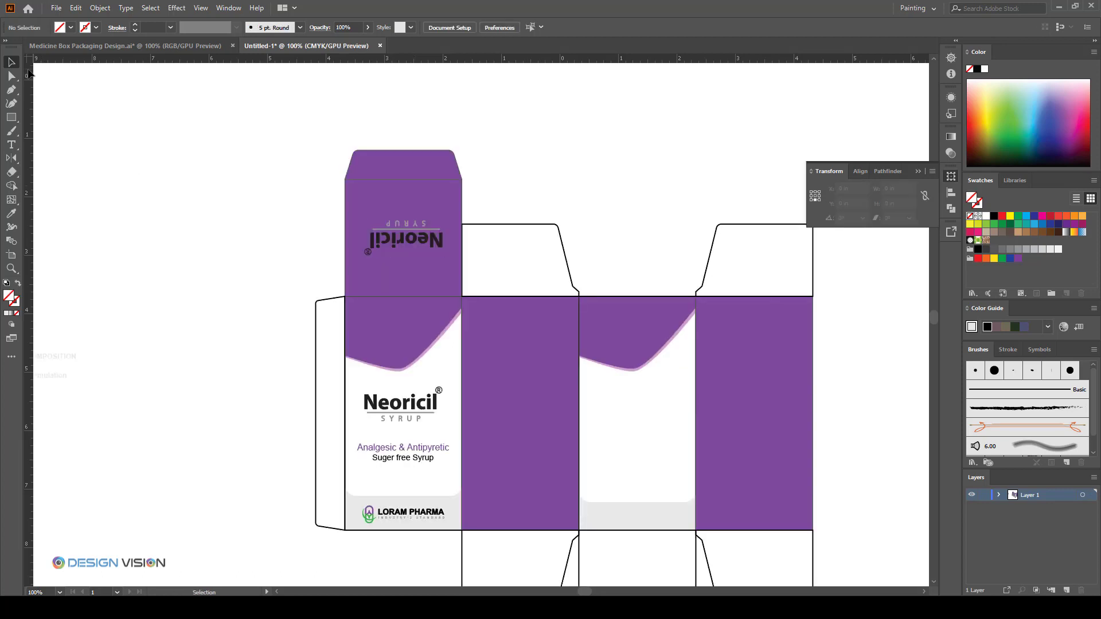
# - Recolour the rotated title on the top closure panel white by sampling the blank white canvas
pyautogui.moveTo(17, 79); pyautogui.dragTo(41, 88)
pyautogui.click(409, 237)
pyautogui.click(11, 213)
pyautogui.click(251, 223)
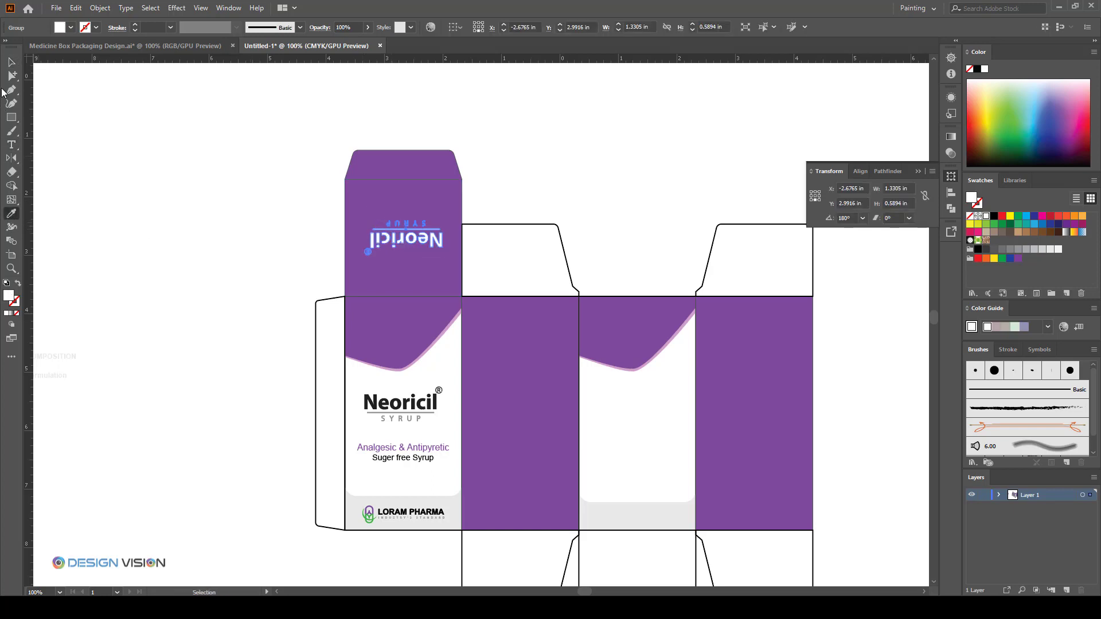
# - Recolour the SYRUP lettering and its divider line in the rotated title on the top closure panel light grey
pyautogui.click(12, 76)
pyautogui.click(189, 205)
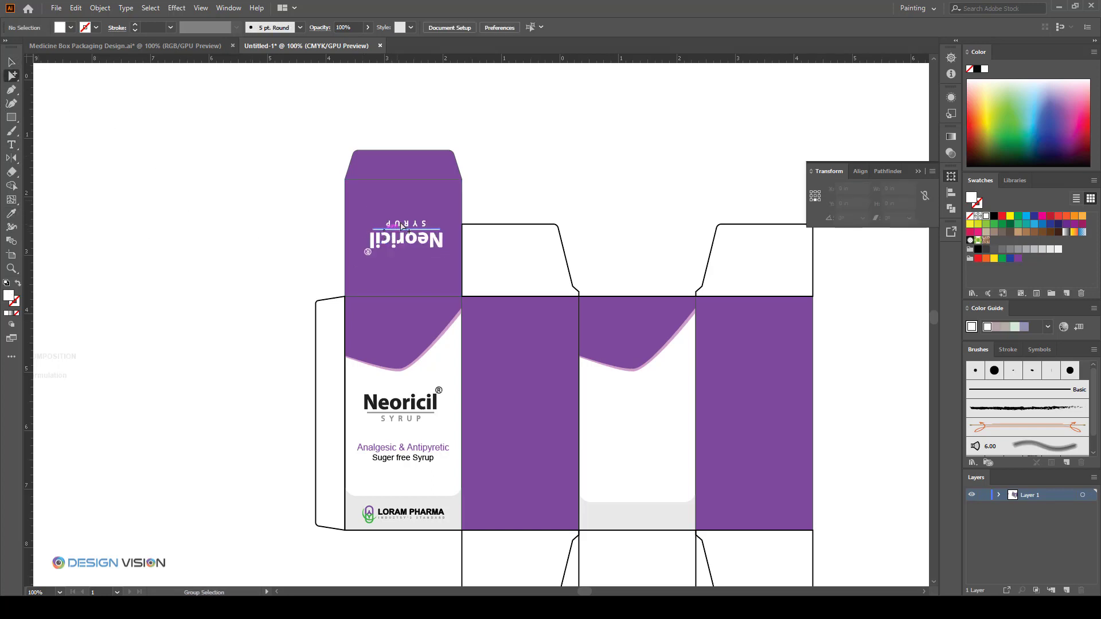
pyautogui.scroll(5, 403, 226)
pyautogui.hotkey('ctrl', 'y')
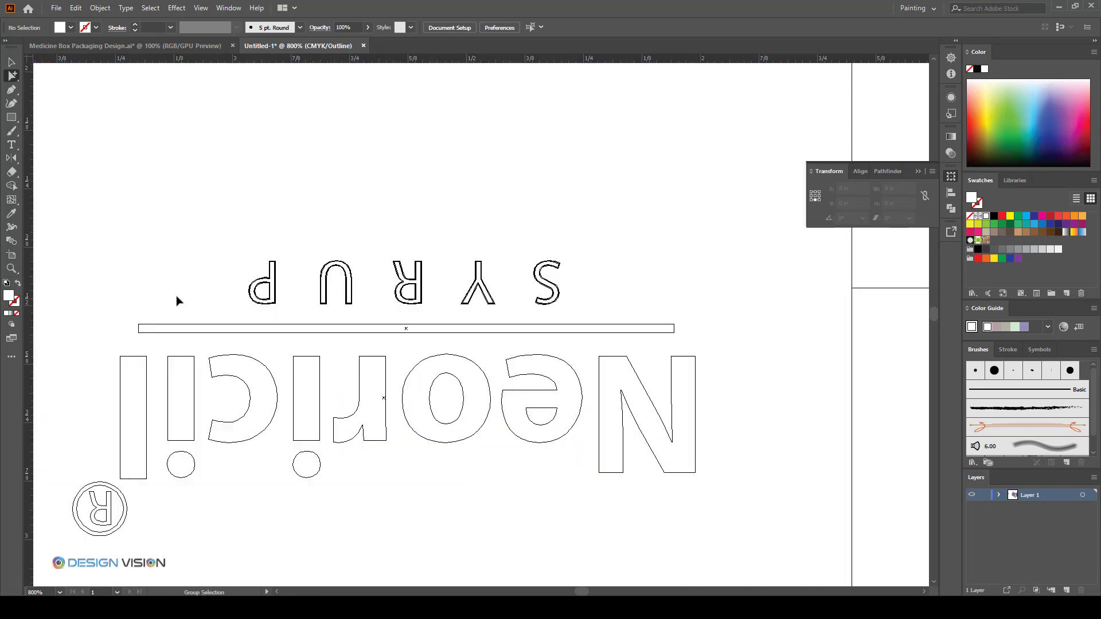
pyautogui.moveTo(544, 296); pyautogui.dragTo(582, 327)
pyautogui.hotkey('ctrl', 'y')
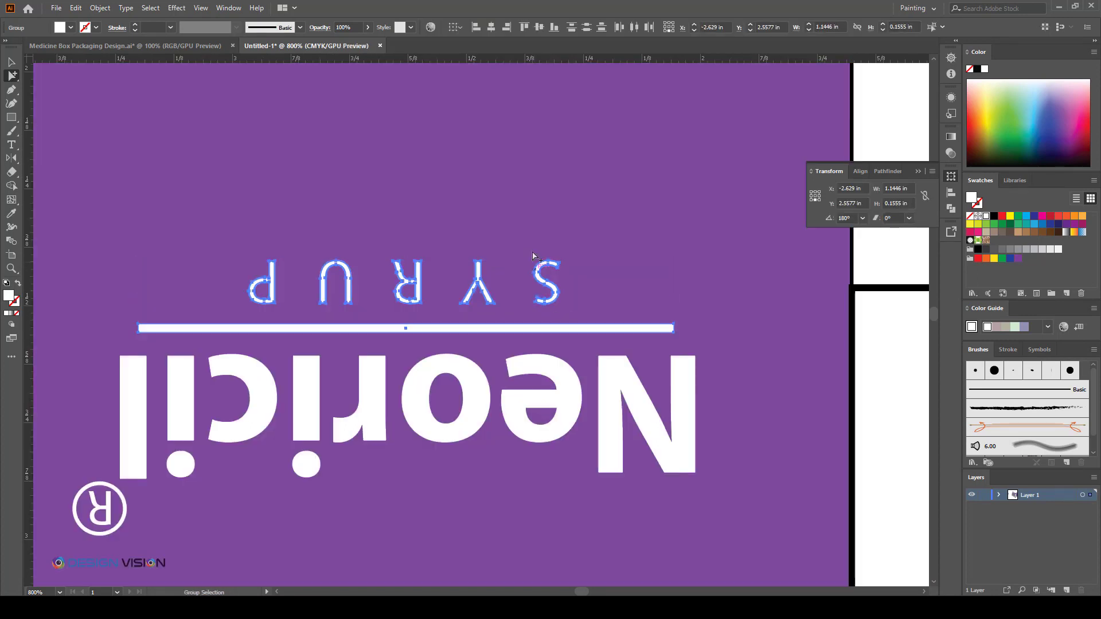
pyautogui.scroll(-5, 568, 287)
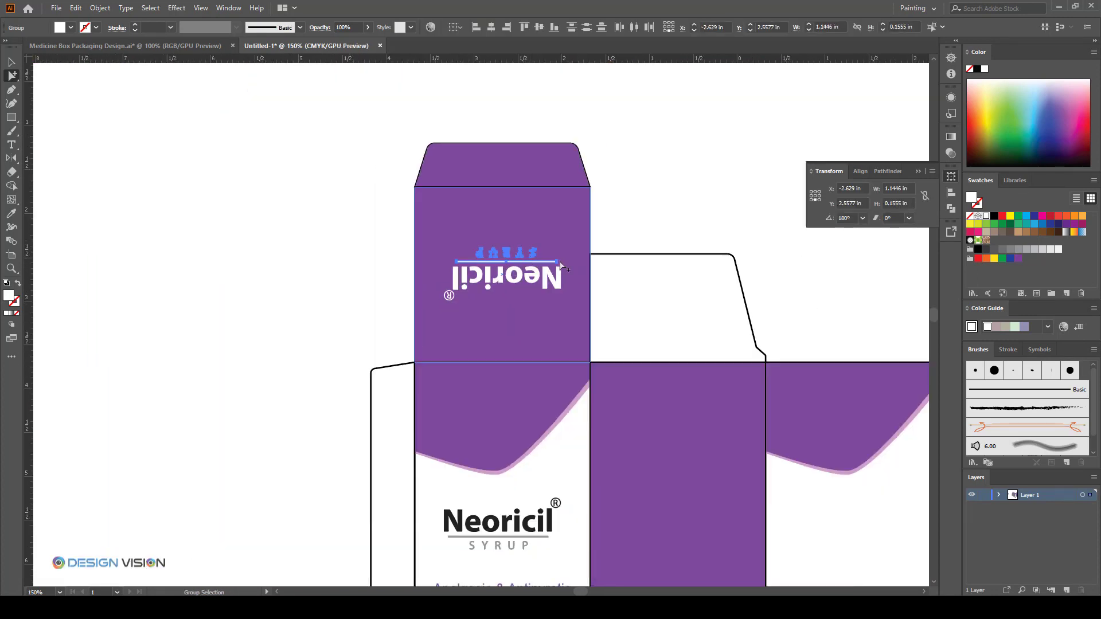
pyautogui.click(1028, 250)
pyautogui.click(1035, 251)
pyautogui.click(1044, 250)
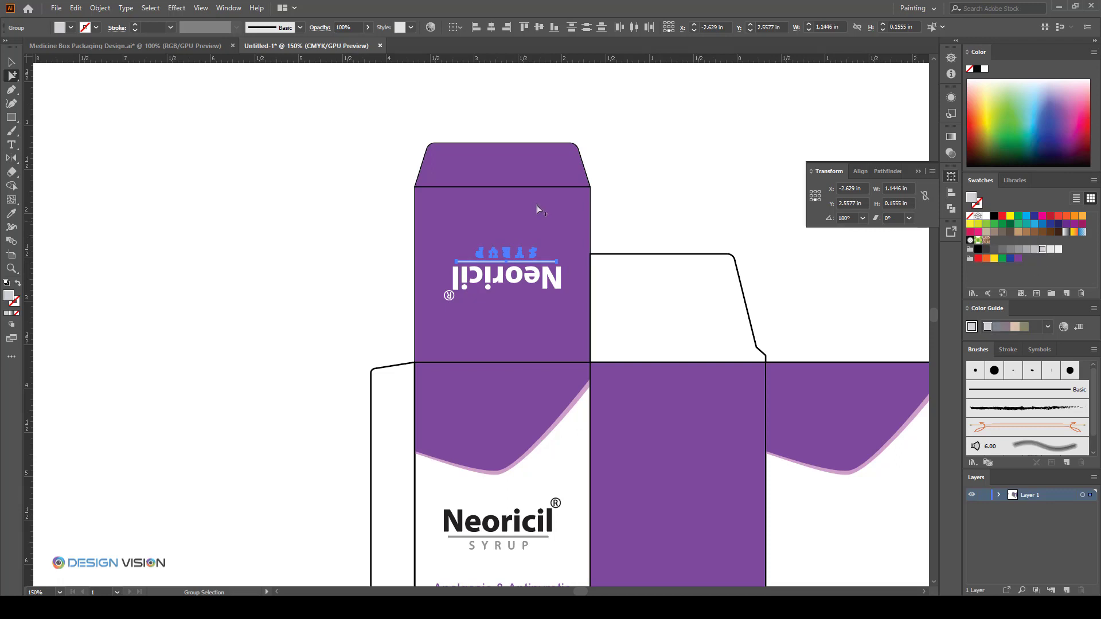
pyautogui.click(653, 184)
pyautogui.scroll(-2, 249, 229)
pyautogui.scroll(2, 368, 222)
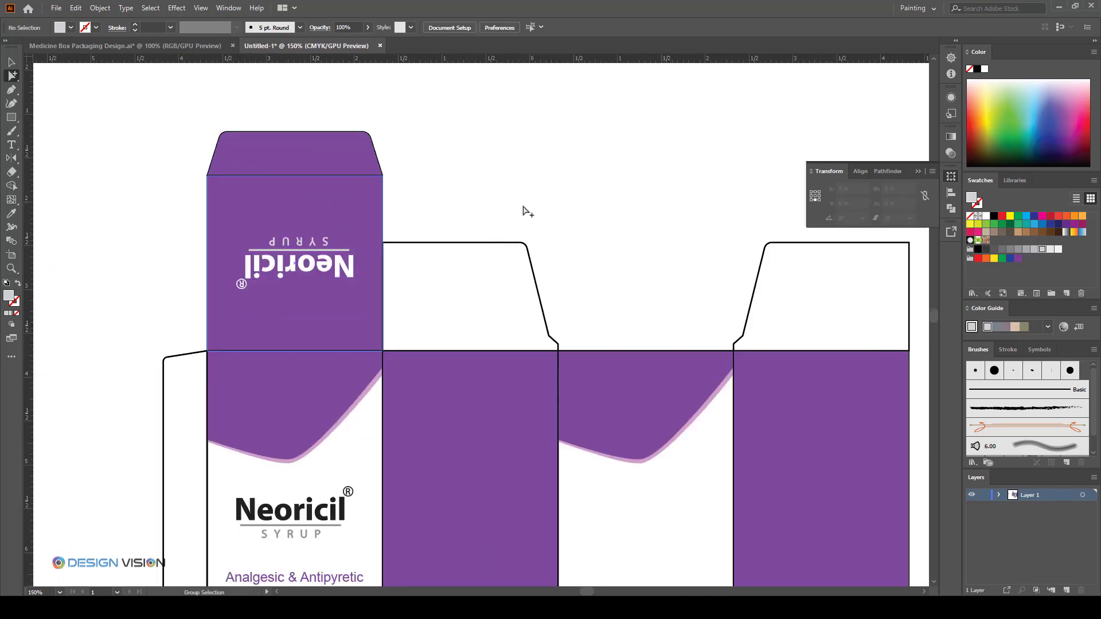
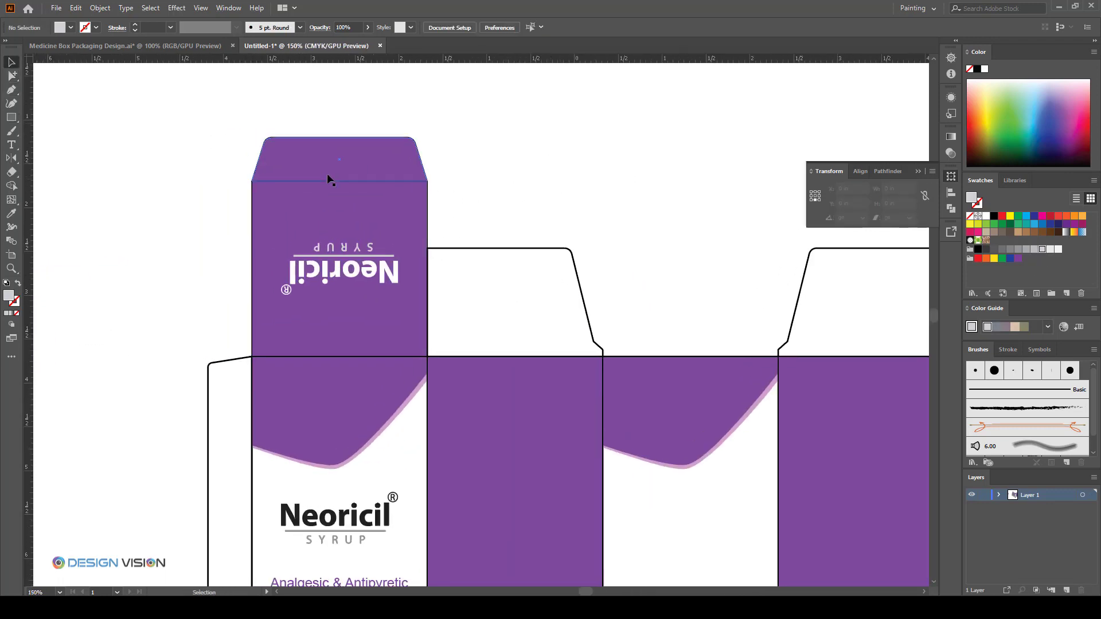
# - Scale the rotated title on the top closure panel down slightly about its centre
pyautogui.scroll(-1, 327, 179)
pyautogui.scroll(2, 326, 192)
pyautogui.click(421, 257)
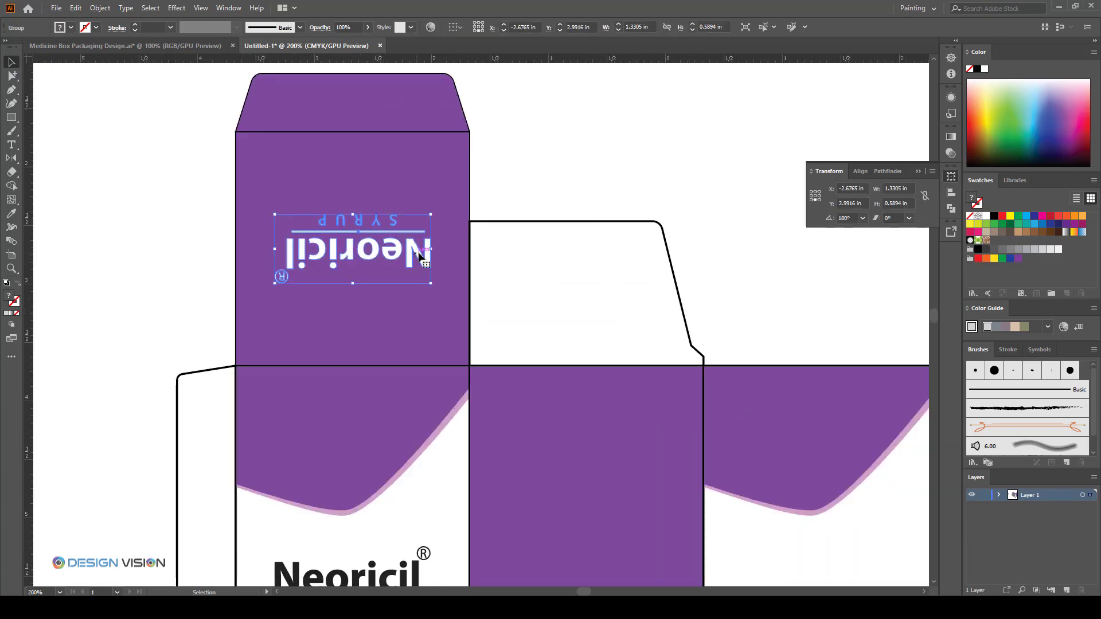
pyautogui.moveTo(430, 248); pyautogui.dragTo(425, 248)
pyautogui.click(581, 179)
pyautogui.scroll(-3, 533, 138)
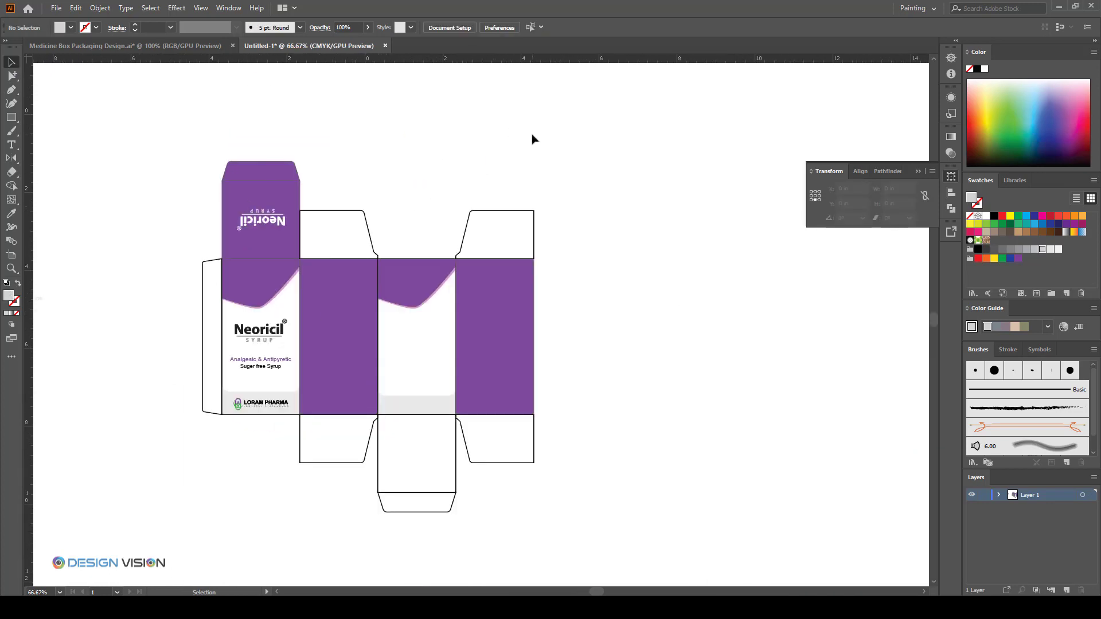
pyautogui.moveTo(258, 215); pyautogui.dragTo(314, 218)
pyautogui.scroll(4, 306, 219)
pyautogui.click(485, 246)
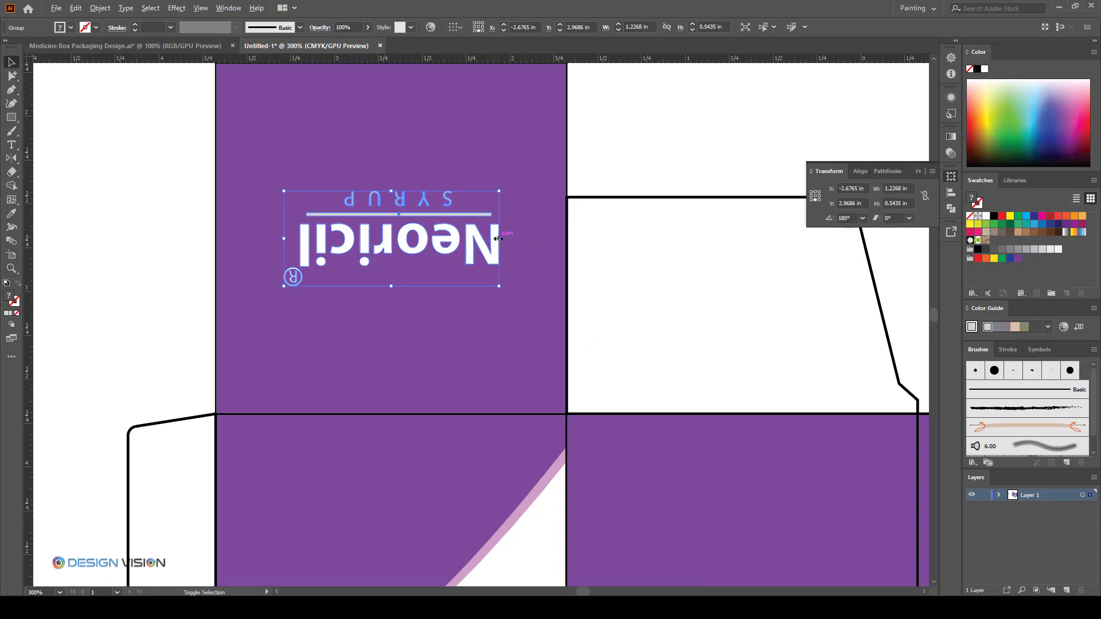
pyautogui.moveTo(502, 238); pyautogui.dragTo(508, 239)
pyautogui.scroll(-3, 416, 242)
pyautogui.click(560, 161)
# - Select the unfilled die-line outlines together and set their stroke weight to 0.5 pt
pyautogui.moveTo(556, 192); pyautogui.dragTo(405, 144)
pyautogui.moveTo(720, 450)
pyautogui.mouseDown()
pyautogui.moveTo(720, 408)
pyautogui.moveTo(725, 429)
pyautogui.mouseUp()
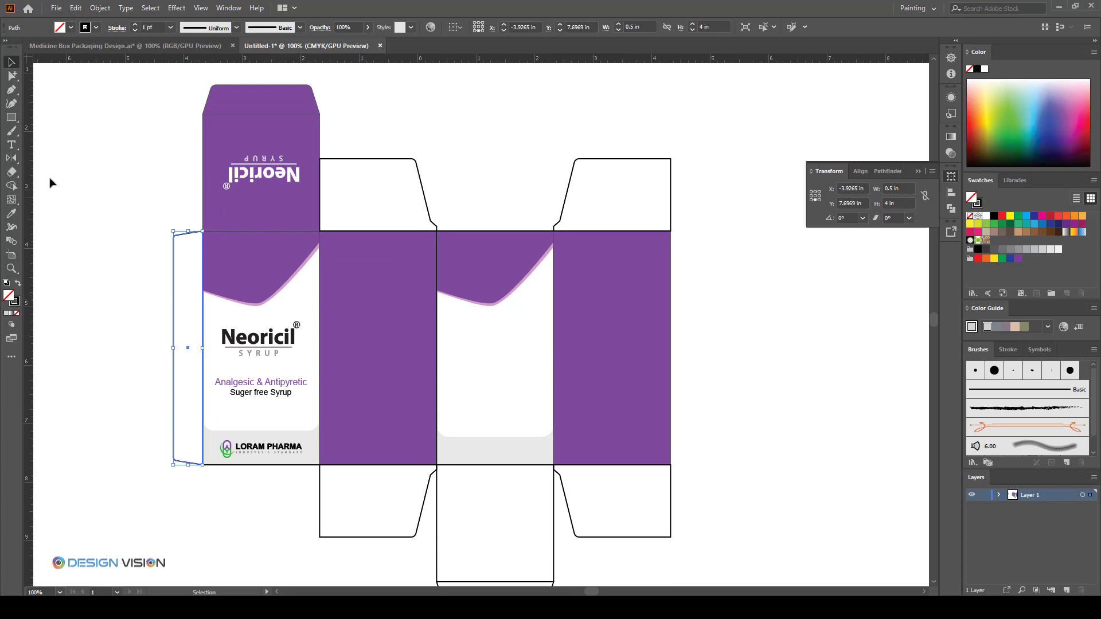
pyautogui.hotkey('ctrl', 'a')
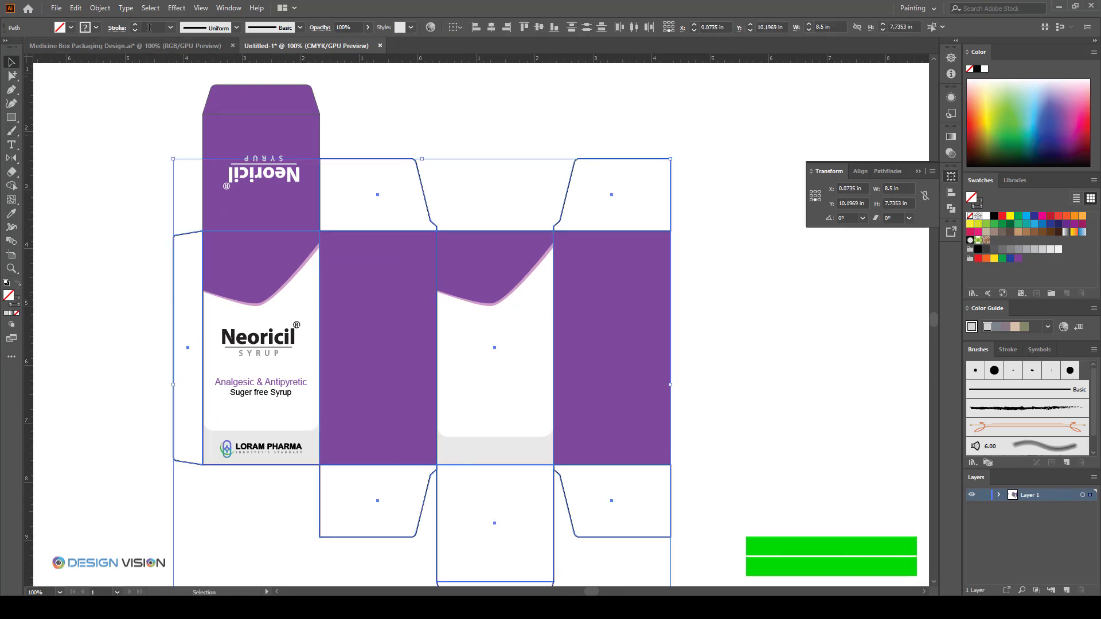
pyautogui.click(150, 28)
pyautogui.write('0.5')
pyautogui.press('Return')
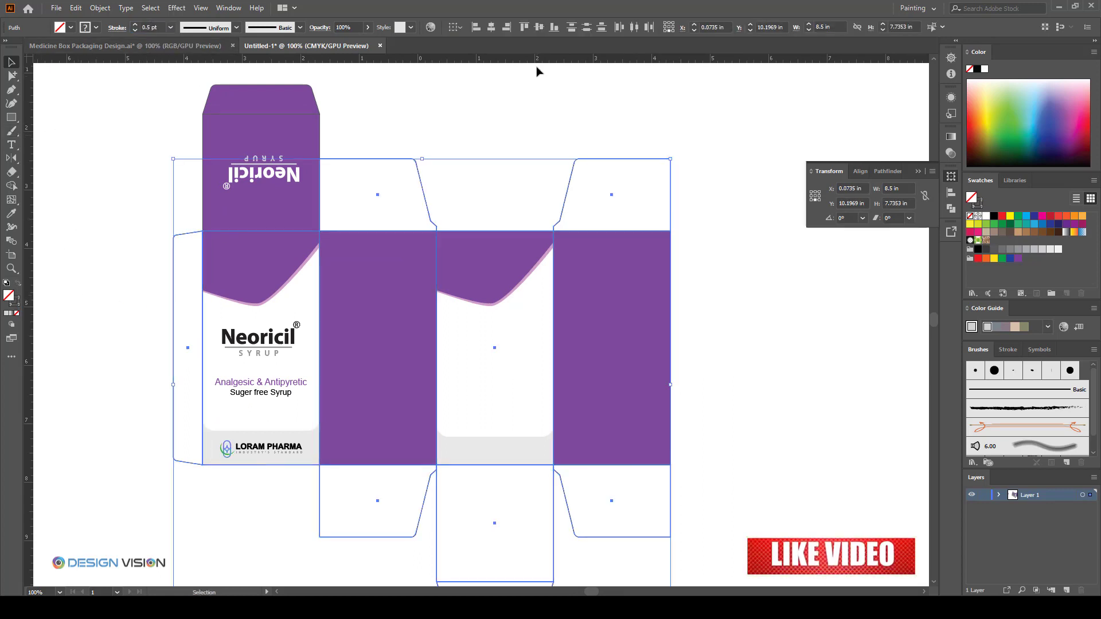
pyautogui.click(453, 130)
# - Examine the thinner outlines and the artwork across the whole die-line
pyautogui.moveTo(453, 126); pyautogui.dragTo(477, 163)
pyautogui.scroll(-1, 531, 177)
pyautogui.scroll(1, 519, 180)
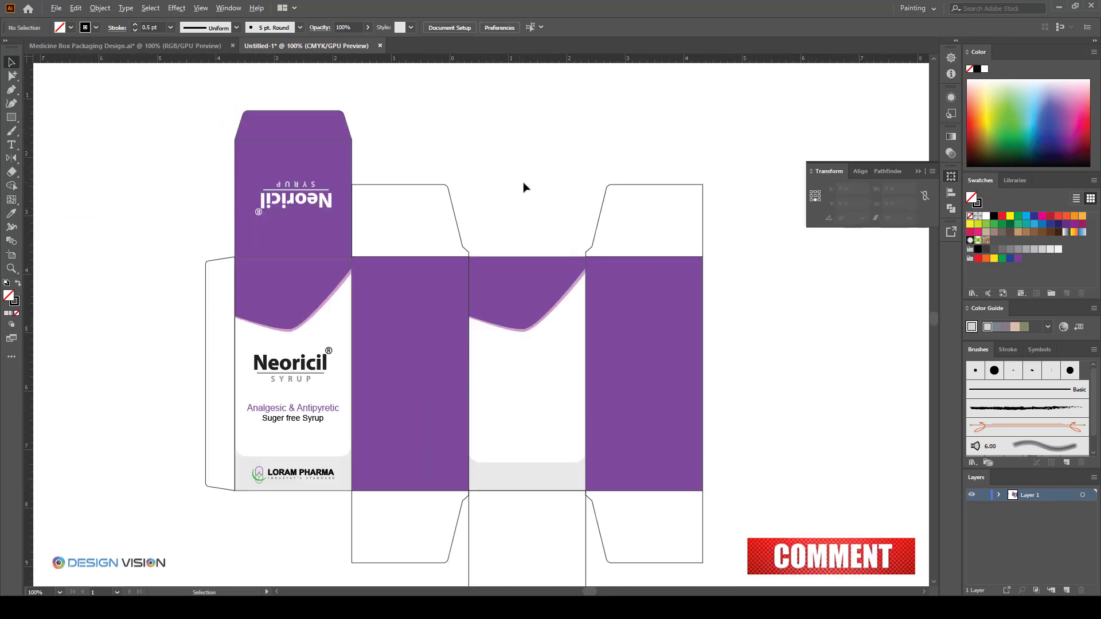
pyautogui.scroll(-1, 518, 180)
pyautogui.scroll(-1, 757, 362)
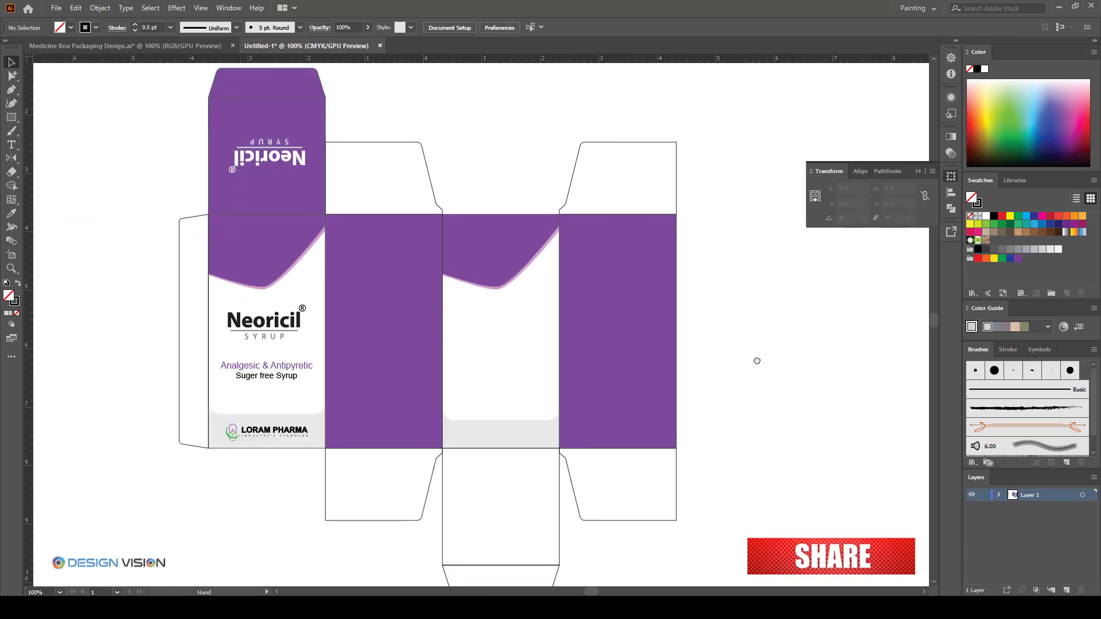
pyautogui.scroll(-1, 584, 350)
pyautogui.moveTo(732, 396); pyautogui.dragTo(748, 398)
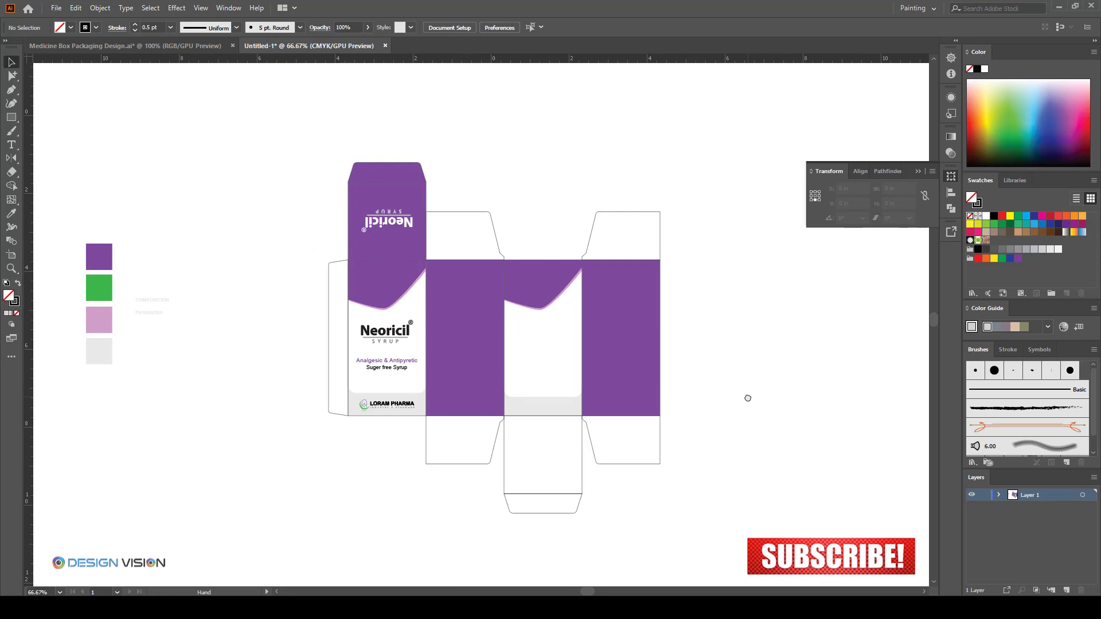
pyautogui.scroll(1, 724, 401)
pyautogui.moveTo(710, 309); pyautogui.dragTo(753, 367)
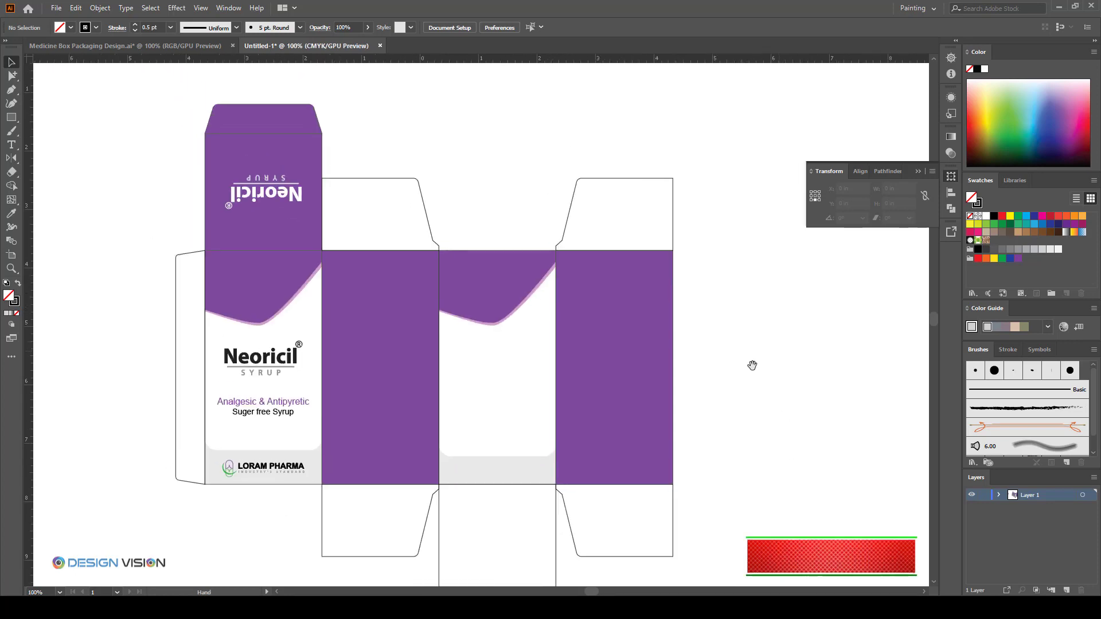
# - Copy the company logo onto the blank canvas beside the die-line, ungroup the copy and delete its lettering
pyautogui.moveTo(250, 516); pyautogui.dragTo(305, 523)
pyautogui.moveTo(298, 474); pyautogui.dragTo(125, 223)
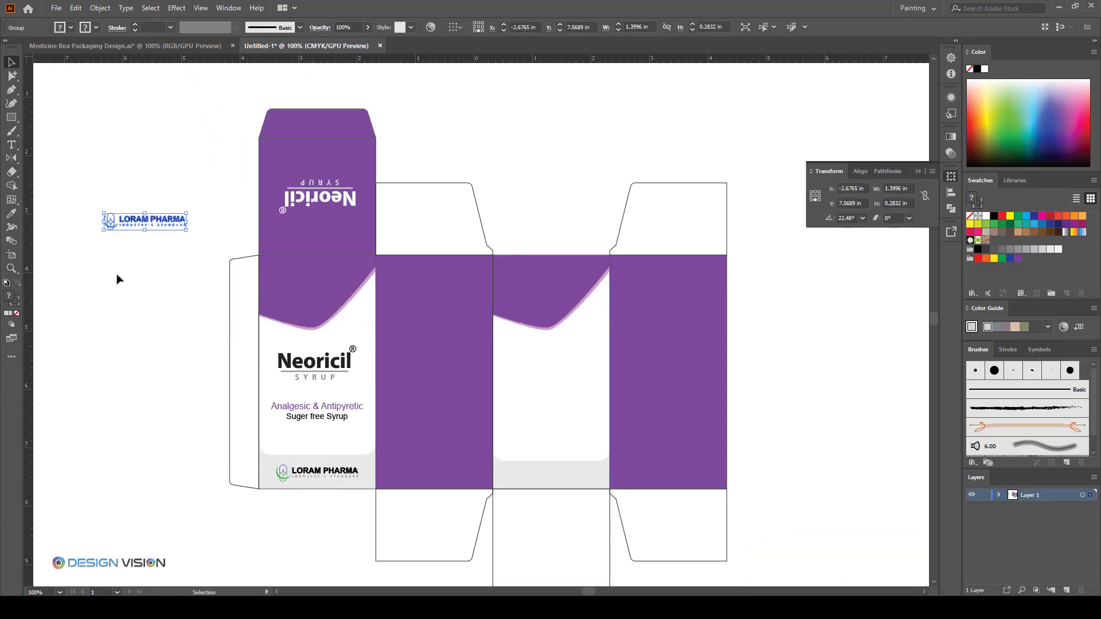
pyautogui.click(115, 277)
pyautogui.scroll(2, 89, 236)
pyautogui.click(197, 204)
pyautogui.rightClick(209, 152)
pyautogui.click(242, 247)
pyautogui.click(143, 177)
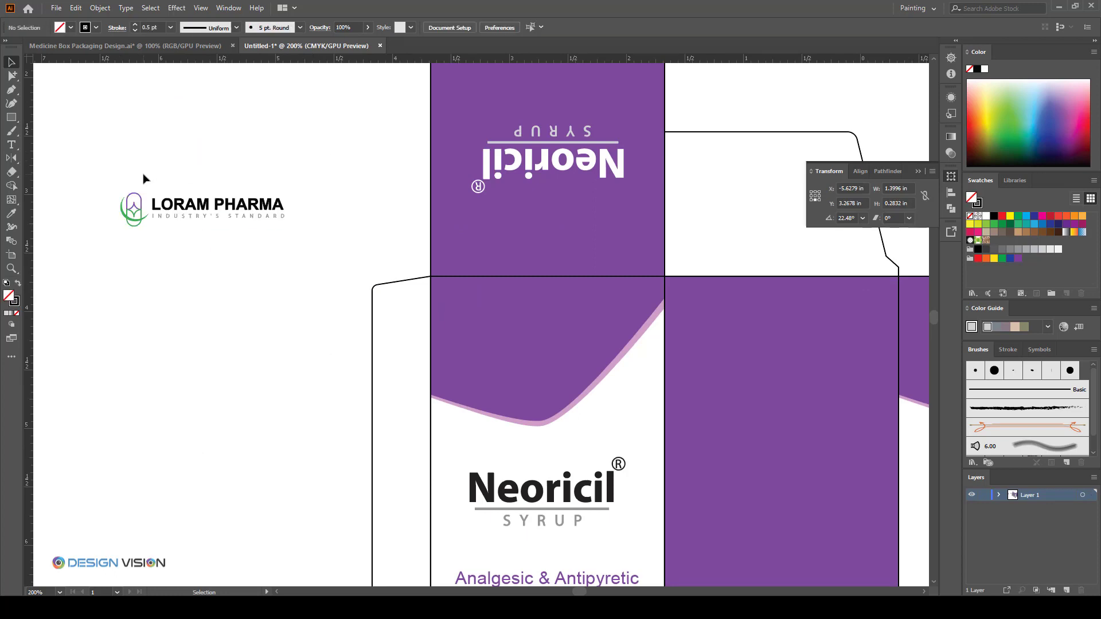
pyautogui.press('Delete')
# - Expand the copied logo symbol into plain filled shapes
pyautogui.moveTo(85, 166); pyautogui.dragTo(149, 219)
pyautogui.scroll(4, 115, 205)
pyautogui.scroll(-3, 115, 205)
pyautogui.click(99, 7)
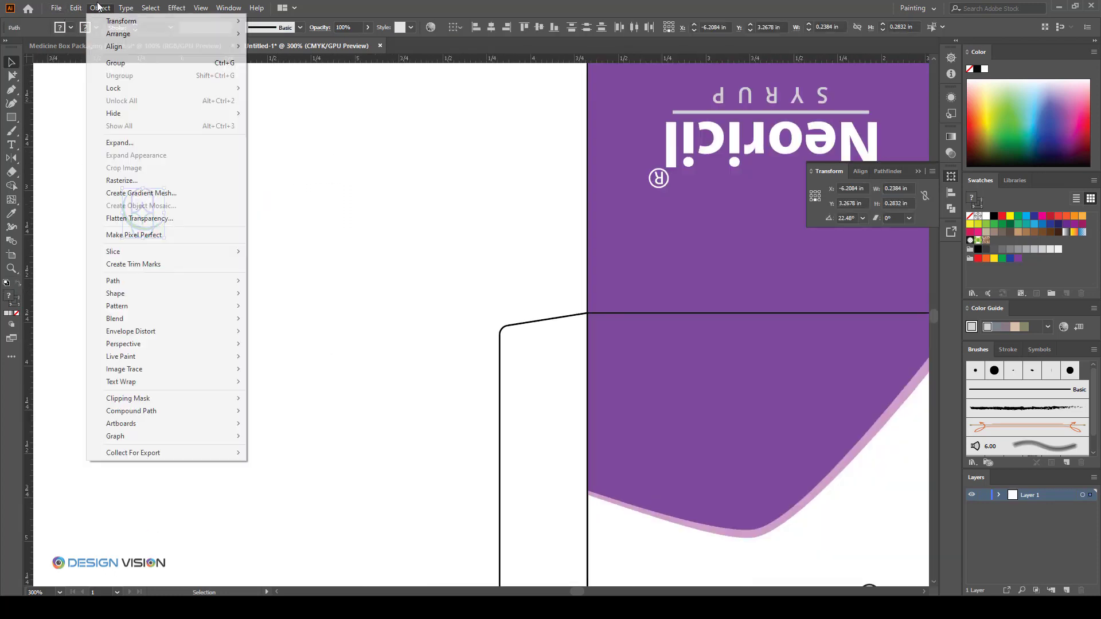
pyautogui.click(115, 142)
pyautogui.click(506, 374)
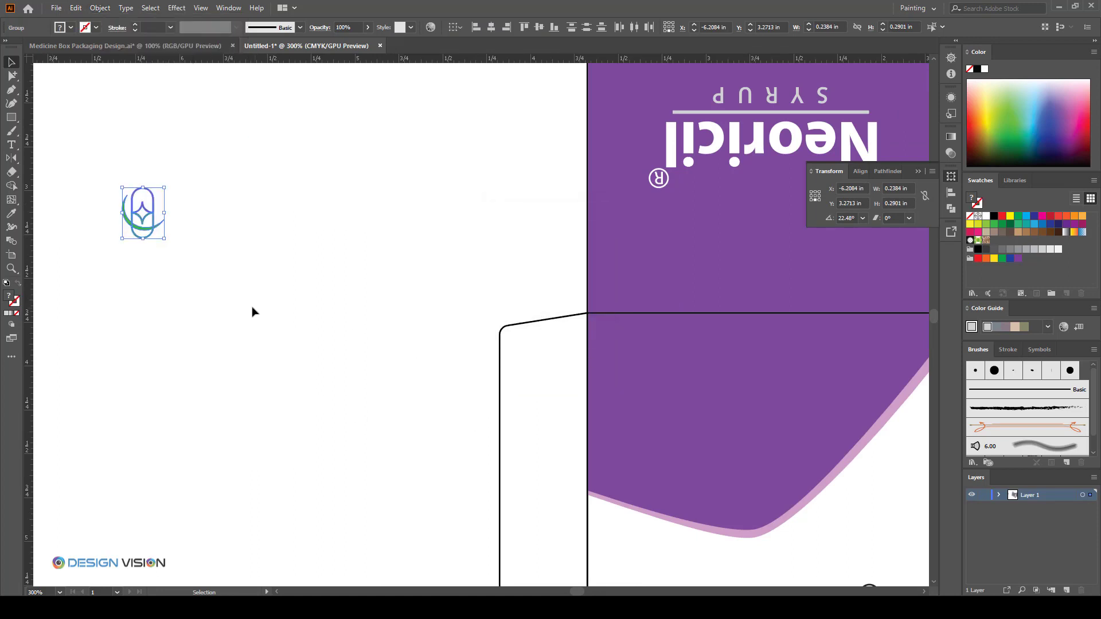
# - Fill the expanded logo symbol with white
pyautogui.click(71, 27)
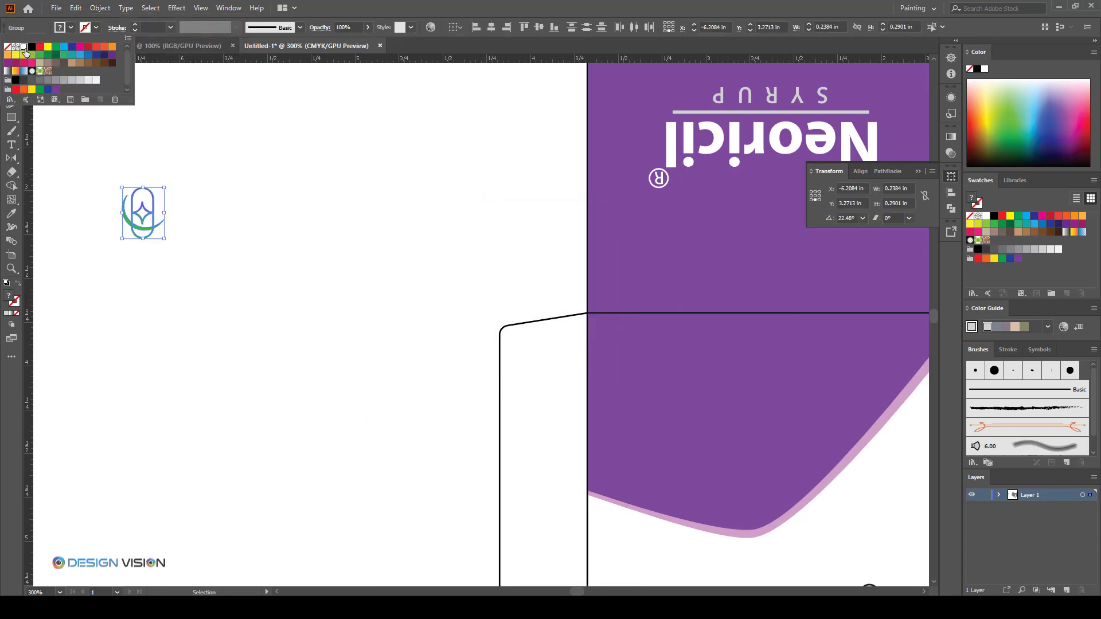
pyautogui.click(23, 47)
pyautogui.click(199, 295)
pyautogui.scroll(-1, 133, 231)
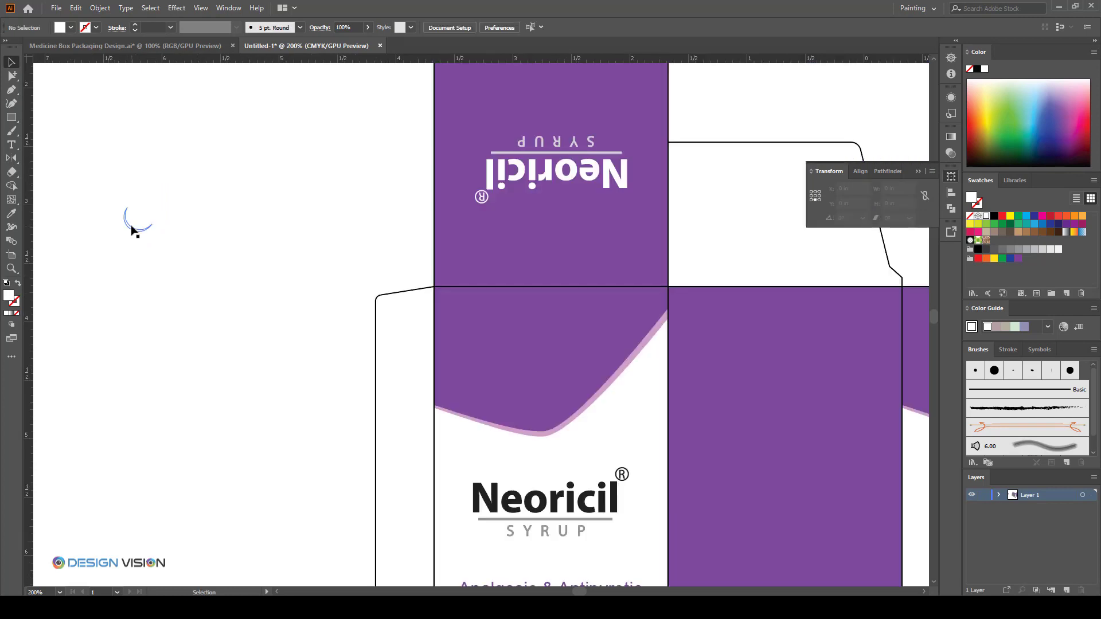
# - Place the white logo symbol in the upper-left corner of the first panel's purple area, slightly inset from the edges
pyautogui.moveTo(133, 231); pyautogui.dragTo(486, 345)
pyautogui.click(247, 329)
pyautogui.scroll(-2, 247, 328)
pyautogui.moveTo(600, 240); pyautogui.dragTo(505, 227)
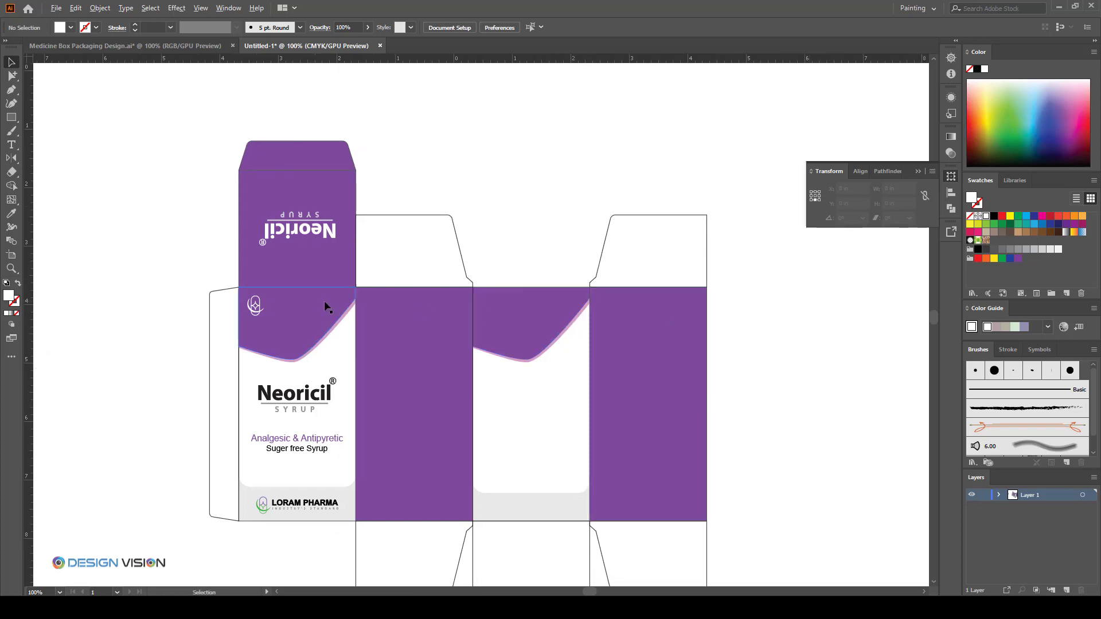
pyautogui.scroll(3, 258, 315)
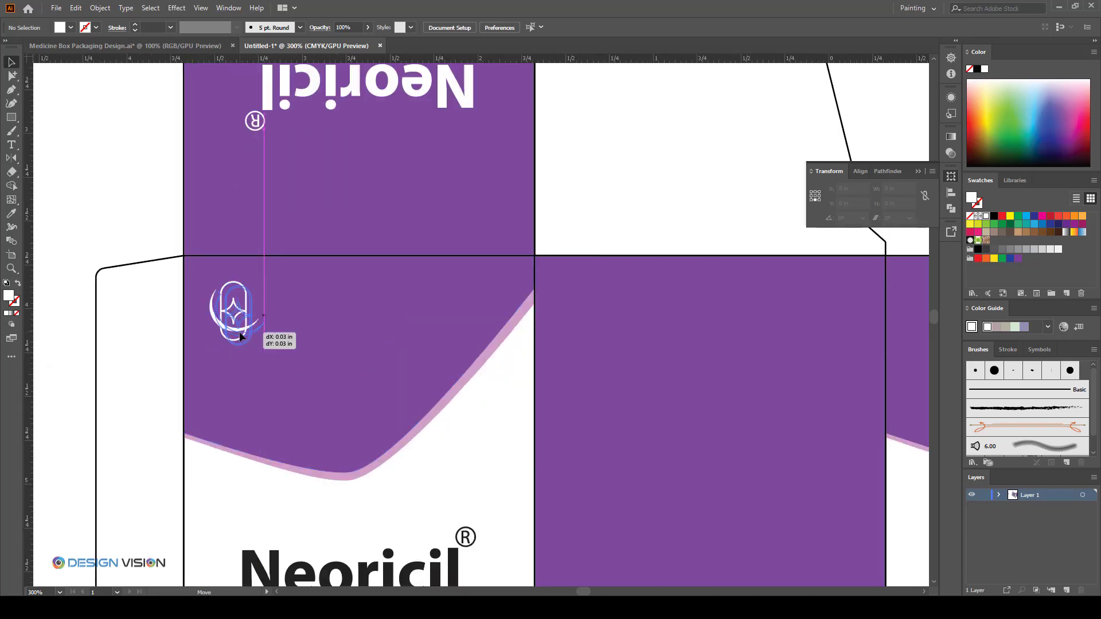
pyautogui.moveTo(239, 337); pyautogui.dragTo(240, 337)
pyautogui.scroll(-5, 172, 258)
pyautogui.click(172, 258)
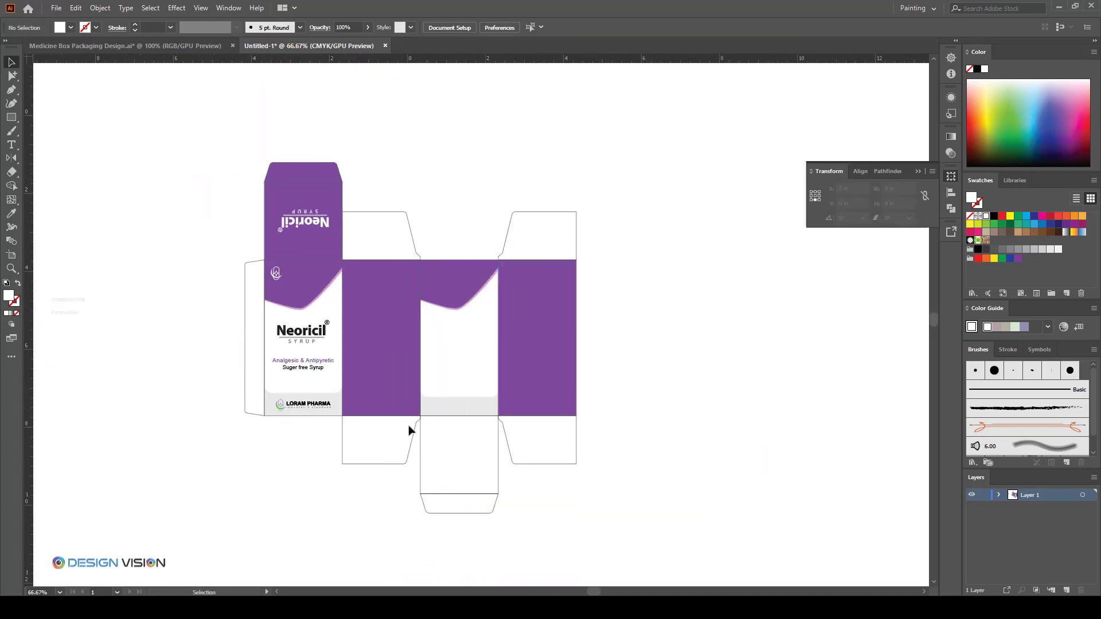
# - Remove the purple fill from the top tuck flap by sampling the adjacent unfilled dust flap
pyautogui.scroll(1, 409, 430)
pyautogui.moveTo(546, 428); pyautogui.dragTo(566, 445)
pyautogui.scroll(-1, 556, 446)
pyautogui.scroll(-1, 545, 520)
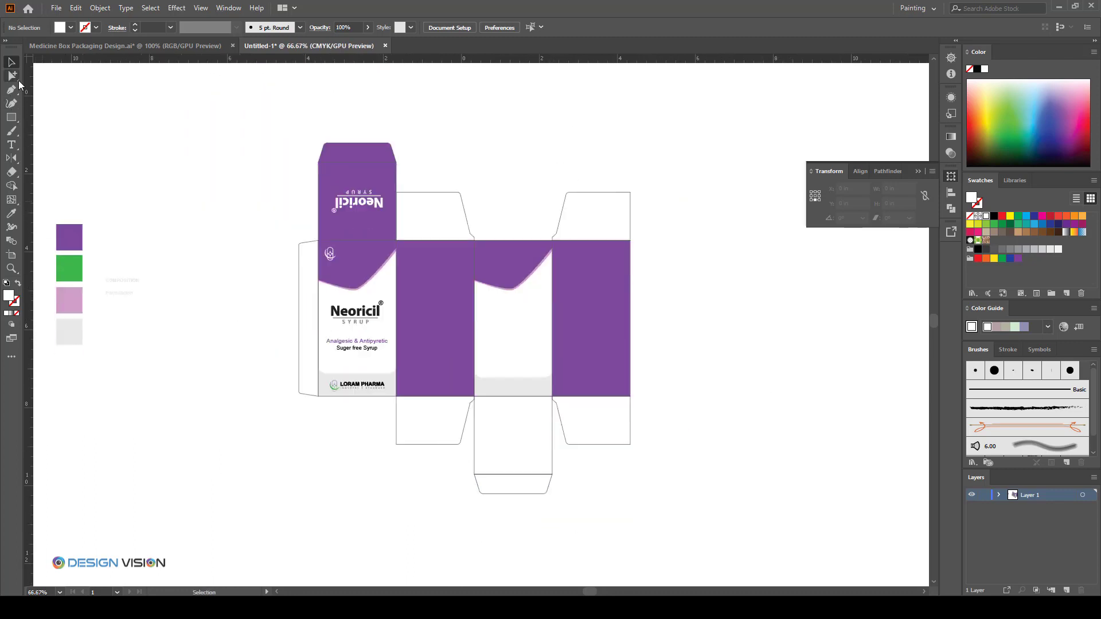
pyautogui.click(347, 163)
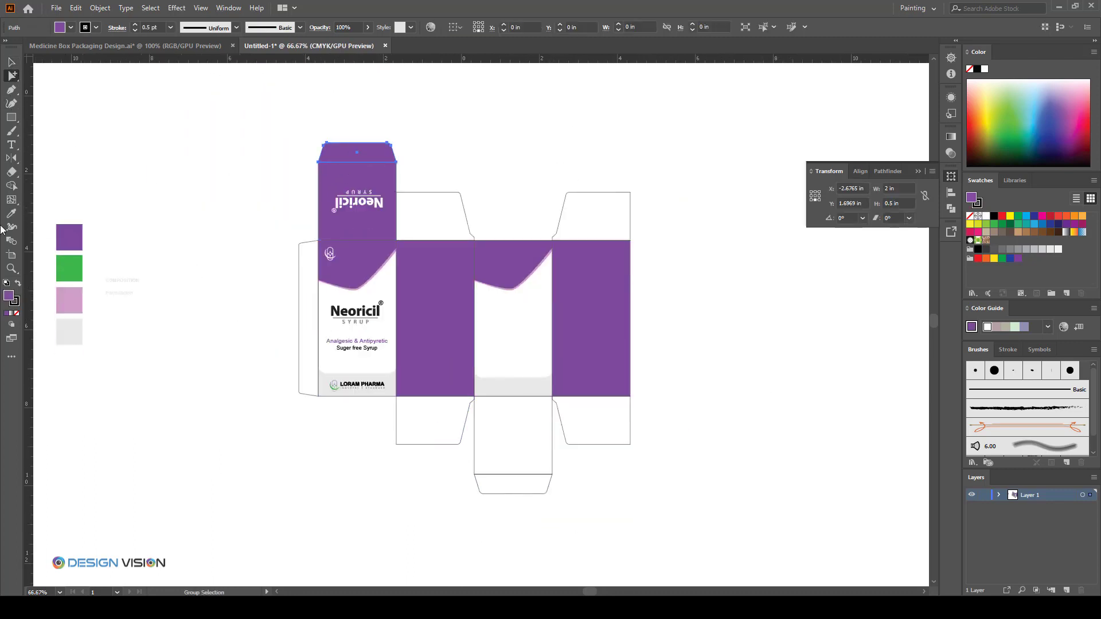
pyautogui.click(420, 191)
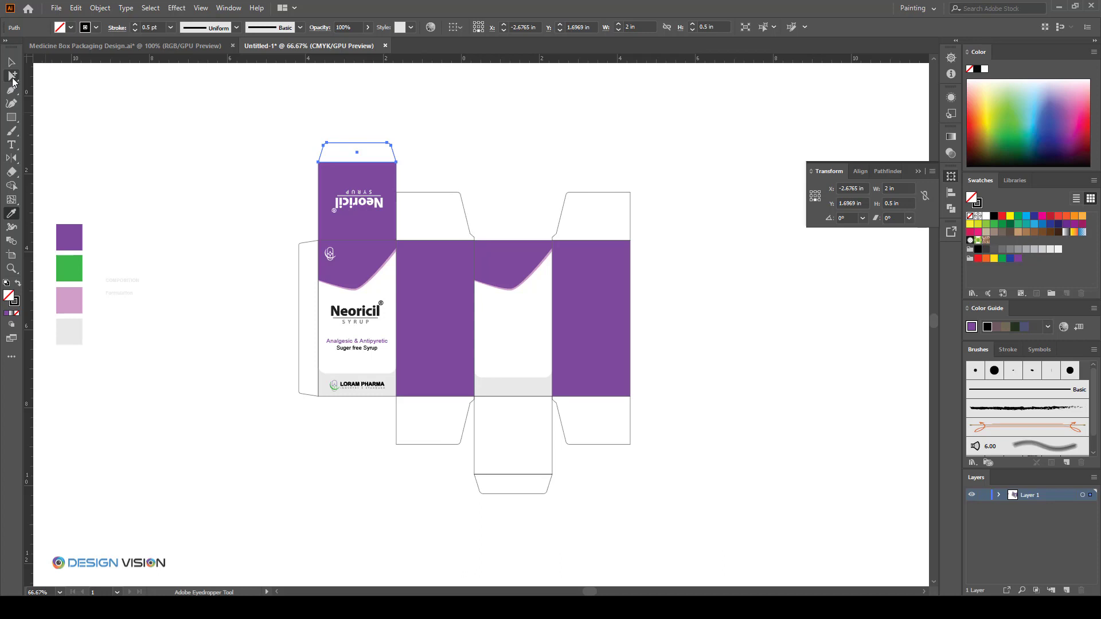
pyautogui.click(521, 133)
# - Fill the square bottom closure panel with purple by sampling the top closure panel
pyautogui.click(485, 453)
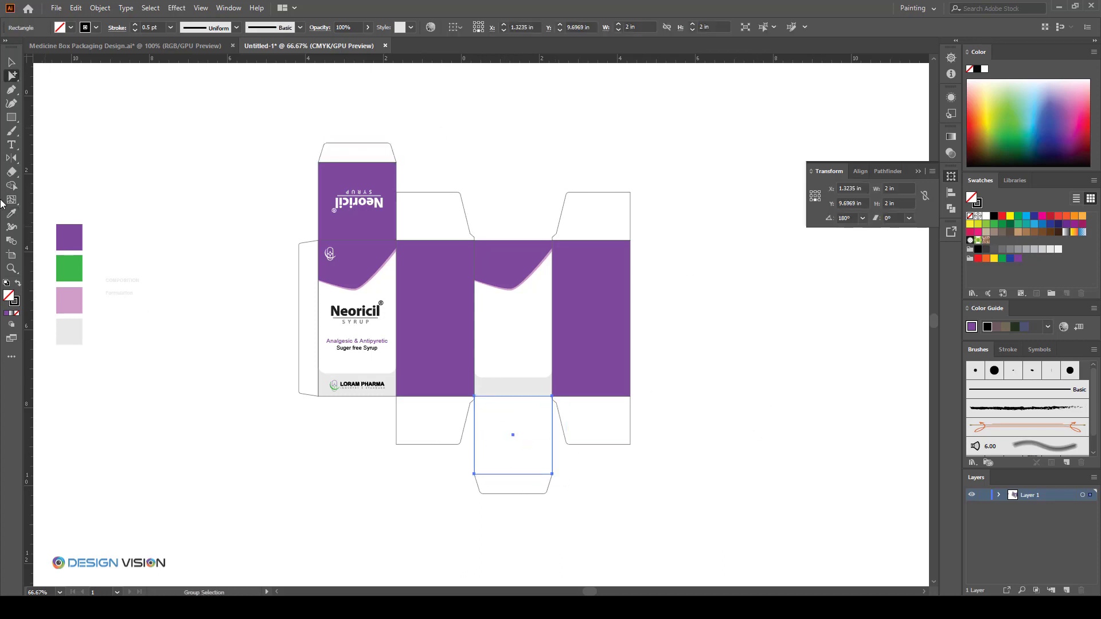
pyautogui.click(322, 214)
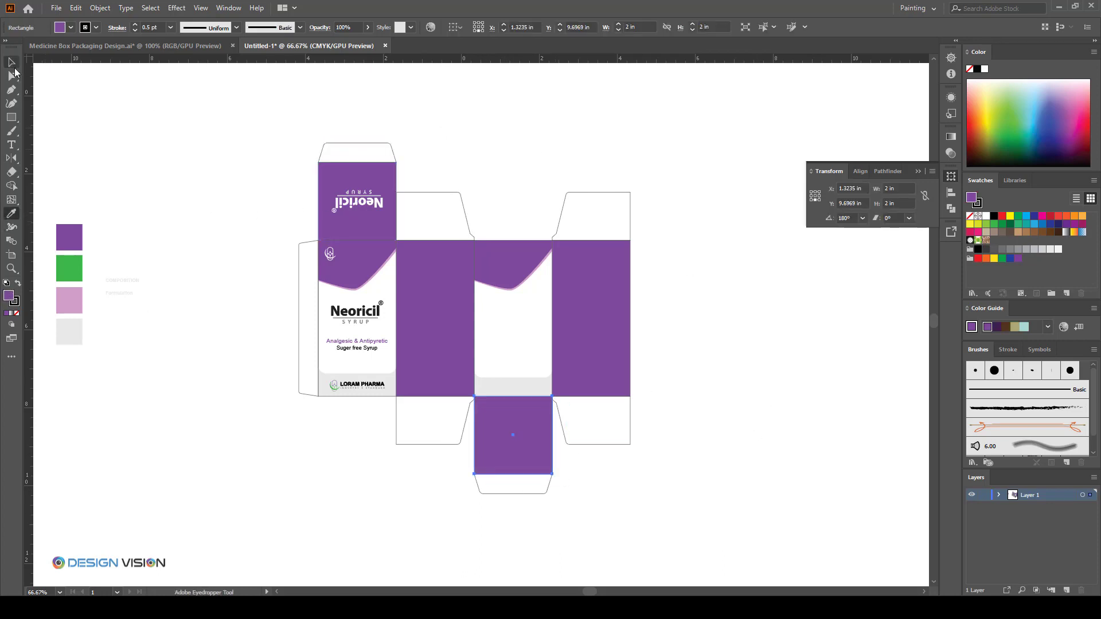
pyautogui.click(12, 62)
pyautogui.click(552, 166)
pyautogui.scroll(-1, 553, 166)
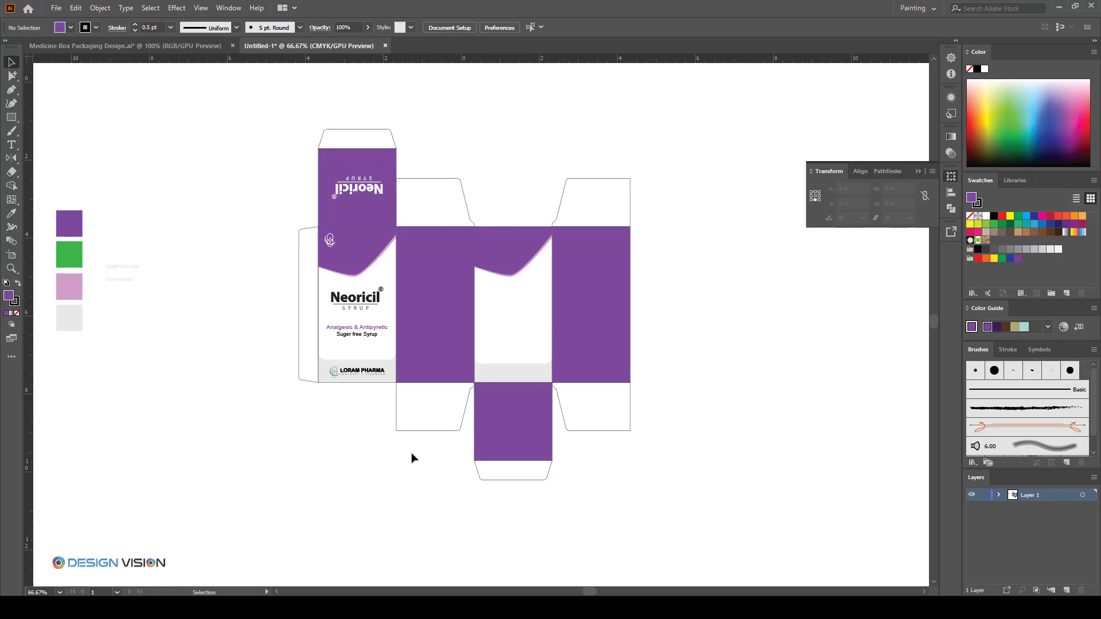
# - Group the first panel's artwork together, including the curve, logo symbol, title, tagline and grey company band, leaving out the glue flap
pyautogui.moveTo(367, 373); pyautogui.dragTo(515, 393)
pyautogui.hotkey('ctrl', 'z')
pyautogui.scroll(1, 372, 342)
pyautogui.keyDown('shift'); pyautogui.click(374, 331); pyautogui.keyUp('shift')
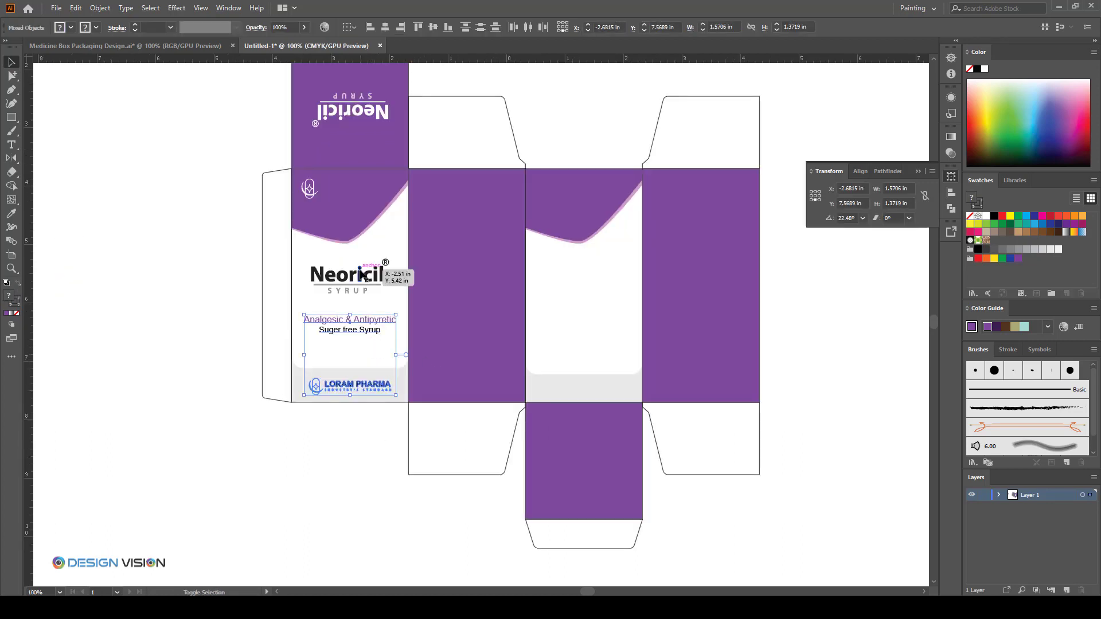
pyautogui.keyDown('shift'); pyautogui.click(357, 267); pyautogui.keyUp('shift')
pyautogui.keyDown('shift'); pyautogui.click(307, 192); pyautogui.keyUp('shift')
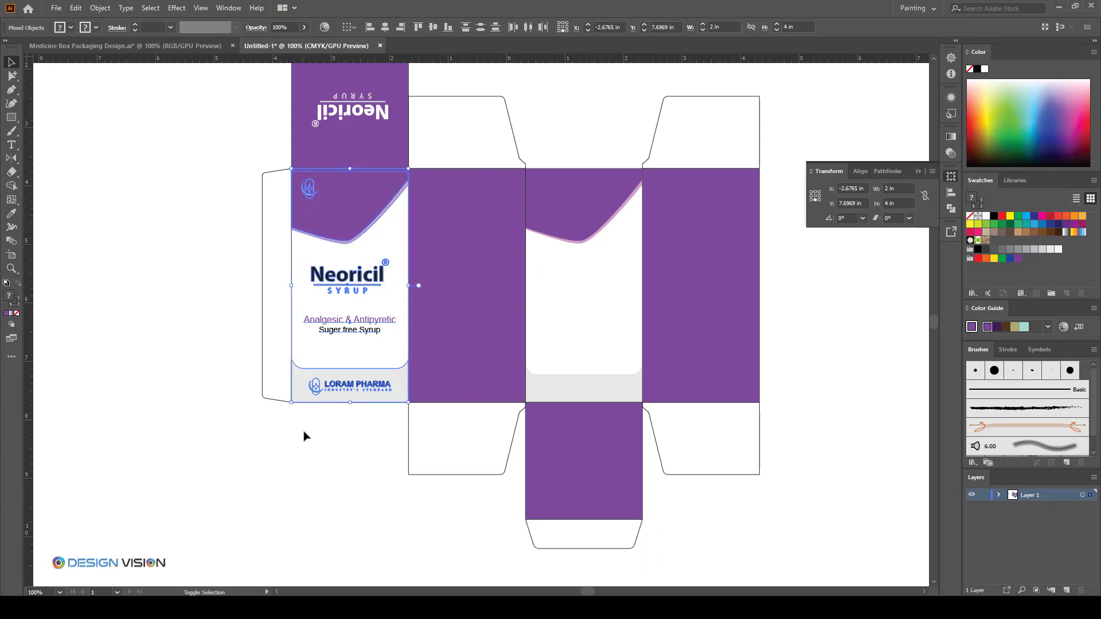
pyautogui.keyDown('shift'); pyautogui.click(292, 382); pyautogui.keyUp('shift')
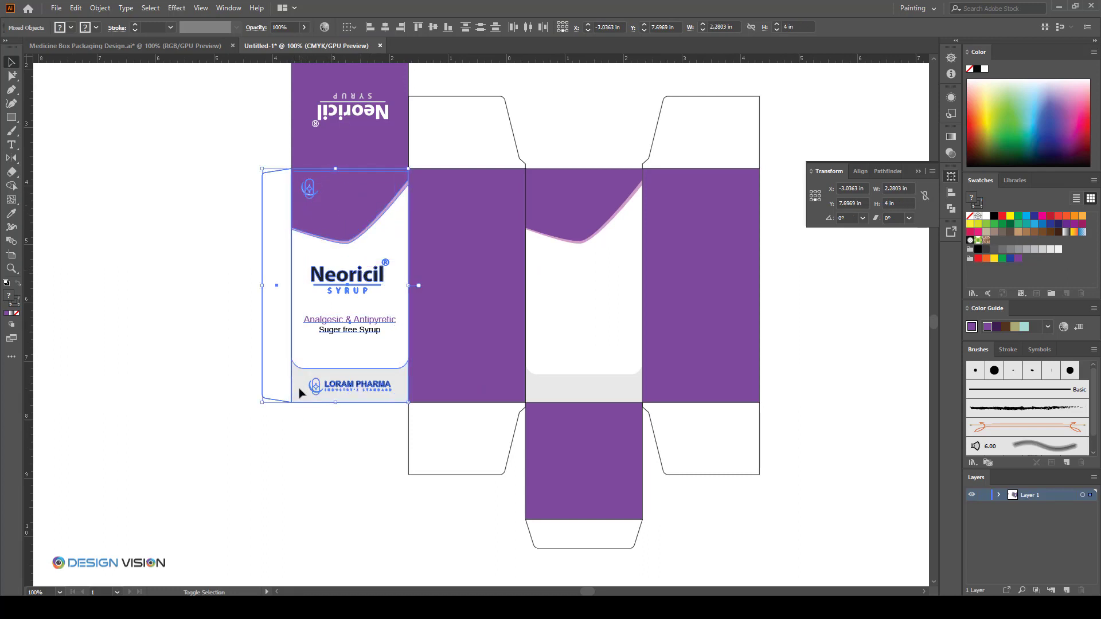
pyautogui.keyDown('shift'); pyautogui.click(272, 400); pyautogui.keyUp('shift')
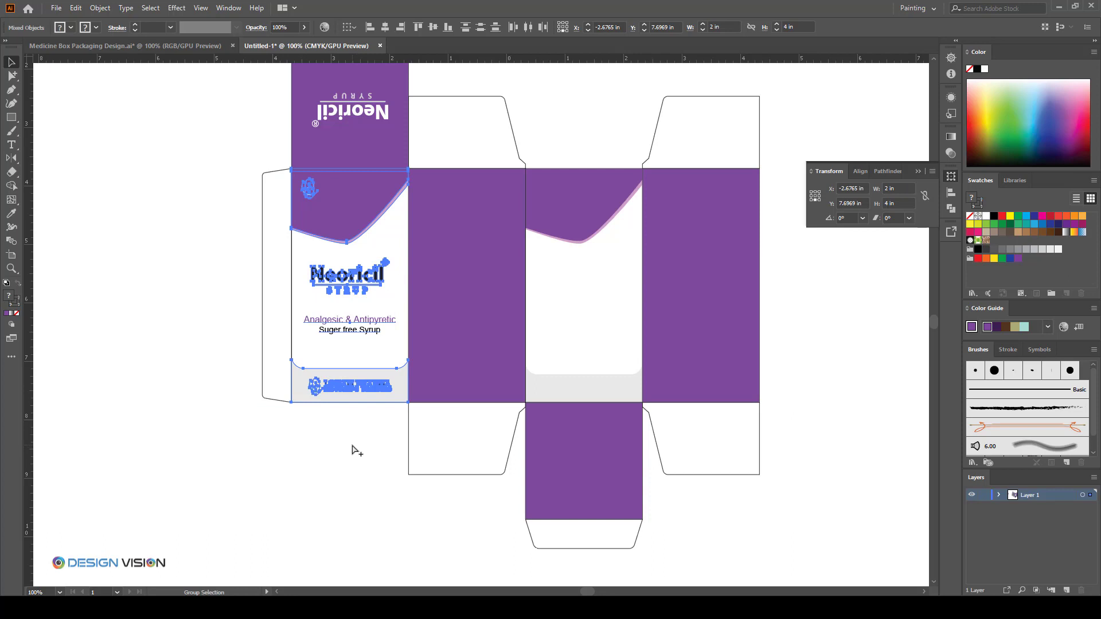
pyautogui.click(320, 449)
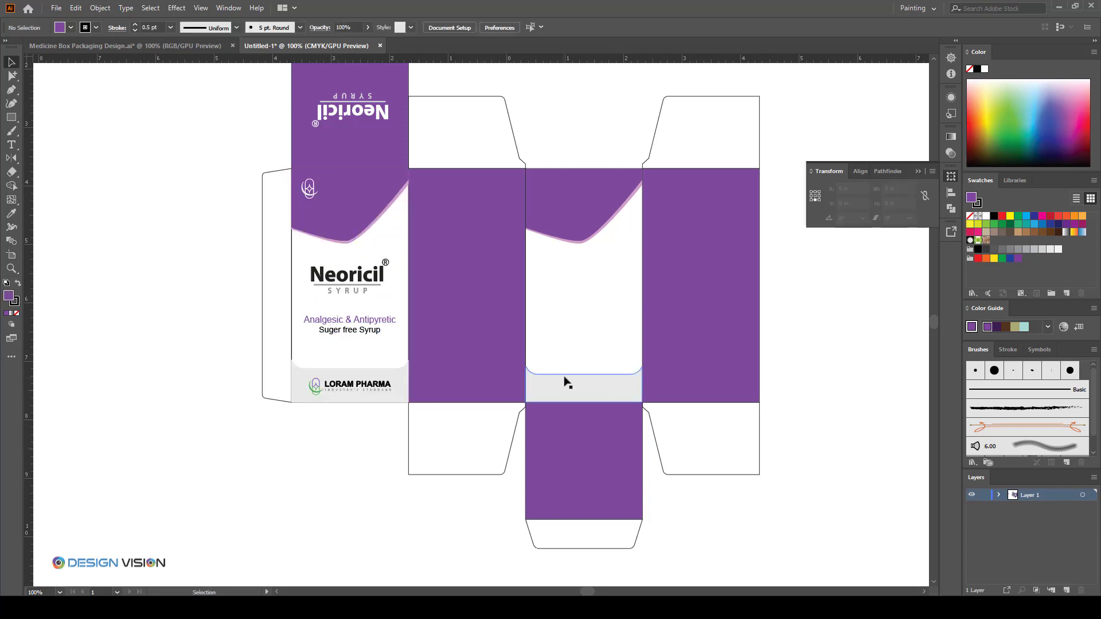
# - Replace the grey band on the third panel with a copy of the first panel's grouped artwork, aligned to the panel
pyautogui.click(567, 382)
pyautogui.press('Delete')
pyautogui.moveTo(334, 393); pyautogui.dragTo(569, 396)
pyautogui.click(831, 431)
pyautogui.scroll(2, 830, 435)
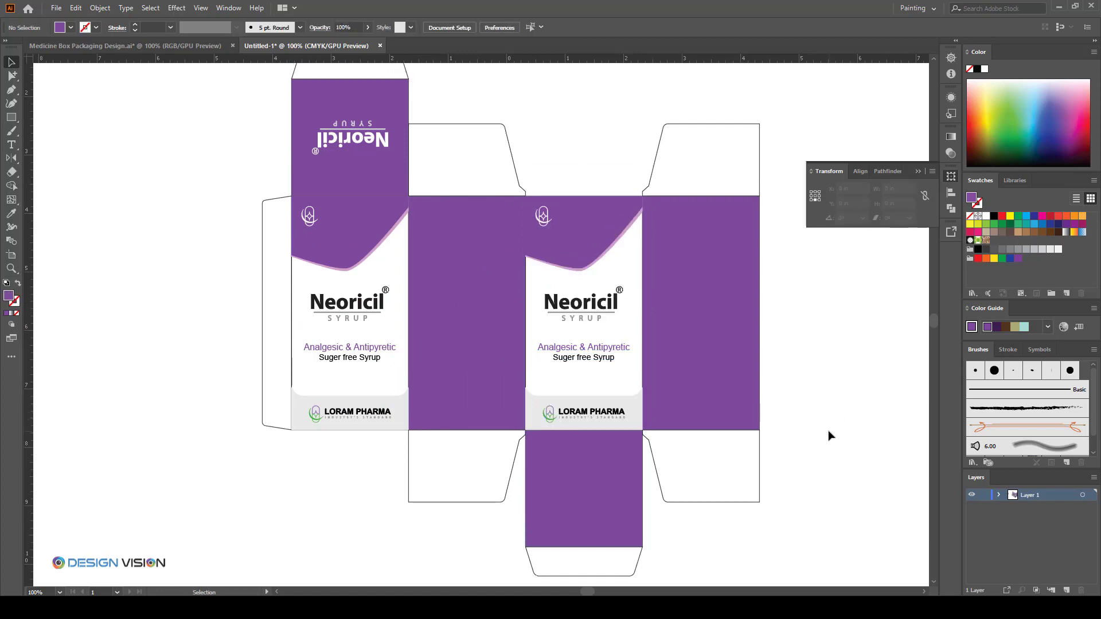
# - Copy the white Neoricil Syrup title from the top closure panel onto the square bottom closure panel and turn it upright
pyautogui.moveTo(356, 131); pyautogui.dragTo(543, 509)
pyautogui.click(655, 538)
pyautogui.scroll(-4, 653, 539)
pyautogui.scroll(2, 650, 532)
# - Place a vertical guide through the middle of the bottom closure panel and centre the white title on it
pyautogui.moveTo(689, 514); pyautogui.dragTo(566, 419)
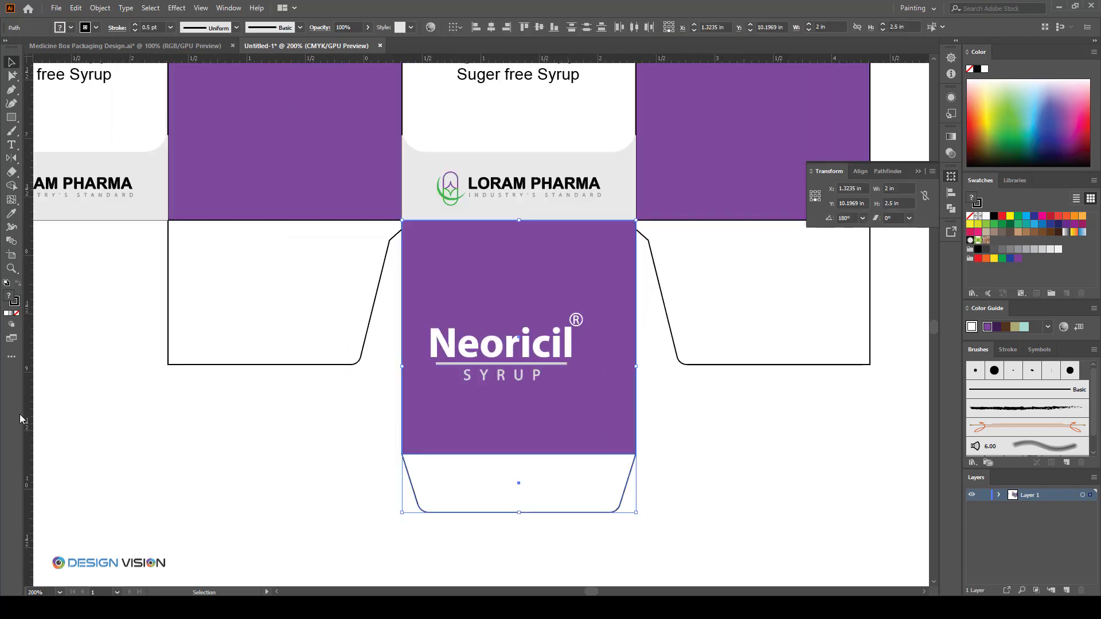
pyautogui.click(695, 487)
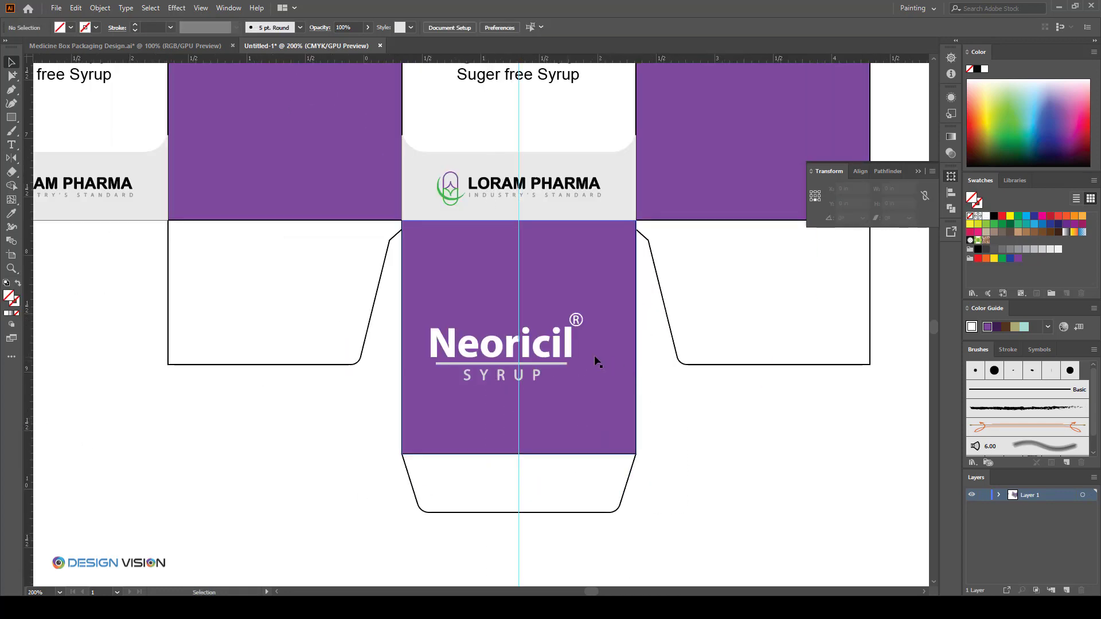
pyautogui.click(533, 347)
pyautogui.scroll(4, 536, 355)
pyautogui.moveTo(537, 357); pyautogui.dragTo(587, 358)
pyautogui.scroll(-4, 586, 357)
# - Add a horizontal guide through the bottom closure panel's centre and centre the white title vertically on it
pyautogui.click(639, 405)
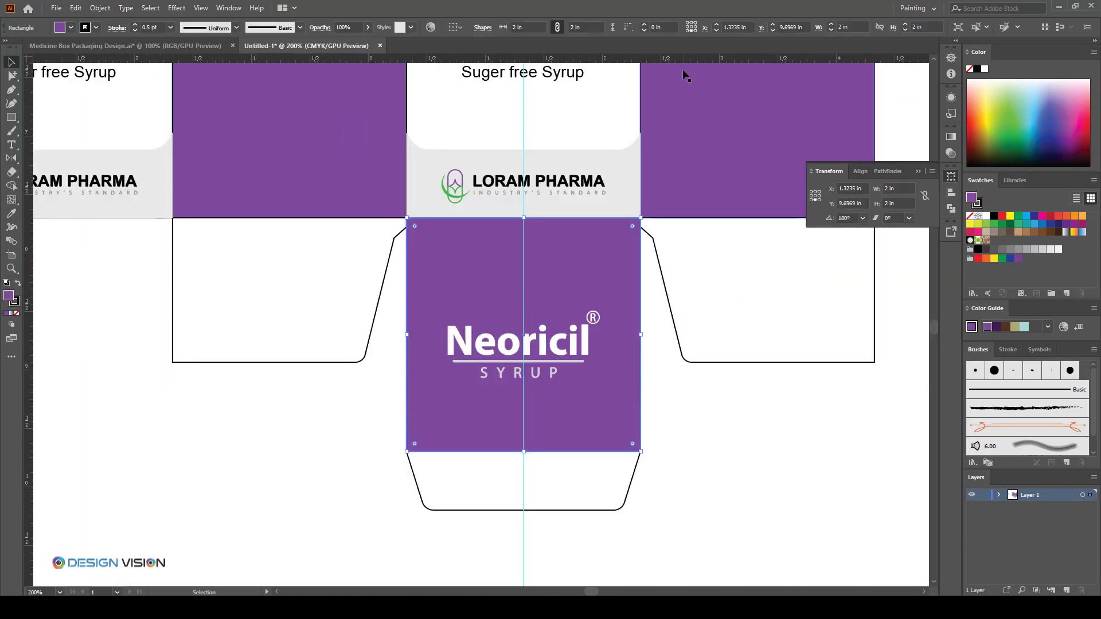
pyautogui.moveTo(684, 58); pyautogui.dragTo(530, 334)
pyautogui.click(544, 347)
pyautogui.scroll(3, 467, 343)
pyautogui.moveTo(461, 363); pyautogui.dragTo(466, 336)
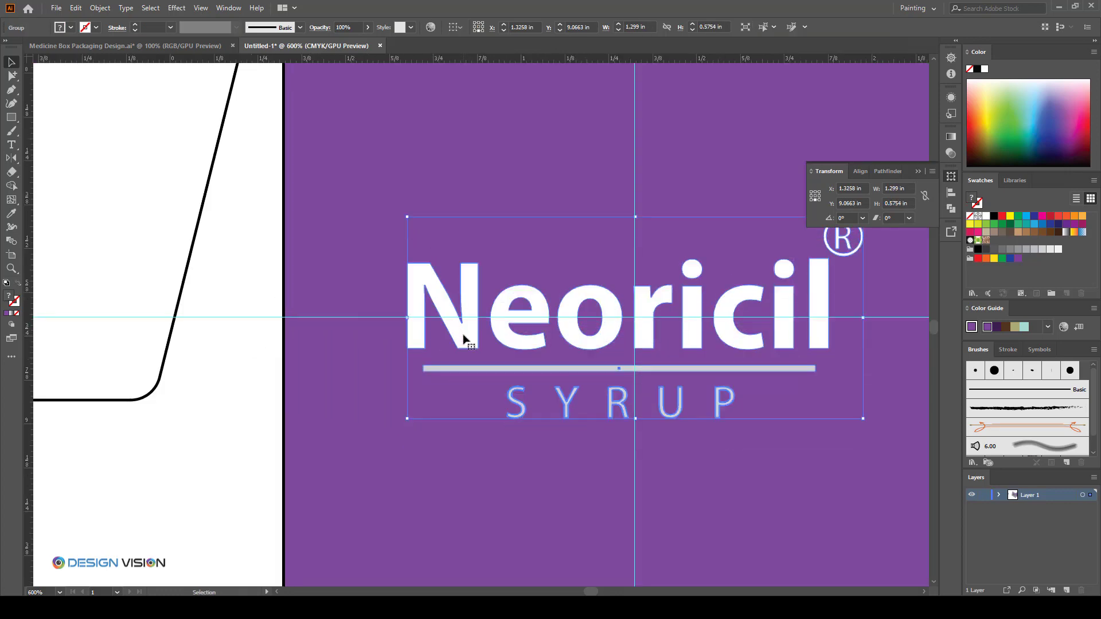
# - Delete the horizontal and vertical centring guides
pyautogui.scroll(-6, 644, 410)
pyautogui.click(665, 436)
pyautogui.moveTo(699, 290); pyautogui.dragTo(736, 404)
pyautogui.press('Delete')
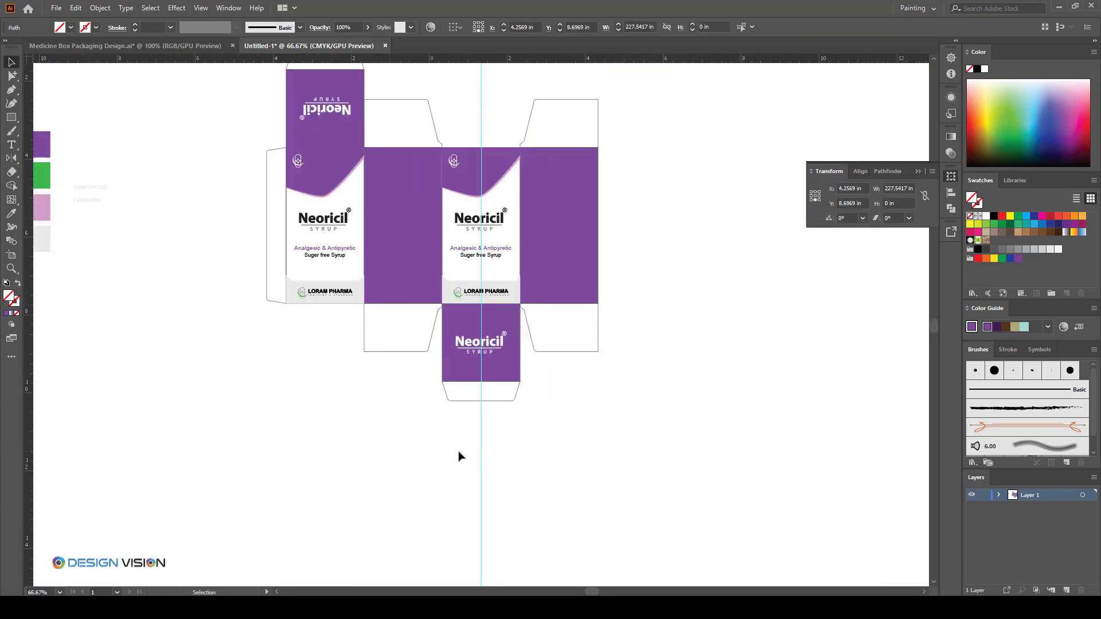
pyautogui.moveTo(458, 450); pyautogui.dragTo(527, 473)
pyautogui.press('Delete')
# - Copy the white Neoricil Syrup title from the bottom closure panel to the upper part of the purple second panel
pyautogui.scroll(2, 447, 419)
pyautogui.scroll(1, 378, 367)
pyautogui.scroll(2, 612, 437)
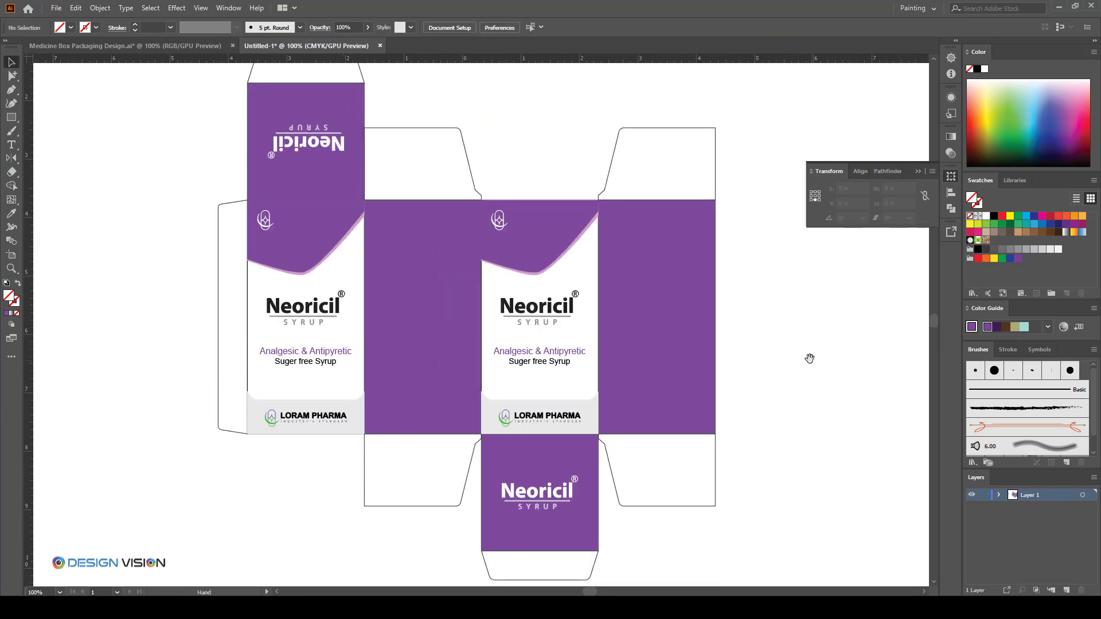
pyautogui.scroll(1, 747, 413)
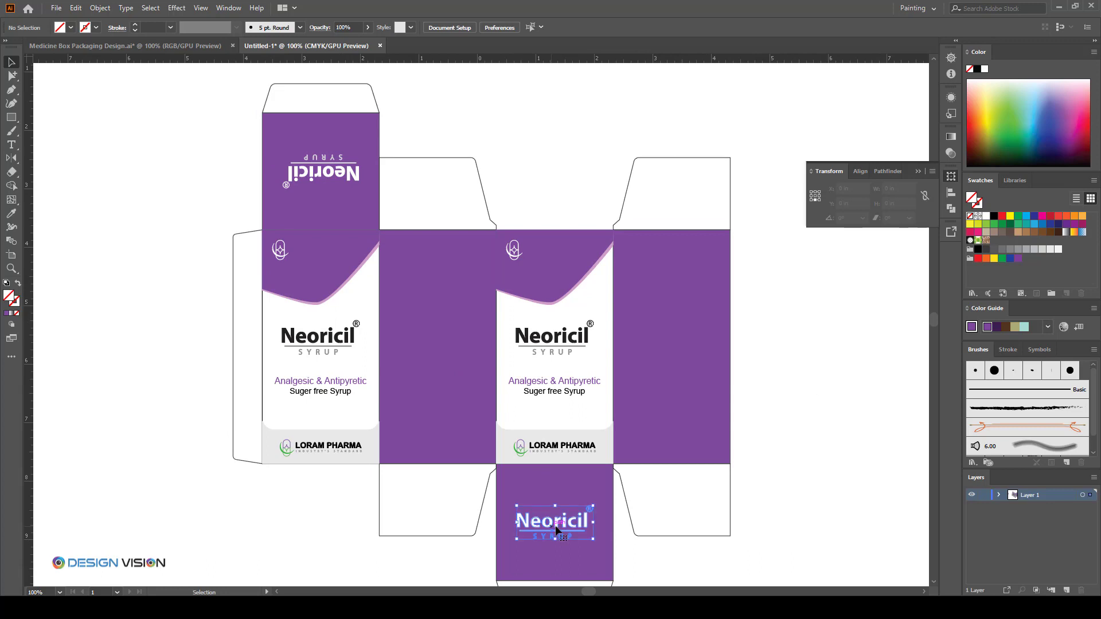
pyautogui.moveTo(555, 528); pyautogui.dragTo(466, 267)
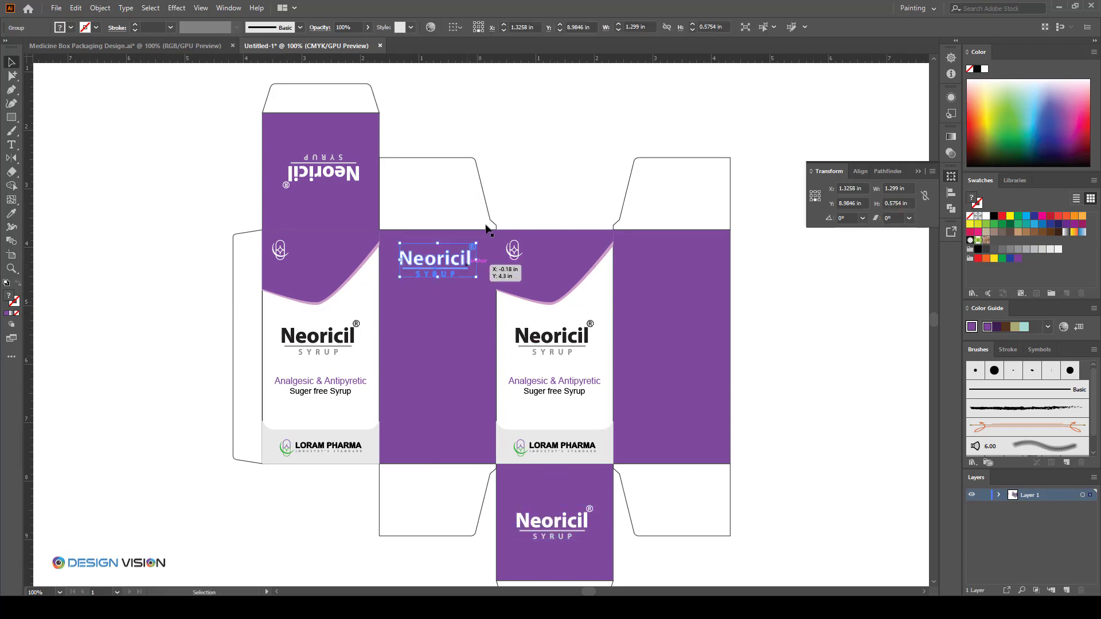
# - Place a vertical guide through the second panel's centre and centre its white title on the guide
pyautogui.hotkey('ctrl', 'shift', 'a')
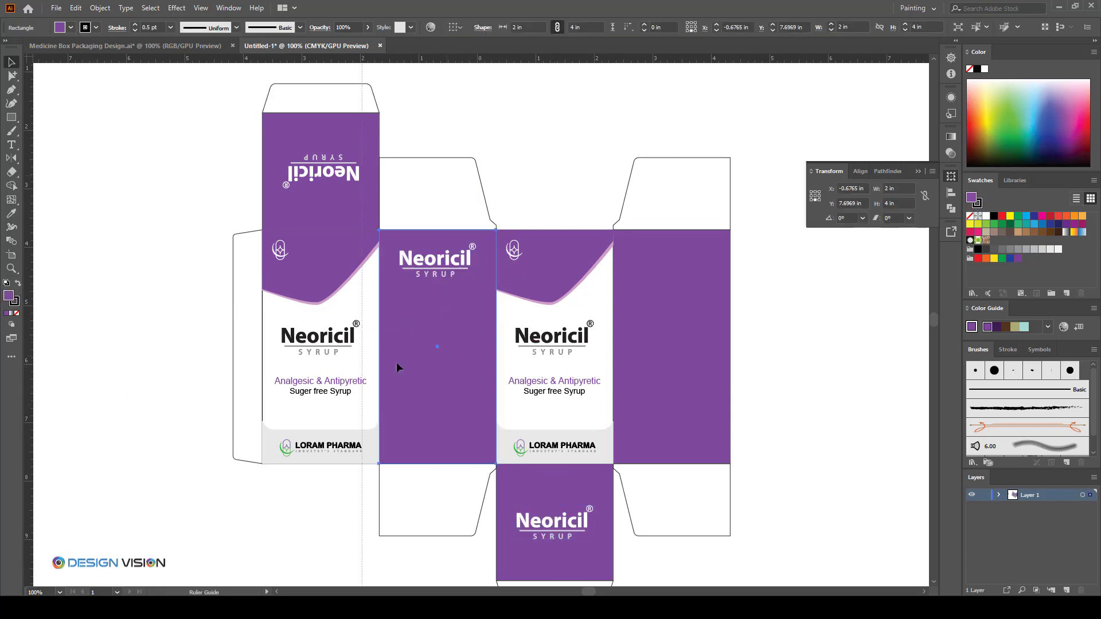
pyautogui.moveTo(436, 346); pyautogui.dragTo(437, 346)
pyautogui.hotkey('ctrl', 'shift', 'a')
pyautogui.click(447, 258)
pyautogui.scroll(5, 446, 256)
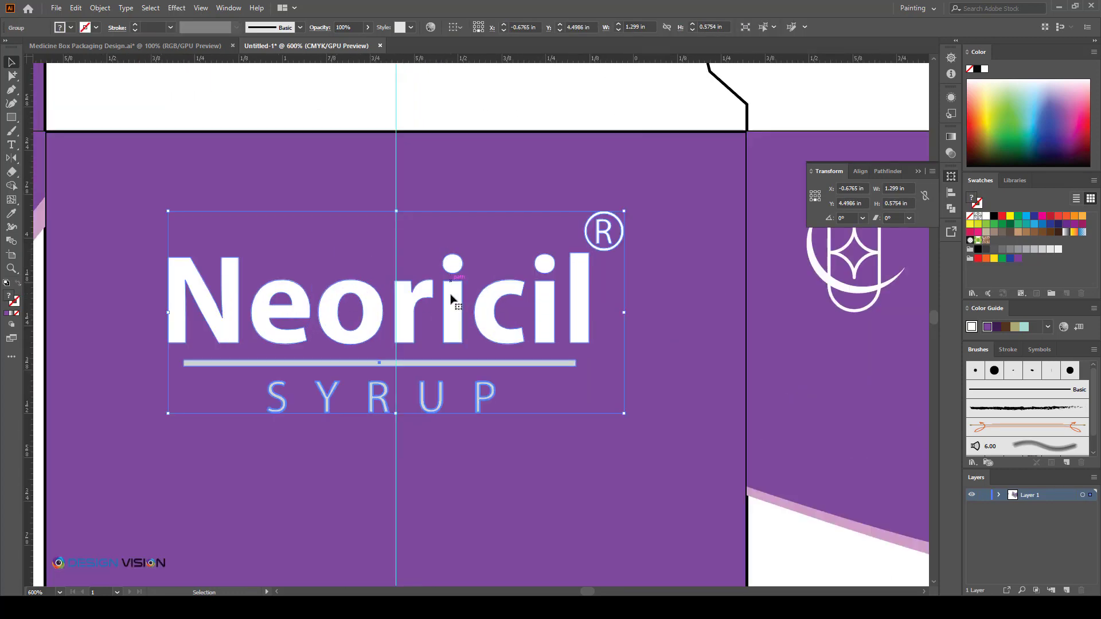
pyautogui.scroll(-5, 441, 299)
# - Add a vertical guide through the fourth panel's centre and copy the second panel's white title onto it at the same height
pyautogui.click(713, 263)
pyautogui.moveTo(712, 264); pyautogui.dragTo(635, 228)
pyautogui.click(617, 329)
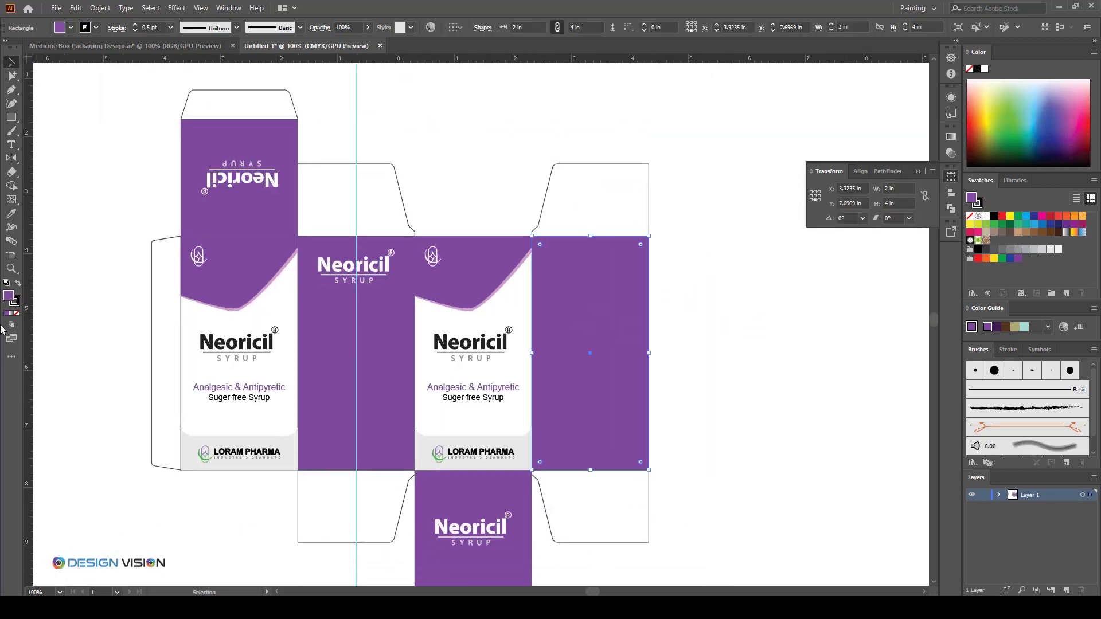
pyautogui.moveTo(599, 353); pyautogui.dragTo(590, 350)
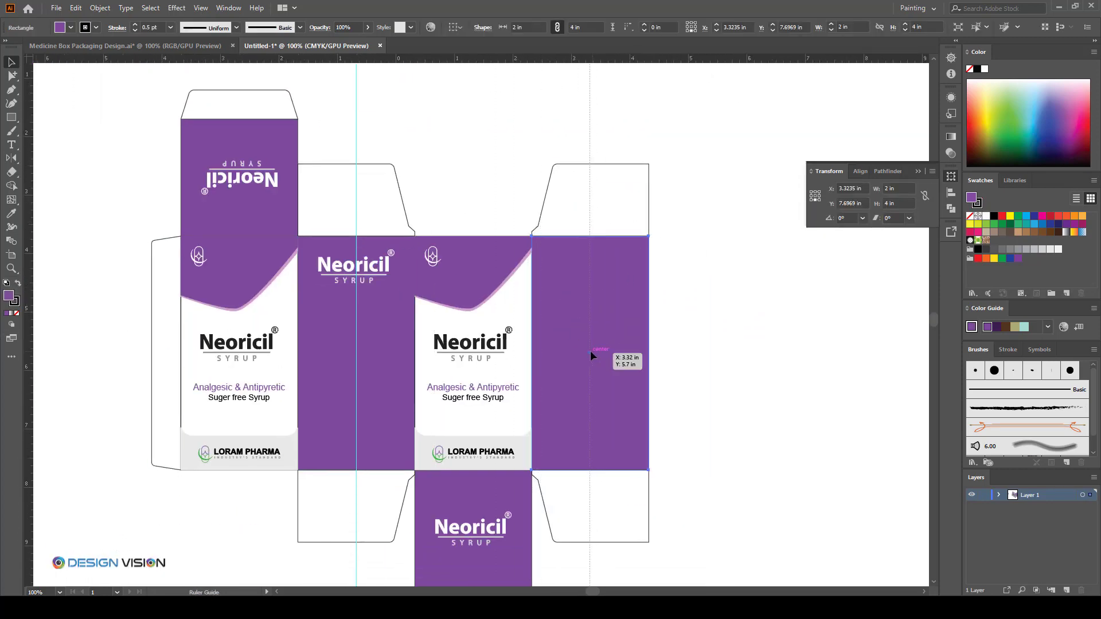
pyautogui.moveTo(371, 284); pyautogui.dragTo(604, 290)
pyautogui.scroll(-2, 607, 297)
pyautogui.click(609, 333)
pyautogui.scroll(1, 575, 397)
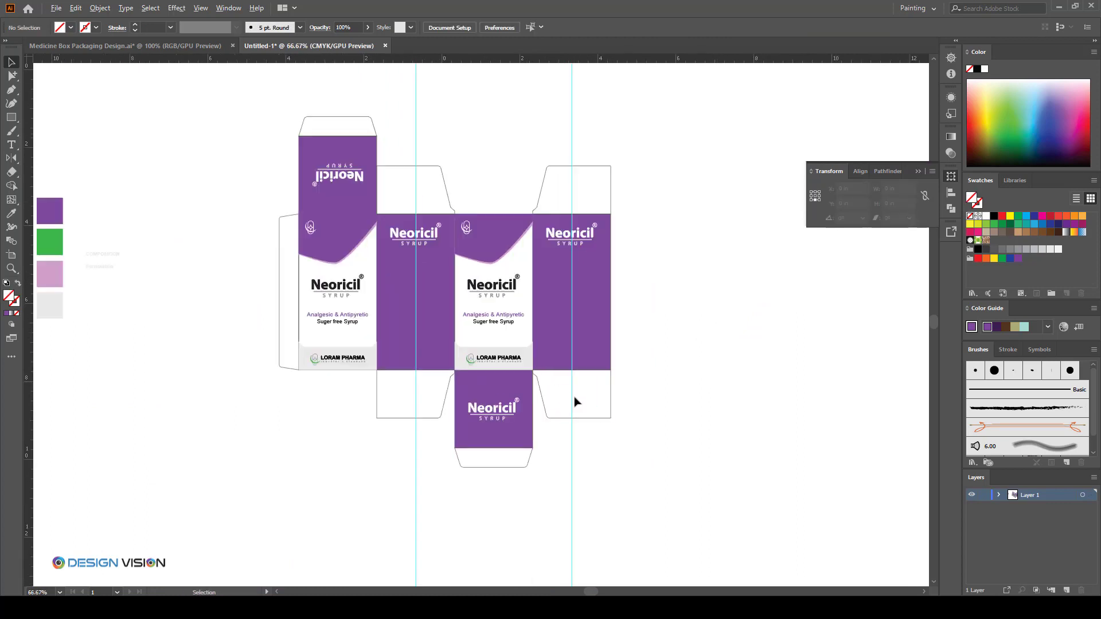
pyautogui.moveTo(697, 378); pyautogui.dragTo(703, 398)
pyautogui.scroll(1, 482, 375)
pyautogui.scroll(2, 574, 406)
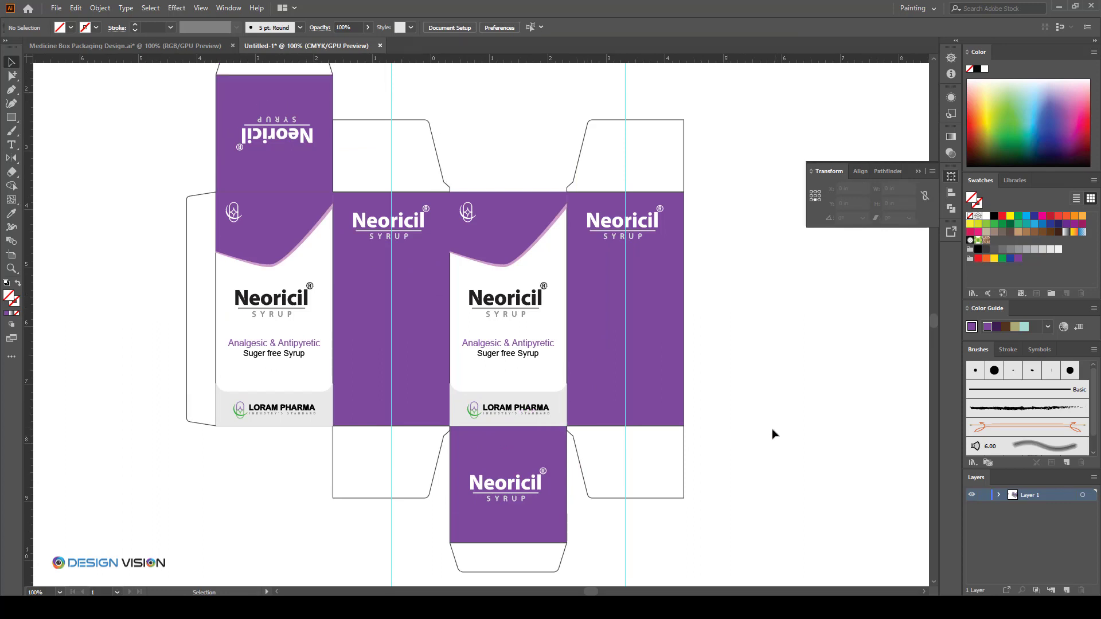
pyautogui.scroll(1, 747, 432)
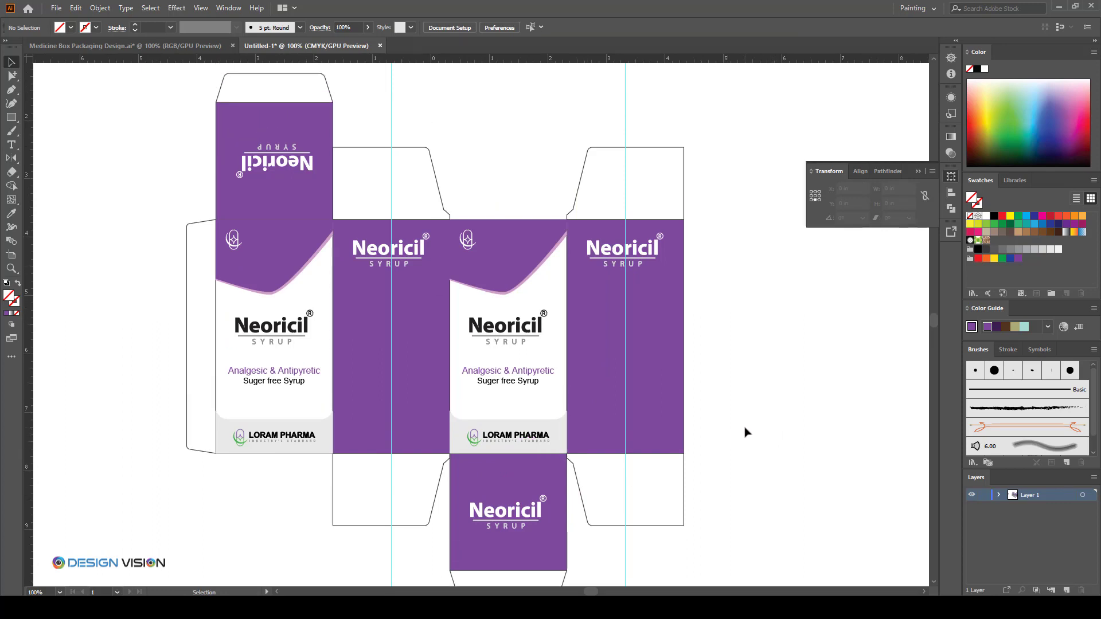
pyautogui.scroll(-1, 376, 331)
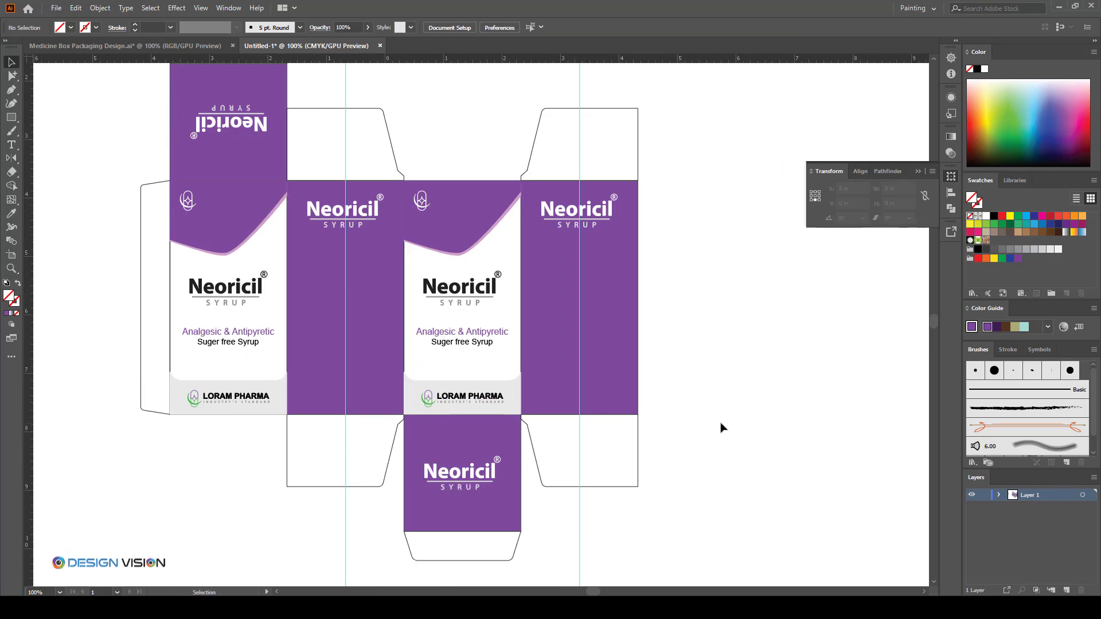
# - Draw a text area about 1.55 by 0.75 in below the second panel's title and set its placeholder text to 8 pt
pyautogui.scroll(1, 298, 269)
pyautogui.press('t')
pyautogui.moveTo(285, 212); pyautogui.dragTo(421, 279)
pyautogui.click(530, 30)
pyautogui.click(530, 30)
pyautogui.click(530, 29)
pyautogui.click(530, 29)
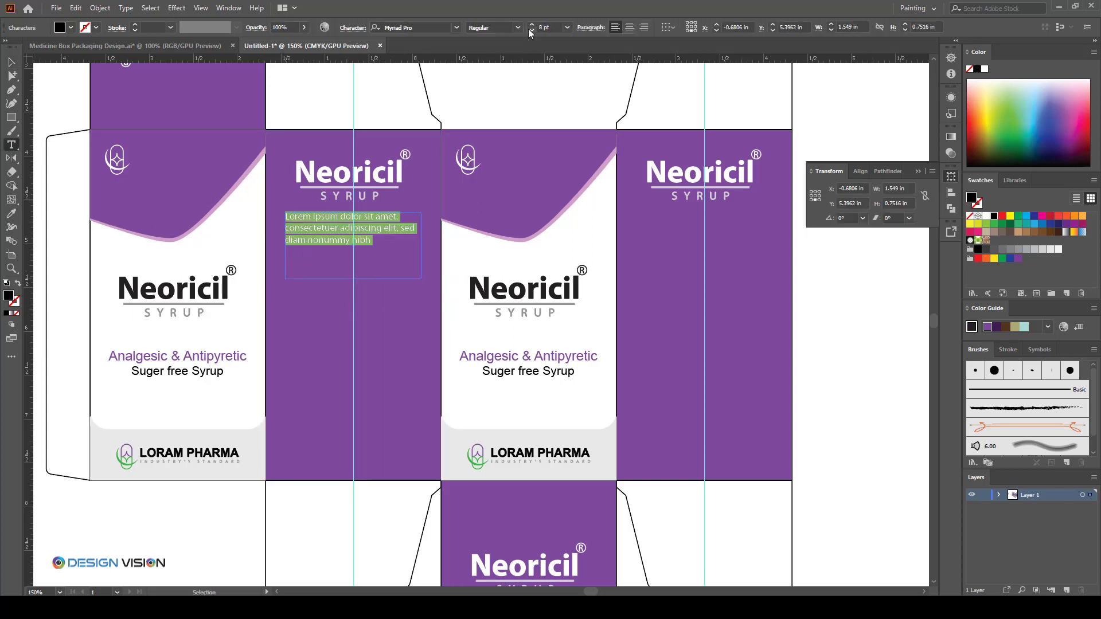
# - Duplicate the Lorem ipsum placeholder sentence within the second panel's text area
pyautogui.scroll(1, 336, 250)
pyautogui.click(400, 238)
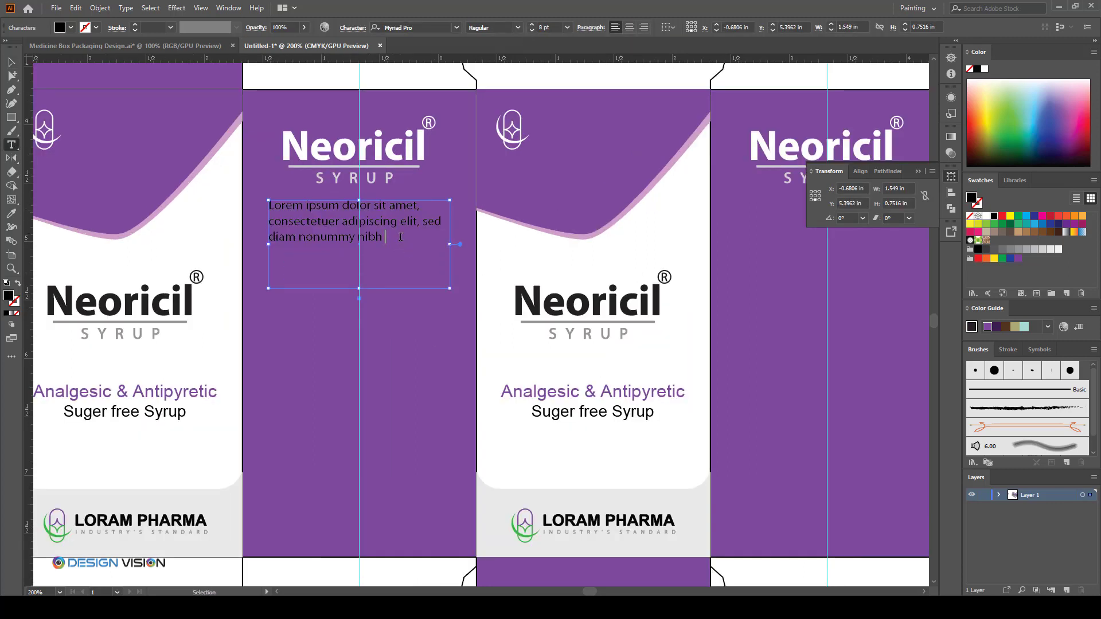
pyautogui.hotkey('ctrl', 'a')
pyautogui.hotkey('ctrl', 'c')
pyautogui.click(400, 238)
pyautogui.hotkey('ctrl', 'v')
pyautogui.hotkey('ctrl', 'a')
# - Justify the second panel's placeholder paragraph with its last line aligned left
pyautogui.click(590, 28)
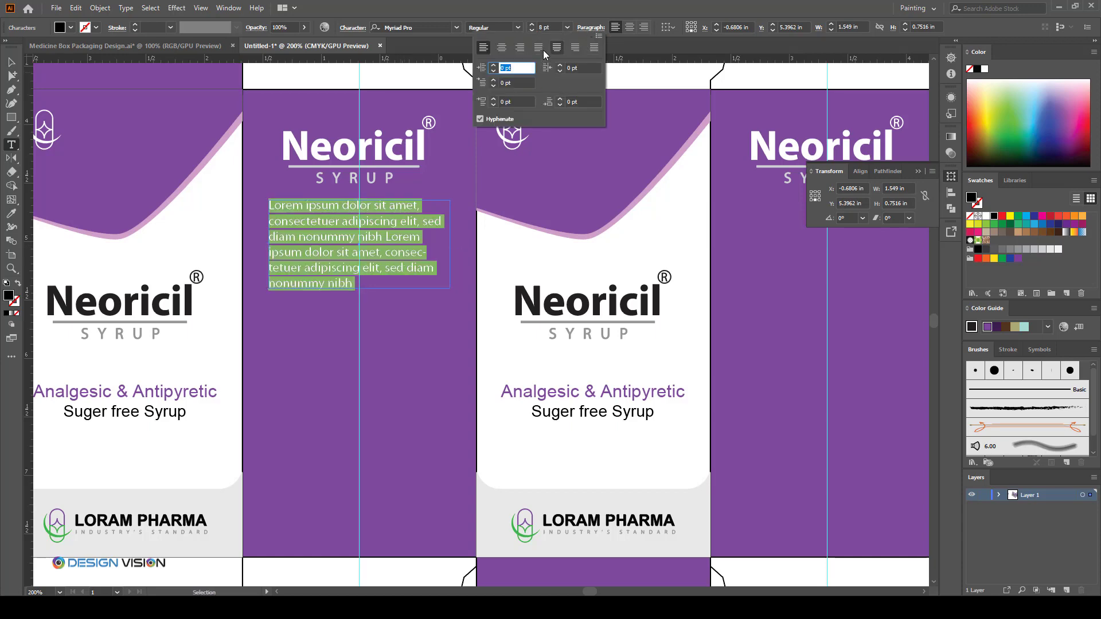
pyautogui.click(543, 50)
pyautogui.click(376, 265)
pyautogui.scroll(-2, 360, 281)
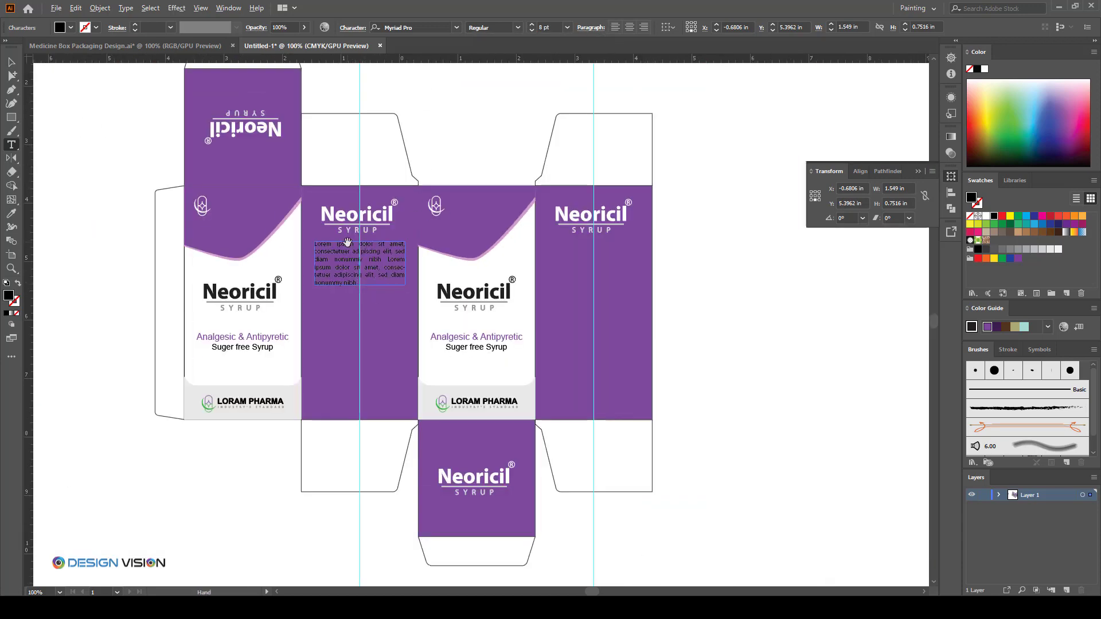
# - Set the font size of the second panel's placeholder paragraph to 7 pt
pyautogui.scroll(1, 348, 242)
pyautogui.hotkey('ctrl', 'a')
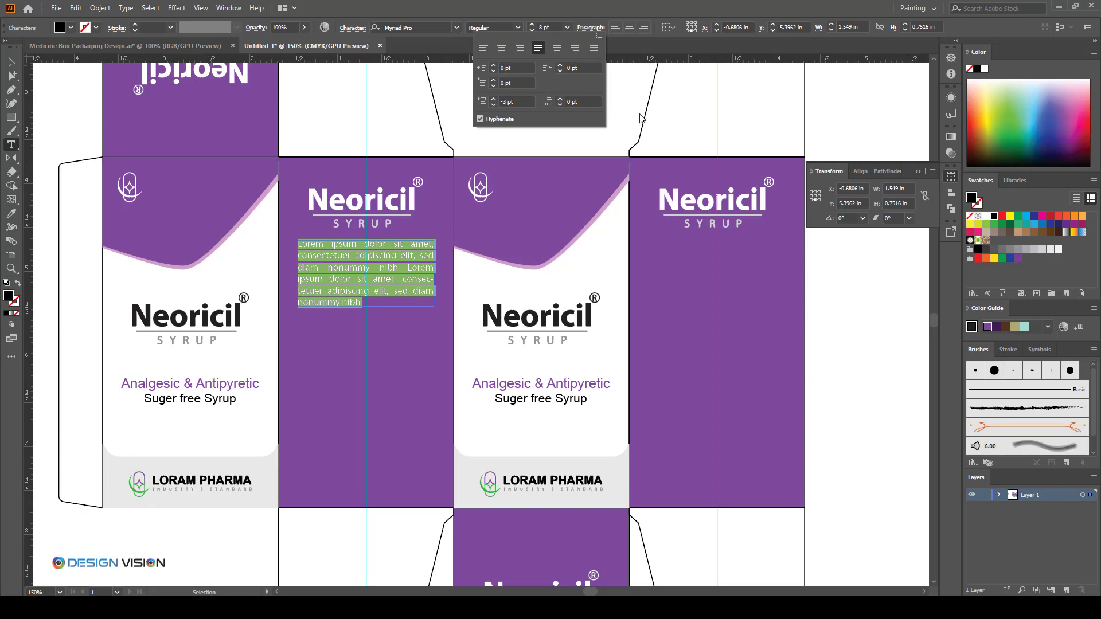
pyautogui.click(641, 117)
pyautogui.hotkey('ctrl', 'z')
pyautogui.click(531, 30)
pyautogui.click(356, 328)
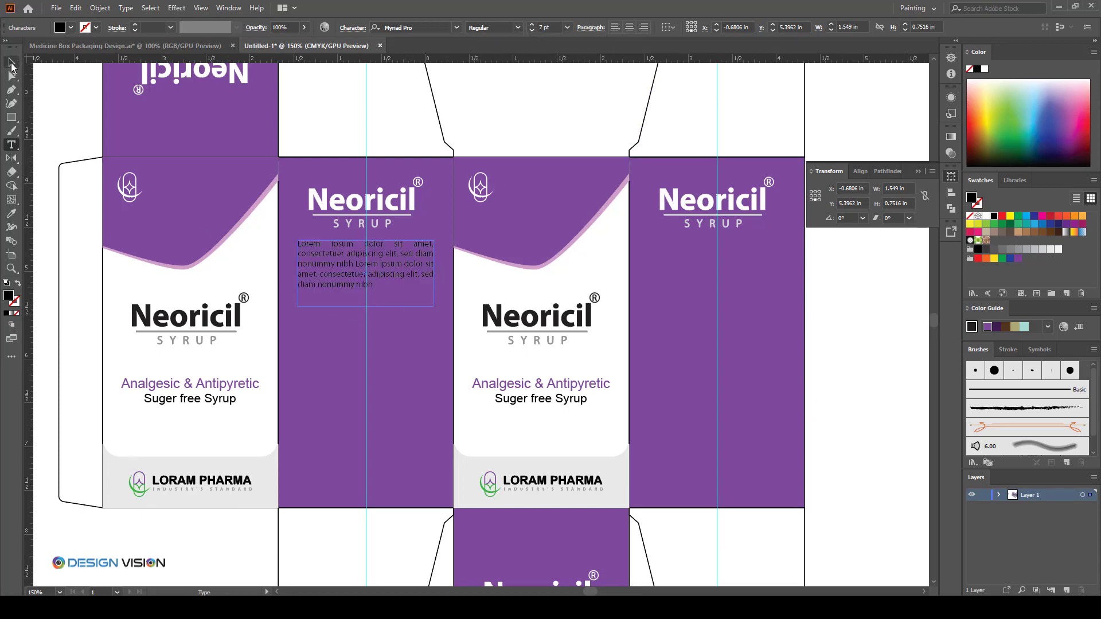
# - Shorten the second panel's text frame to about 0.6 in high by raising its lower edge
pyautogui.click(12, 66)
pyautogui.moveTo(366, 306); pyautogui.dragTo(366, 293)
pyautogui.scroll(-2, 362, 254)
pyautogui.click(548, 197)
# - Colour the second panel's paragraph white by sampling the white area above the panel
pyautogui.scroll(3, 372, 253)
pyautogui.click(312, 270)
pyautogui.press('i')
pyautogui.click(289, 96)
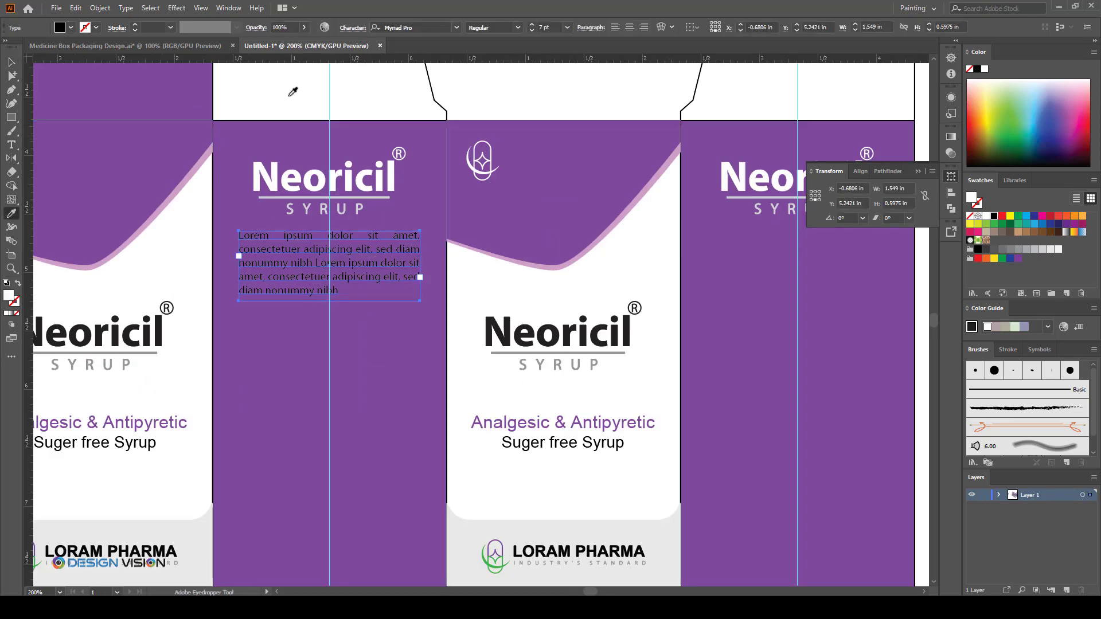
pyautogui.scroll(-2, 344, 250)
# - Repeat the phrase "diam nonummy nibh" at the end of the second panel's white paragraph
pyautogui.click(12, 65)
pyautogui.click(672, 323)
pyautogui.scroll(2, 372, 318)
pyautogui.click(294, 237)
pyautogui.doubleClick(307, 237)
pyautogui.hotkey('ctrl', 'a')
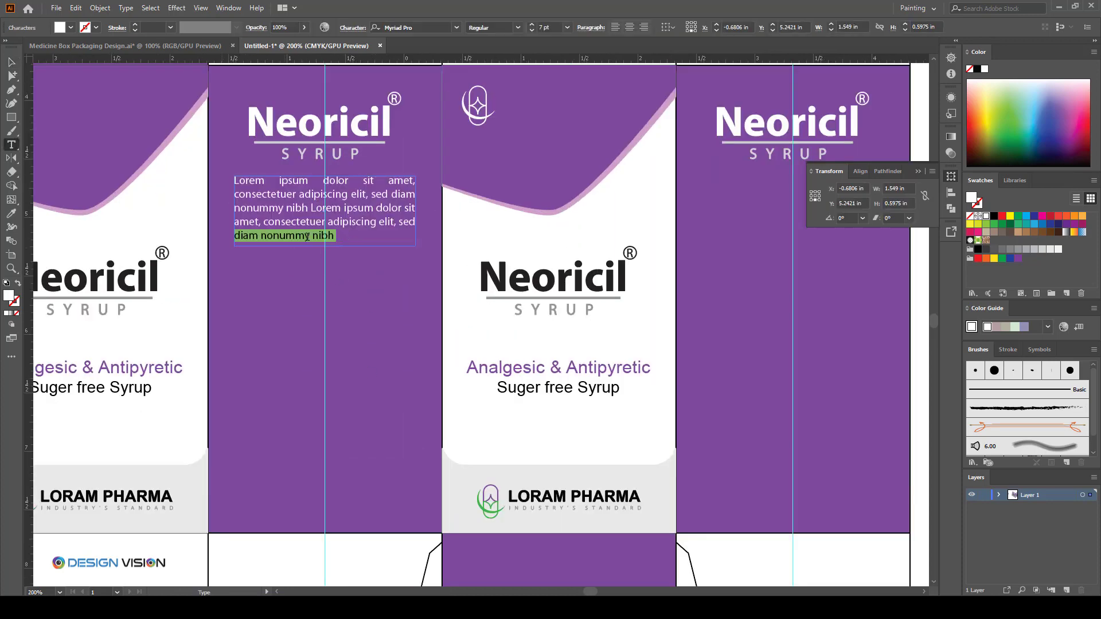
pyautogui.click(12, 61)
pyautogui.scroll(-1, 323, 225)
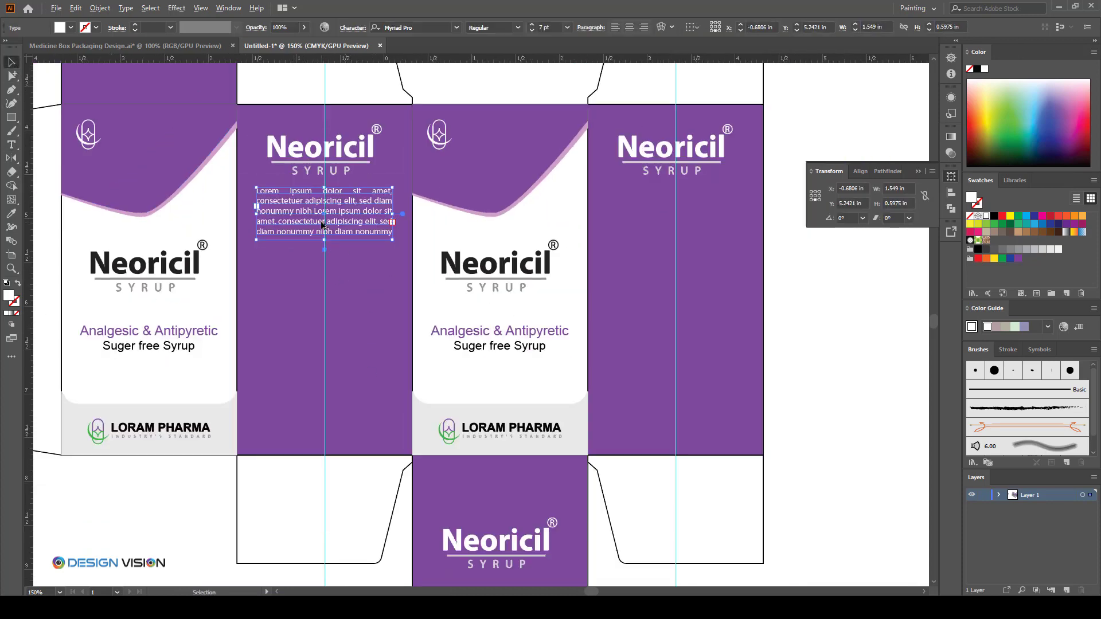
# - Widen the second panel's paragraph frame to about 1.67 in by extending its right edge
pyautogui.click(875, 331)
pyautogui.click(349, 223)
pyautogui.scroll(-2, 529, 301)
pyautogui.click(764, 384)
pyautogui.scroll(3, 457, 275)
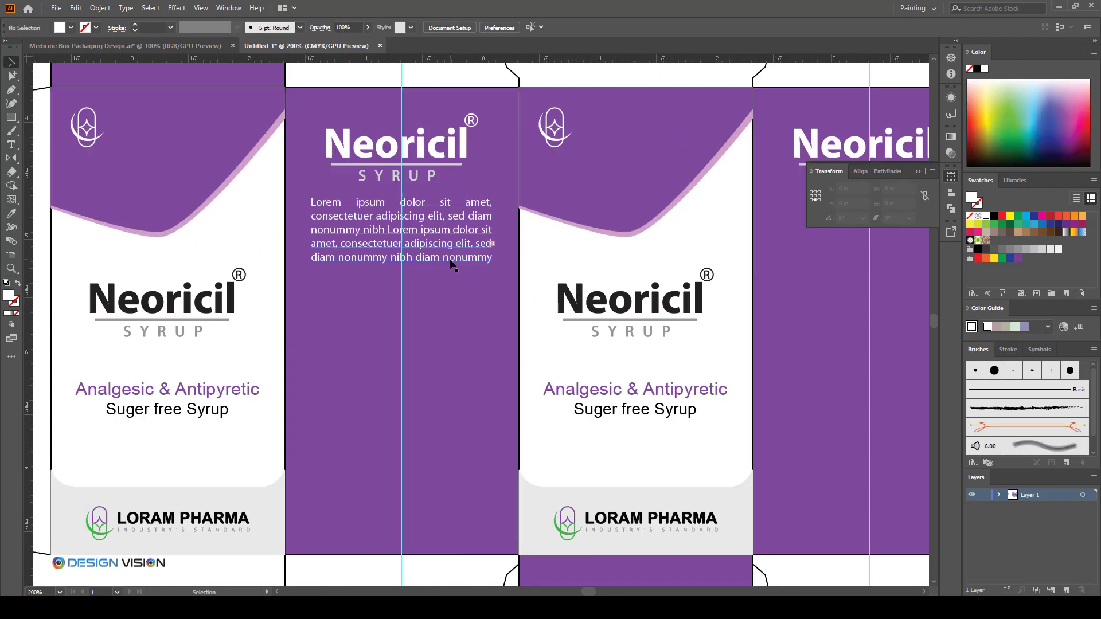
pyautogui.click(436, 261)
pyautogui.moveTo(498, 235); pyautogui.dragTo(512, 235)
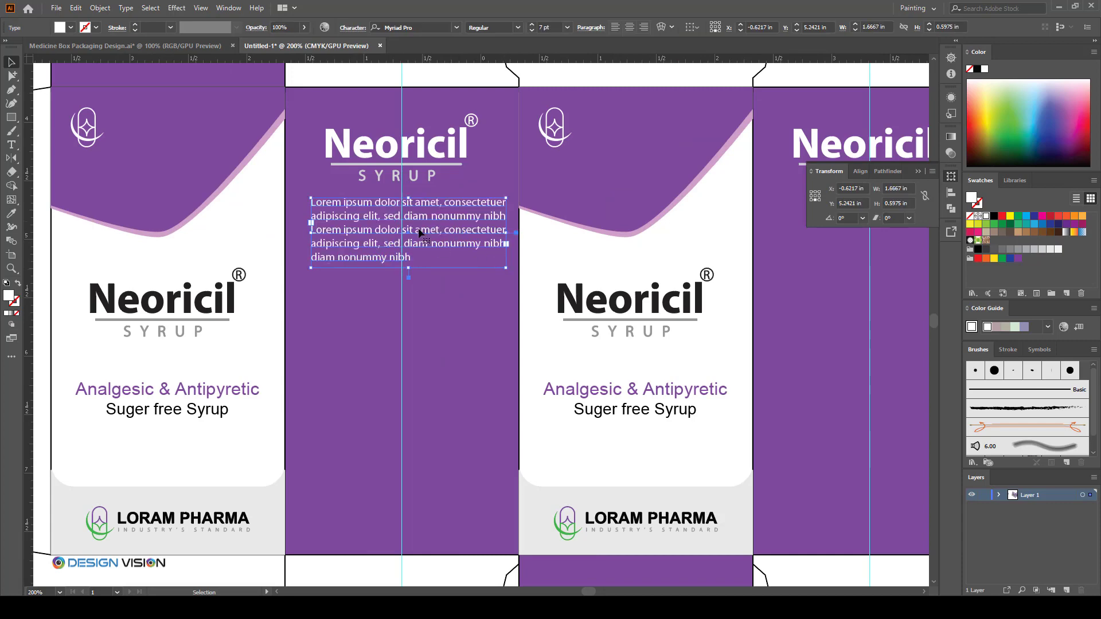
pyautogui.scroll(-2, 512, 235)
pyautogui.click(775, 374)
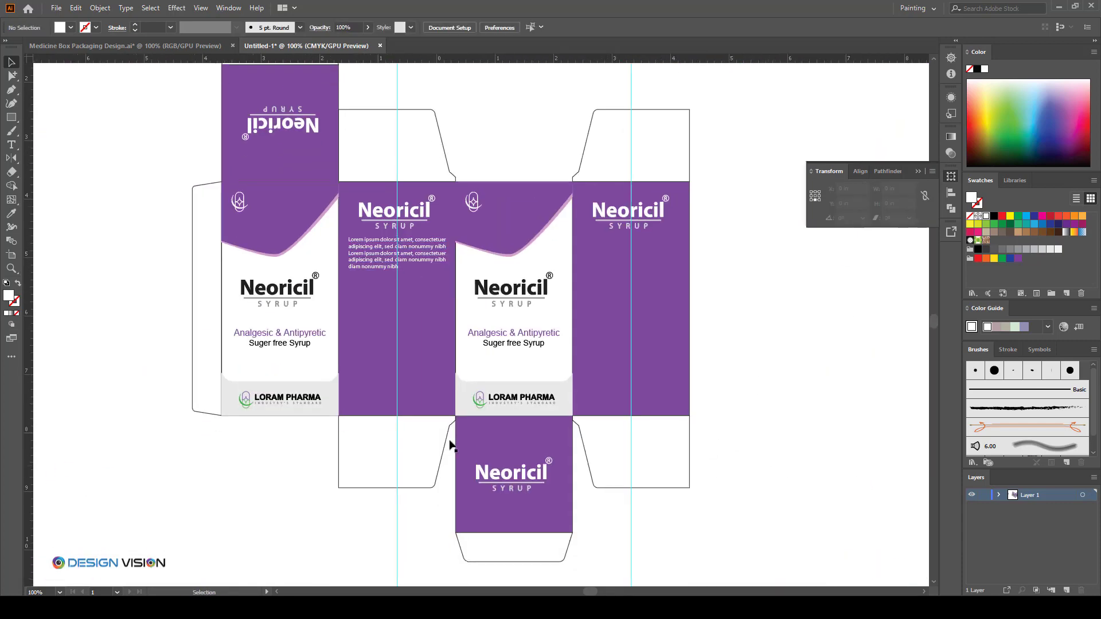
pyautogui.scroll(-1, 327, 421)
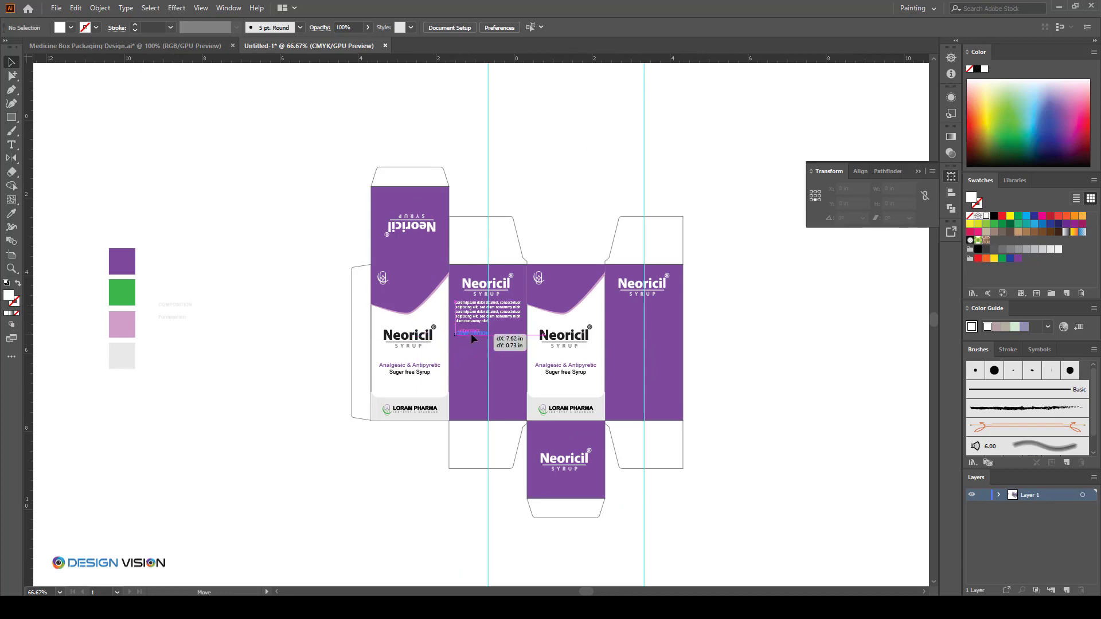
# - Place the COMPOSITION heading below the second panel's paragraph and bring it to the front
pyautogui.moveTo(472, 339); pyautogui.dragTo(471, 339)
pyautogui.scroll(3, 453, 332)
pyautogui.hotkey('ctrl', 'y')
pyautogui.click(537, 339)
pyautogui.hotkey('ctrl', 'y')
pyautogui.hotkey('ctrl', 'shift', ']')
pyautogui.scroll(-1, 398, 259)
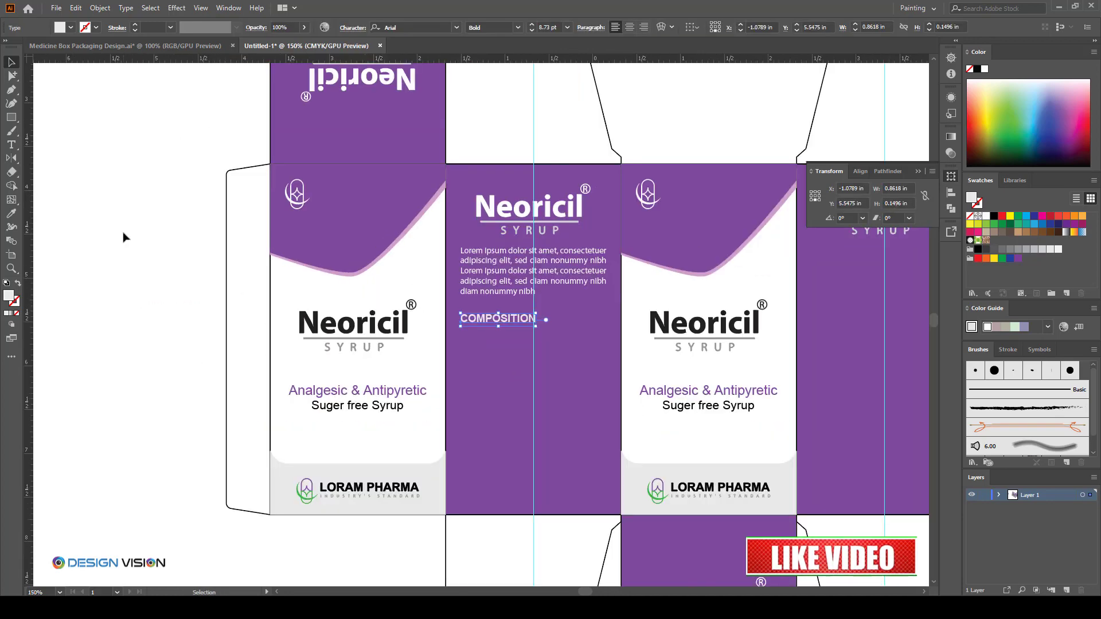
# - Colour the COMPOSITION heading white by sampling the white canvas and move it slightly closer to the paragraph above
pyautogui.press('i')
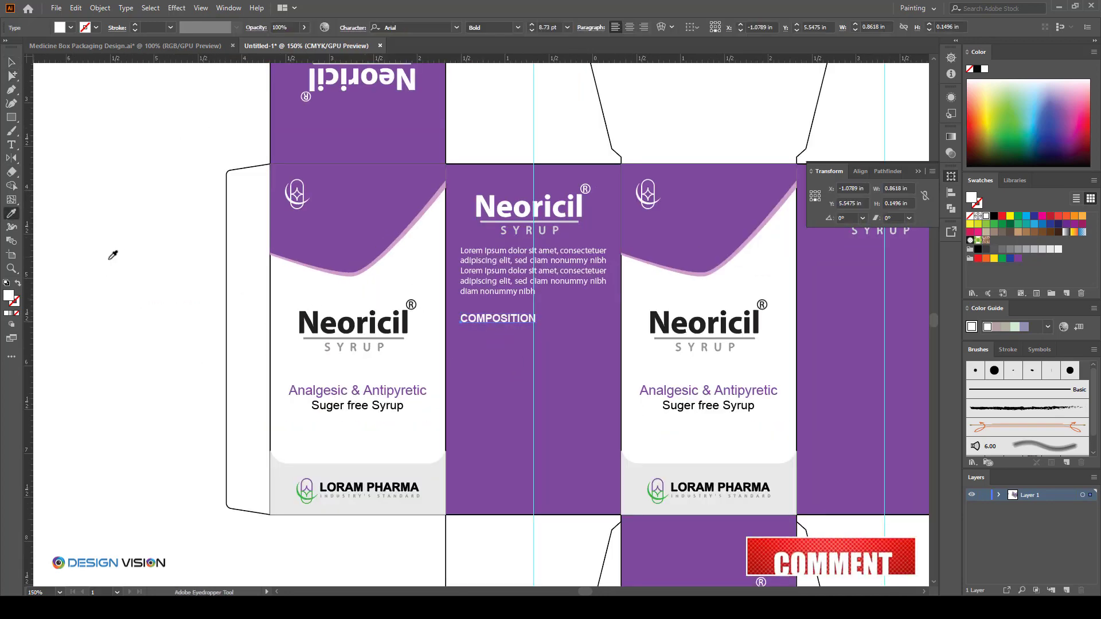
pyautogui.click(59, 176)
pyautogui.scroll(1, 505, 307)
pyautogui.moveTo(489, 333); pyautogui.dragTo(489, 327)
pyautogui.scroll(-1, 438, 355)
pyautogui.click(160, 355)
pyautogui.scroll(-6, 521, 439)
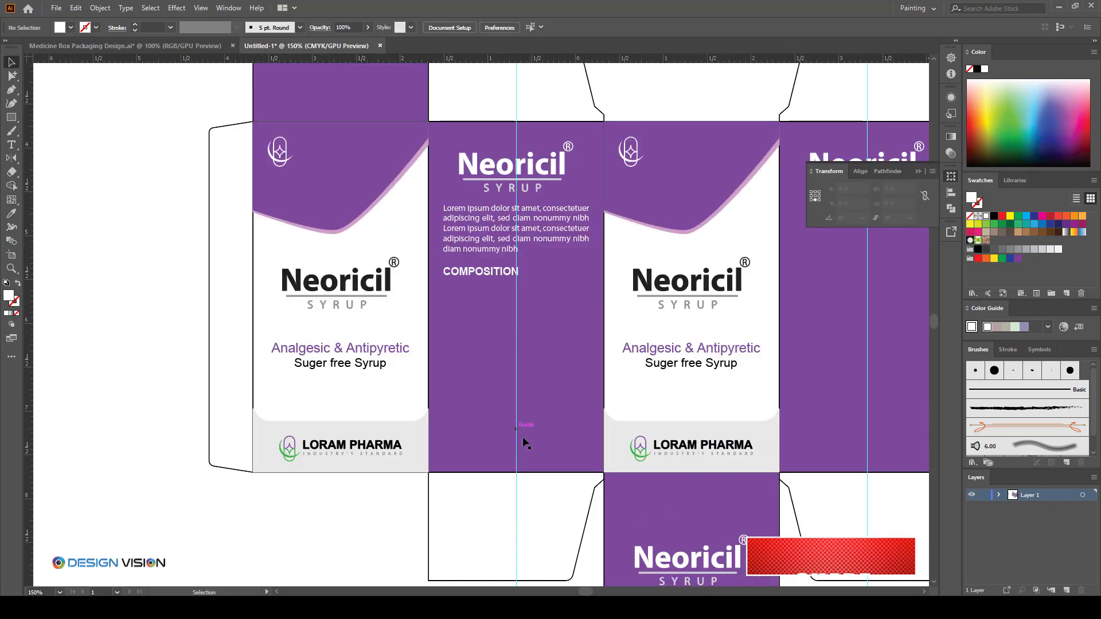
# - Draw a text frame about 1.64 × 0.78 in below the COMPOSITION heading and fill it with rows reading "Lorem ipsum" and "02%"
pyautogui.scroll(2, 534, 450)
pyautogui.press('t')
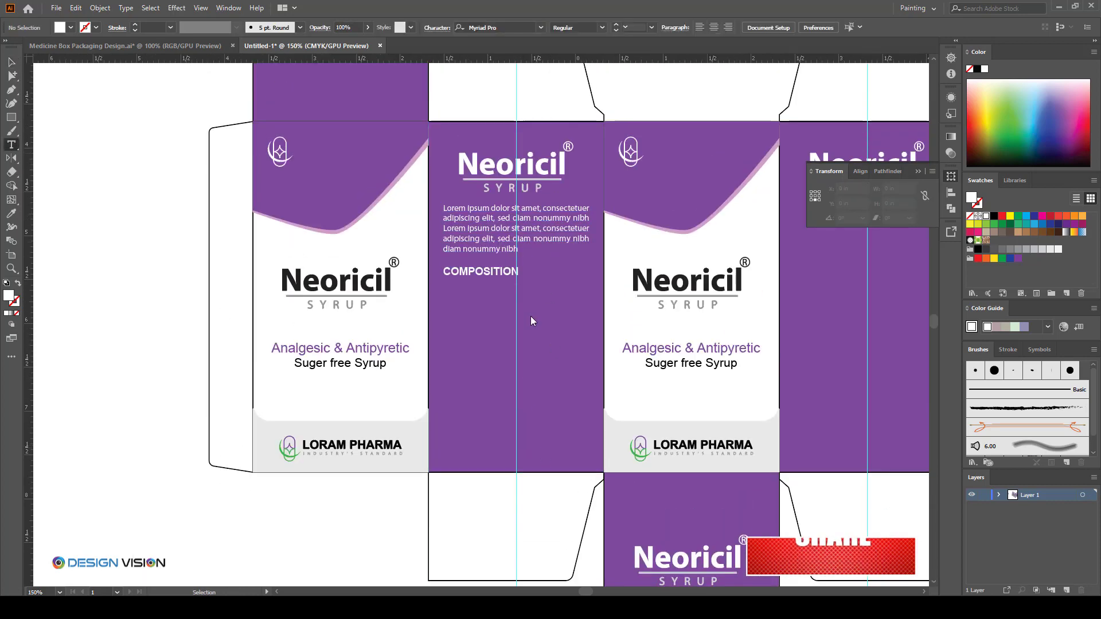
pyautogui.moveTo(446, 288); pyautogui.dragTo(589, 354)
pyautogui.scroll(1, 408, 327)
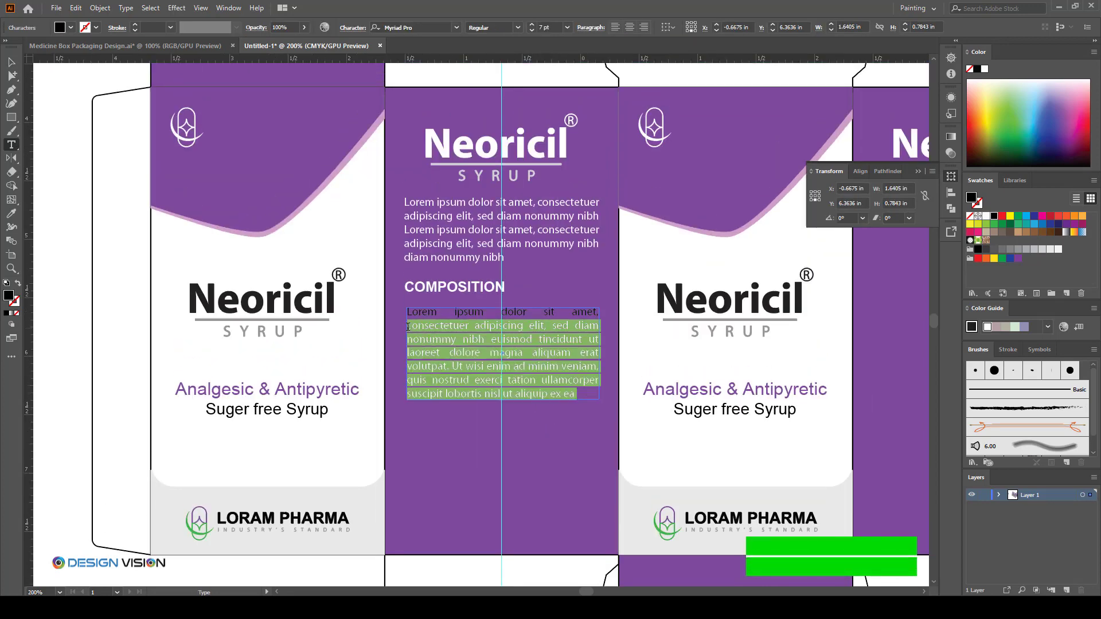
pyautogui.press('BackSpace')
pyautogui.press('Tab')
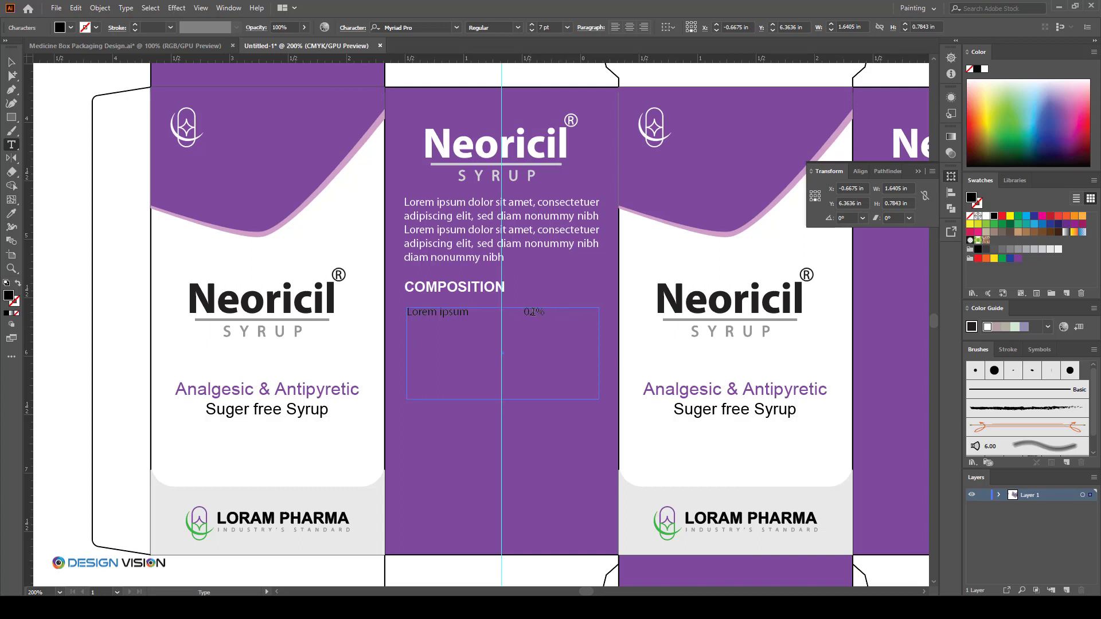
pyautogui.click(597, 32)
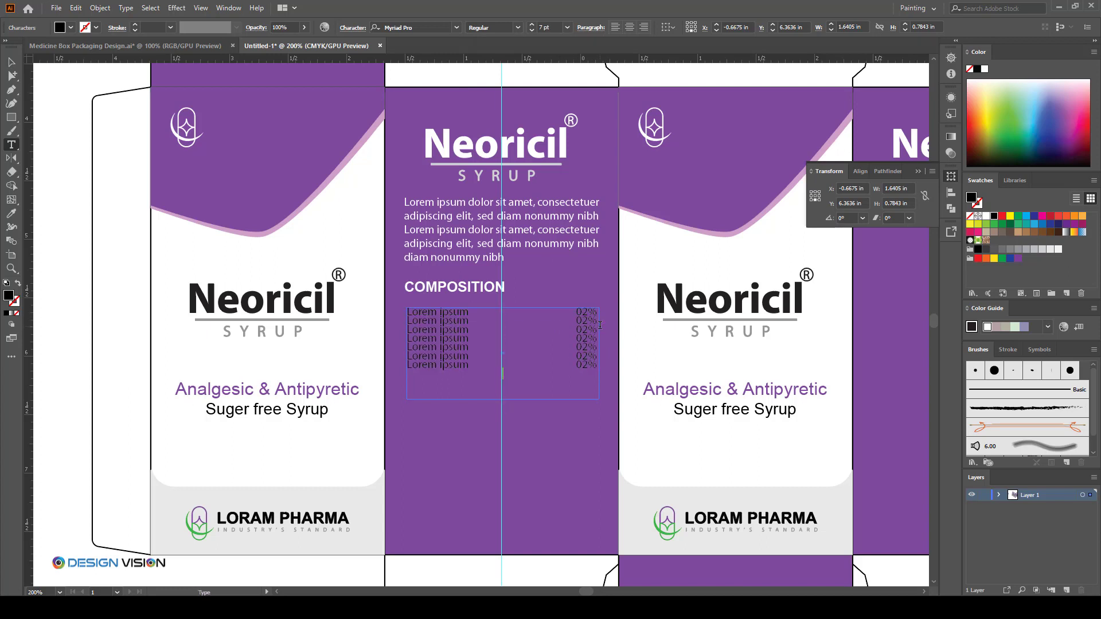
# - Increase the paragraph spacing between the ingredient list's rows and colour the list text white
pyautogui.hotkey('ctrl', 'a')
pyautogui.click(590, 27)
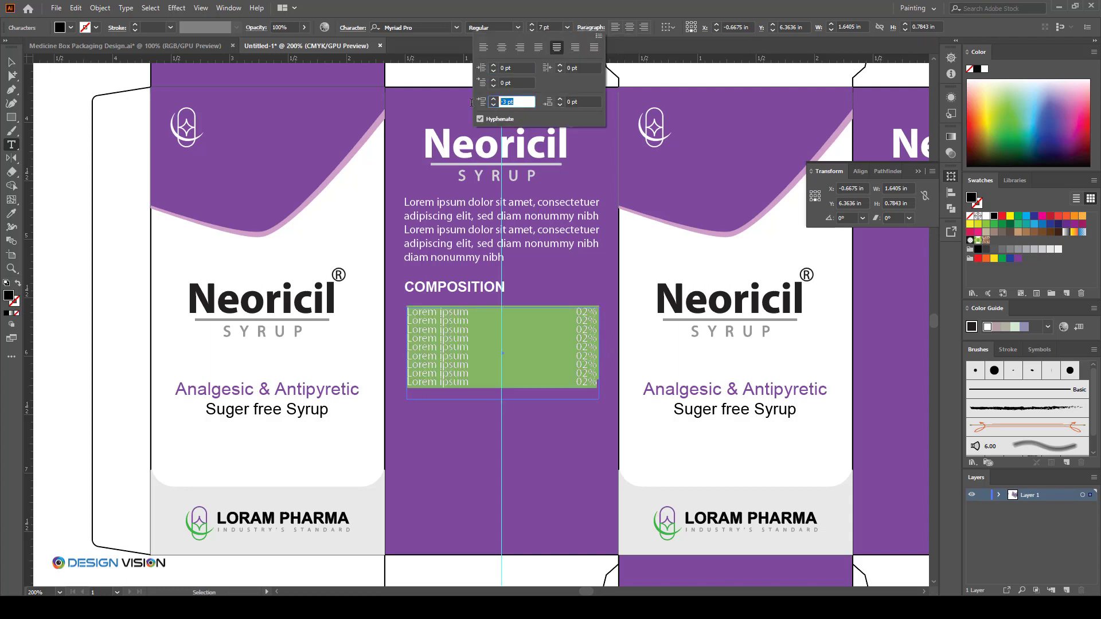
pyautogui.press('Return')
pyautogui.press('Escape')
pyautogui.hotkey('ctrl', '-')
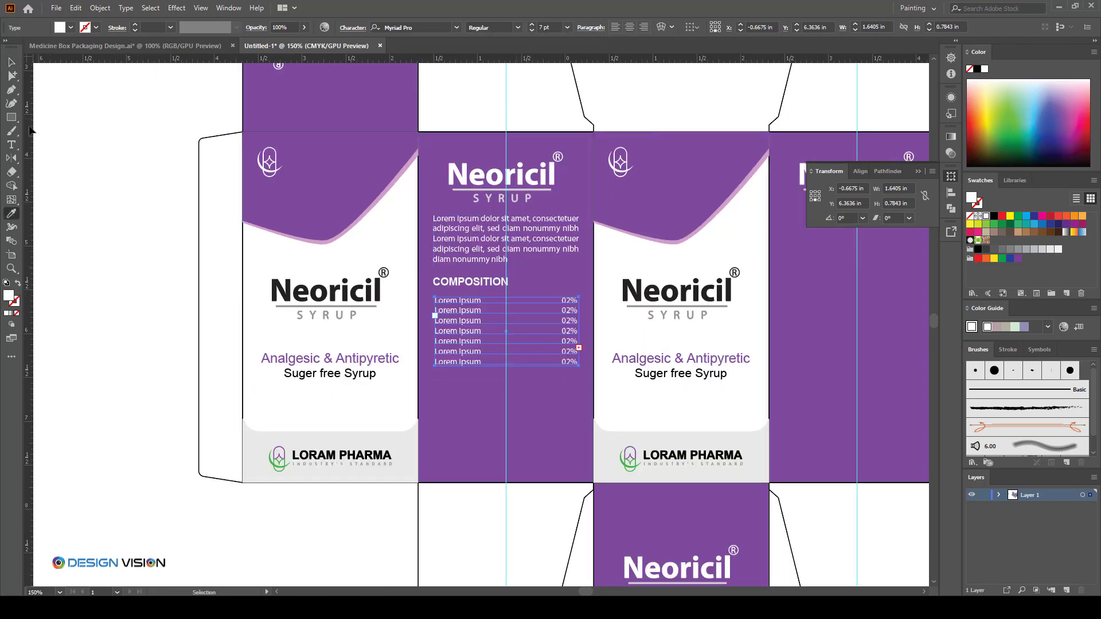
pyautogui.click(11, 62)
pyautogui.click(119, 152)
pyautogui.moveTo(480, 284); pyautogui.dragTo(480, 382)
pyautogui.scroll(-2, 482, 377)
pyautogui.hotkey('ctrl', 'z')
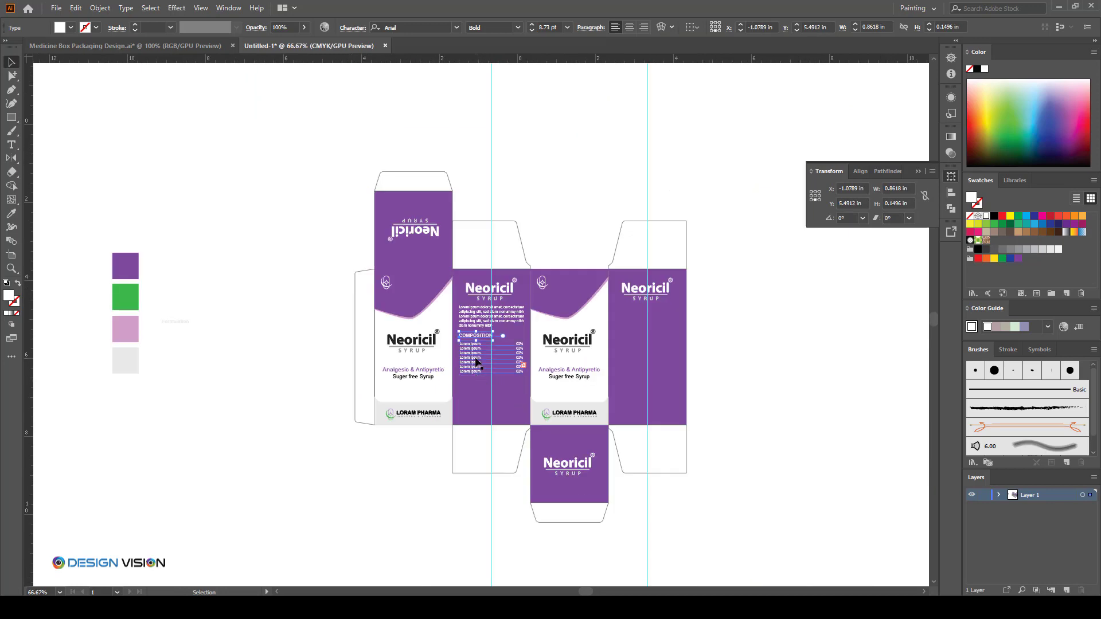
# - Duplicate the COMPOSITION heading below the ingredient list, change its text to "Formulation" and colour it white
pyautogui.scroll(2, 479, 355)
pyautogui.moveTo(480, 308); pyautogui.dragTo(480, 404)
pyautogui.scroll(-1, 480, 401)
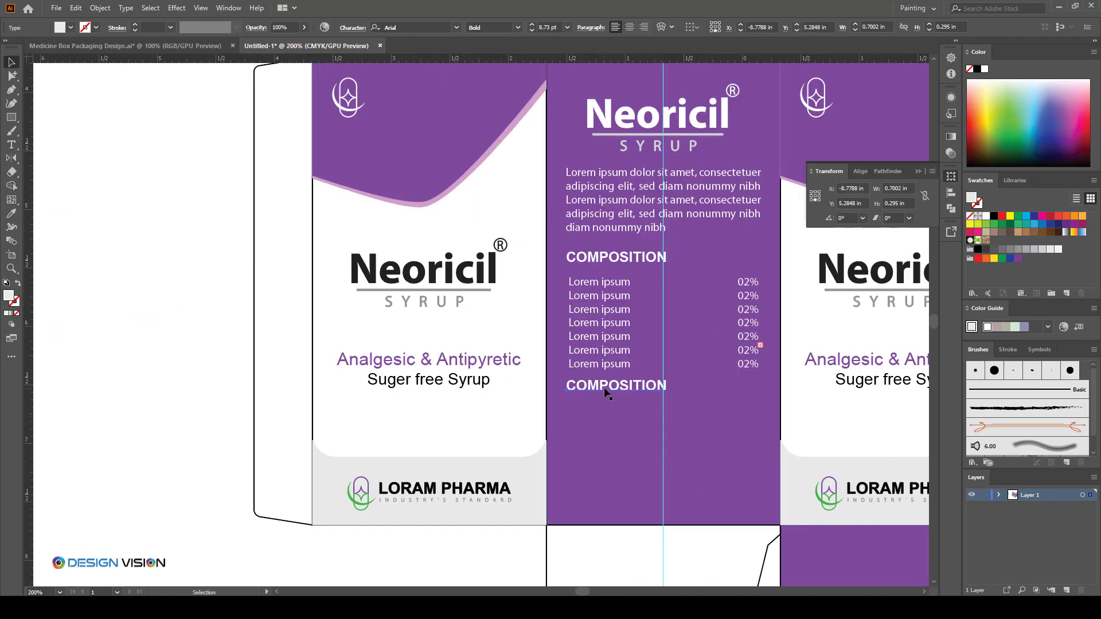
pyautogui.doubleClick(608, 385)
pyautogui.write('Formulation')
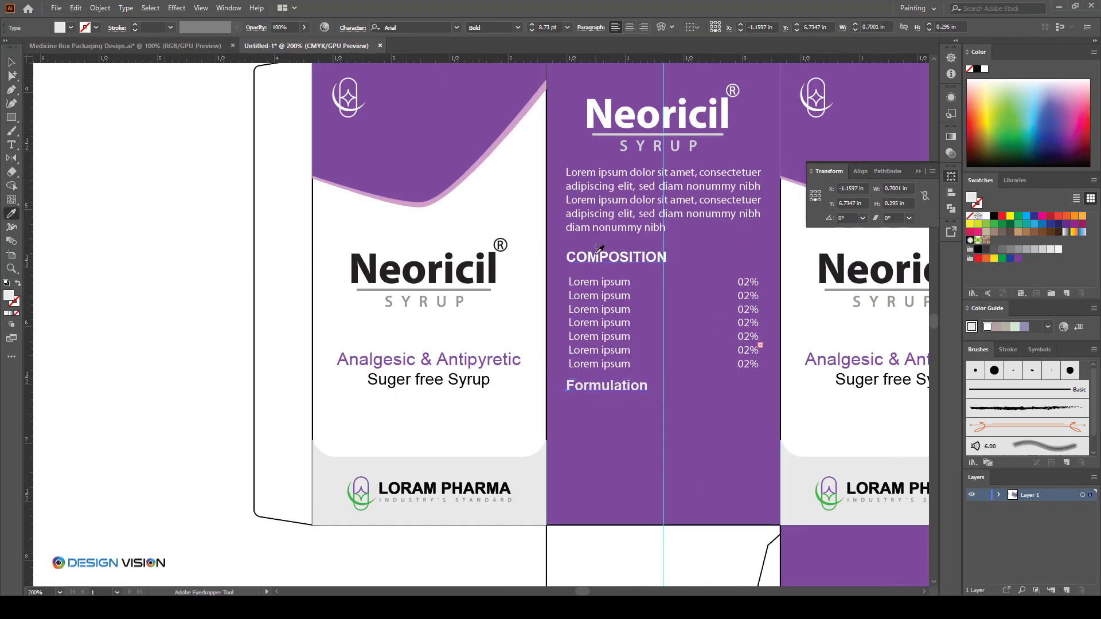
pyautogui.click(101, 190)
pyautogui.moveTo(354, 384); pyautogui.dragTo(226, 380)
pyautogui.scroll(-1, 226, 381)
# - Copy the second panel's top paragraph below the Formulation heading, with its frame shortened to about 0.35 in high
pyautogui.moveTo(486, 240); pyautogui.dragTo(457, 424)
pyautogui.doubleClick(507, 418)
pyautogui.hotkey('ctrl', 'a')
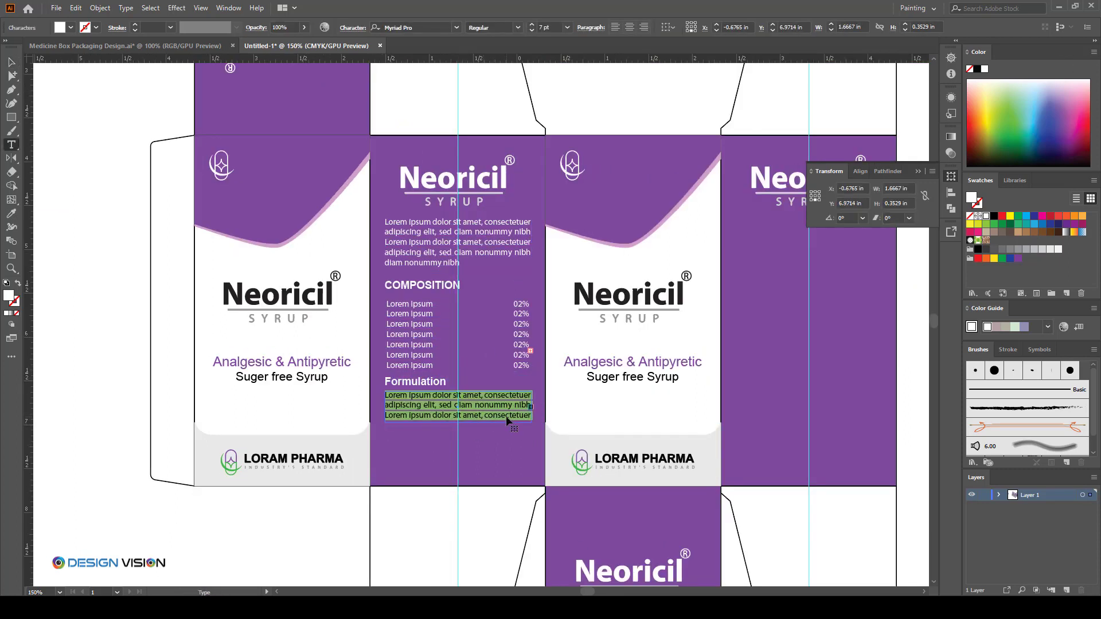
pyautogui.press('Escape')
pyautogui.scroll(-1, 466, 436)
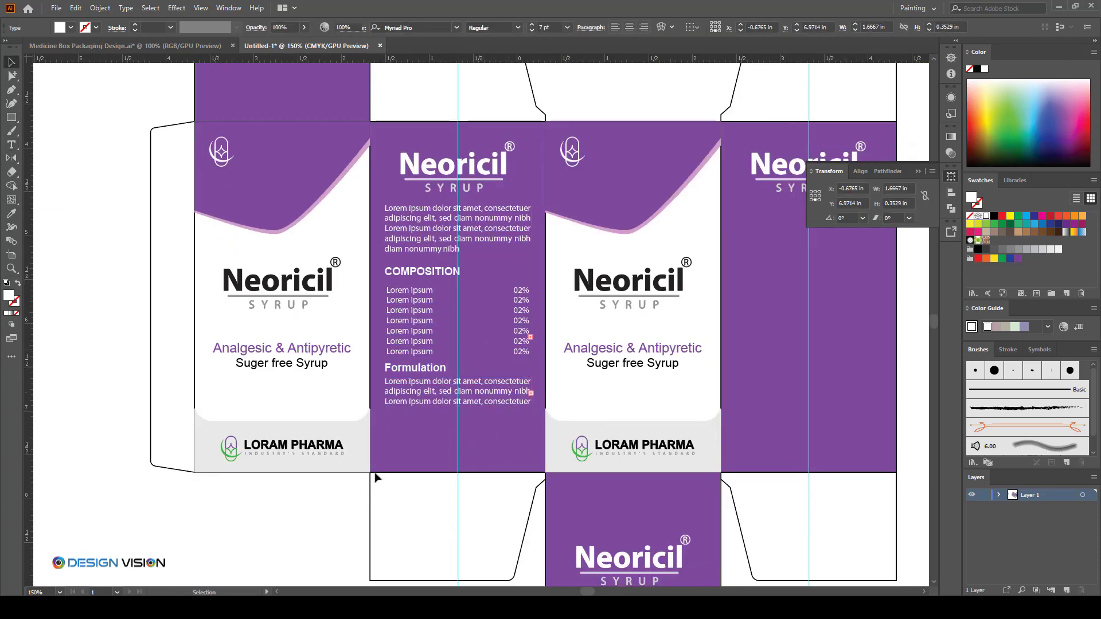
# - Trim the Formulation paragraph to four lines ending in "diam nonummy nibh" and fit its frame to about 0.46 in high
pyautogui.scroll(1, 460, 358)
pyautogui.moveTo(459, 357); pyautogui.dragTo(359, 373)
pyautogui.doubleClick(456, 373)
pyautogui.press('BackSpace')
pyautogui.press('Escape')
pyautogui.moveTo(457, 380); pyautogui.dragTo(457, 368)
pyautogui.scroll(-1, 477, 363)
pyautogui.scroll(-2, 478, 366)
pyautogui.hotkey('ctrl', 'shift', 'a')
pyautogui.scroll(3, 498, 365)
pyautogui.click(498, 361)
pyautogui.scroll(-3, 498, 361)
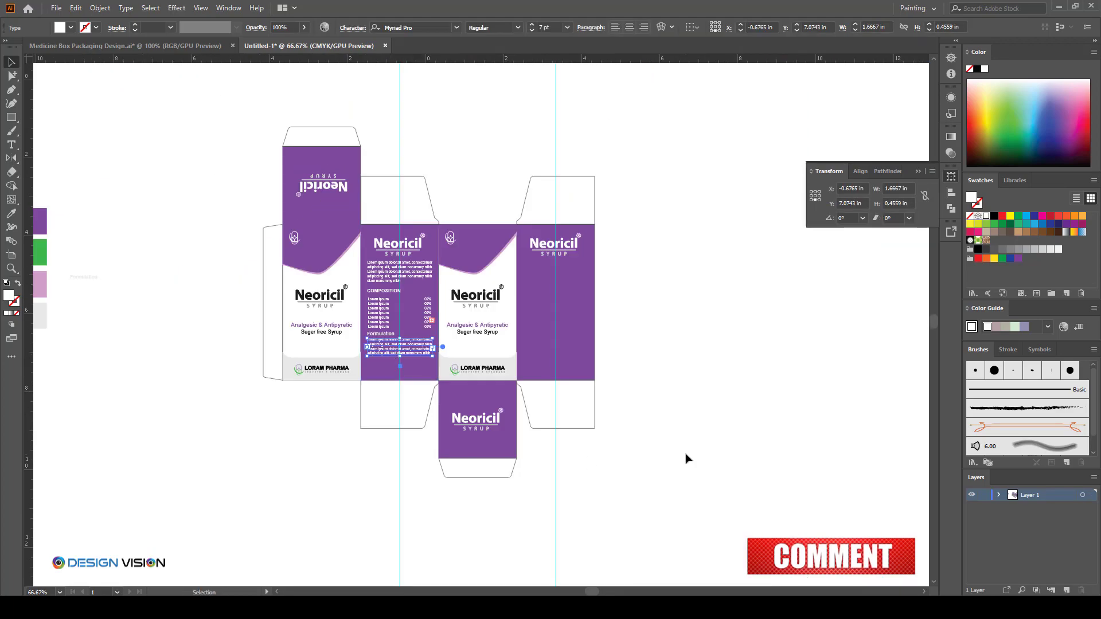
pyautogui.click(688, 457)
# - Switch to Chrome, search Google for "barcode generator" and open the Free Barcode Generator site at barcode-generator.org
pyautogui.scroll(1, 677, 441)
pyautogui.moveTo(647, 416); pyautogui.dragTo(762, 496)
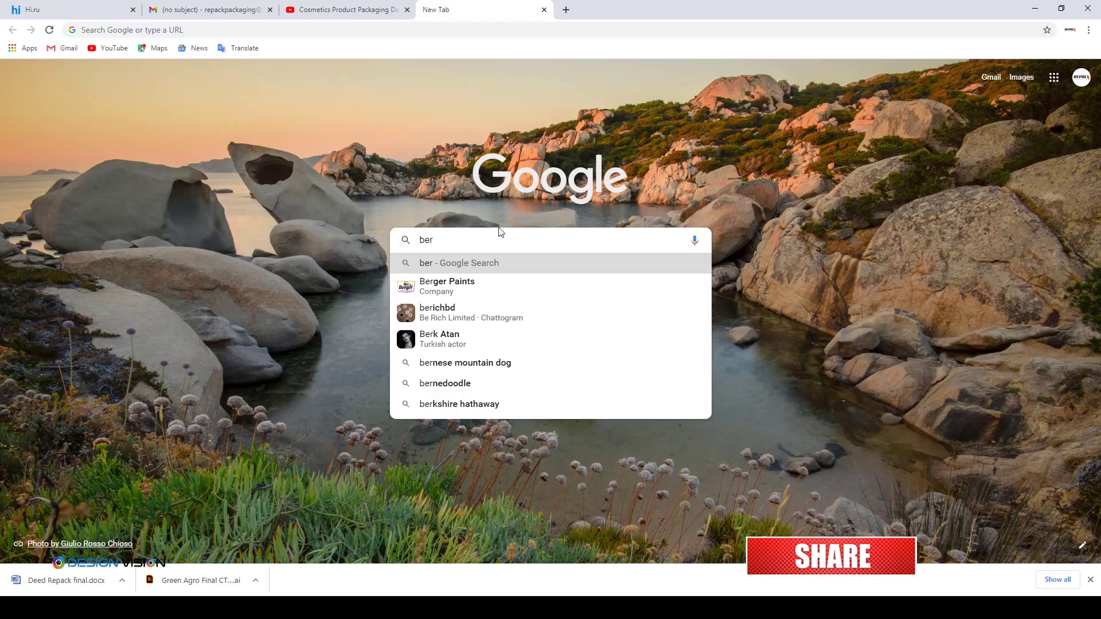
pyautogui.press('BackSpace')
pyautogui.press('BackSpace')
pyautogui.press('BackSpace')
pyautogui.press('BackSpace')
pyautogui.write('arcode')
pyautogui.press('Down')
pyautogui.press('Down')
pyautogui.press('Return')
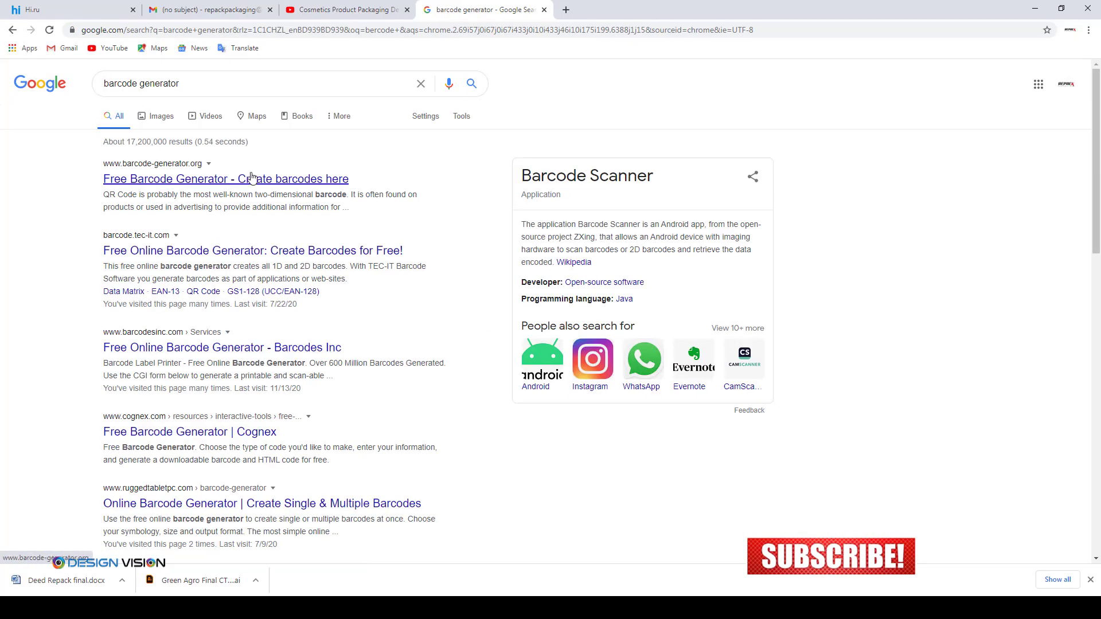
pyautogui.click(252, 177)
pyautogui.write('021')
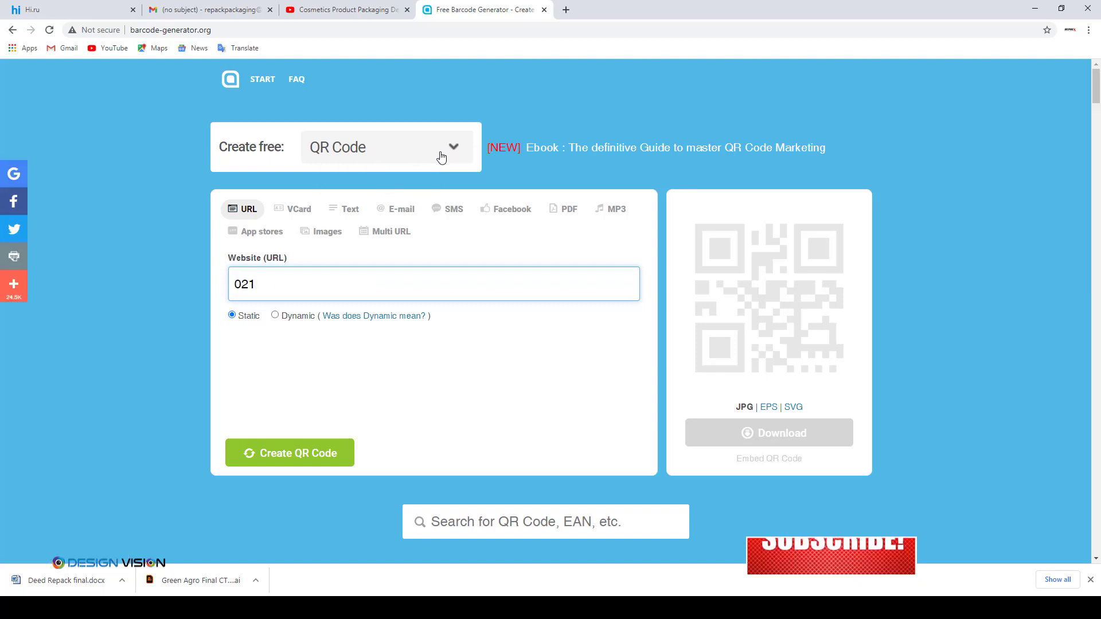
pyautogui.click(440, 157)
pyautogui.click(348, 340)
pyautogui.click(387, 147)
pyautogui.click(359, 289)
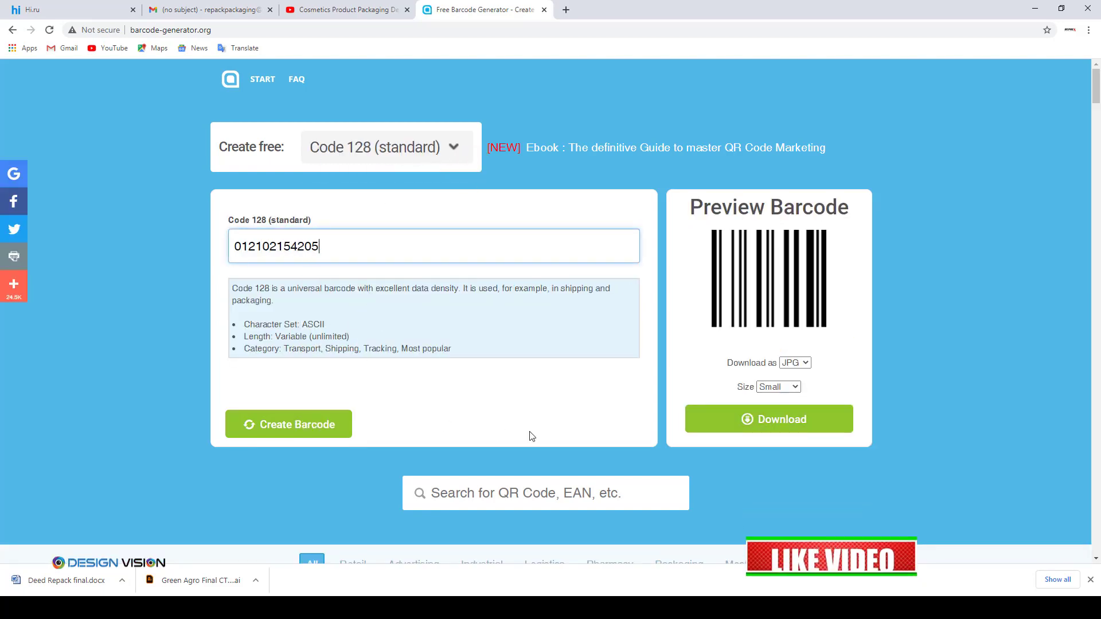
pyautogui.click(310, 426)
# - Download the barcode image, open barcode.png in Illustrator and paste it into the box layout below the Formulation paragraph
pyautogui.click(781, 378)
pyautogui.click(122, 581)
pyautogui.click(151, 543)
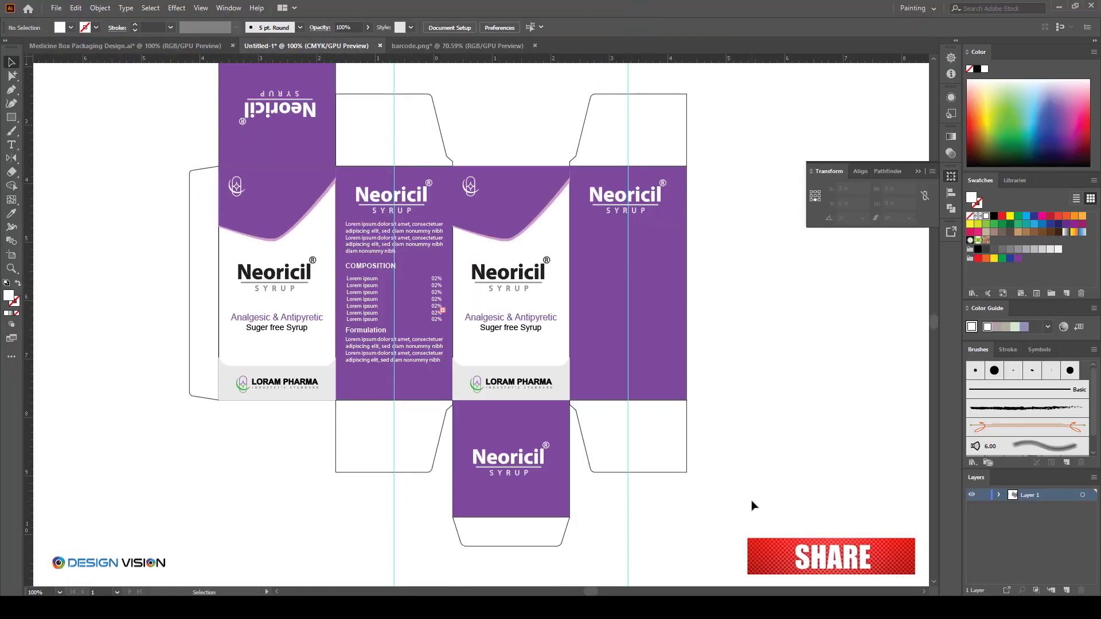
pyautogui.hotkey('ctrl', 'v')
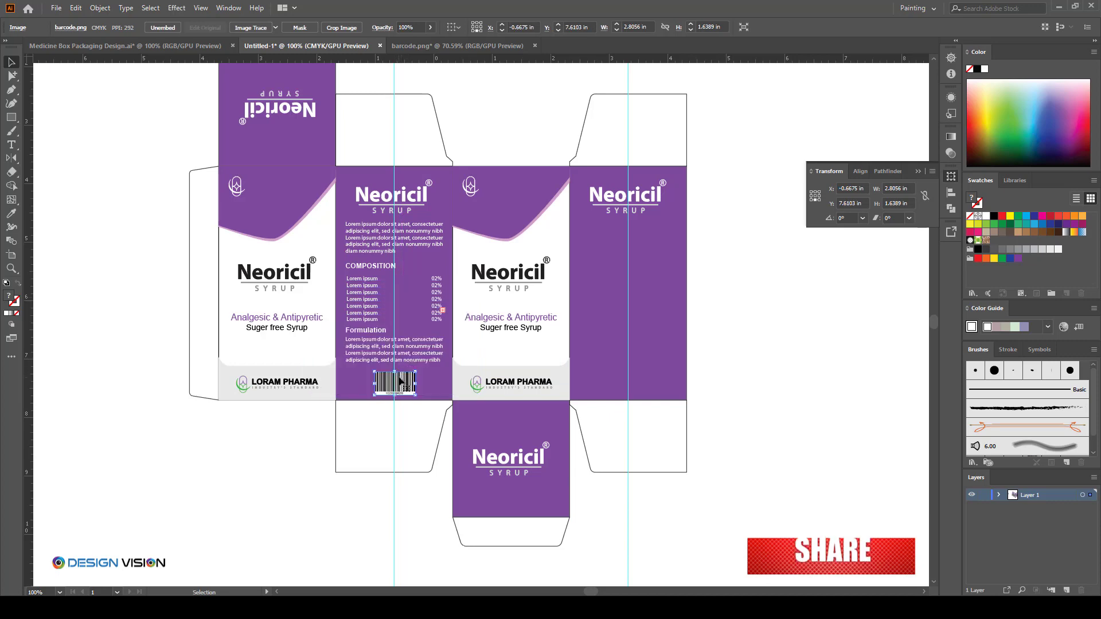
# - Resize the barcode to about 1.1 in wide and centre it between the Formulation paragraph and the second panel's lower edge
pyautogui.scroll(4, 400, 379)
pyautogui.moveTo(462, 397); pyautogui.dragTo(519, 410)
pyautogui.scroll(-2, 413, 344)
pyautogui.scroll(2, 412, 344)
pyautogui.moveTo(431, 324); pyautogui.dragTo(427, 323)
pyautogui.scroll(-4, 428, 324)
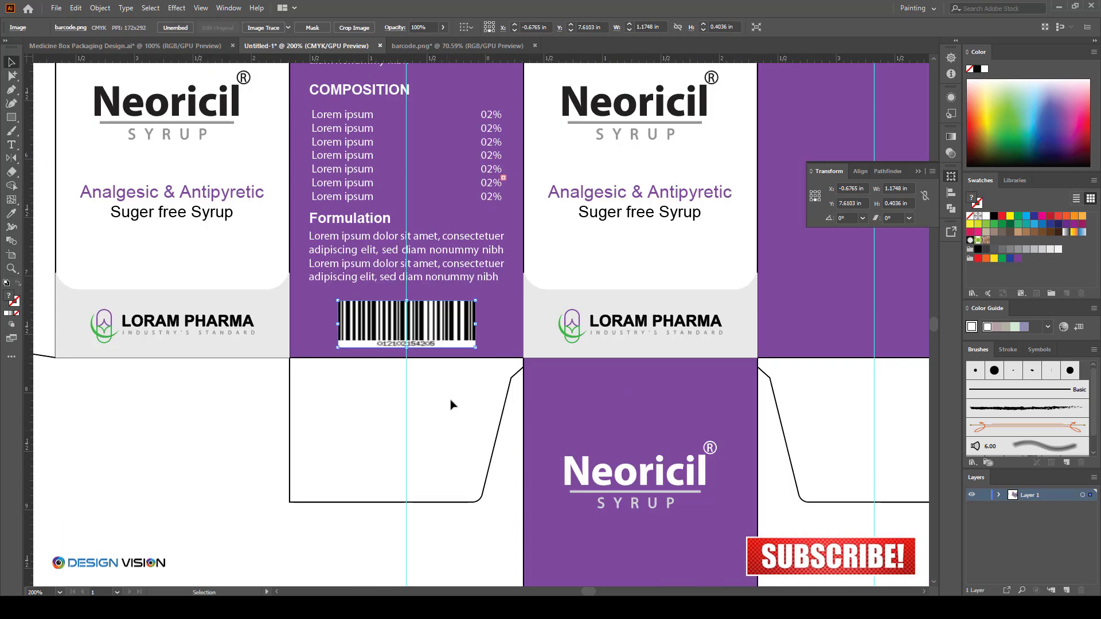
pyautogui.scroll(1, 432, 282)
pyautogui.moveTo(425, 378); pyautogui.dragTo(396, 368)
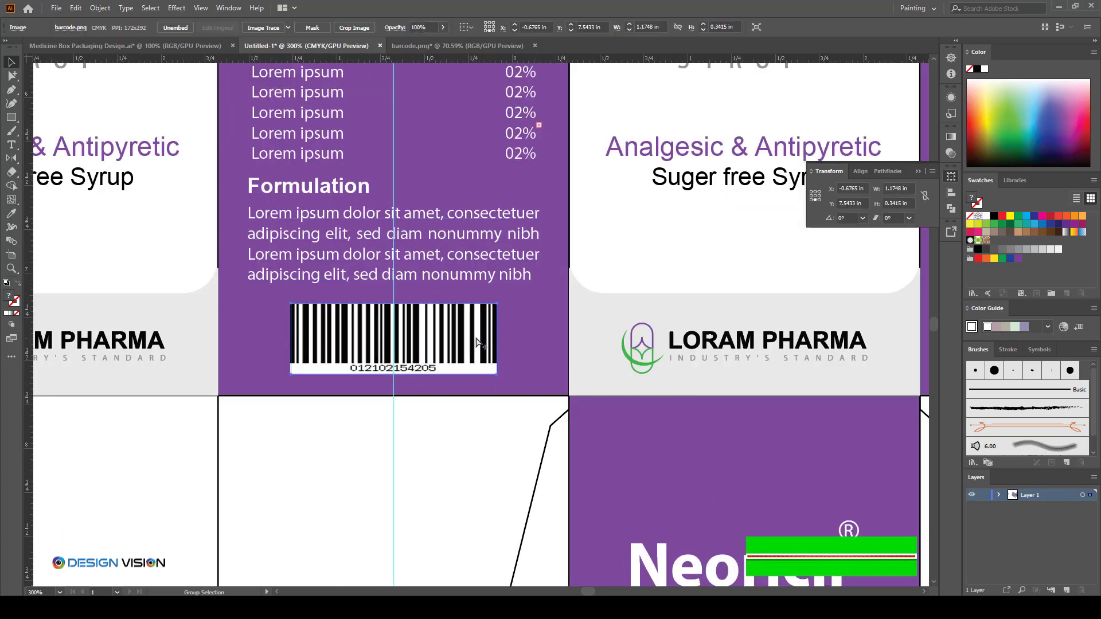
pyautogui.moveTo(497, 339); pyautogui.dragTo(487, 339)
pyautogui.hotkey('ctrl', 'shift', 'a')
# - Draw a white rectangle about 1.15 × 0.41 in around the barcode and bring the barcode in front of it
pyautogui.scroll(-1, 387, 334)
pyautogui.scroll(2, 391, 351)
pyautogui.press('m')
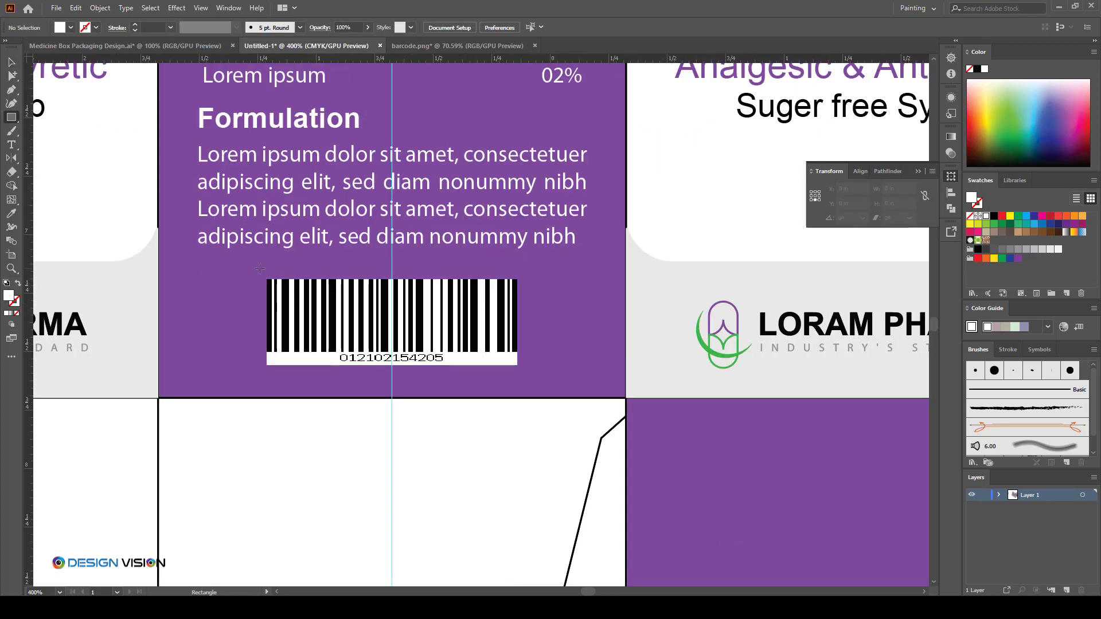
pyautogui.moveTo(260, 269); pyautogui.dragTo(527, 366)
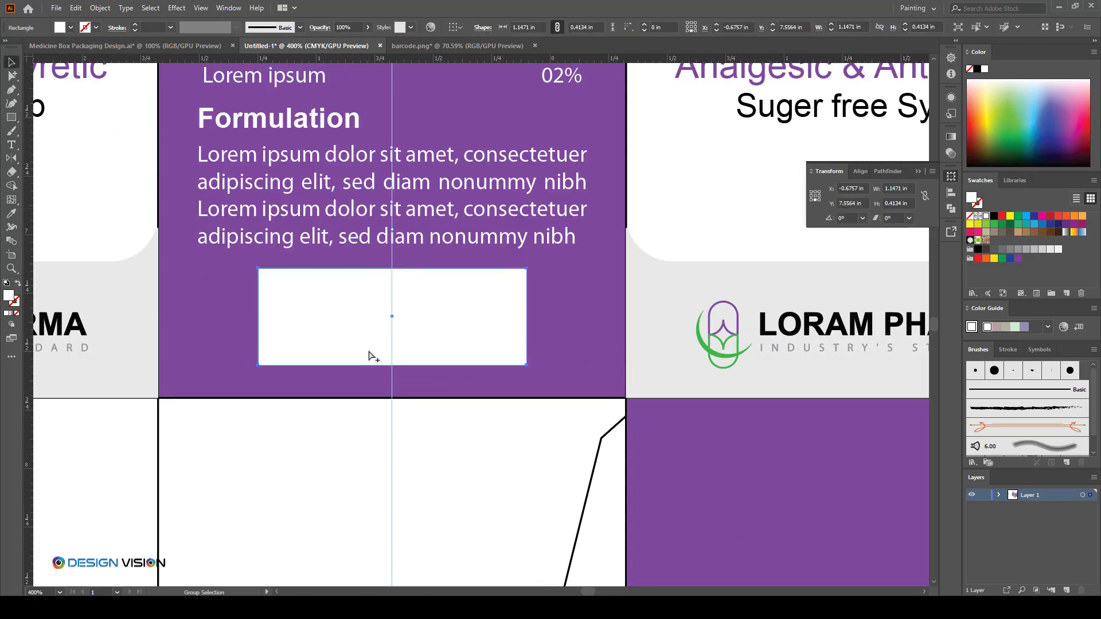
pyautogui.hotkey('ctrl', 'y')
pyautogui.click(358, 347)
pyautogui.hotkey('ctrl', 'y')
pyautogui.hotkey('ctrl', 'shift', ']')
# - Group the barcode with its white backing rectangle
pyautogui.click(309, 273)
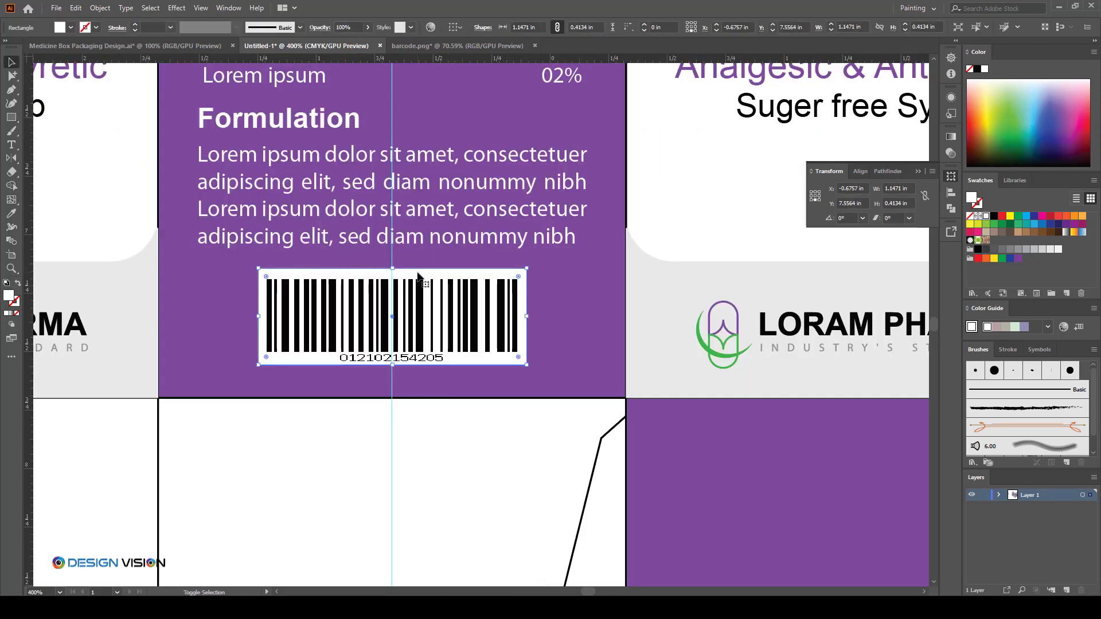
pyautogui.keyDown('shift'); pyautogui.click(422, 308); pyautogui.keyUp('shift')
pyautogui.hotkey('ctrl', 'g')
pyautogui.scroll(-3, 418, 307)
pyautogui.click(217, 431)
pyautogui.scroll(-2, 219, 430)
# - Remove the vertical guide through the second panel and lock the panel's background and die-line outline
pyautogui.scroll(1, 254, 377)
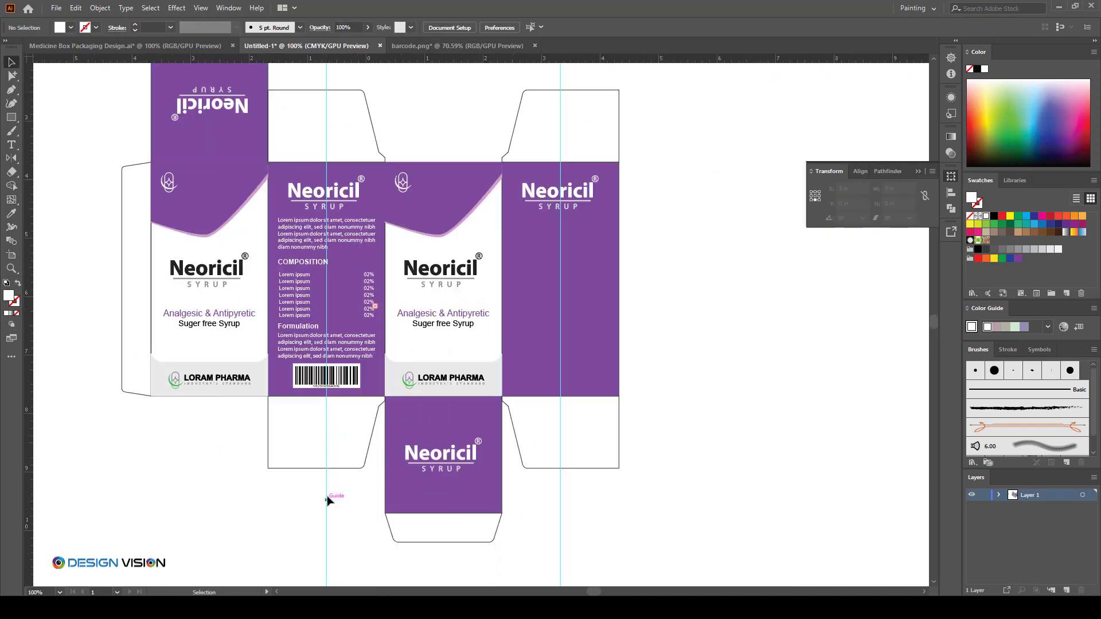
pyautogui.click(309, 191)
pyautogui.click(289, 165)
pyautogui.hotkey('ctrl', '2')
pyautogui.click(291, 166)
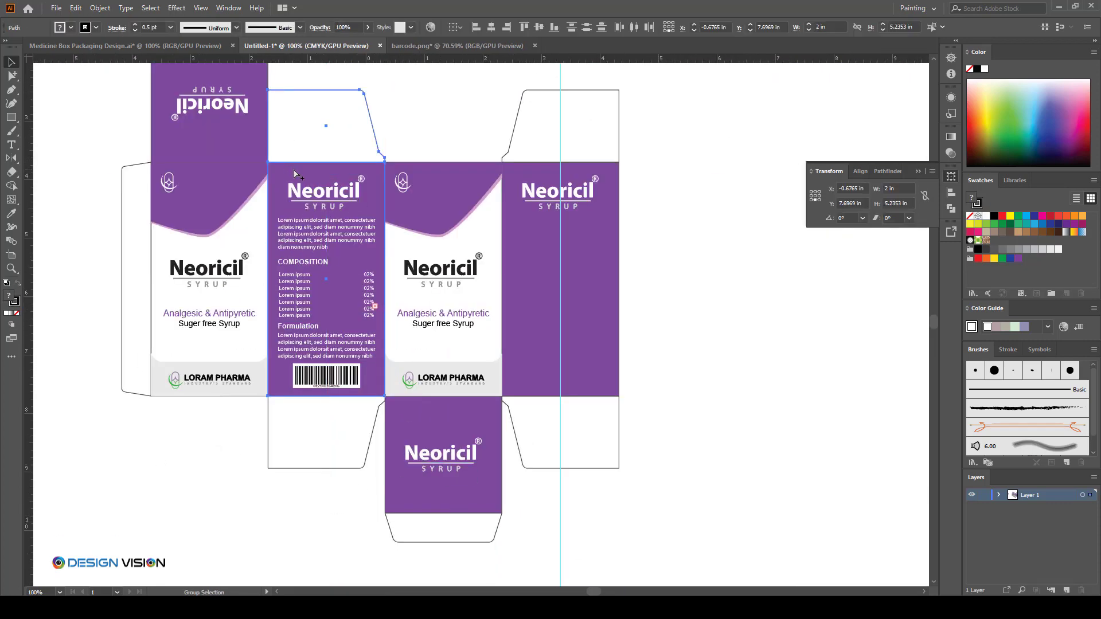
pyautogui.hotkey('ctrl', '2')
# - Copy the second panel's text blocks and barcode onto the fourth panel at the same height
pyautogui.moveTo(291, 167); pyautogui.dragTo(381, 395)
pyautogui.moveTo(316, 383); pyautogui.dragTo(550, 392)
pyautogui.click(549, 431)
pyautogui.scroll(-1, 539, 333)
# - Delete the remaining vertical guide through the fourth panel
pyautogui.moveTo(542, 510); pyautogui.dragTo(595, 534)
pyautogui.press('Delete')
pyautogui.scroll(1, 534, 319)
pyautogui.moveTo(534, 319); pyautogui.dragTo(595, 339)
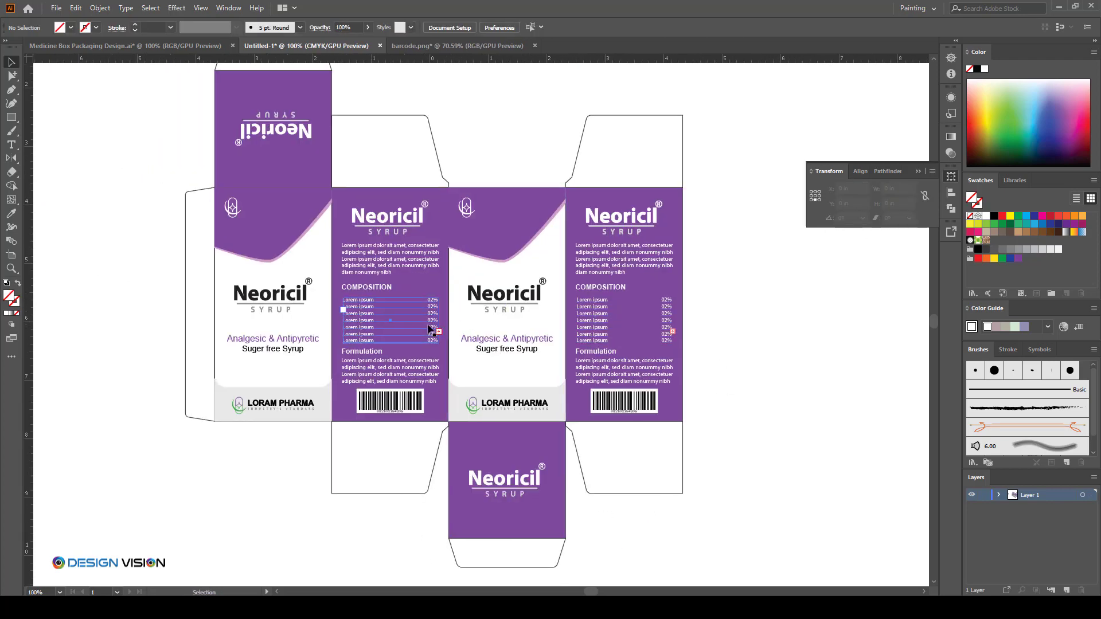
# - Slightly adjust the lower edge of the ingredient list's text frame on the second panel
pyautogui.click(430, 329)
pyautogui.scroll(1, 388, 383)
pyautogui.moveTo(389, 382); pyautogui.dragTo(389, 378)
pyautogui.scroll(-2, 389, 378)
pyautogui.click(759, 410)
pyautogui.scroll(-1, 690, 417)
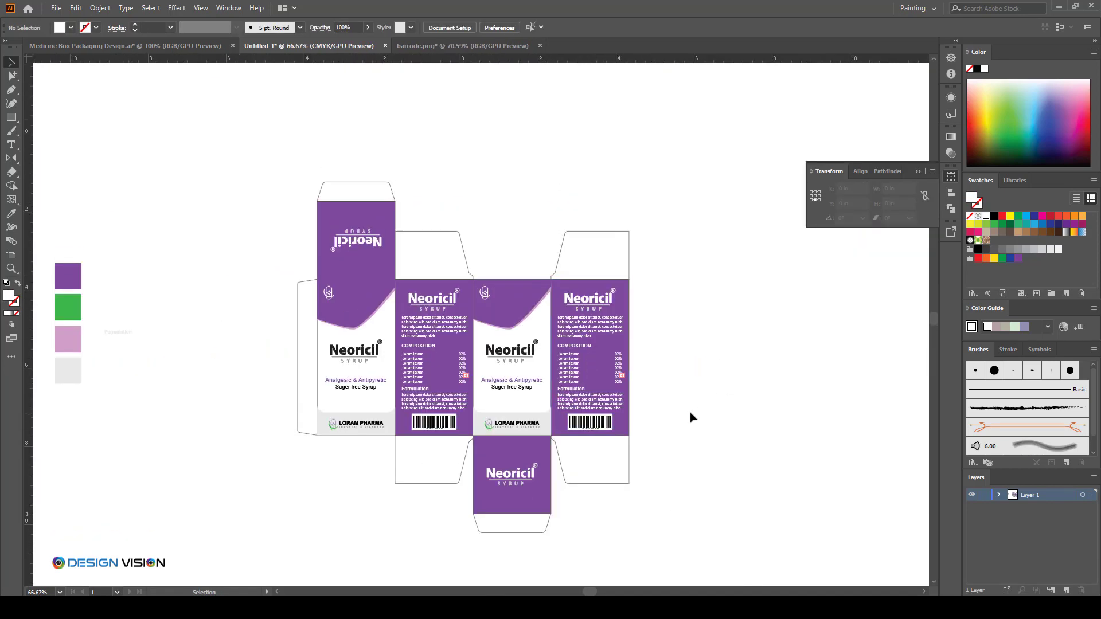
# - Convert the ingredient lists on the second and fourth panels to outlines
pyautogui.click(597, 375)
pyautogui.keyDown('shift'); pyautogui.click(462, 372); pyautogui.keyUp('shift')
pyautogui.hotkey('ctrl', 'shift', 'o')
pyautogui.click(501, 401)
pyautogui.scroll(1, 502, 453)
pyautogui.scroll(3, 504, 441)
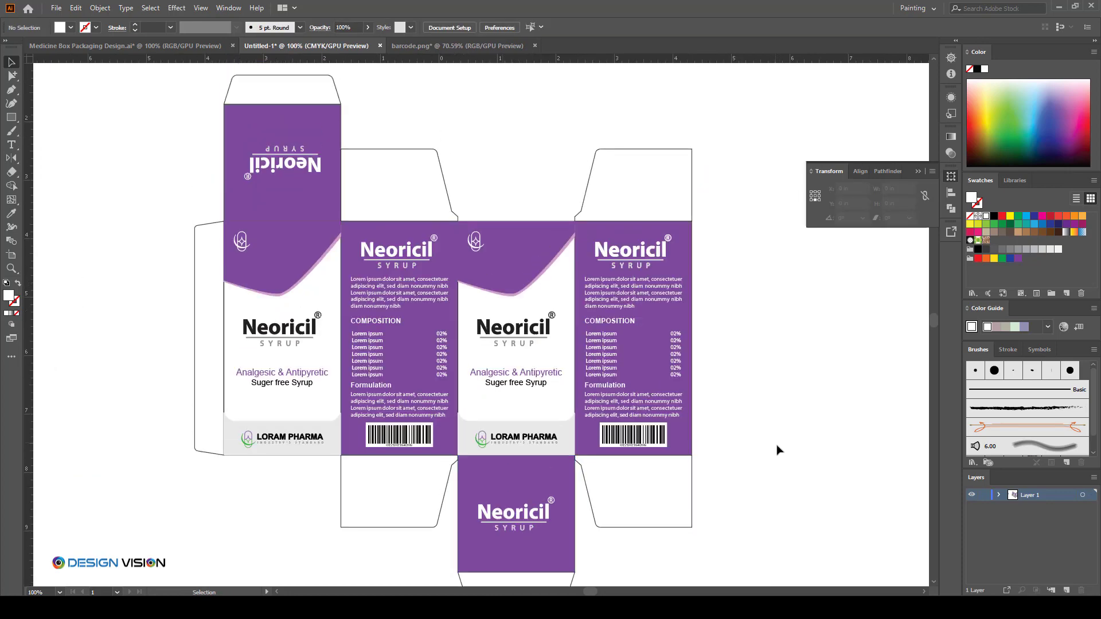
# - Put away the floating Transform panel and unlock all locked objects of the box layout
pyautogui.scroll(-1, 775, 430)
pyautogui.scroll(-1, 456, 438)
pyautogui.scroll(1, 409, 436)
pyautogui.scroll(3, 352, 408)
pyautogui.scroll(-2, 352, 408)
pyautogui.click(918, 172)
pyautogui.moveTo(813, 317); pyautogui.dragTo(821, 317)
pyautogui.hotkey('ctrl', 'alt', '2')
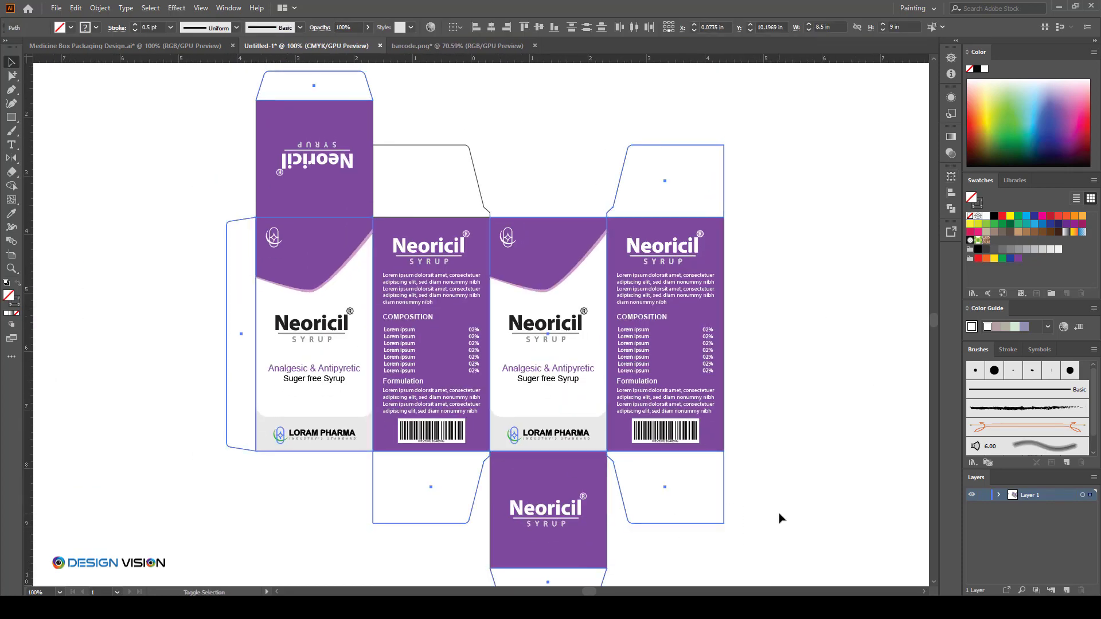